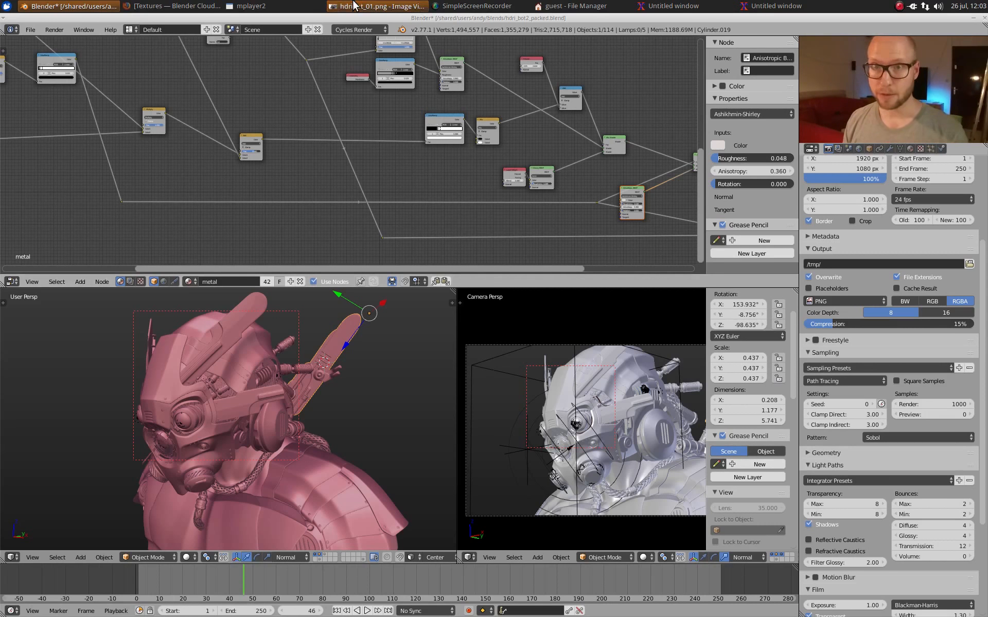
# Step: Look through the rendered robot bust images under different lighting in the image viewer, ending back on hdribot_01.png
pyautogui.click(376, 6)
pyautogui.moveTo(496, 48); pyautogui.dragTo(516, 60)
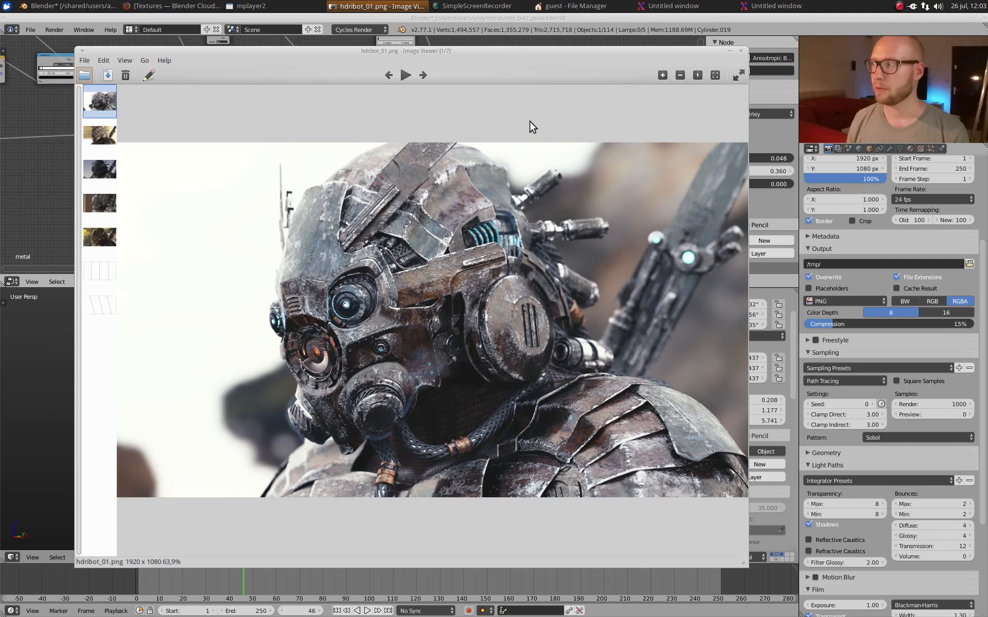
pyautogui.click(114, 140)
pyautogui.click(103, 165)
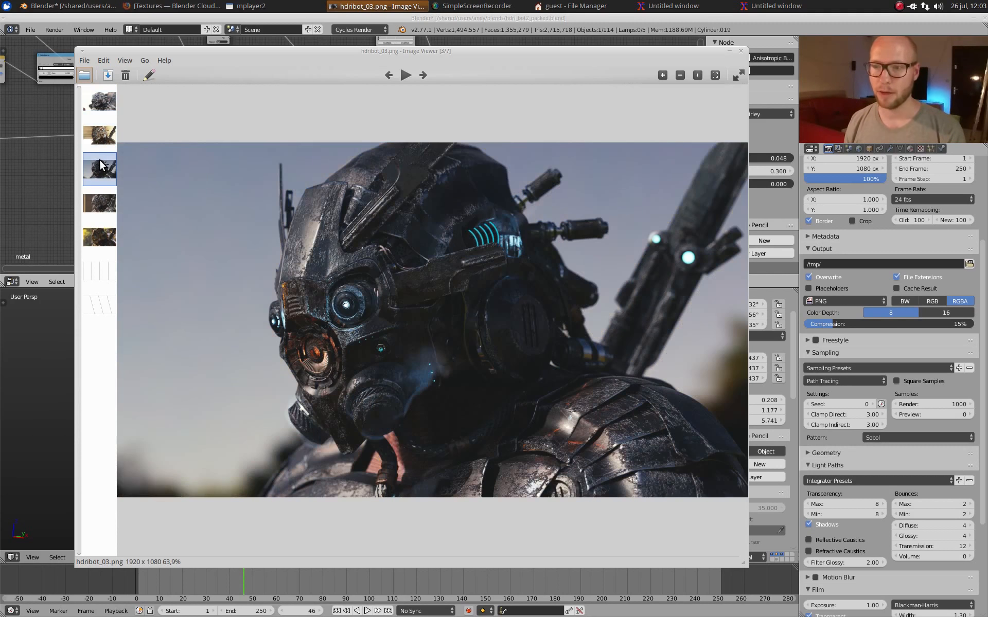
pyautogui.click(109, 208)
pyautogui.click(110, 233)
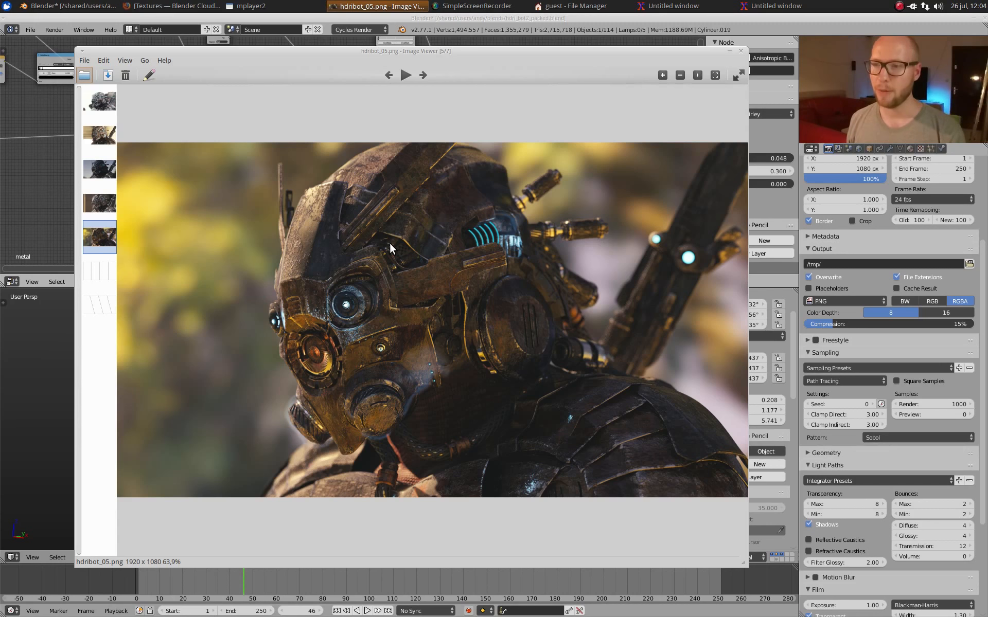
pyautogui.click(93, 106)
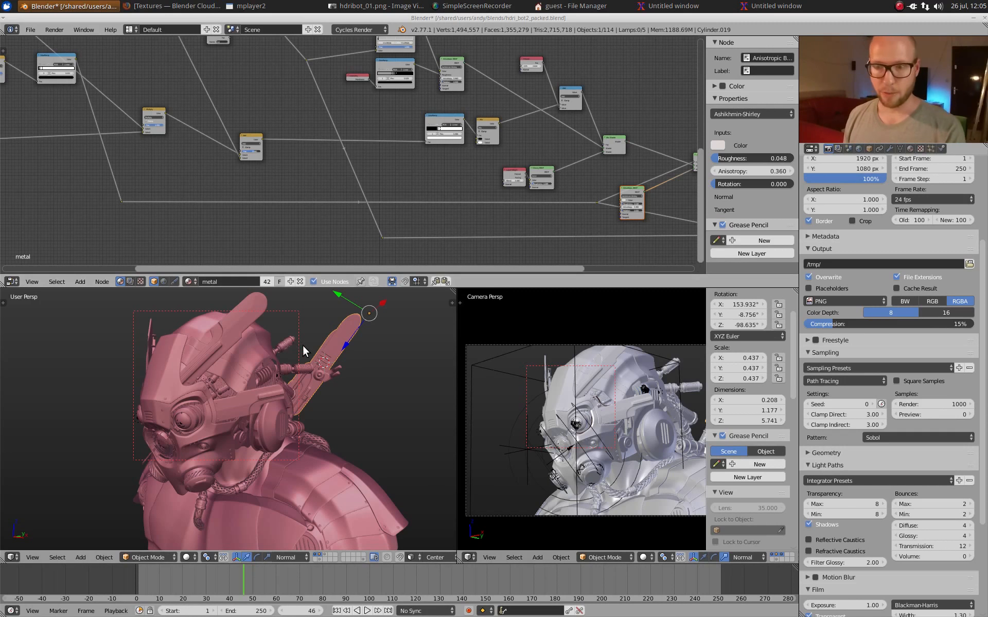
# Step: In Blender, maximize the 3D view and isolate the helmet shell Cube.001 in local view, then deselect everything
pyautogui.hotkey('ctrl', 'Up')
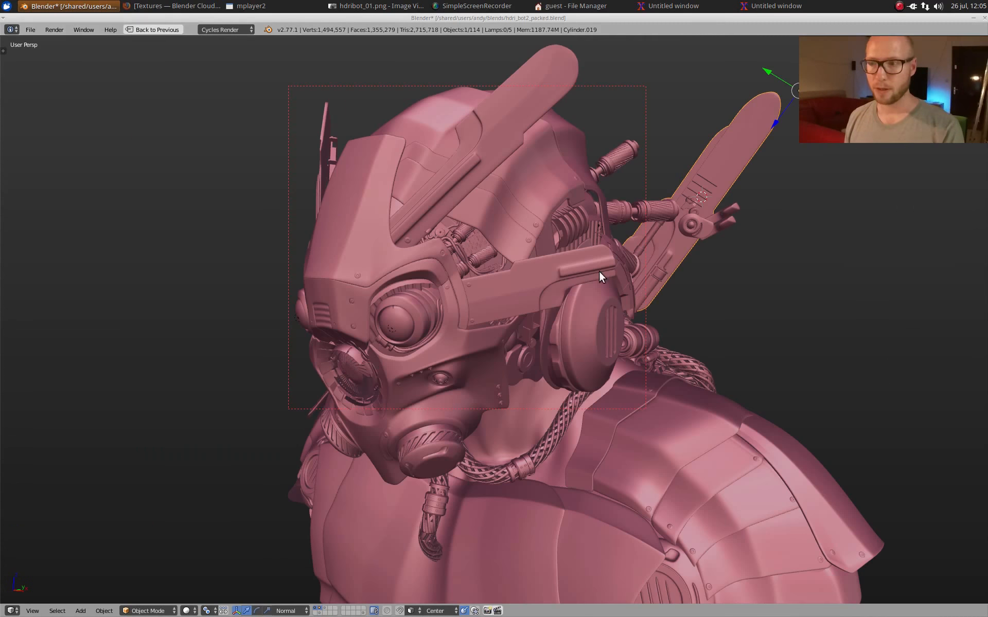
pyautogui.moveTo(709, 295); pyautogui.dragTo(465, 323, button='middle')
pyautogui.scroll(2, 465, 318)
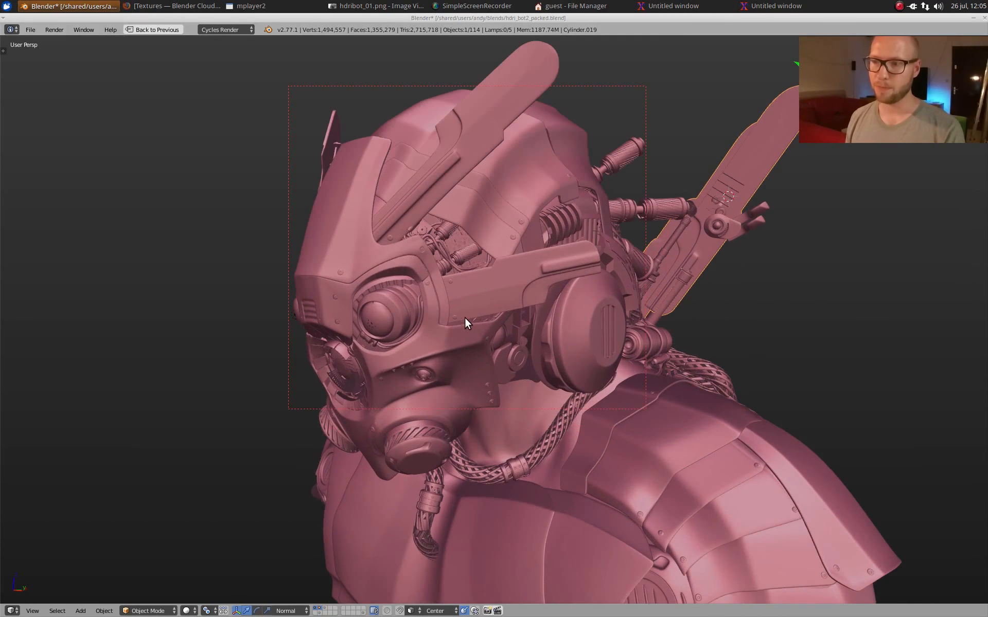
pyautogui.rightClick(348, 187)
pyautogui.moveTo(518, 329); pyautogui.dragTo(526, 322, button='middle')
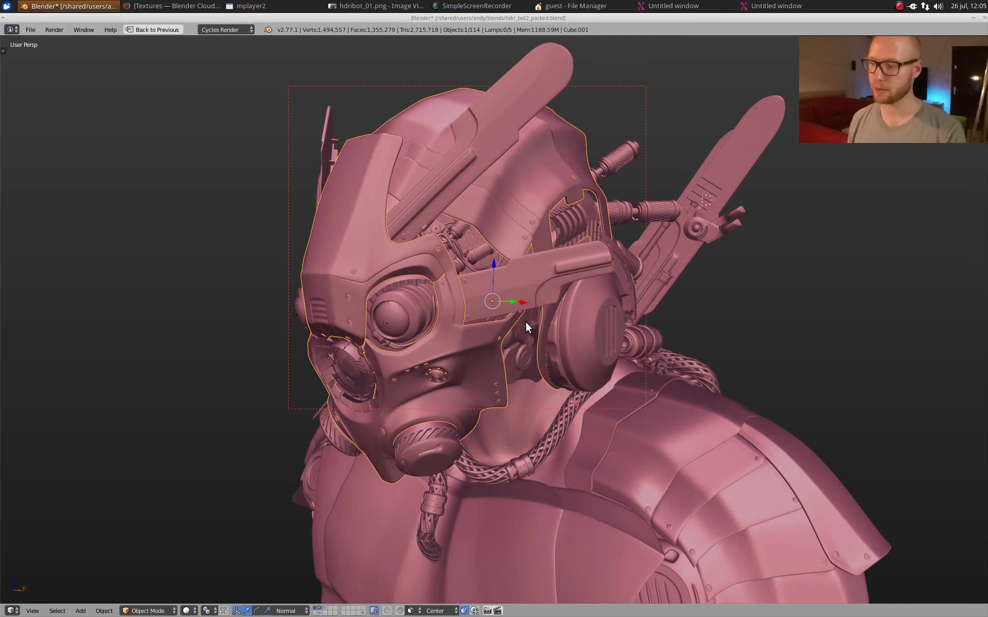
pyautogui.press('KP_Divide')
pyautogui.press('a')
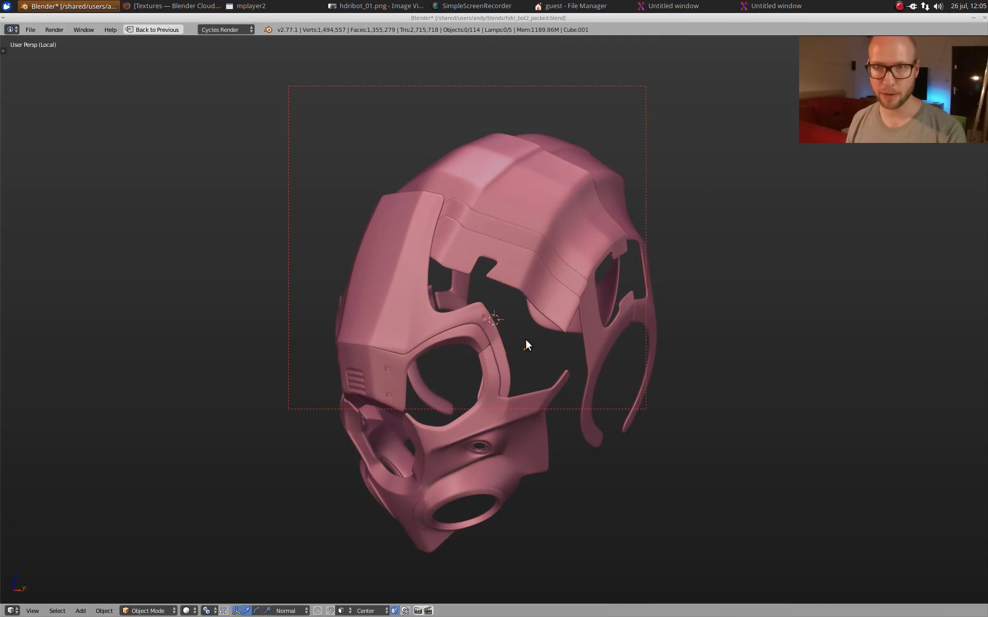
# Step: Examine the helmet shell's mesh topology in Edit Mode
pyautogui.moveTo(524, 341); pyautogui.dragTo(545, 333, button='middle')
pyautogui.press('Tab')
pyautogui.scroll(2, 545, 332)
pyautogui.moveTo(543, 332); pyautogui.dragTo(465, 287, button='middle')
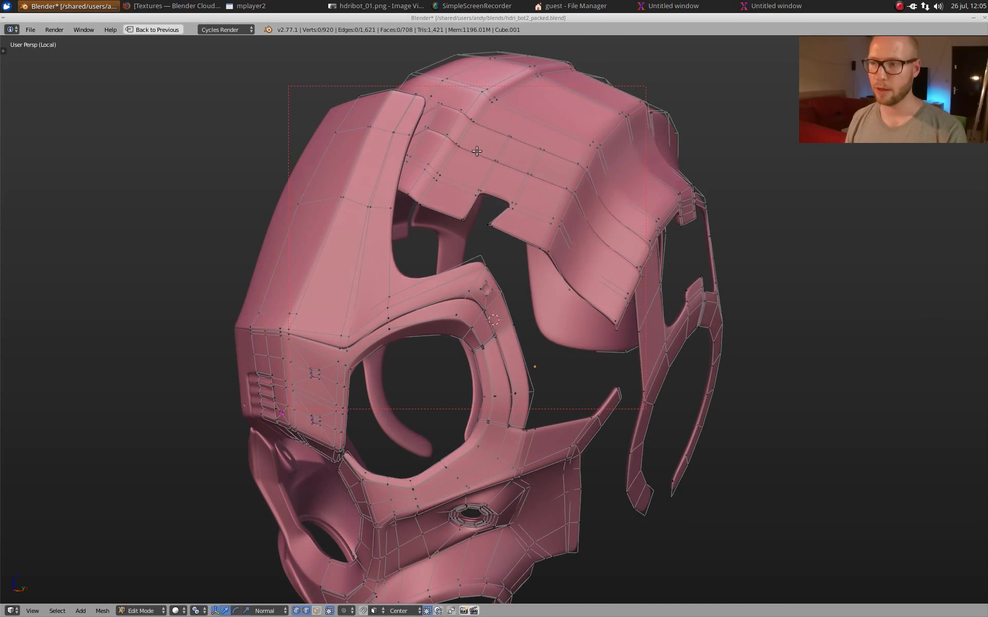
pyautogui.moveTo(504, 273); pyautogui.dragTo(580, 170, button='middle')
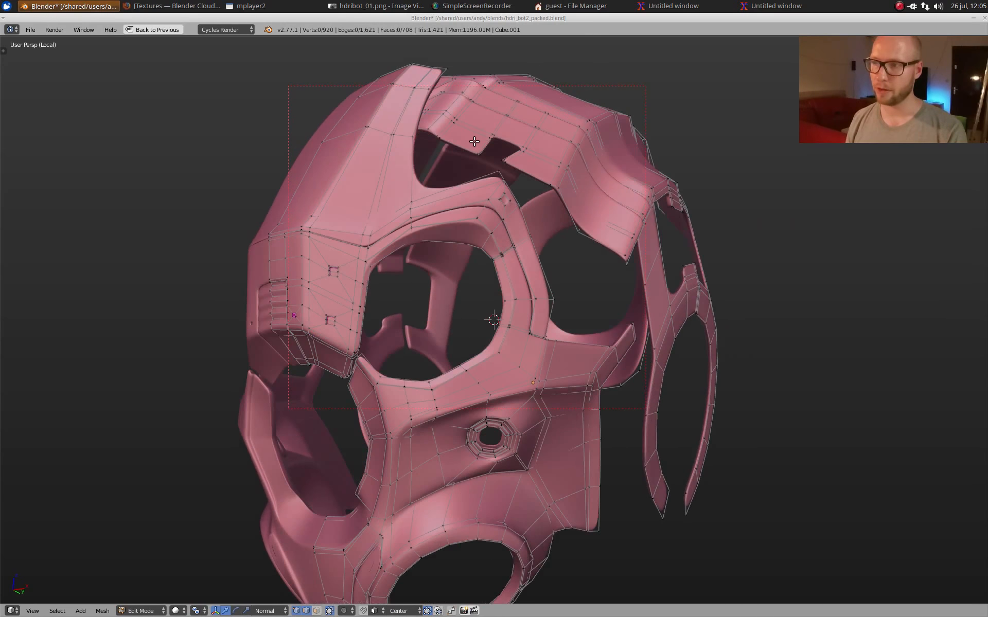
# Step: Inspect the helmet shell's modifier stack, then view the mesh maximized again and leave Edit Mode
pyautogui.hotkey('shift', 'space')
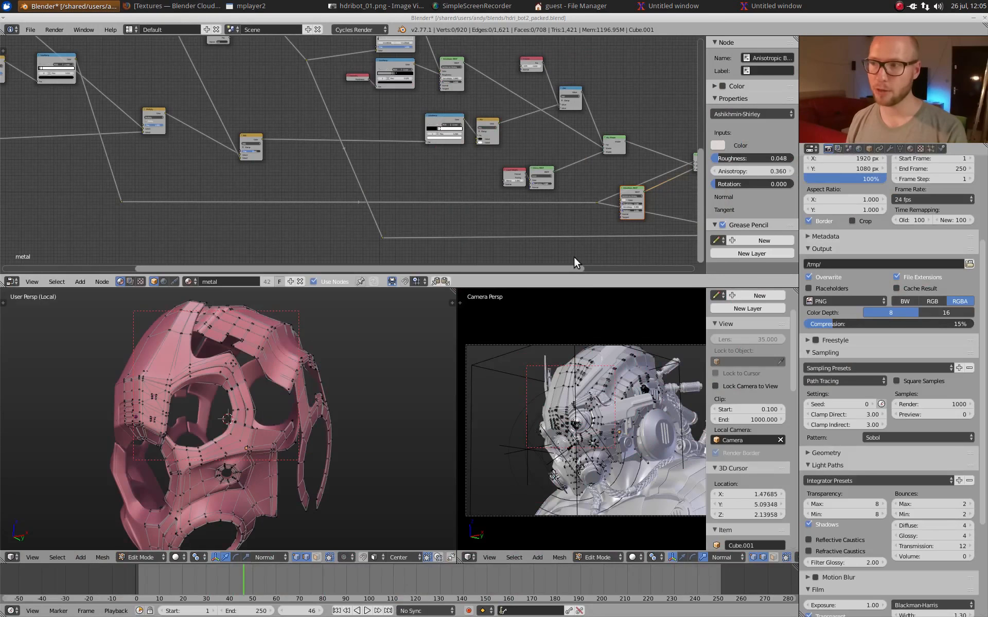
pyautogui.click(888, 149)
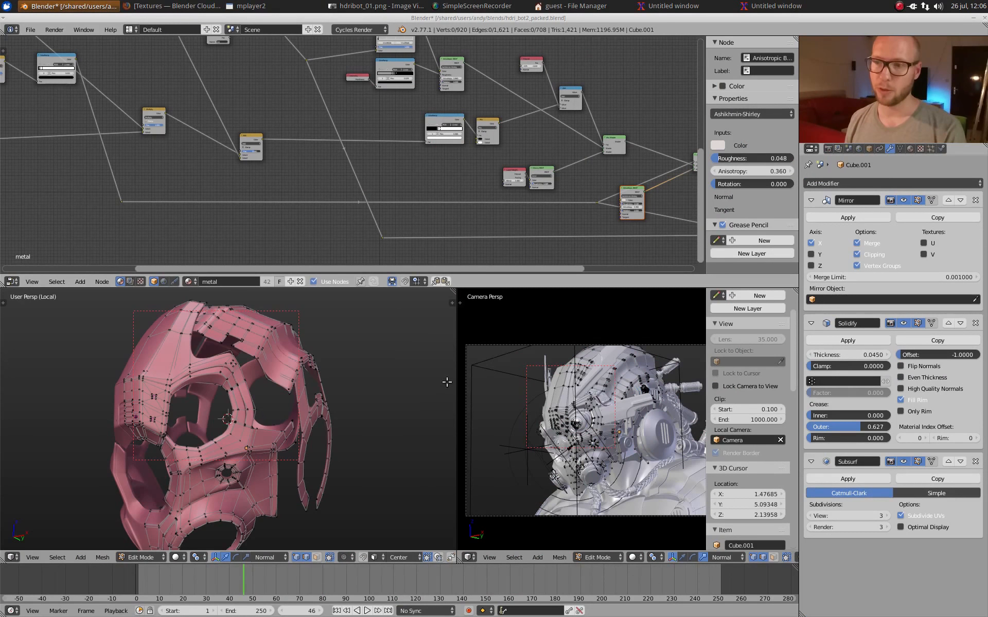
pyautogui.hotkey('shift', 'space')
pyautogui.moveTo(375, 347); pyautogui.dragTo(483, 297, button='middle')
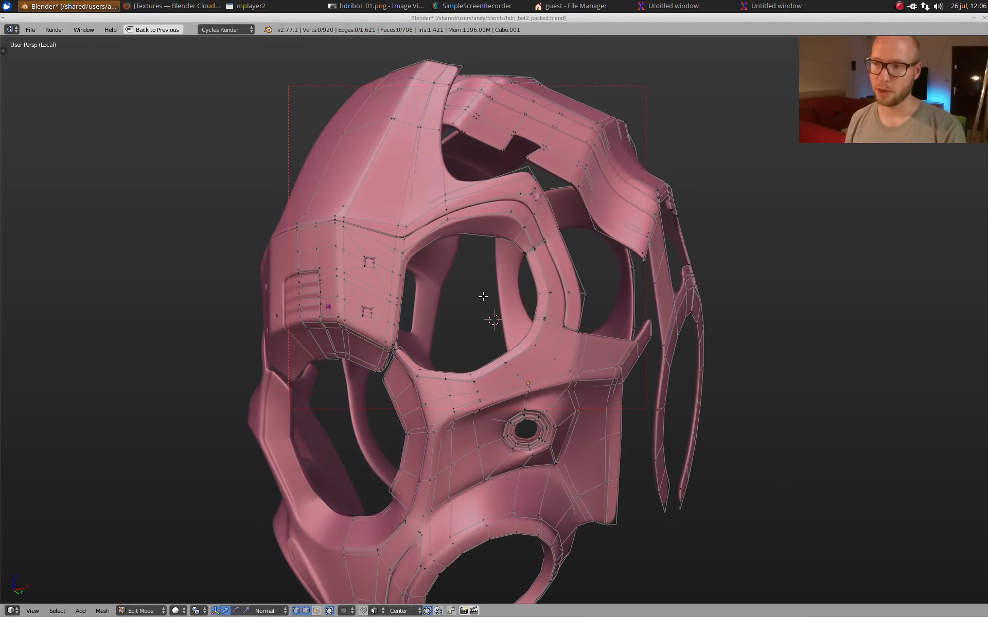
pyautogui.scroll(-3, 560, 356)
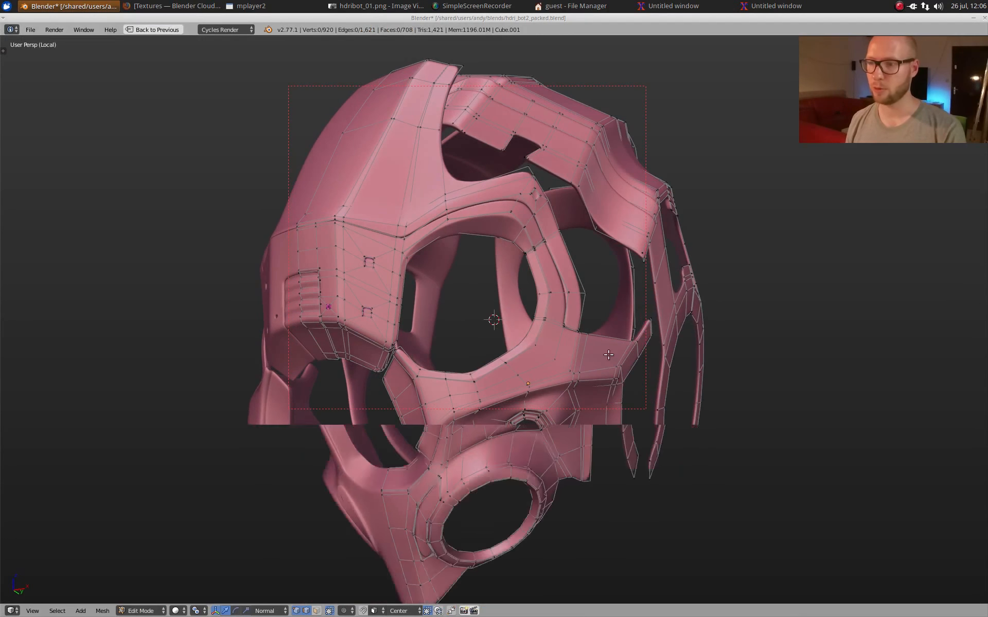
pyautogui.press('Tab')
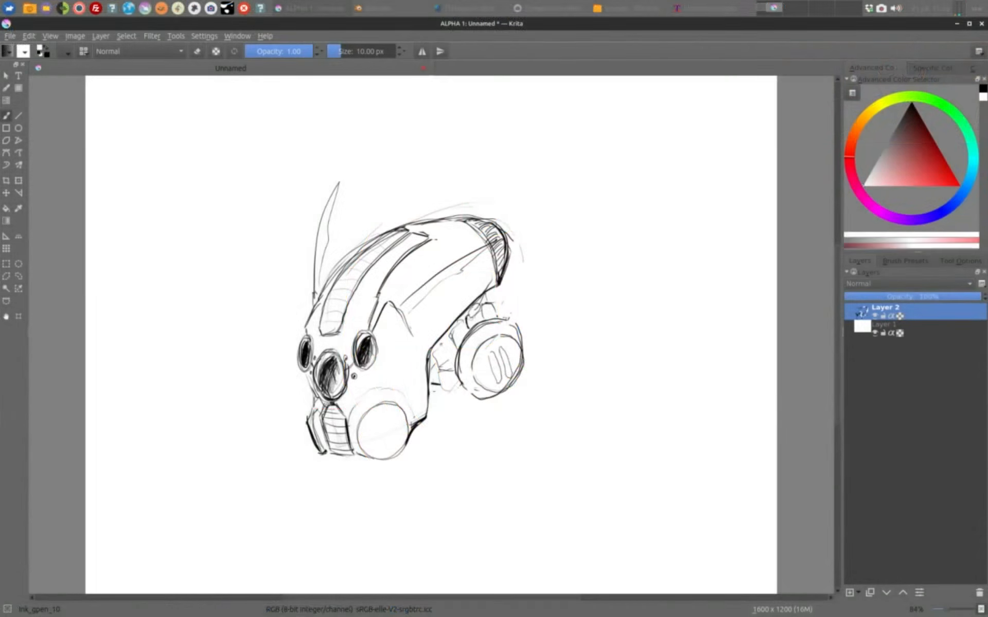
# Step: In Krita, redraw the front contour of the robot's face with the ink brush, swapping between black and white
pyautogui.press('x')
pyautogui.moveTo(308, 320); pyautogui.dragTo(304, 333)
pyautogui.moveTo(320, 327); pyautogui.dragTo(322, 335)
pyautogui.moveTo(309, 373); pyautogui.dragTo(315, 404)
pyautogui.moveTo(315, 405); pyautogui.dragTo(305, 420)
pyautogui.press('x')
pyautogui.moveTo(316, 412); pyautogui.dragTo(323, 455)
# Step: Rework the robot's cheek and jaw outline around the round filter, alternating white corrections with black ink lines
pyautogui.press('x')
pyautogui.press('x')
pyautogui.moveTo(381, 423); pyautogui.dragTo(413, 423)
pyautogui.press('x')
# Step: Refine the ear disc and the parts connecting it to the head with alternating black and white strokes
pyautogui.press('x')
pyautogui.moveTo(390, 302); pyautogui.dragTo(425, 366)
pyautogui.press('x')
pyautogui.press('x')
pyautogui.moveTo(430, 350); pyautogui.dragTo(426, 418)
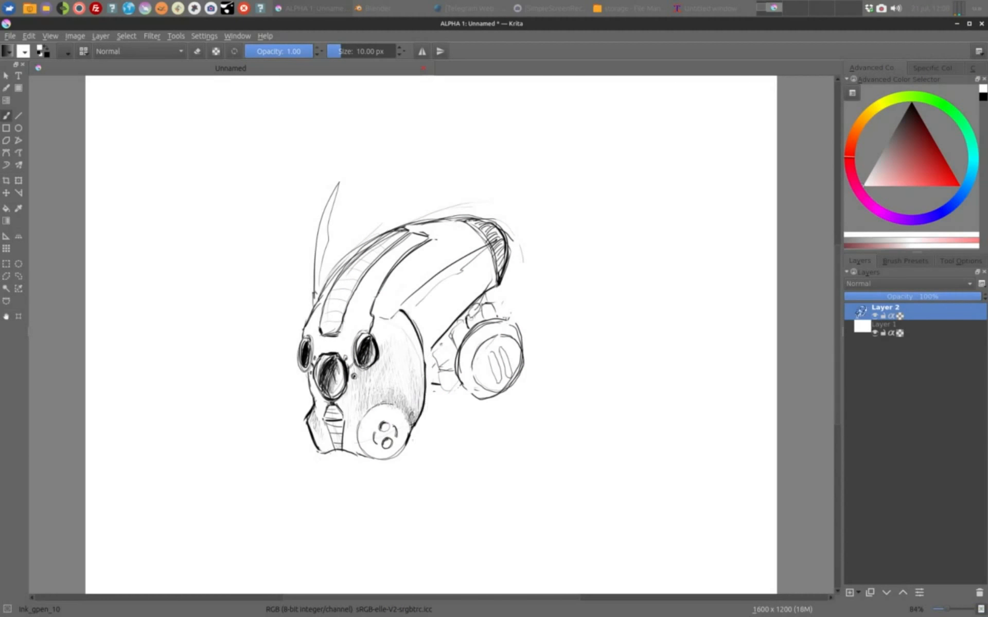
pyautogui.press('x')
pyautogui.moveTo(474, 308)
pyautogui.mouseDown()
pyautogui.moveTo(428, 370)
pyautogui.moveTo(452, 372)
pyautogui.mouseUp()
pyautogui.moveTo(493, 356); pyautogui.dragTo(498, 378)
pyautogui.press('x')
pyautogui.press('x')
pyautogui.moveTo(466, 327)
pyautogui.mouseDown()
pyautogui.moveTo(484, 308)
pyautogui.moveTo(462, 332)
pyautogui.mouseUp()
pyautogui.press('x')
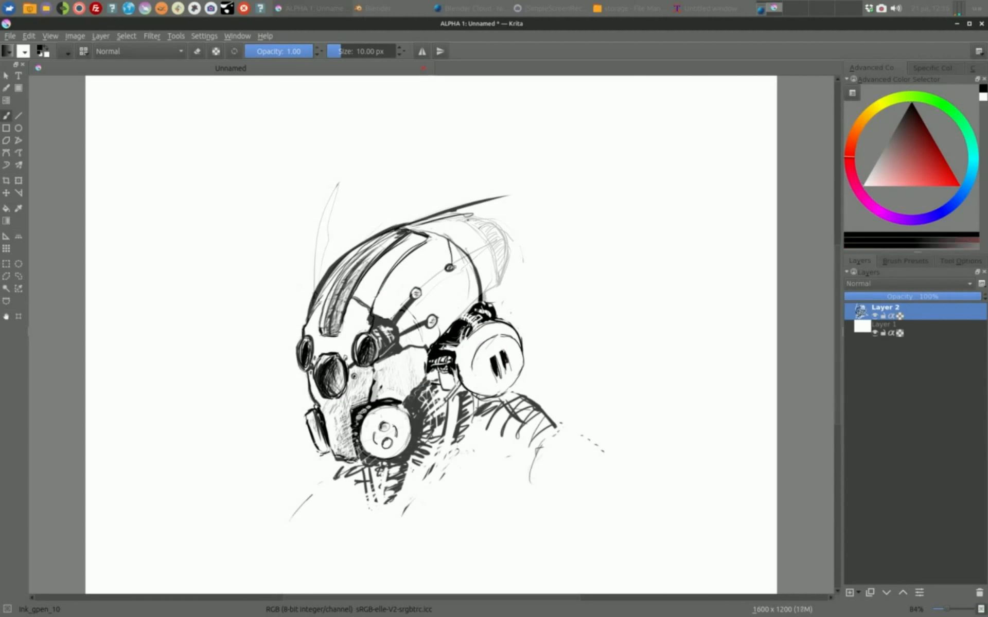
# Step: Insert a new layer beneath the line art and paint soft shading on the head, neck, shoulder and background
pyautogui.click(885, 325)
pyautogui.press('Insert')
pyautogui.moveTo(401, 258); pyautogui.dragTo(391, 380)
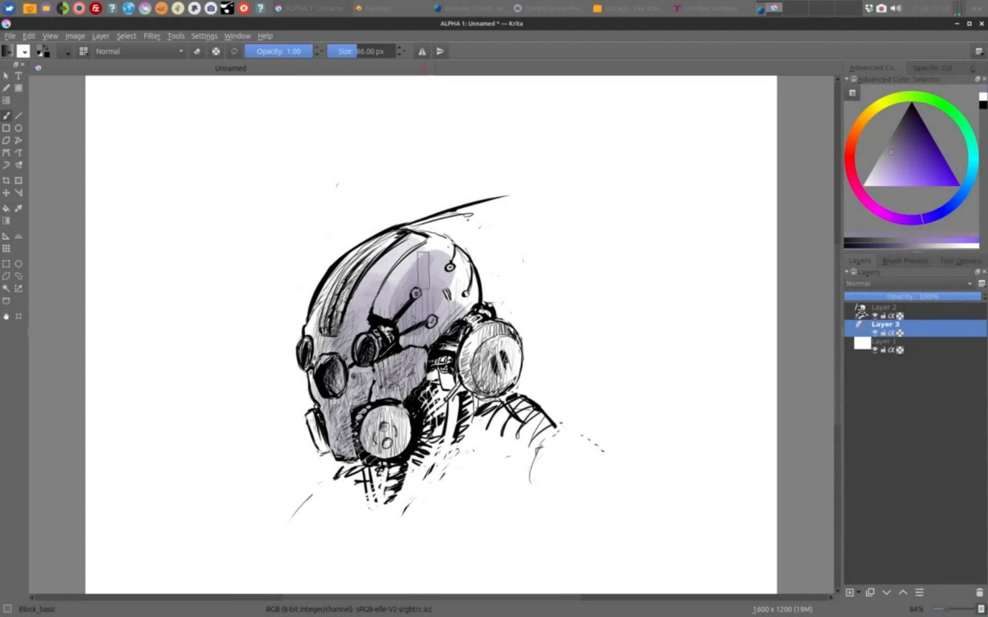
pyautogui.moveTo(330, 483); pyautogui.dragTo(443, 515)
pyautogui.moveTo(494, 216); pyautogui.dragTo(638, 452)
pyautogui.moveTo(566, 237); pyautogui.dragTo(643, 453)
pyautogui.moveTo(324, 299); pyautogui.dragTo(330, 438)
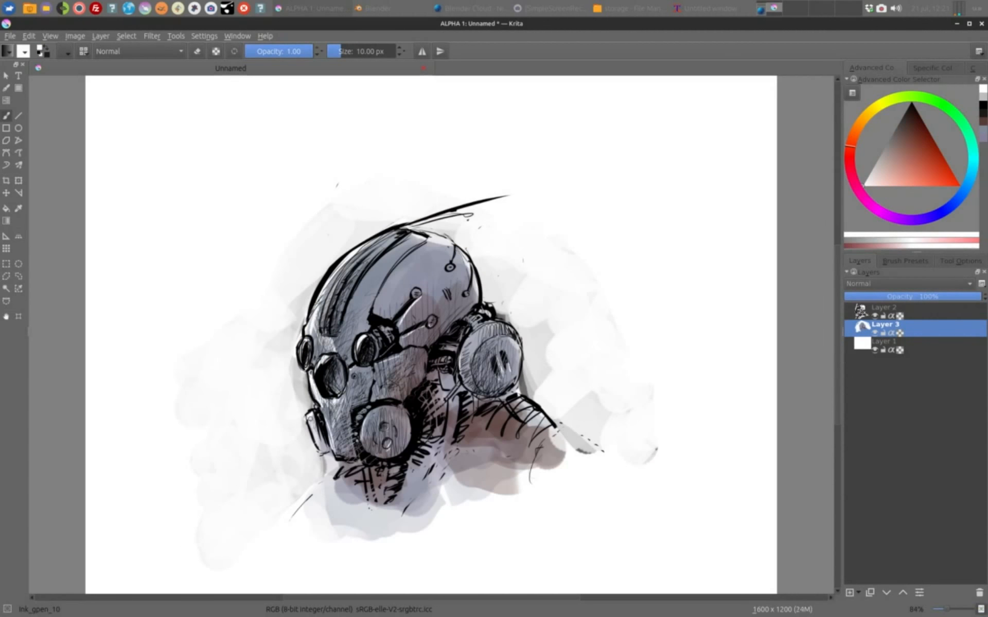
# Step: Choose a preset from the pop-up palette and paint over the ear disc
pyautogui.rightClick(419, 331)
pyautogui.click(407, 355)
pyautogui.moveTo(468, 350); pyautogui.dragTo(499, 386)
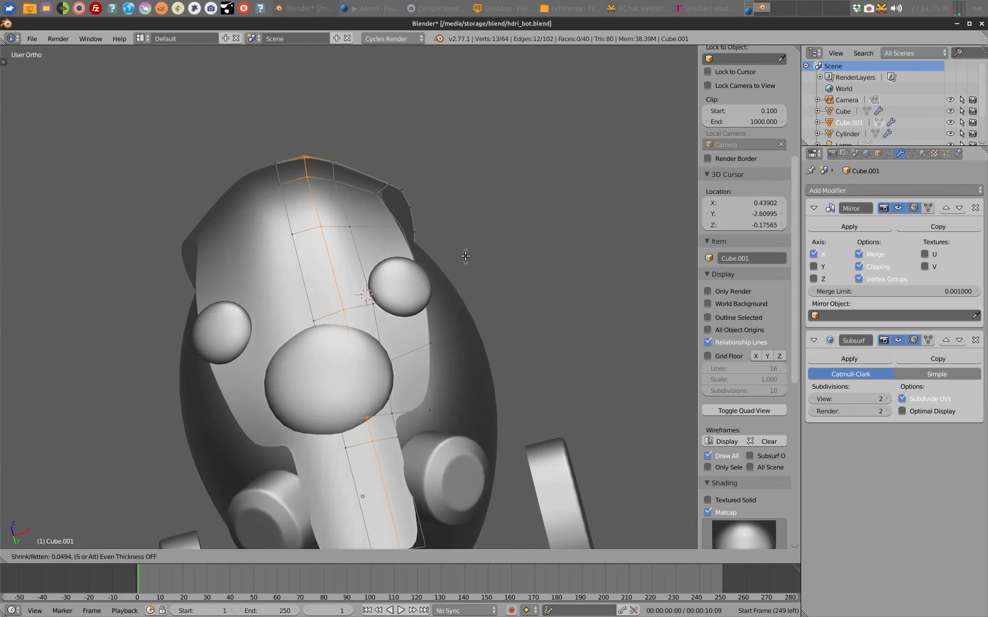
# Step: In Blender, return Cube.001 to Object Mode and add a Solidify modifier to it
pyautogui.click(465, 256)
pyautogui.moveTo(465, 257); pyautogui.dragTo(362, 313, button='middle')
pyautogui.press('Tab')
pyautogui.click(895, 190)
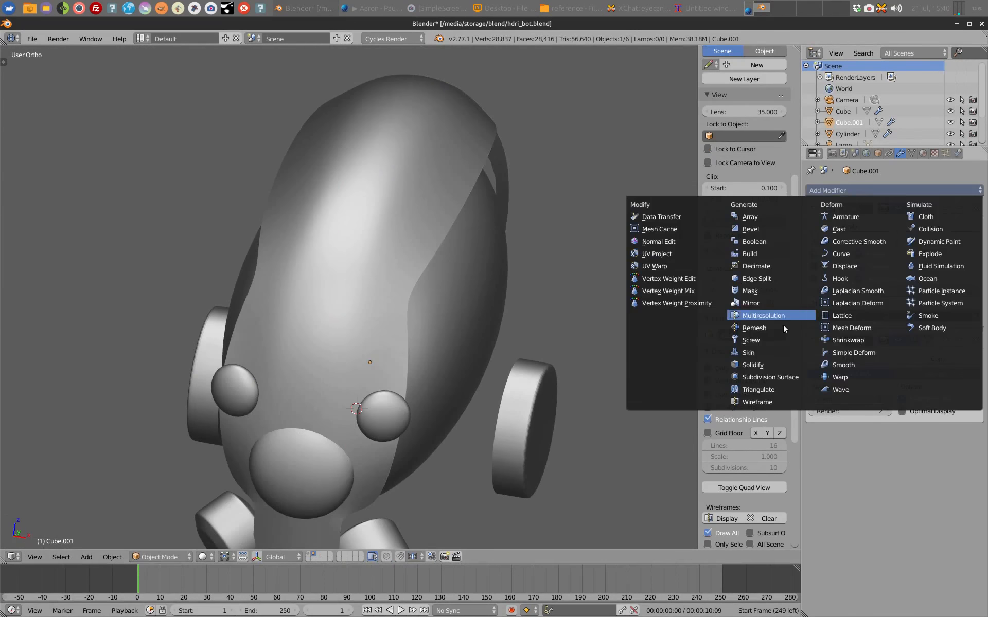
pyautogui.click(754, 365)
pyautogui.click(889, 190)
pyautogui.click(758, 278)
pyautogui.scroll(-2, 951, 558)
pyautogui.click(965, 555)
# Step: Set the Solidify modifier's thickness to 0.0450
pyautogui.click(911, 153)
pyautogui.click(900, 153)
pyautogui.moveTo(847, 440); pyautogui.dragTo(869, 441)
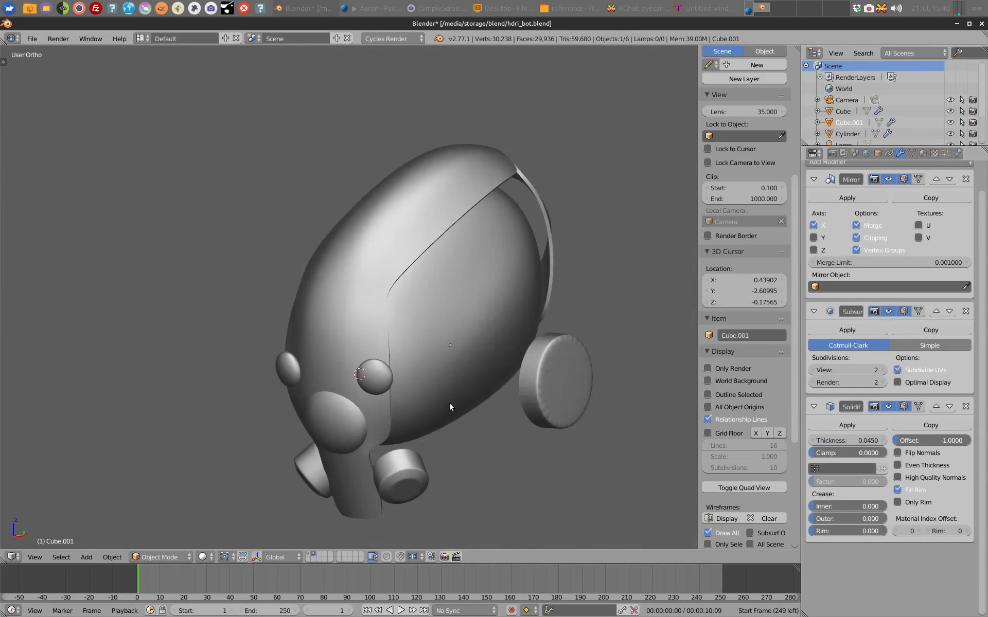
# Step: Delete the face plate geometry covering the large central sphere to open a hole for it
pyautogui.scroll(2, 397, 314)
pyautogui.moveTo(396, 313); pyautogui.dragTo(473, 308, button='middle')
pyautogui.press('Tab')
pyautogui.rightClick(397, 308)
pyautogui.press('x')
pyautogui.moveTo(421, 368); pyautogui.dragTo(368, 381, button='middle')
# Step: Move the vertices around the opening so that its edge follows the large central sphere
pyautogui.keyDown('shift'); pyautogui.rightClick(353, 471); pyautogui.keyUp('shift')
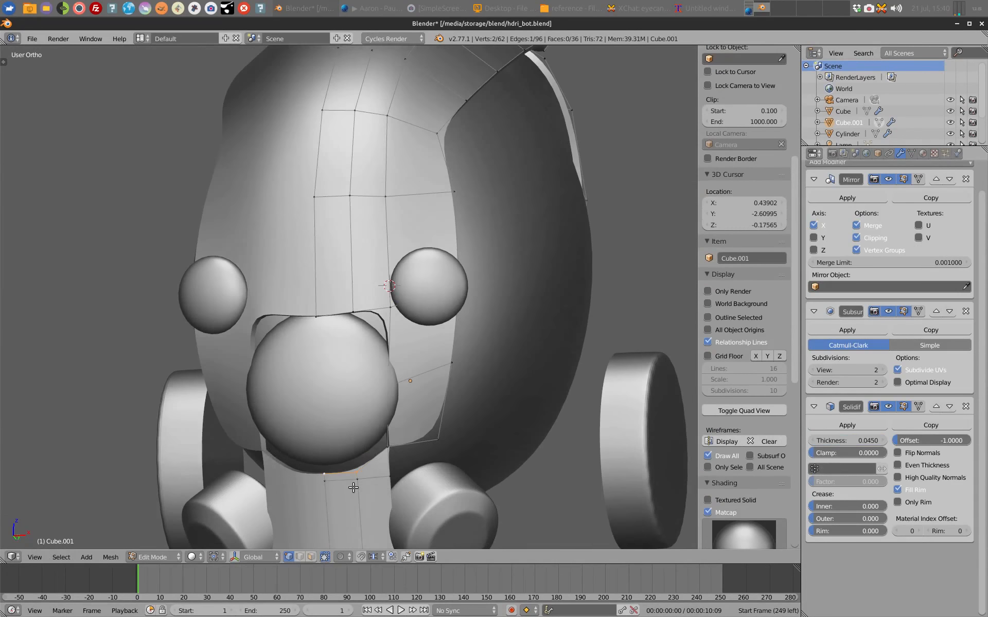
pyautogui.moveTo(353, 488); pyautogui.dragTo(355, 463, button='middle')
pyautogui.rightClick(395, 352)
pyautogui.press('g')
pyautogui.rightClick(355, 286)
pyautogui.press('g')
pyautogui.rightClick(318, 289)
pyautogui.press('g')
pyautogui.press('g')
pyautogui.click(316, 261)
pyautogui.moveTo(316, 261); pyautogui.dragTo(351, 293, button='middle')
# Step: Check the opening's shape, then snap the 3D cursor to the large central sphere
pyautogui.press('Tab')
pyautogui.scroll(-2, 443, 292)
pyautogui.scroll(3, 351, 294)
pyautogui.keyDown('shift'); pyautogui.moveTo(351, 370); pyautogui.dragTo(344, 278, button='middle'); pyautogui.keyUp('shift')
pyautogui.press('Tab')
pyautogui.rightClick(355, 258)
pyautogui.press('Tab')
pyautogui.hotkey('shift', 's')
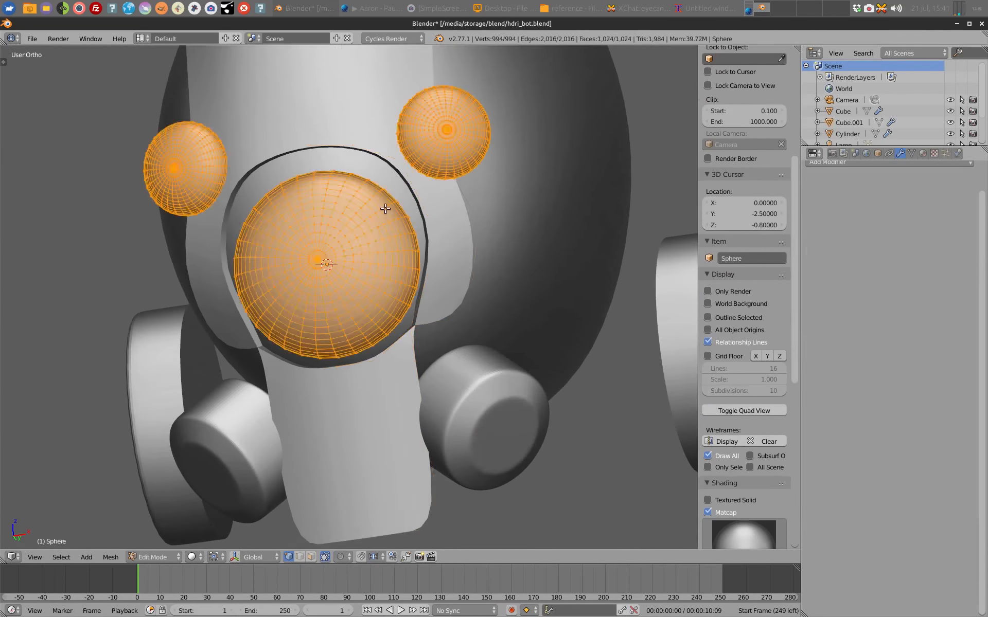
# Step: Extrude the opening's edge loop around the central sphere and scale it about the 3D cursor to form a rim
pyautogui.keyDown('alt'); pyautogui.rightClick(395, 177); pyautogui.keyUp('alt')
pyautogui.moveTo(494, 283); pyautogui.dragTo(376, 267, button='middle')
pyautogui.press('s')
pyautogui.press('e')
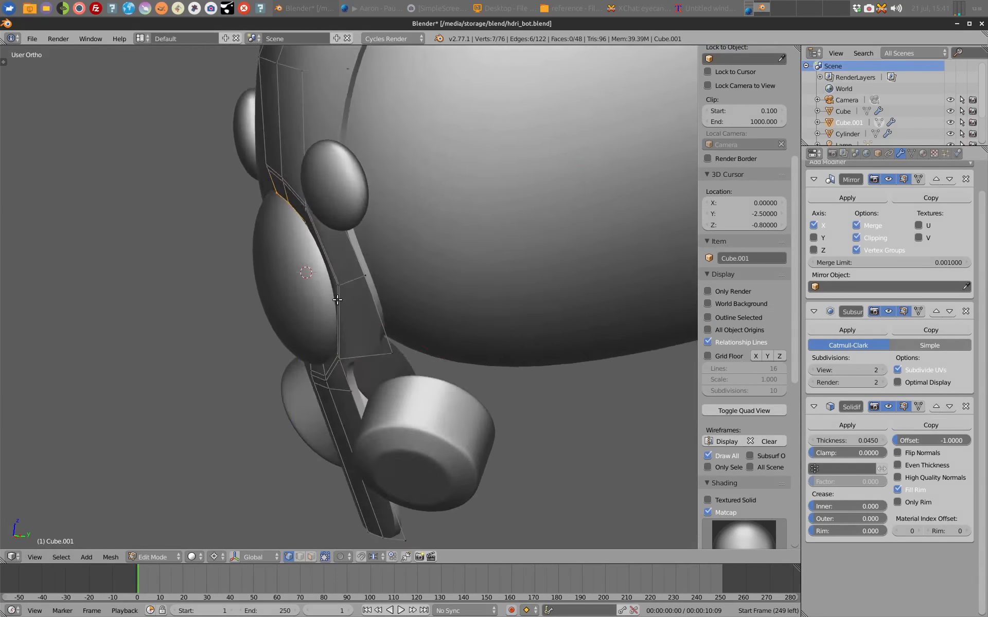
pyautogui.press('s')
pyautogui.moveTo(309, 263); pyautogui.dragTo(424, 378, button='middle')
# Step: Add a loop cut along the rim around the central sphere and return to Object Mode
pyautogui.rightClick(413, 278)
pyautogui.hotkey('ctrl', 'r')
pyautogui.click(424, 326)
pyautogui.press('Tab')
pyautogui.scroll(-3, 423, 327)
pyautogui.moveTo(423, 326); pyautogui.dragTo(353, 227, button='middle')
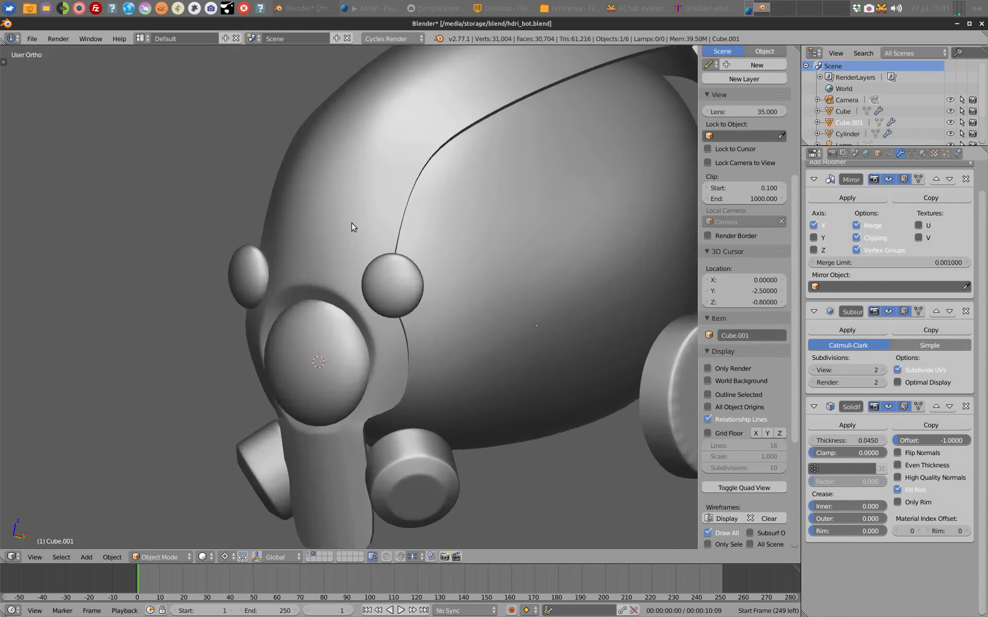
# Step: Bevel the edge between the central opening and the small eye, then delete the new strip to cut a narrow gap
pyautogui.press('Tab')
pyautogui.press('z')
pyautogui.keyDown('shift'); pyautogui.rightClick(395, 305); pyautogui.keyUp('shift')
pyautogui.hotkey('ctrl', 'b')
pyautogui.moveTo(424, 300); pyautogui.dragTo(428, 269, button='middle')
pyautogui.press('x')
pyautogui.press('z')
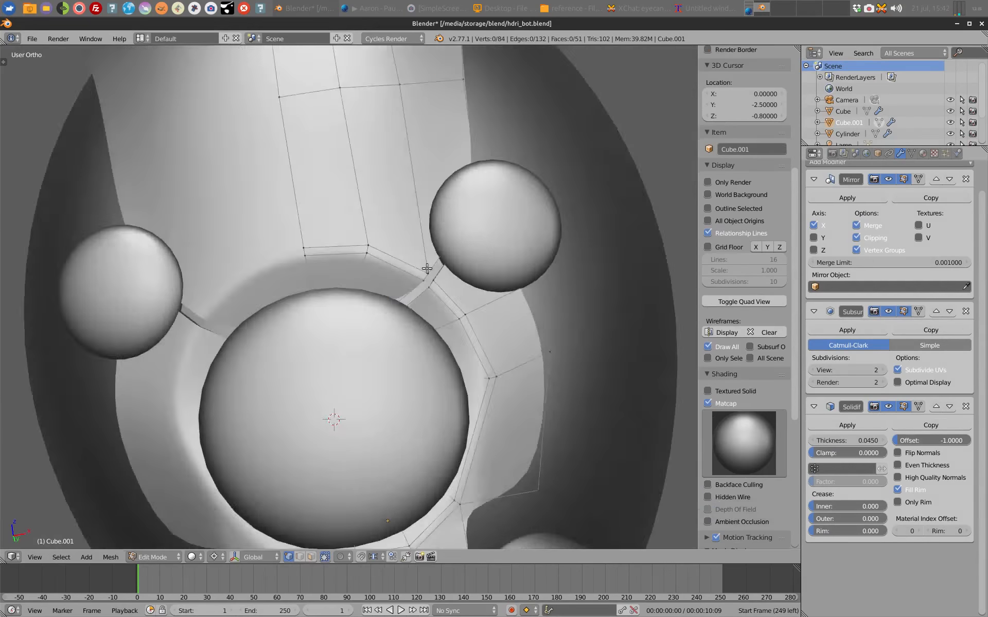
# Step: Reposition a face plate vertex beside the gap between the eyes and return to Object Mode
pyautogui.press('Tab')
pyautogui.scroll(-5, 428, 269)
pyautogui.moveTo(382, 345); pyautogui.dragTo(424, 263, button='middle')
pyautogui.press('Tab')
pyautogui.press('g')
pyautogui.click(409, 276)
pyautogui.press('Tab')
# Step: Scale up the ear disc of the Cylinder mesh in the right side view
pyautogui.scroll(-4, 409, 276)
pyautogui.rightClick(581, 355)
pyautogui.press('KP_3')
pyautogui.press('Tab')
pyautogui.press('z')
pyautogui.press('s')
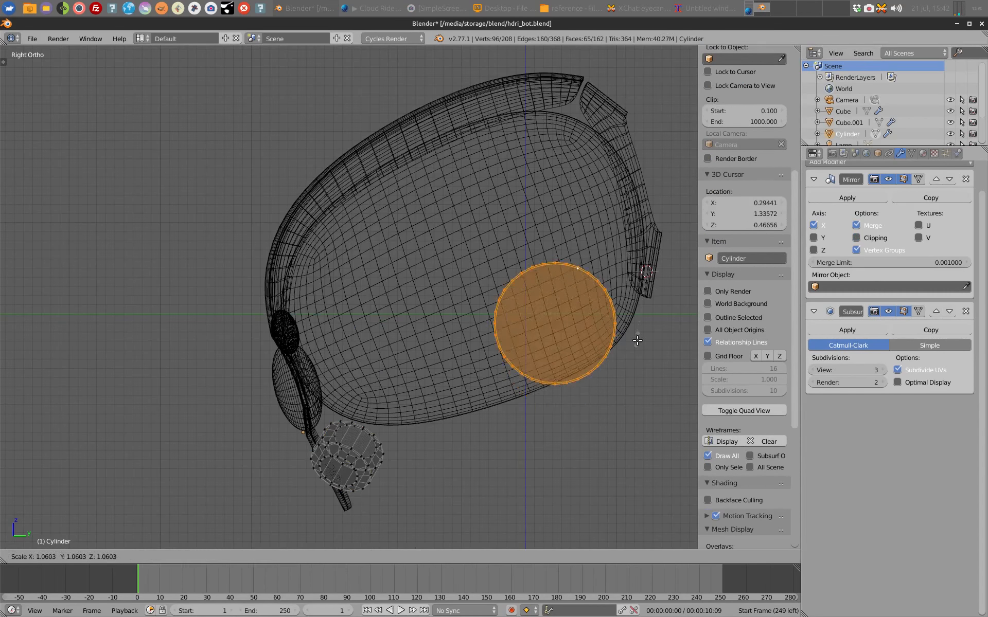
pyautogui.press('Tab')
# Step: Check the head from the front, then bevel an edge of the Cube.001 face plate in Edit Mode
pyautogui.moveTo(524, 309); pyautogui.dragTo(395, 298, button='middle')
pyautogui.press('KP_3')
pyautogui.press('KP_1')
pyautogui.scroll(6, 425, 359)
pyautogui.rightClick(438, 298)
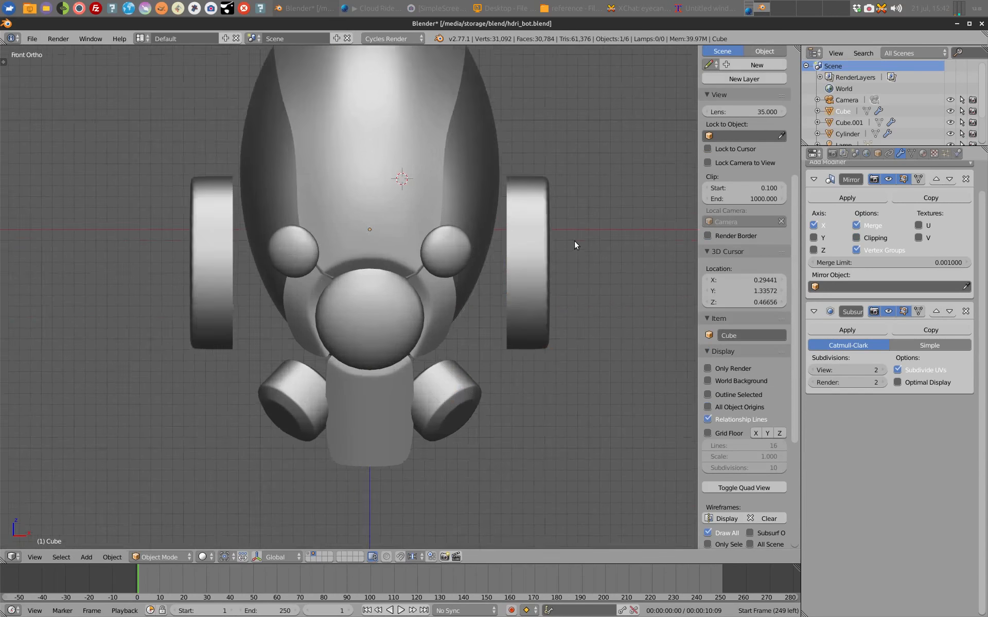
pyautogui.rightClick(391, 206)
pyautogui.press('Tab')
pyautogui.moveTo(494, 230); pyautogui.dragTo(360, 303, button='middle')
pyautogui.keyDown('alt'); pyautogui.rightClick(416, 291); pyautogui.keyUp('alt')
pyautogui.hotkey('ctrl', 'b')
pyautogui.click(427, 296)
# Step: Extrude the side edge of the forehead plate above the small eye
pyautogui.keyDown('shift'); pyautogui.moveTo(452, 429); pyautogui.dragTo(412, 226, button='middle'); pyautogui.keyUp('shift')
pyautogui.rightClick(387, 138)
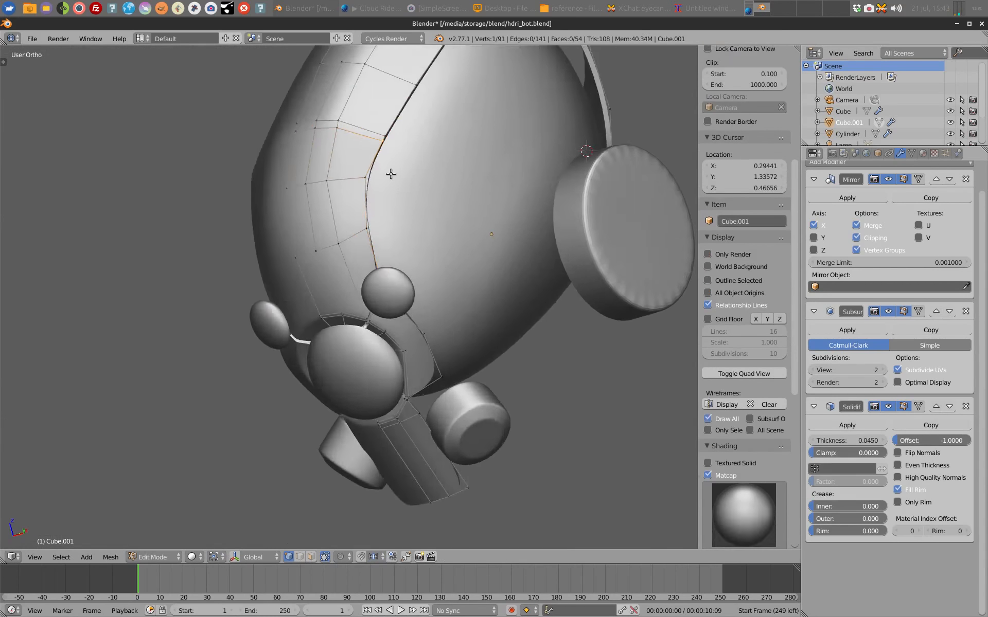
pyautogui.keyDown('shift'); pyautogui.rightClick(375, 175); pyautogui.keyUp('shift')
pyautogui.press('e')
pyautogui.moveTo(520, 267); pyautogui.dragTo(408, 194, button='middle')
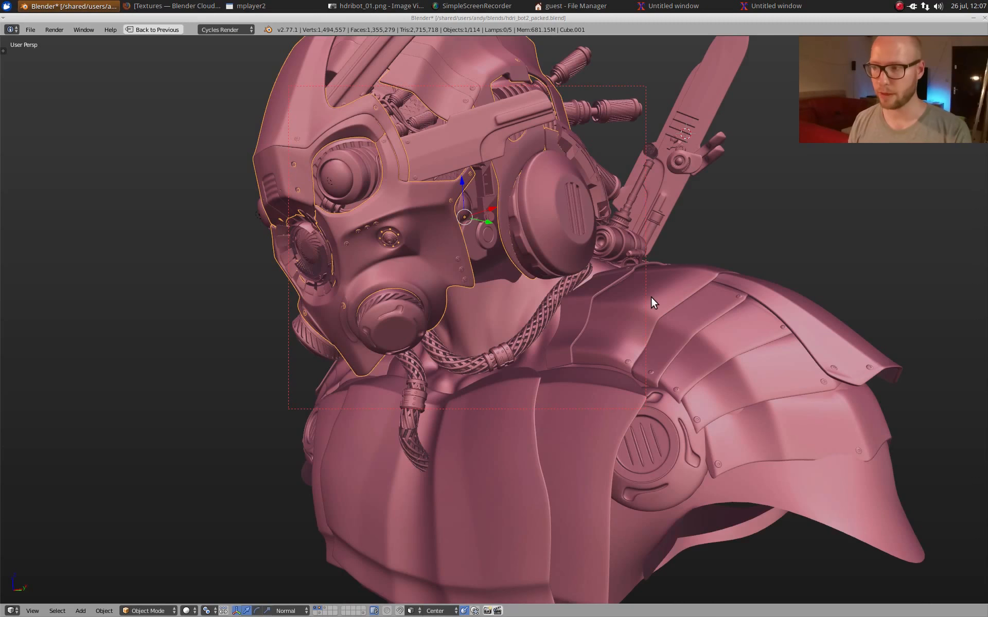
# Step: Select the chest and shoulder armor and examine the finished bust from several angles
pyautogui.moveTo(554, 311); pyautogui.dragTo(589, 353, button='middle')
pyautogui.rightClick(588, 353)
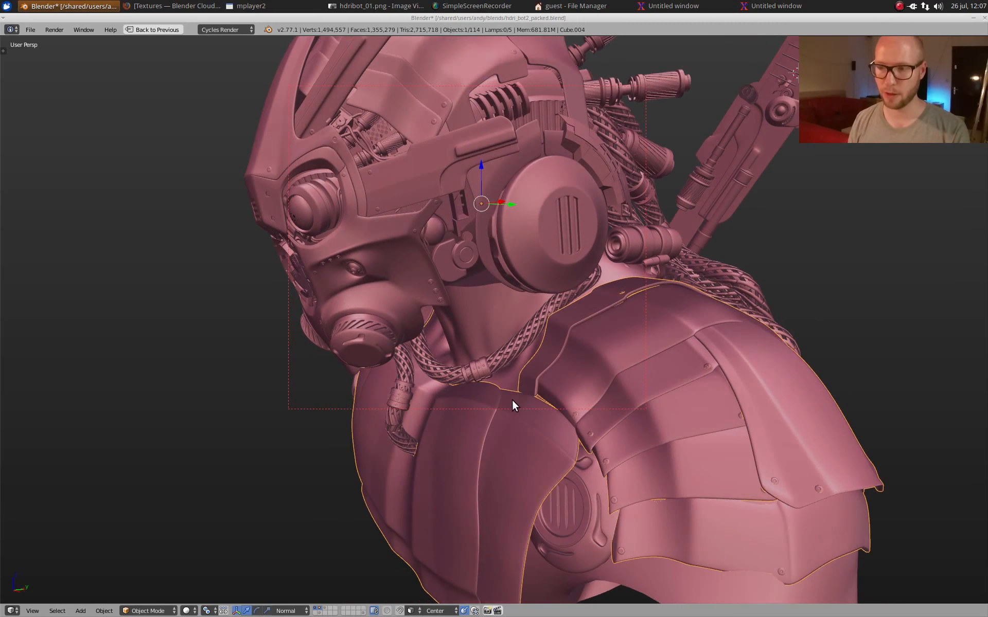
pyautogui.moveTo(636, 386); pyautogui.dragTo(551, 393, button='middle')
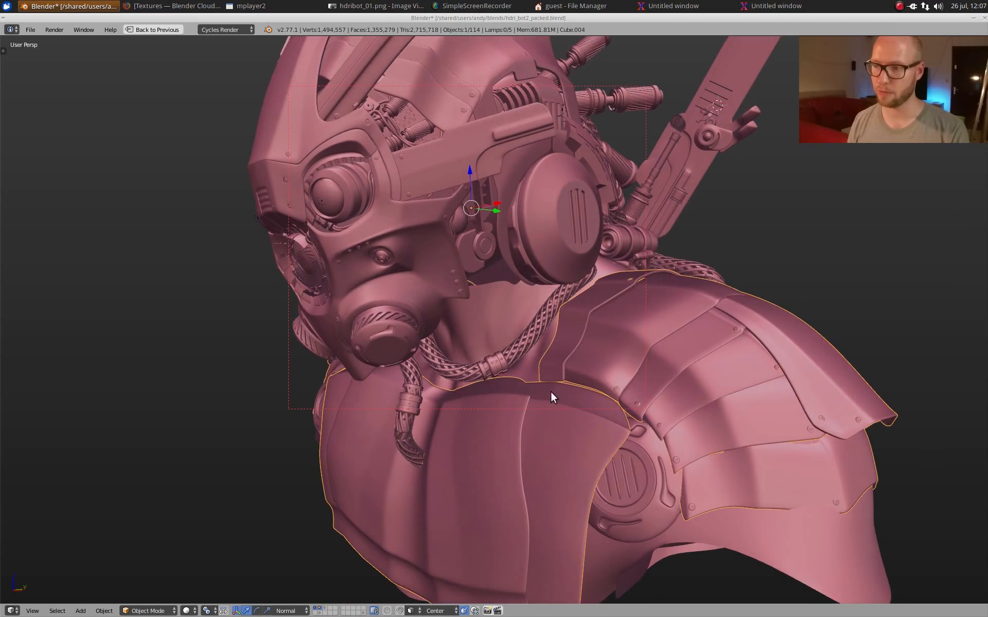
pyautogui.scroll(-3, 666, 288)
pyautogui.scroll(1, 625, 361)
pyautogui.keyDown('shift'); pyautogui.moveTo(611, 323); pyautogui.dragTo(561, 362, button='middle'); pyautogui.keyUp('shift')
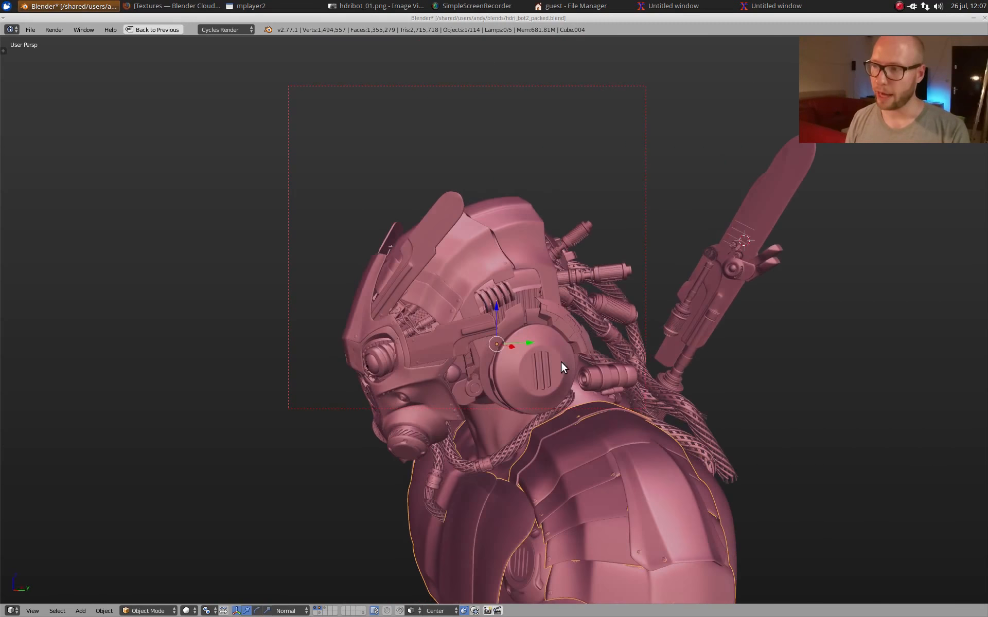
pyautogui.scroll(1, 554, 352)
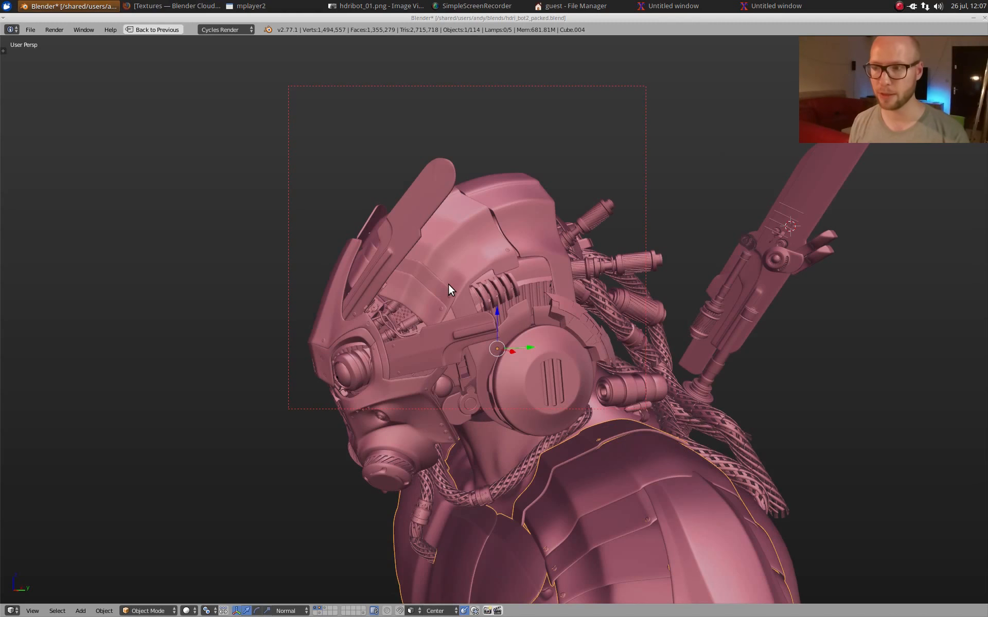
# Step: Examine the robot head from the side and the quadbot harness model around its mechanical arms and hanging cables
pyautogui.moveTo(448, 285); pyautogui.dragTo(463, 263, button='middle')
pyautogui.scroll(1, 558, 270)
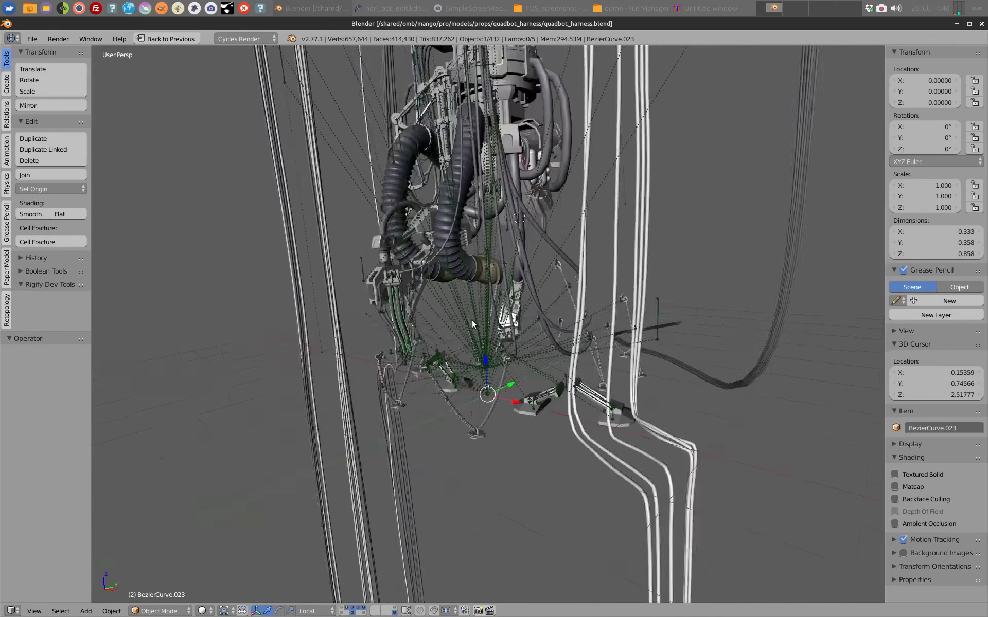
pyautogui.scroll(-3, 473, 321)
pyautogui.keyDown('shift'); pyautogui.moveTo(473, 321); pyautogui.dragTo(480, 479, button='middle'); pyautogui.keyUp('shift')
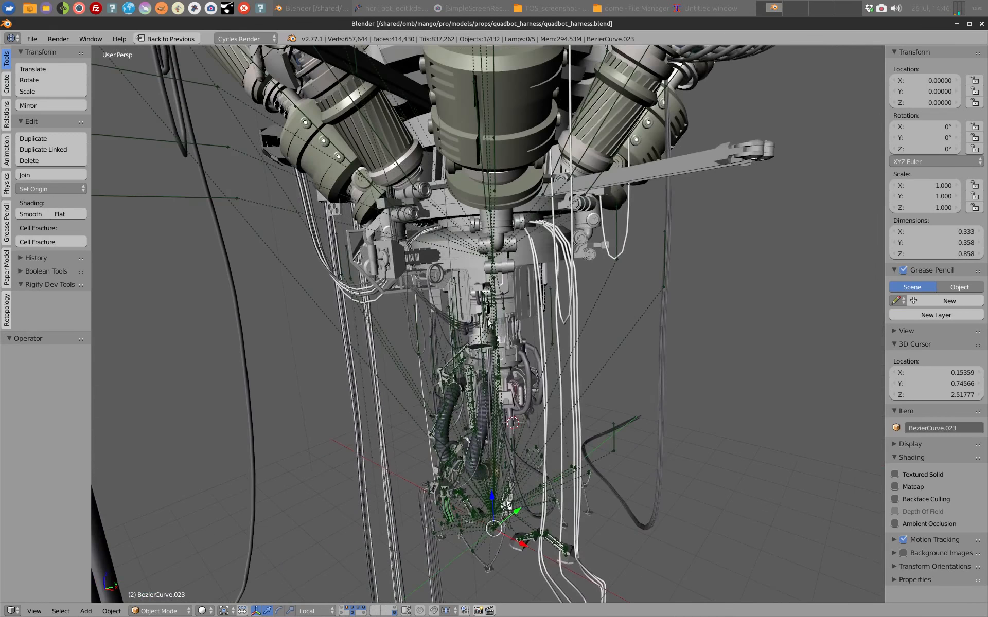
pyautogui.scroll(-3, 487, 293)
pyautogui.scroll(5, 491, 311)
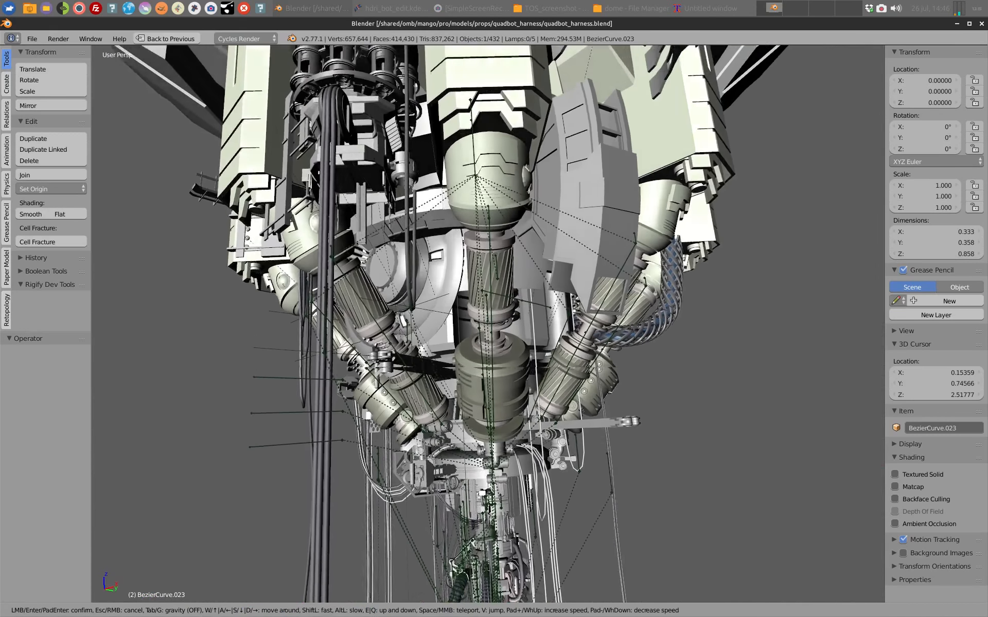
pyautogui.scroll(-2, 566, 447)
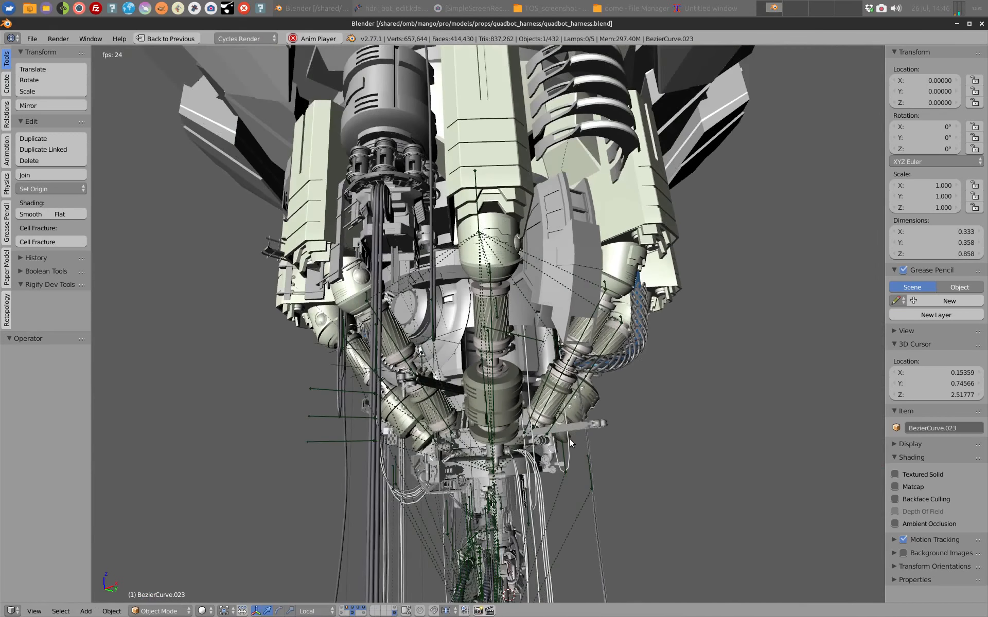
# Step: Try rotating the TopSection.029 bone of the quadbot harness armature
pyautogui.rightClick(509, 335)
pyautogui.press('r')
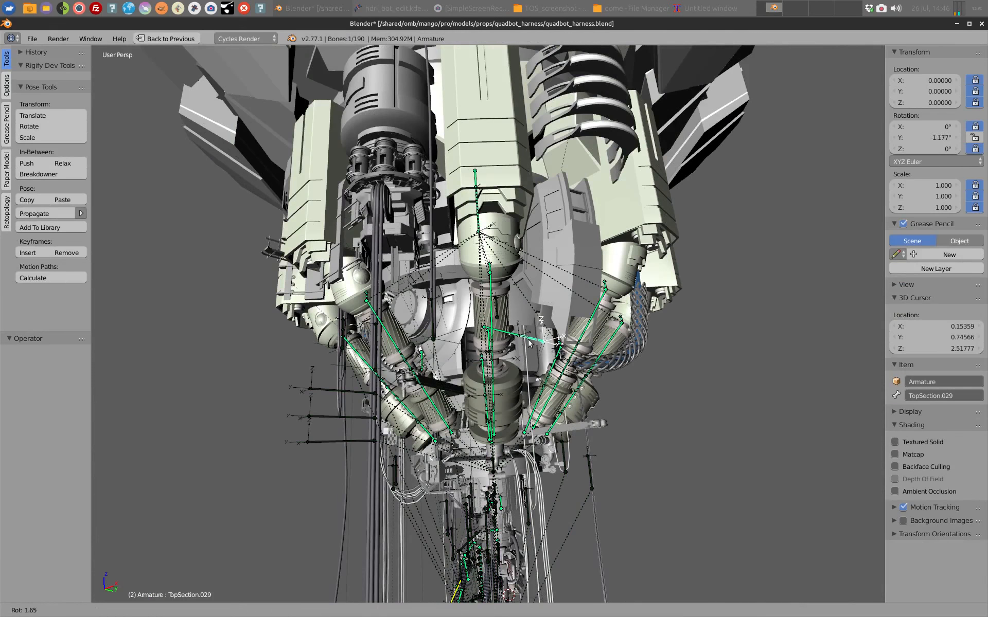
pyautogui.press('Escape')
# Step: Inspect the small mechanical part between the face plate and ear disc in isolation, and bring back the rest of the bust
pyautogui.moveTo(529, 343); pyautogui.dragTo(339, 298, button='middle')
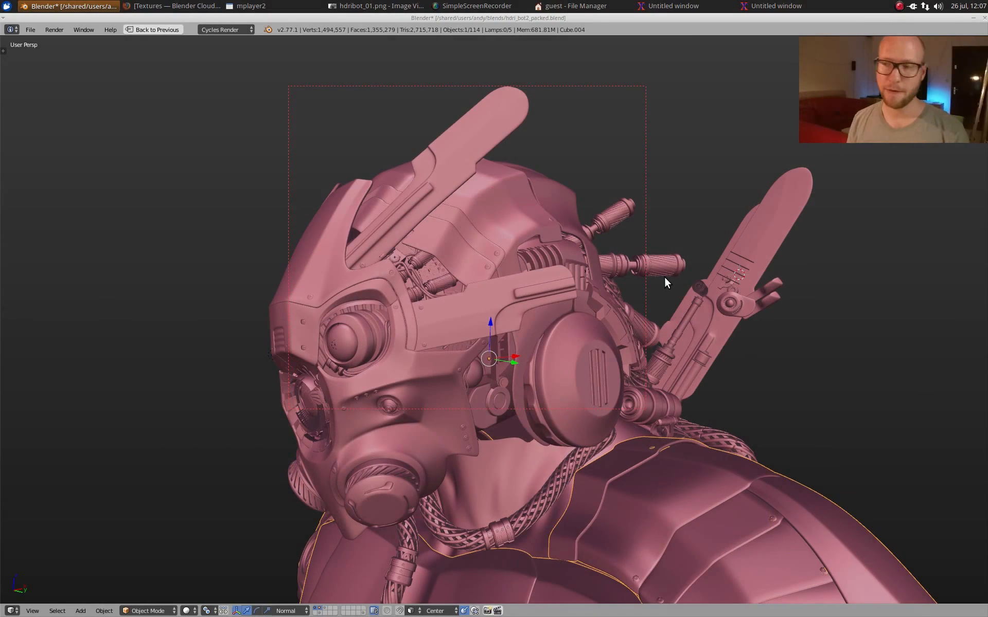
pyautogui.moveTo(680, 281); pyautogui.dragTo(539, 252, button='middle')
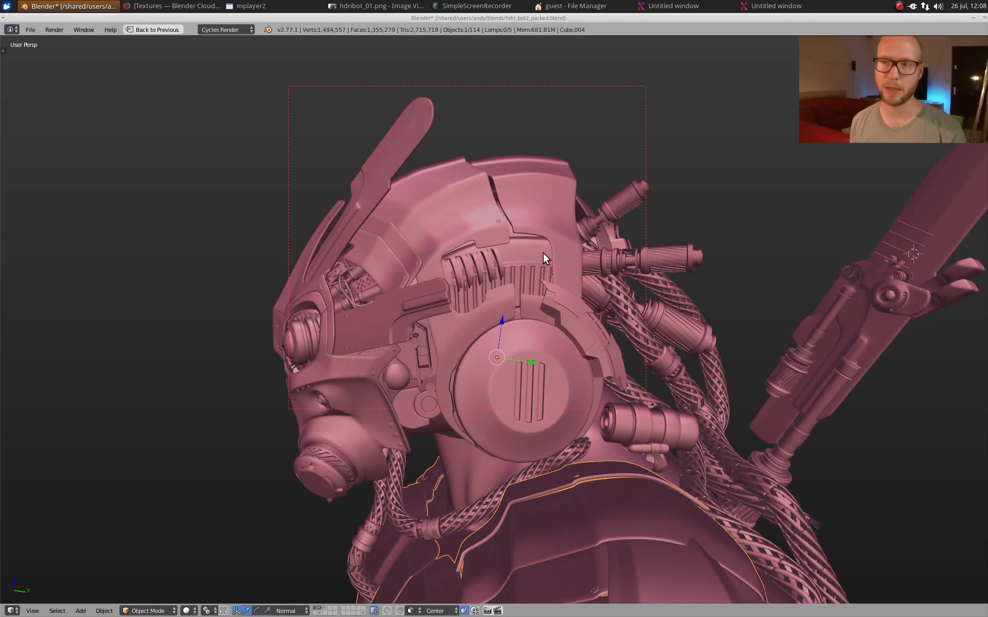
pyautogui.scroll(9, 465, 344)
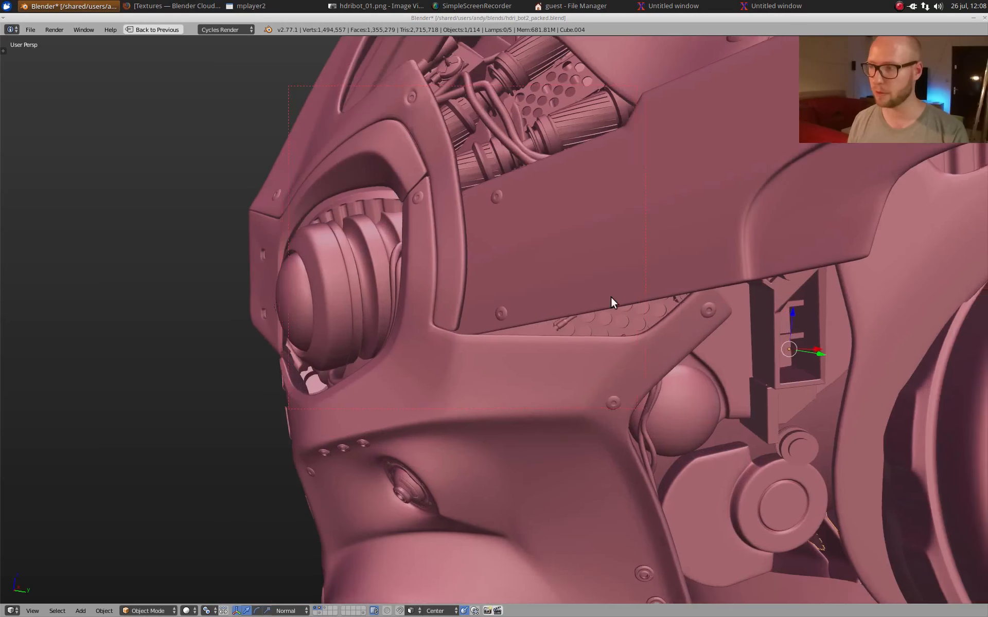
pyautogui.keyDown('shift'); pyautogui.moveTo(610, 297); pyautogui.dragTo(521, 299, button='middle'); pyautogui.keyUp('shift')
pyautogui.scroll(2, 489, 238)
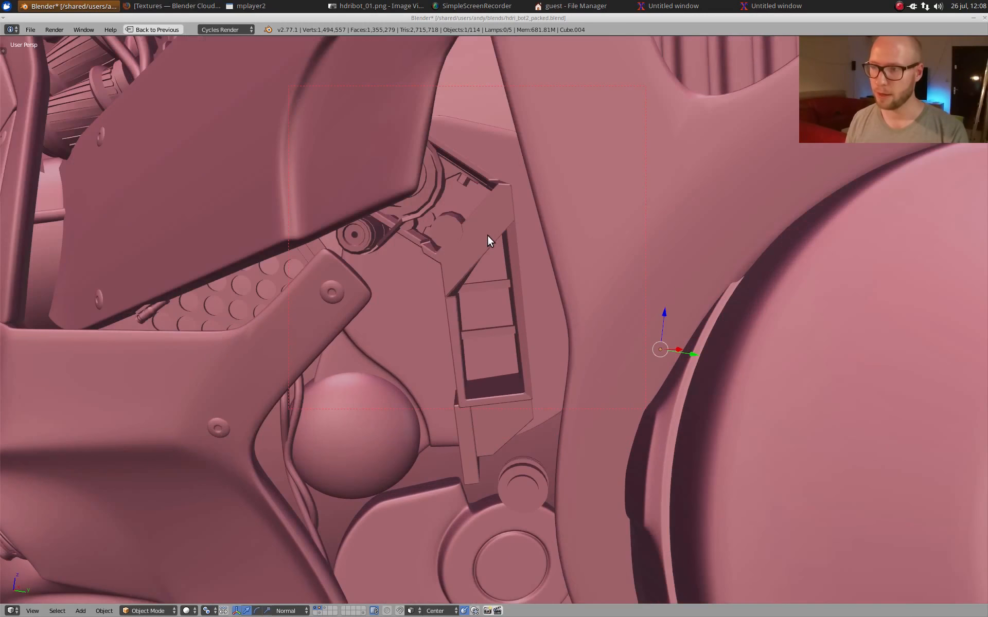
pyautogui.rightClick(487, 234)
pyautogui.press('KP_Divide')
pyautogui.moveTo(488, 235); pyautogui.dragTo(578, 239, button='middle')
pyautogui.press('KP_Divide')
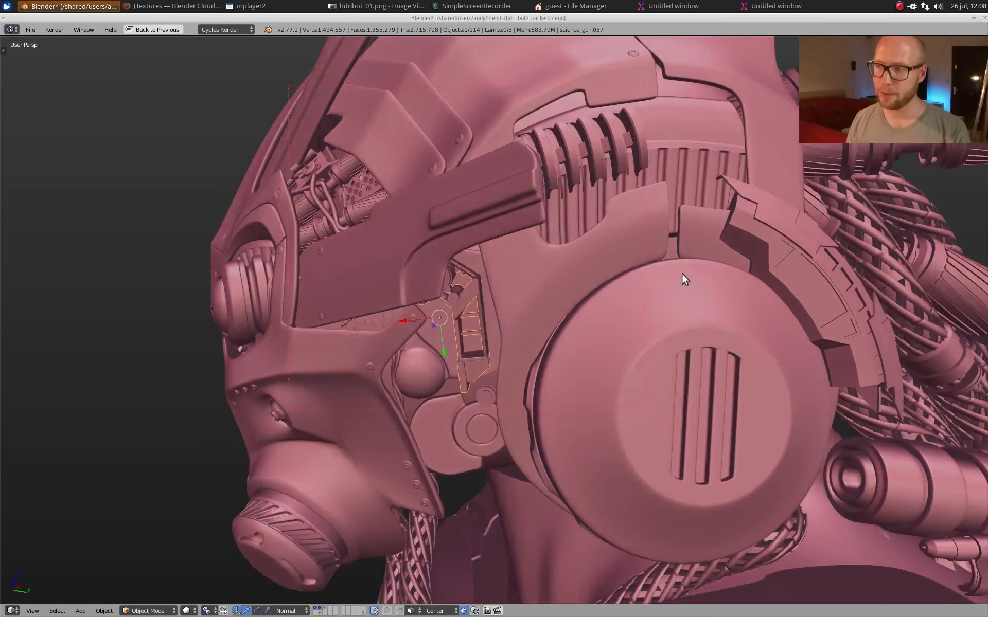
# Step: Select the curved segmented part behind the ear disc and examine it together with the braided cables at the head's back
pyautogui.moveTo(682, 279); pyautogui.dragTo(726, 313, button='middle')
pyautogui.rightClick(719, 298)
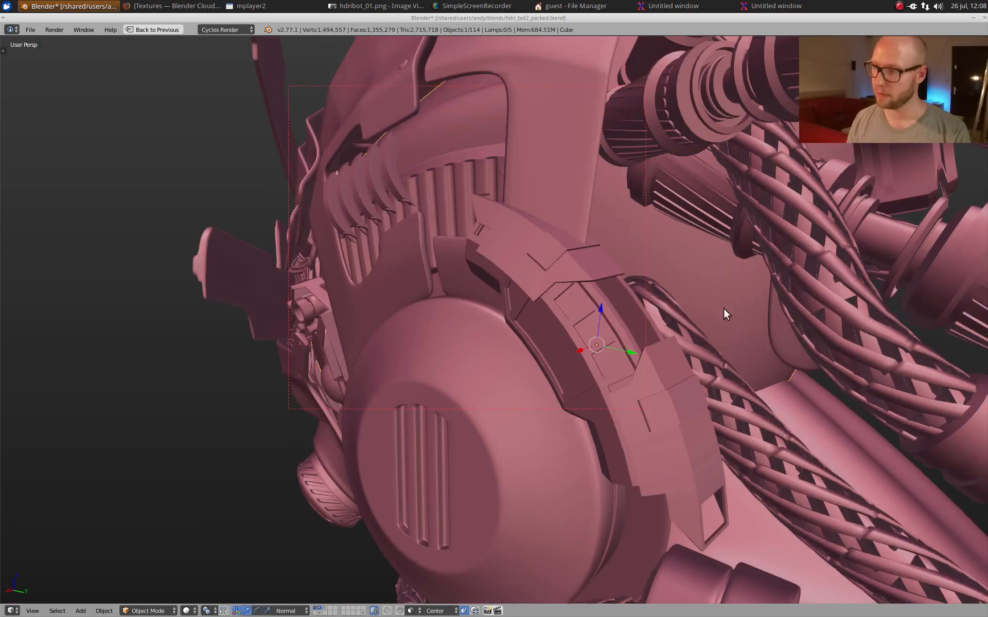
pyautogui.rightClick(599, 320)
pyautogui.moveTo(599, 320); pyautogui.dragTo(628, 320, button='middle')
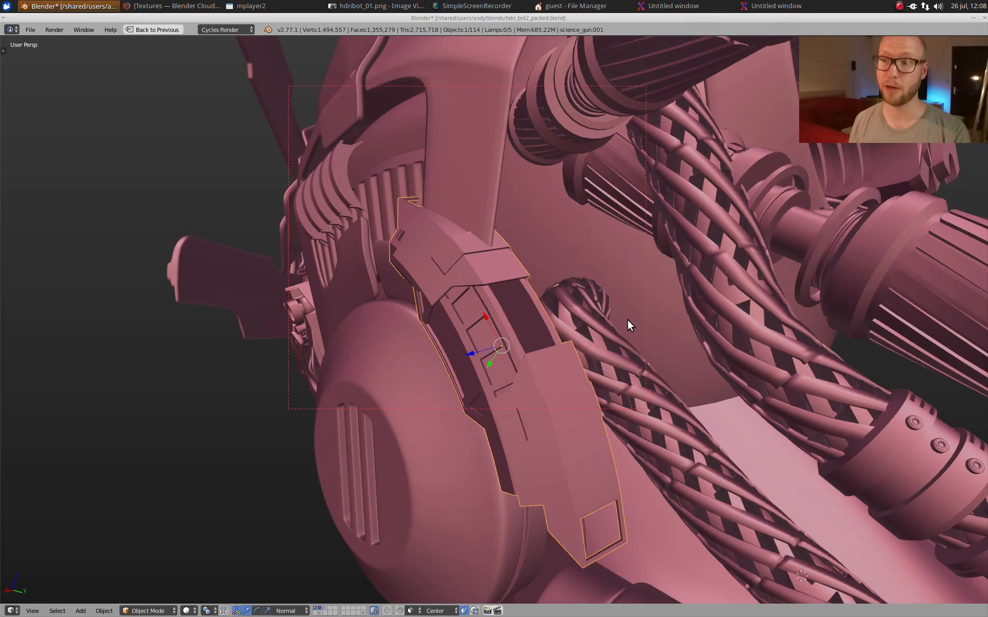
pyautogui.scroll(-2, 626, 319)
pyautogui.scroll(-3, 613, 352)
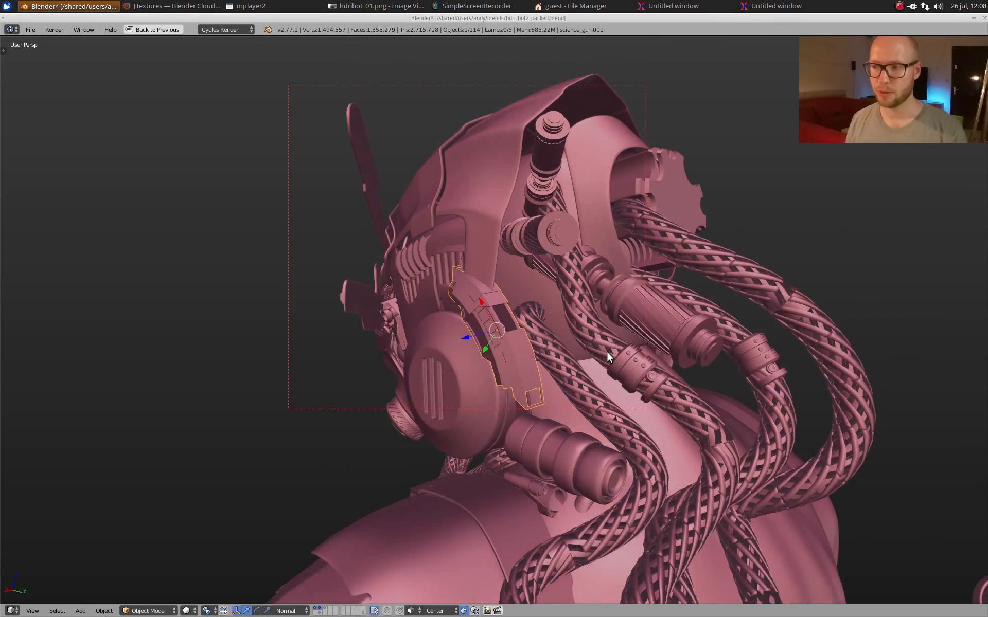
pyautogui.moveTo(607, 351); pyautogui.dragTo(659, 328, button='middle')
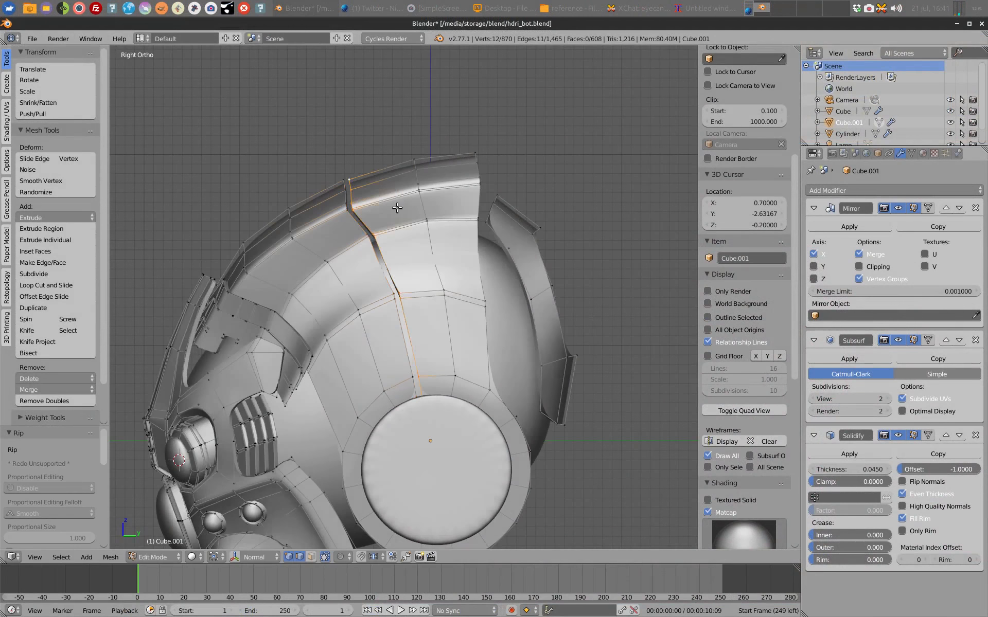
# Step: Move the ripped seam across the helmet shell and place the 3D cursor above the ear disc as the pivot point
pyautogui.press('g')
pyautogui.click(427, 274)
pyautogui.click(423, 396)
pyautogui.press('.')
pyautogui.moveTo(414, 285); pyautogui.dragTo(472, 318, button='middle')
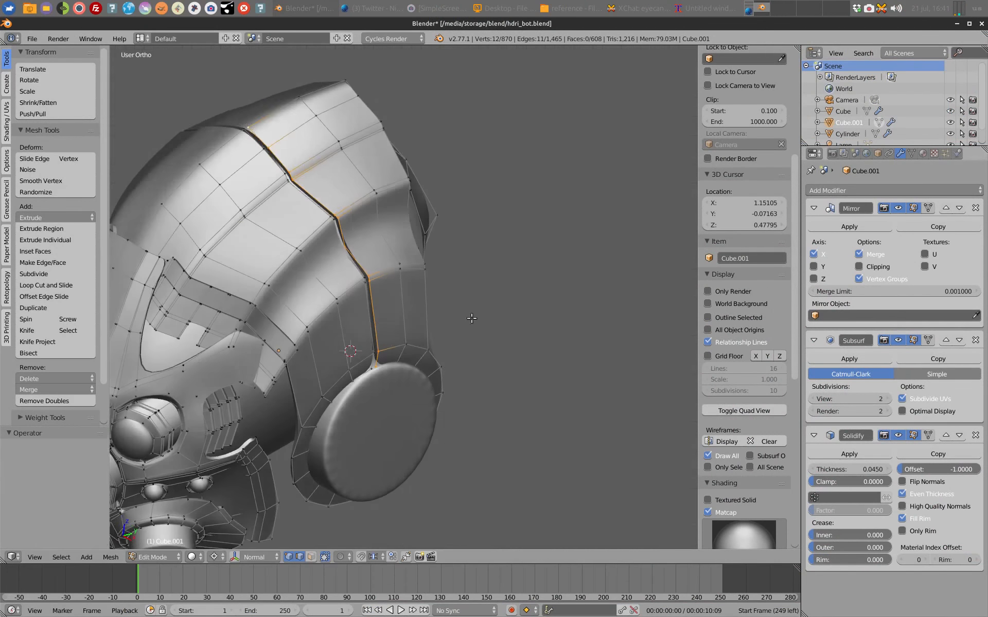
# Step: Check the Cube.001 helmet in Object Mode, examining the eyes, cheek plate and muzzle up close
pyautogui.press('Tab')
pyautogui.scroll(4, 353, 280)
pyautogui.rightClick(353, 280)
pyautogui.press('Tab')
pyautogui.scroll(-8, 529, 309)
pyautogui.press('Tab')
pyautogui.moveTo(355, 309); pyautogui.dragTo(427, 326, button='middle')
pyautogui.scroll(4, 435, 318)
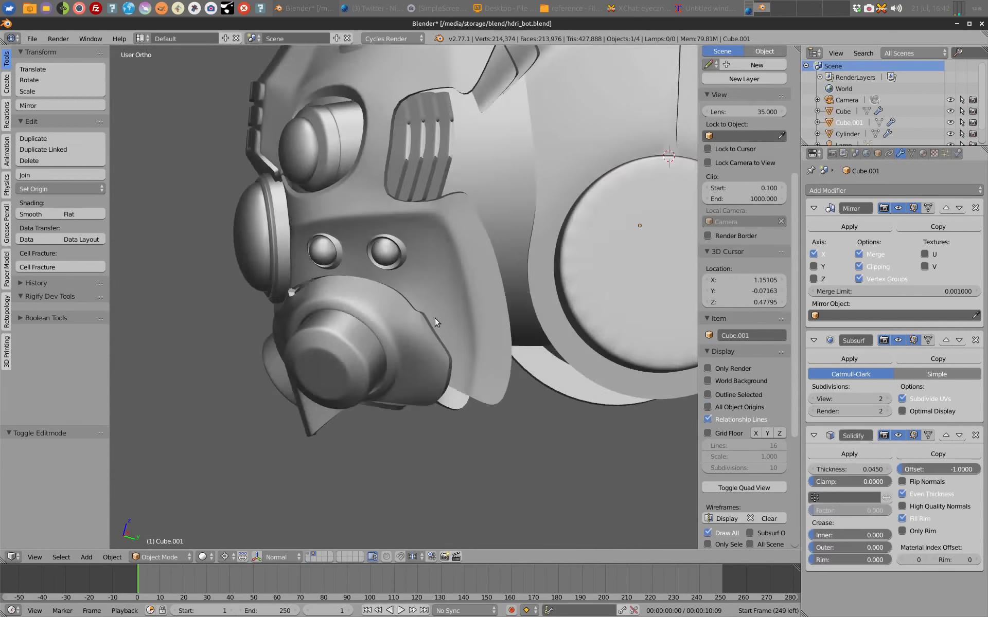
# Step: Delete the linked geometry of the rims around the two small cheek eyes
pyautogui.press('Tab')
pyautogui.press('l')
pyautogui.press('x')
pyautogui.click(288, 205)
pyautogui.press('Tab')
pyautogui.moveTo(371, 247); pyautogui.dragTo(547, 271, button='middle')
# Step: Delete the three selected vertices at the rear edge of the muzzle
pyautogui.press('Tab')
pyautogui.press('x')
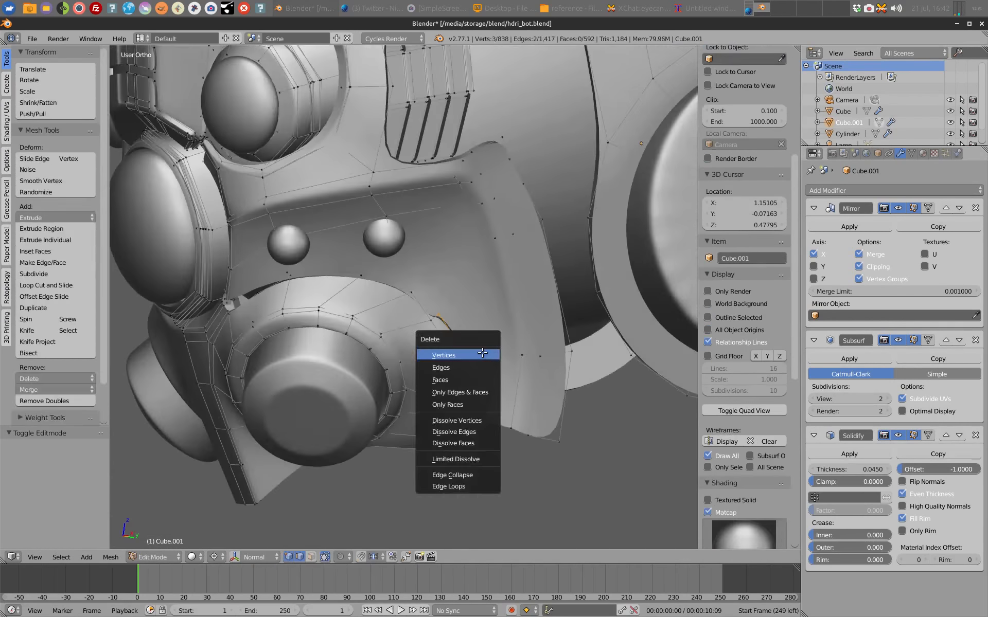
pyautogui.click(482, 353)
pyautogui.press('Tab')
pyautogui.scroll(-3, 483, 314)
# Step: Move the muzzle's outer edge loop and shrink/fatten it along its normals
pyautogui.rightClick(611, 247)
pyautogui.press('z')
pyautogui.press('z')
pyautogui.press('Tab')
pyautogui.press('z')
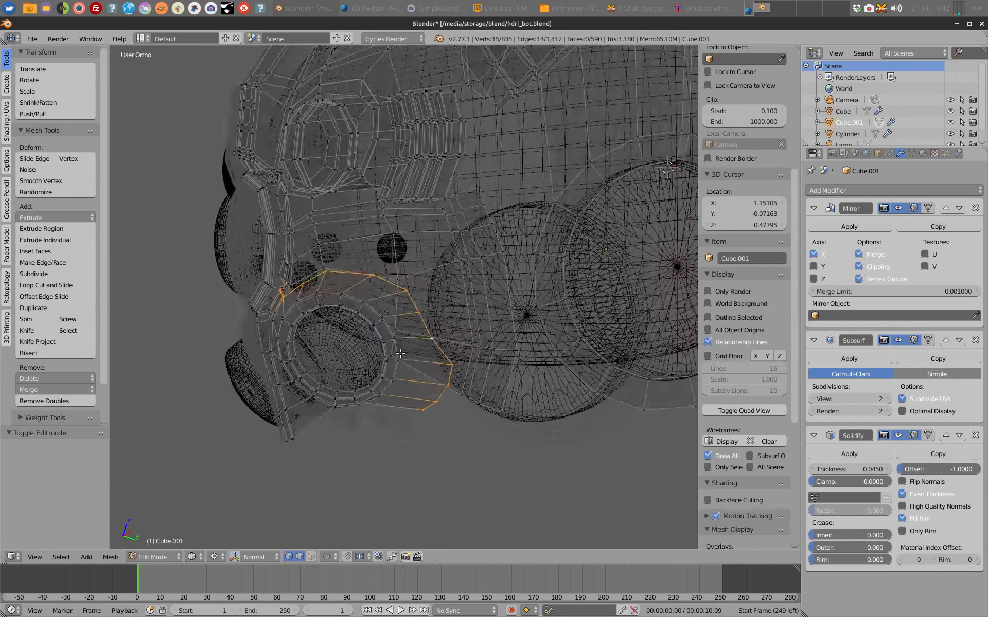
pyautogui.press('z')
pyautogui.press('g')
pyautogui.moveTo(400, 353); pyautogui.dragTo(443, 365, button='middle')
pyautogui.scroll(1, 452, 298)
pyautogui.press('g')
pyautogui.hotkey('alt', 's')
# Step: Reposition the short cheek plate edge behind the muzzle
pyautogui.press('z')
pyautogui.press('z')
pyautogui.press('Tab')
pyautogui.press('Tab')
# Step: Delete the outer flange vertices of the muzzle around its inner ring
pyautogui.press('z')
pyautogui.rightClick(435, 355)
pyautogui.press('g')
pyautogui.press('g')
pyautogui.press('z')
pyautogui.press('g')
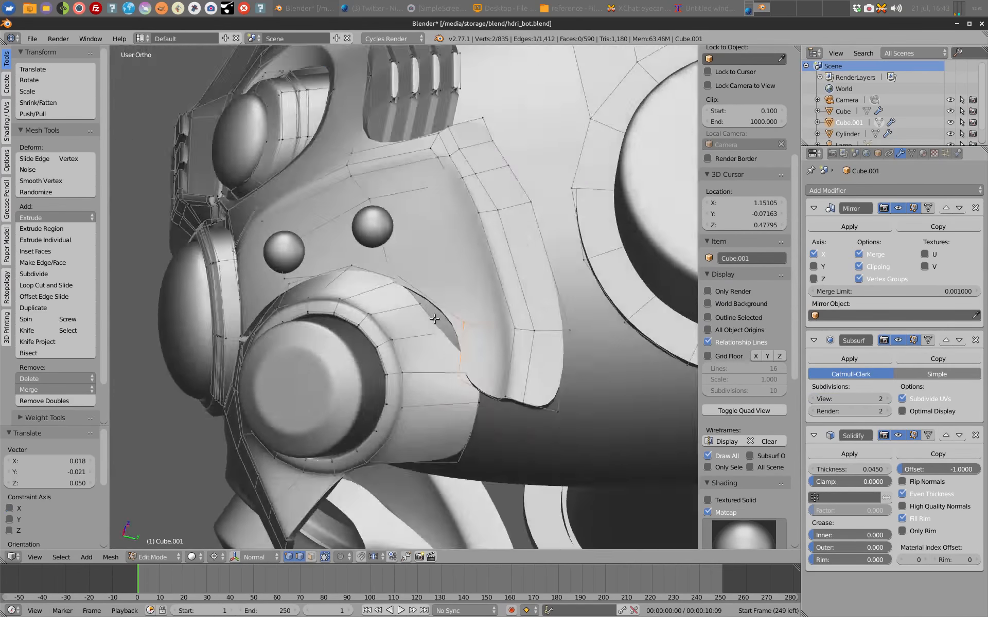
pyautogui.moveTo(435, 319); pyautogui.dragTo(540, 399, button='middle')
pyautogui.press('x')
pyautogui.click(540, 400)
pyautogui.keyDown('alt'); pyautogui.rightClick(441, 322); pyautogui.keyUp('alt')
pyautogui.press('x')
pyautogui.click(441, 322)
# Step: Bridge from the cheek plate's lower edge toward the muzzle ring with extruded and filled faces, and add a loop cut
pyautogui.press('z')
pyautogui.press('z')
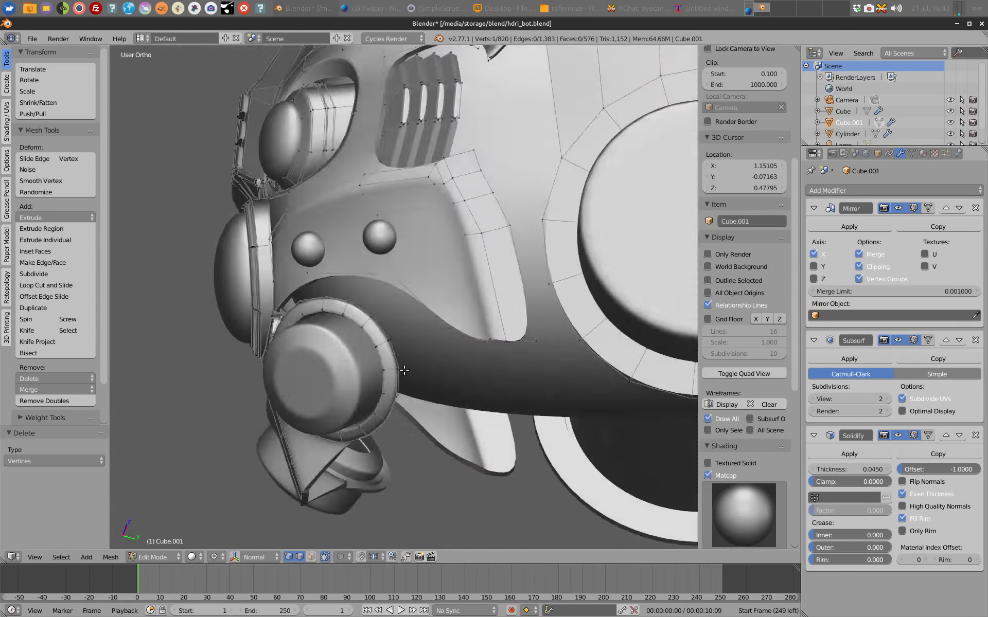
pyautogui.moveTo(405, 370); pyautogui.dragTo(453, 329, button='middle')
pyautogui.keyDown('alt'); pyautogui.rightClick(442, 314); pyautogui.keyUp('alt')
pyautogui.press('e')
pyautogui.click(492, 359)
# Step: Fill another face between the cheek and muzzle ring, then add a loop cut and adjust vertices below the large eye
pyautogui.press('z')
pyautogui.press('f')
pyautogui.hotkey('ctrl', 'r')
pyautogui.click(400, 299)
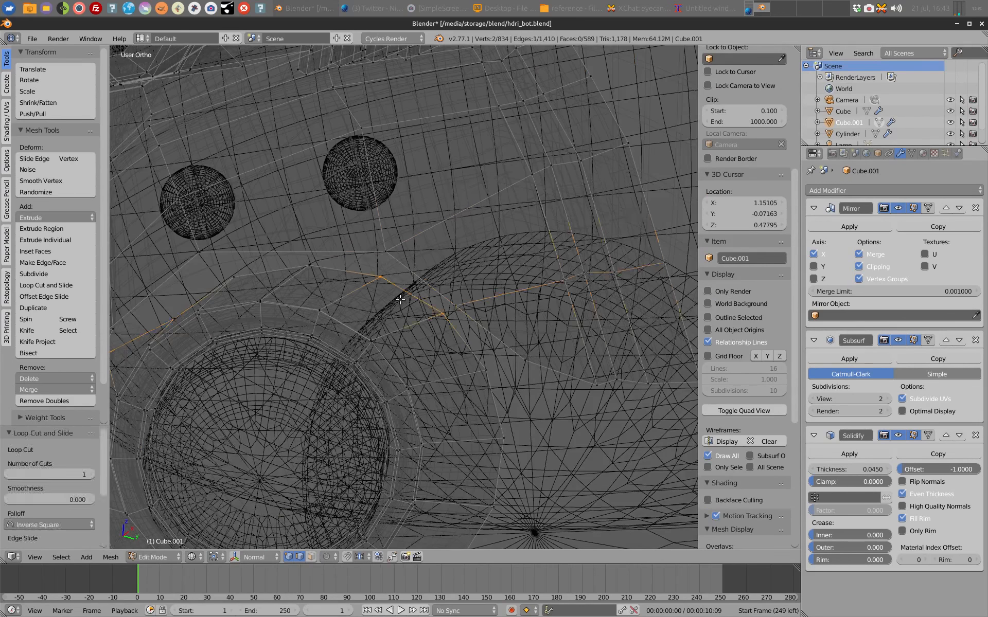
pyautogui.keyDown('shift'); pyautogui.moveTo(400, 299); pyautogui.dragTo(502, 342, button='middle'); pyautogui.keyUp('shift')
pyautogui.rightClick(450, 307)
pyautogui.keyDown('shift'); pyautogui.rightClick(363, 309); pyautogui.keyUp('shift')
pyautogui.press('f')
# Step: Fill the slit above the muzzle ring with faces and move the adjoining edge
pyautogui.press('z')
pyautogui.moveTo(364, 308); pyautogui.dragTo(394, 303, button='middle')
pyautogui.hotkey('ctrl', 'r')
pyautogui.press('g')
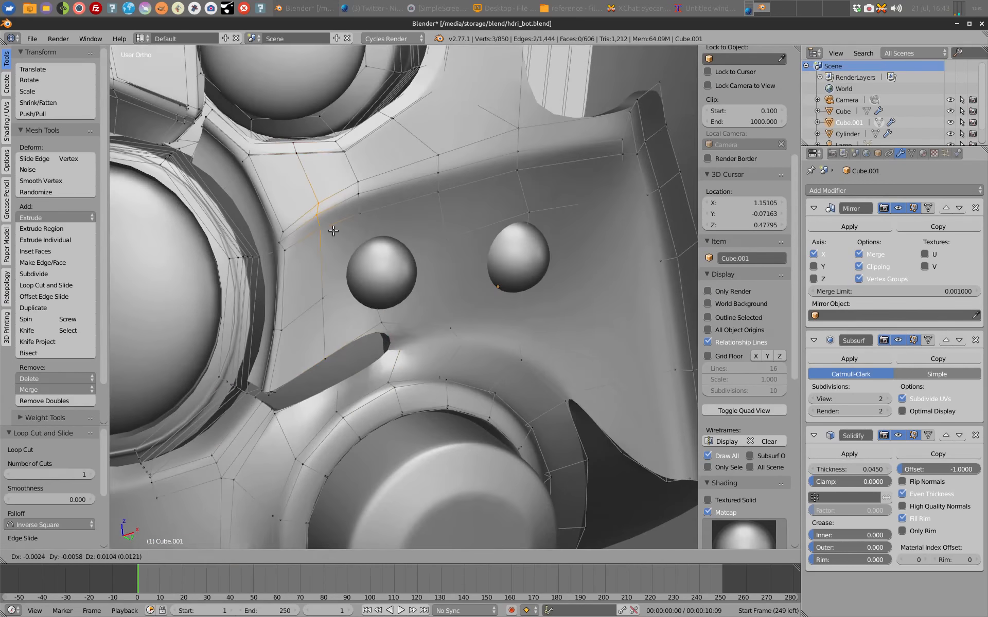
pyautogui.click(333, 231)
pyautogui.rightClick(395, 366)
pyautogui.press('f')
pyautogui.press('Tab')
pyautogui.scroll(-4, 404, 350)
pyautogui.press('Tab')
# Step: Refine the area between the central eye ring and muzzle by deleting and moving mesh elements
pyautogui.press('z')
pyautogui.press('g')
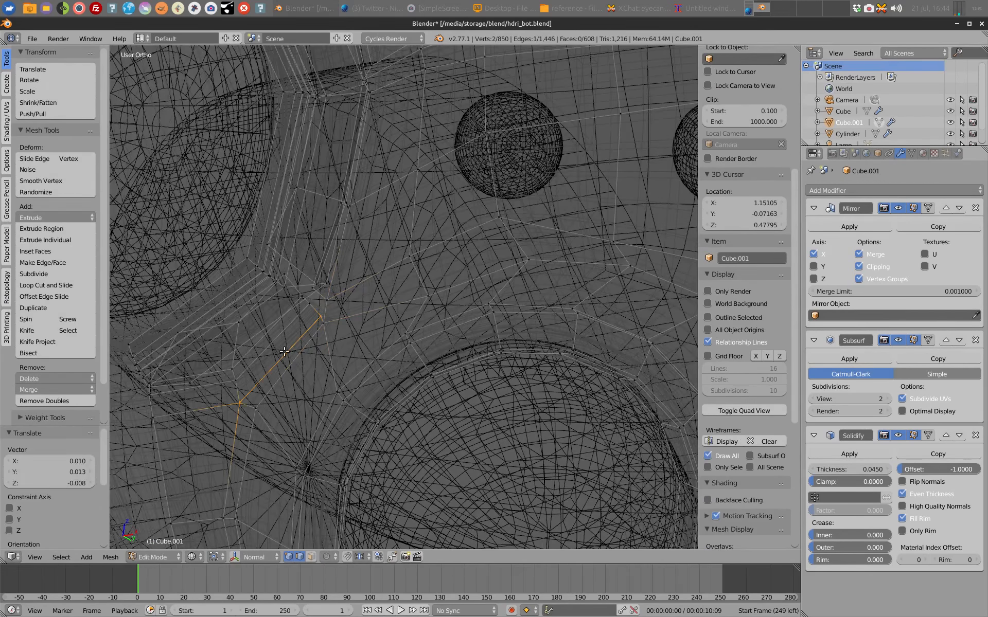
pyautogui.keyDown('alt'); pyautogui.rightClick(284, 352); pyautogui.keyUp('alt')
pyautogui.press('x')
pyautogui.press('z')
pyautogui.press('Tab')
pyautogui.scroll(-4, 531, 327)
pyautogui.press('Tab')
pyautogui.press('g')
pyautogui.press('z')
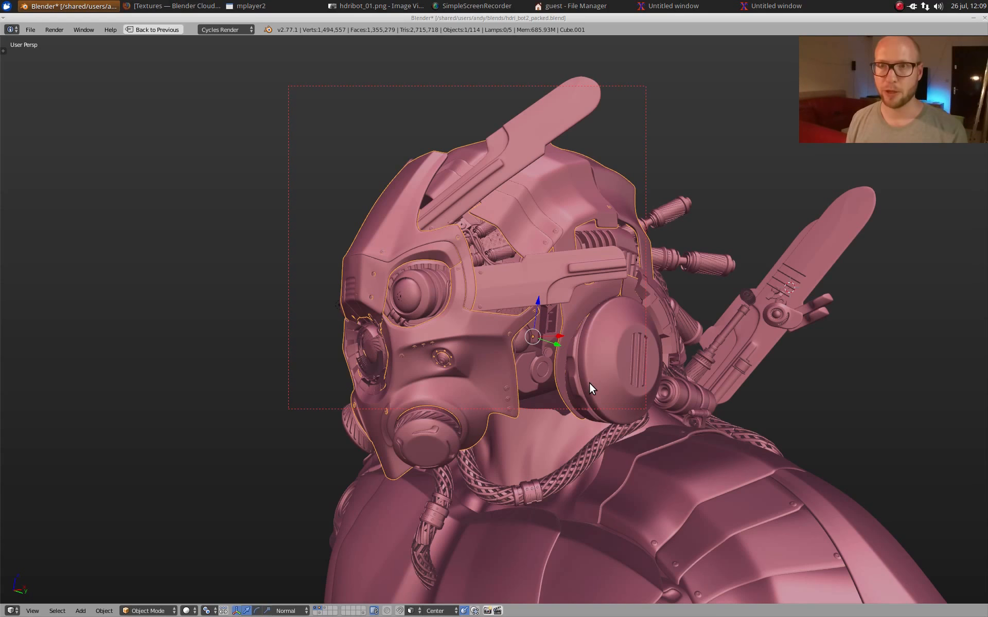
# Step: Inspect the upper ribbed cylinder in the finished bust's temple opening in isolation, and bring back the full model
pyautogui.moveTo(504, 255); pyautogui.dragTo(591, 284, button='middle')
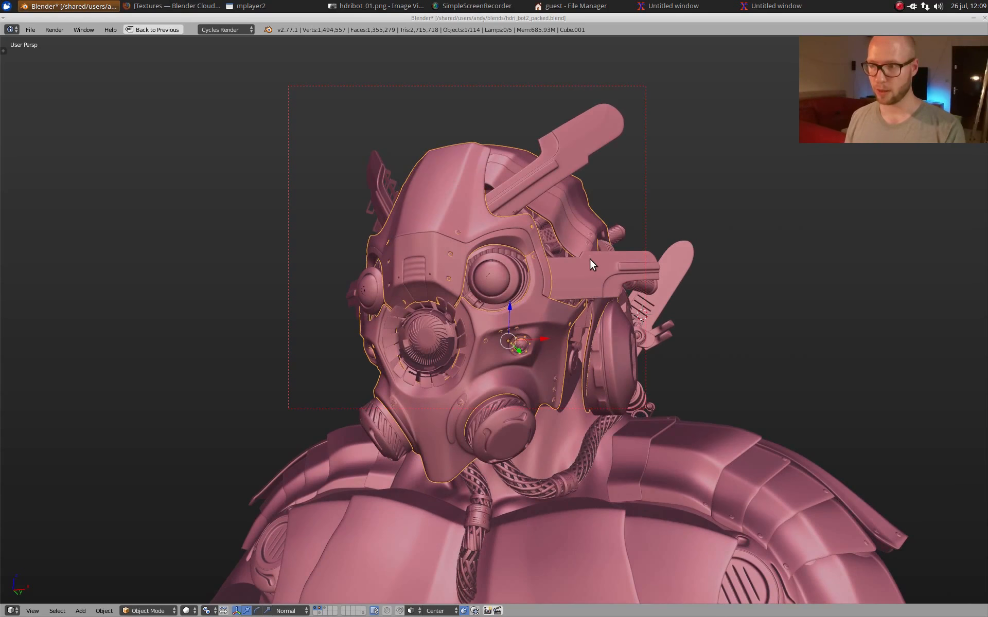
pyautogui.moveTo(591, 262); pyautogui.dragTo(567, 293, button='middle')
pyautogui.scroll(5, 531, 333)
pyautogui.scroll(3, 550, 201)
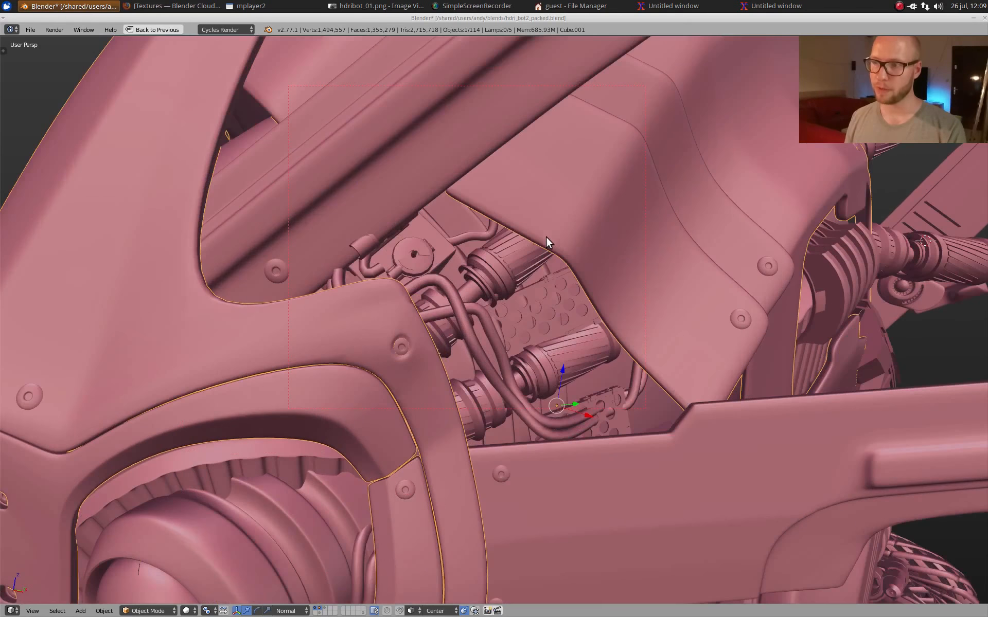
pyautogui.moveTo(513, 250); pyautogui.dragTo(501, 268, button='right')
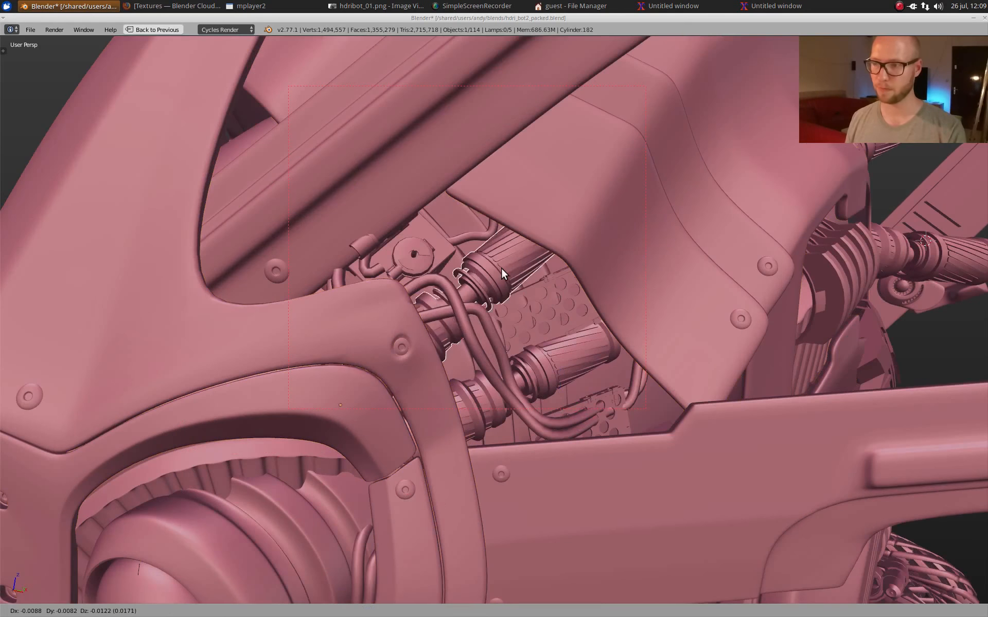
pyautogui.rightClick(501, 268)
pyautogui.moveTo(598, 333); pyautogui.dragTo(490, 261, button='middle')
pyautogui.press('KP_Divide')
pyautogui.press('KP_Divide')
pyautogui.scroll(-3, 490, 268)
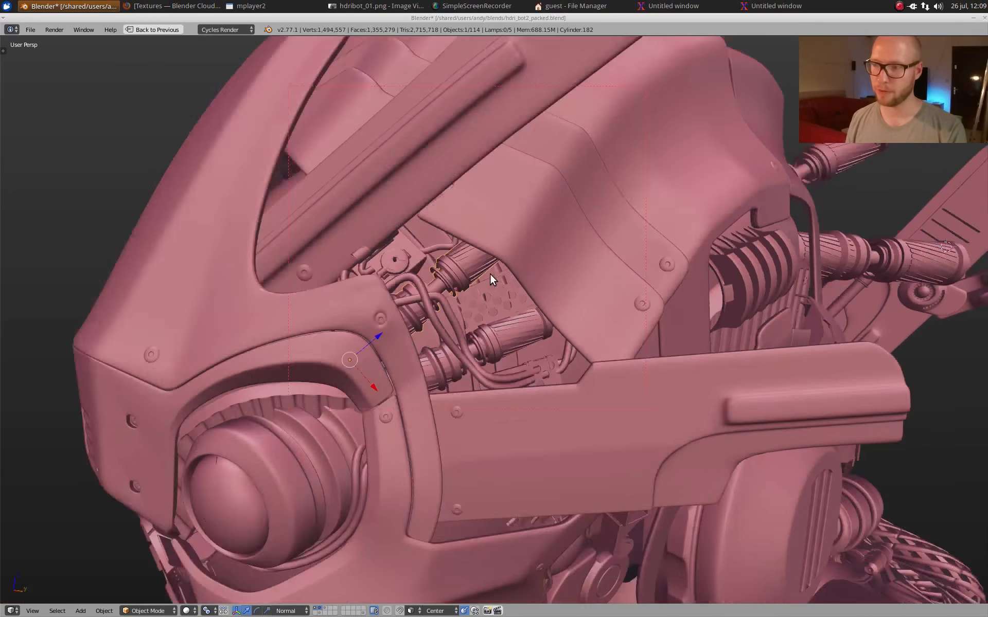
# Step: Select the perforated plate behind the temple cylinders and examine it within the side of the head
pyautogui.scroll(3, 492, 308)
pyautogui.moveTo(492, 318); pyautogui.dragTo(497, 321, button='middle')
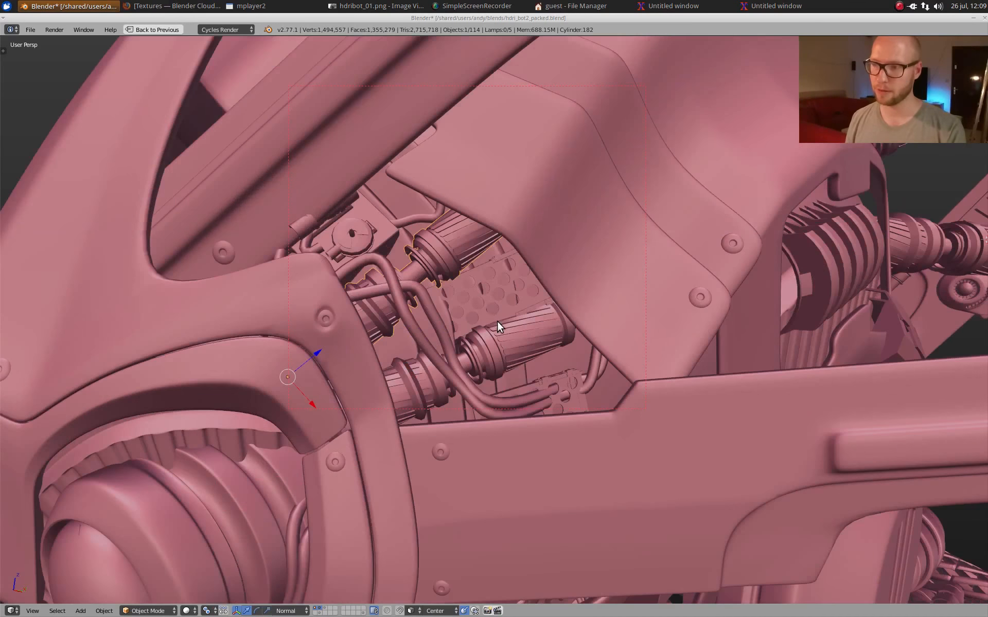
pyautogui.rightClick(484, 284)
pyautogui.moveTo(572, 350); pyautogui.dragTo(571, 350, button='middle')
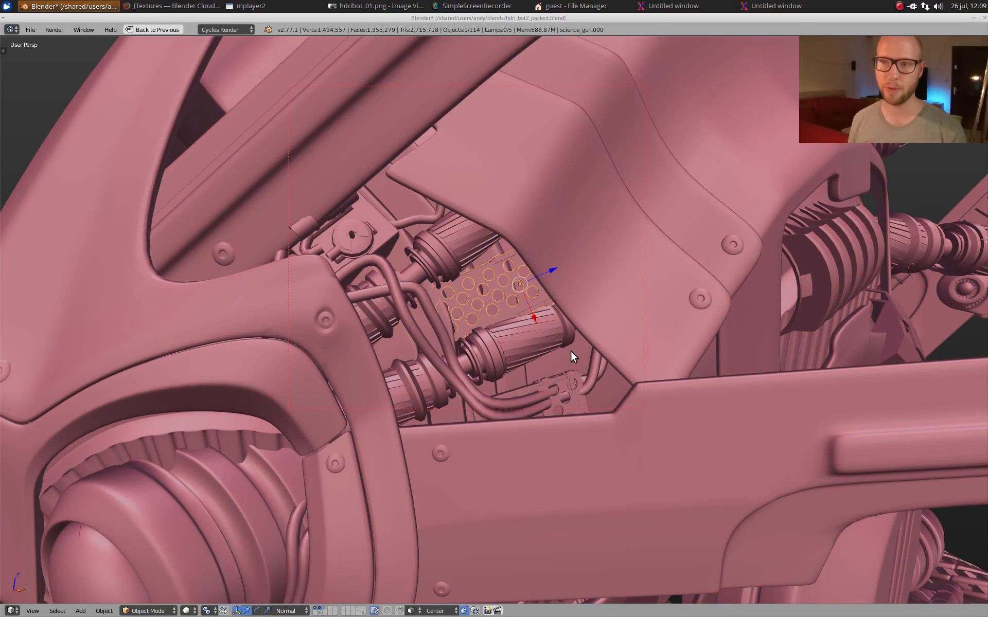
pyautogui.scroll(-6, 574, 346)
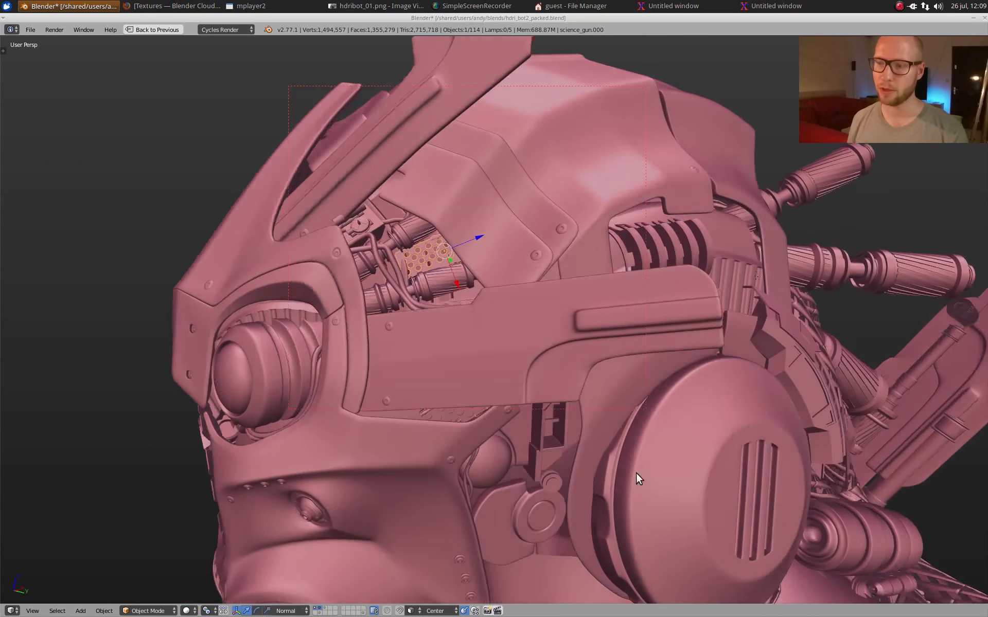
pyautogui.scroll(-2, 632, 474)
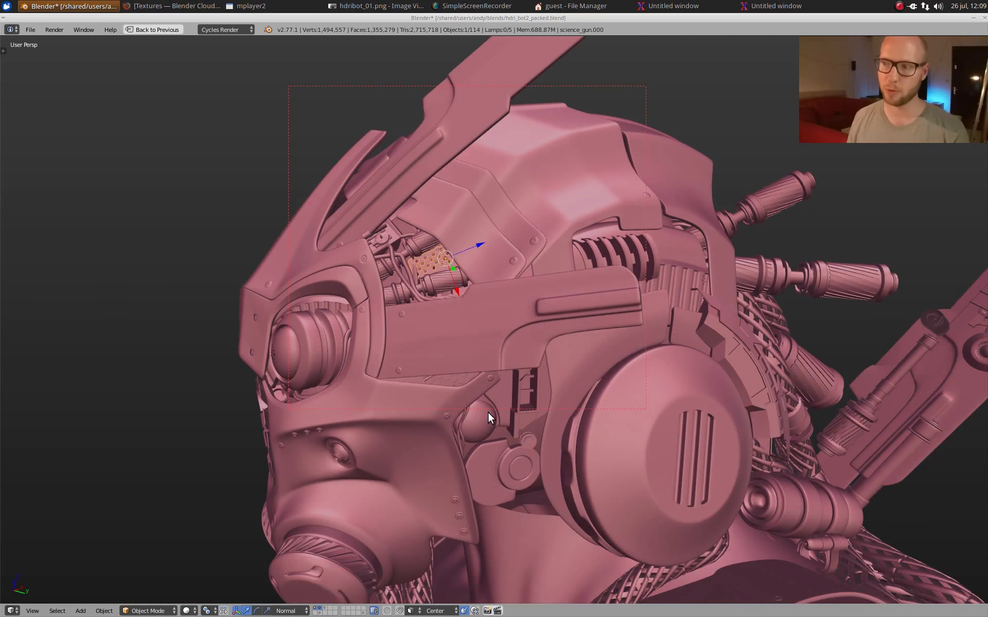
pyautogui.moveTo(488, 412); pyautogui.dragTo(517, 393, button='middle')
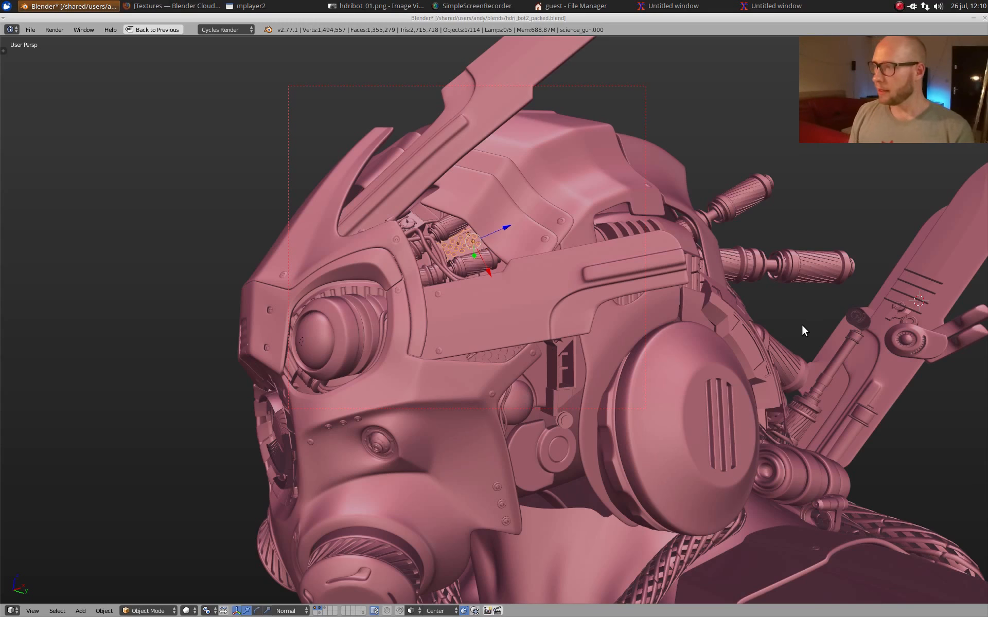
# Step: View the whole bust and restore the full layout with the node editor and camera view
pyautogui.scroll(-5, 622, 316)
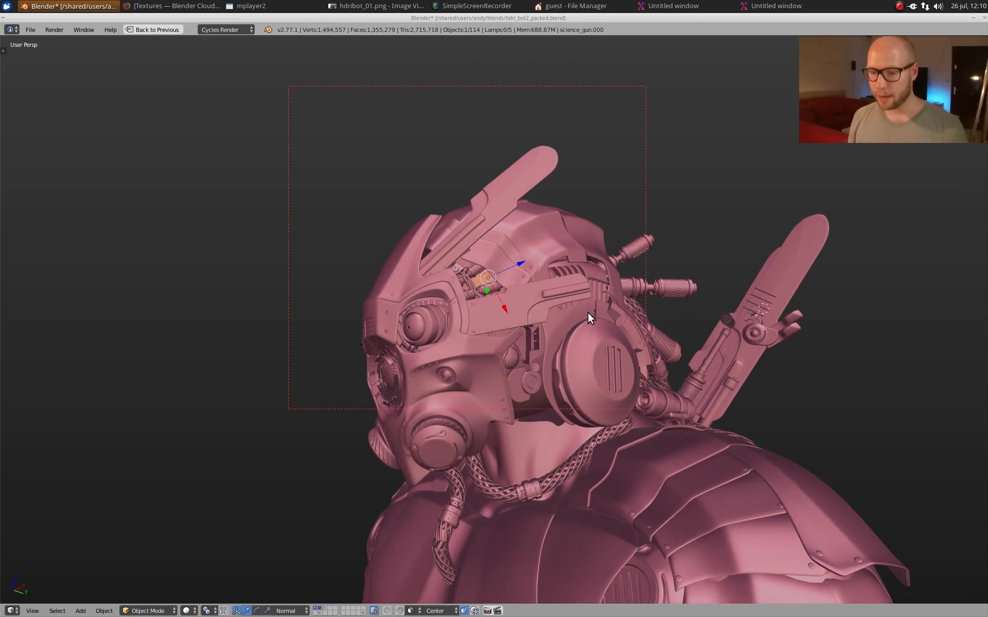
pyautogui.moveTo(604, 327); pyautogui.dragTo(576, 218, button='middle')
pyautogui.hotkey('ctrl', 'Up')
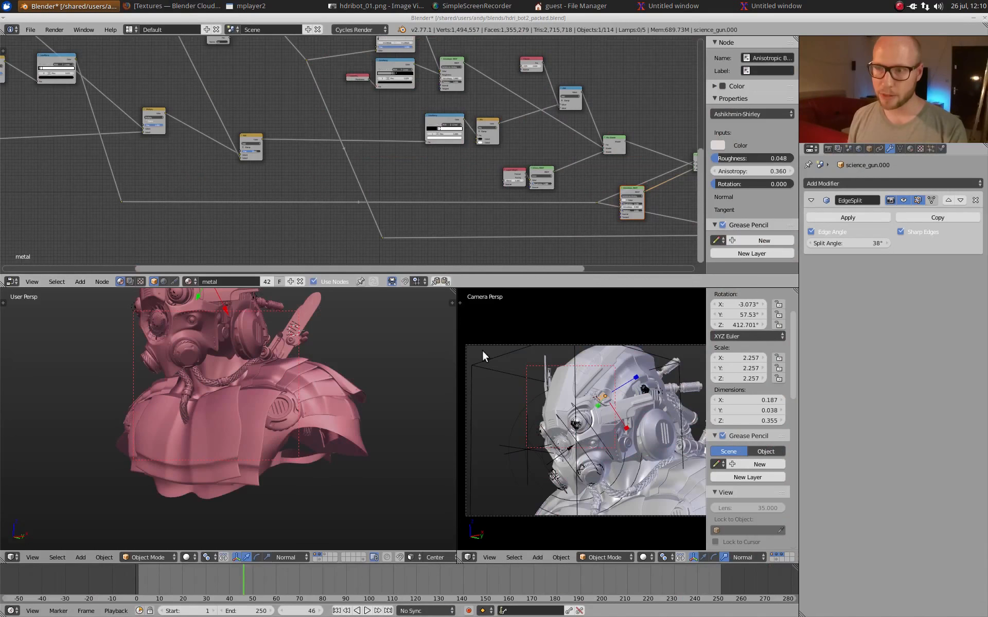
# Step: Examine the finished bust's head from the front and side, from the face mask to the ear disc and cables
pyautogui.moveTo(376, 346); pyautogui.dragTo(376, 383, button='middle')
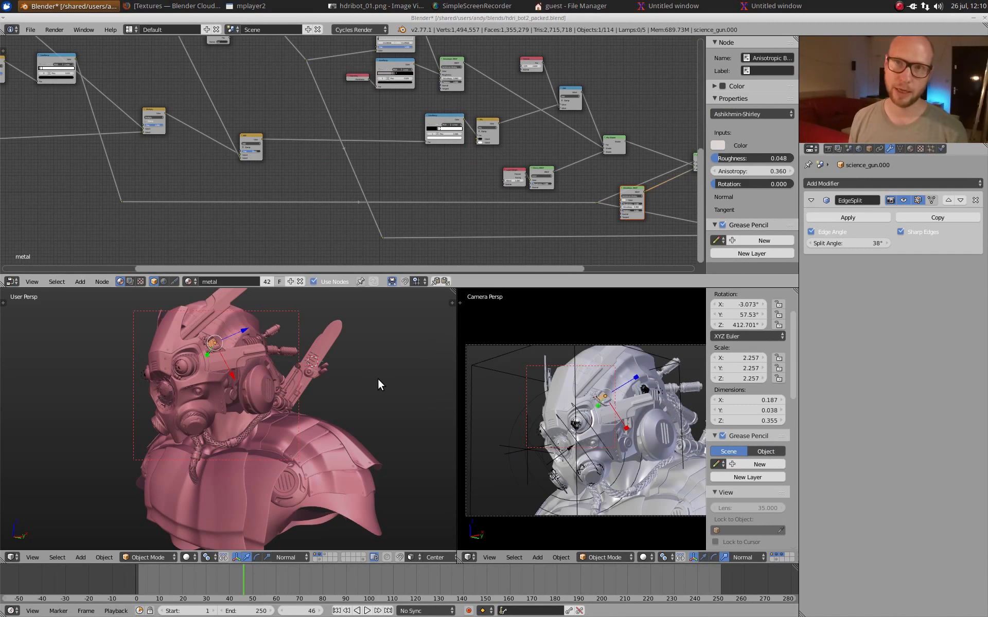
pyautogui.scroll(5, 431, 402)
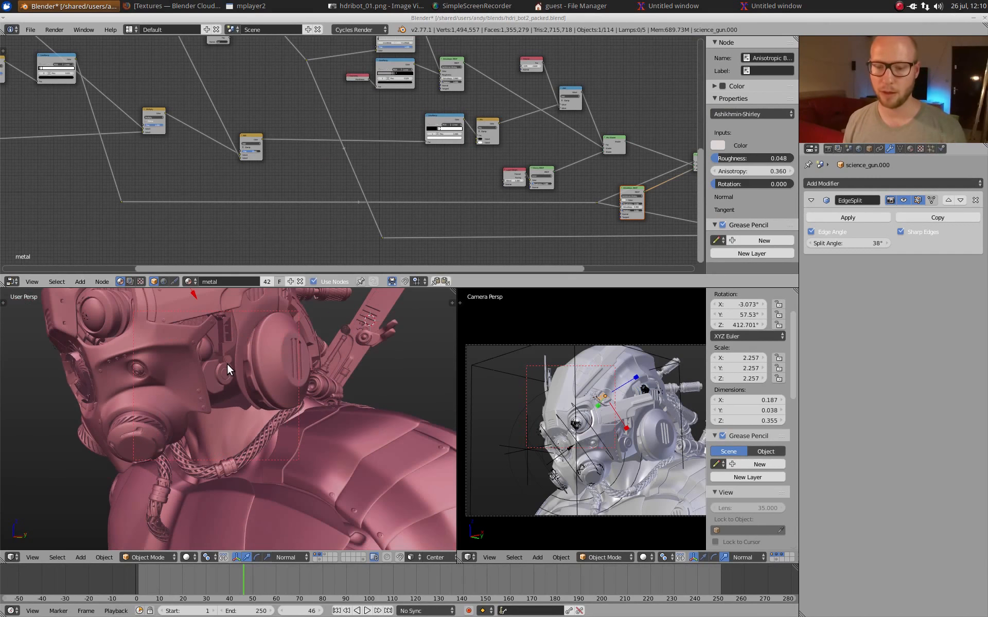
pyautogui.moveTo(239, 351); pyautogui.dragTo(270, 434, button='middle')
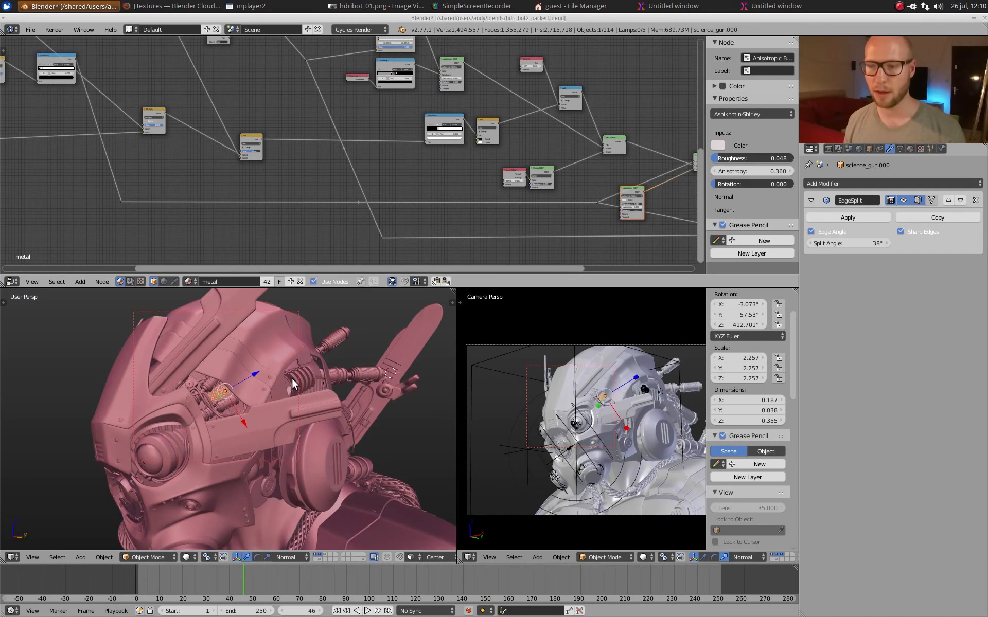
pyautogui.moveTo(305, 378); pyautogui.dragTo(338, 458, button='middle')
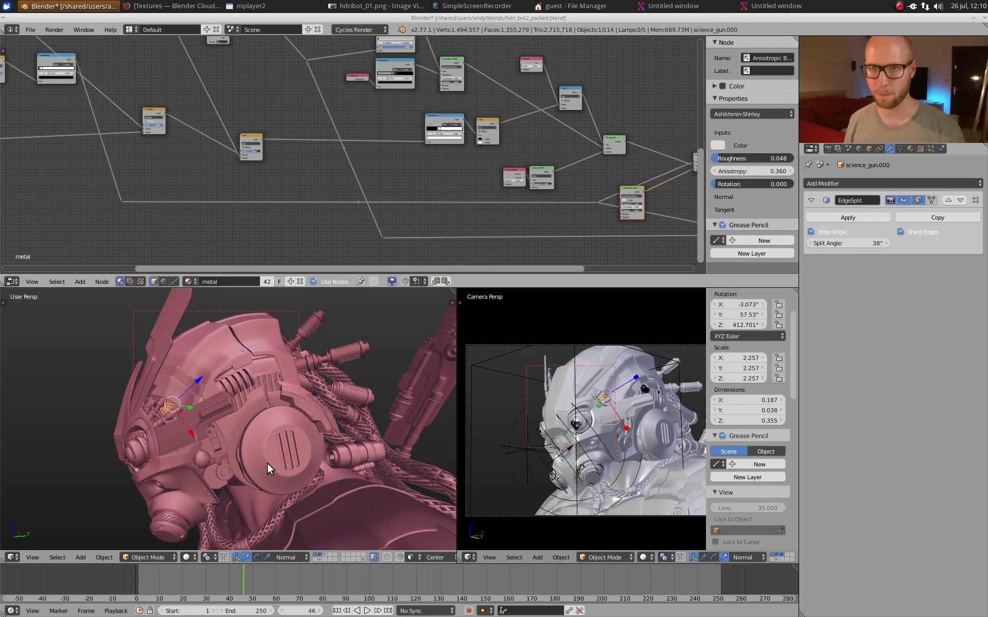
pyautogui.keyDown('shift'); pyautogui.moveTo(246, 451); pyautogui.dragTo(256, 434, button='middle'); pyautogui.keyUp('shift')
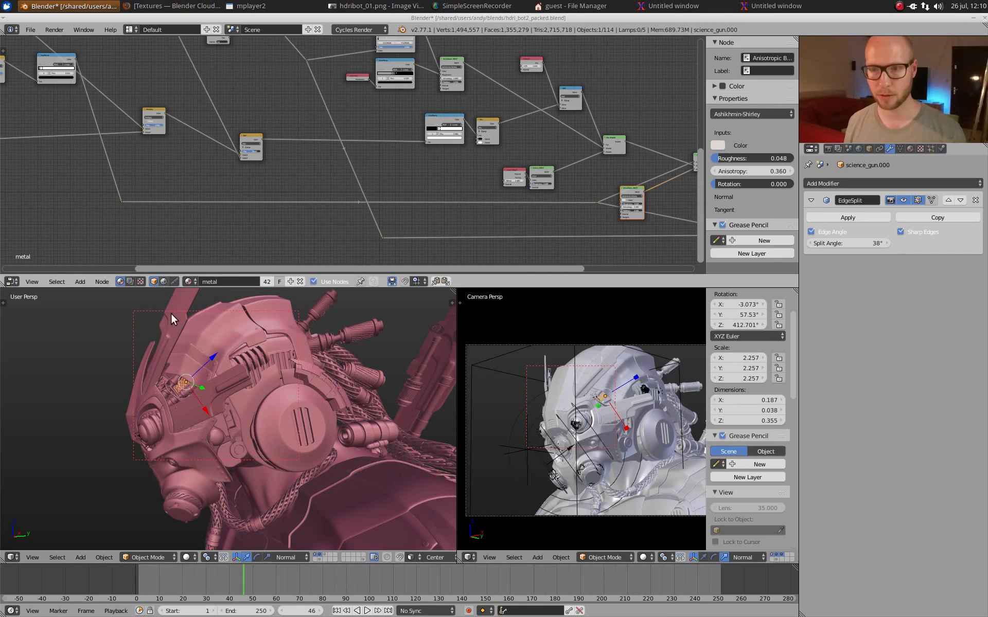
# Step: Show the World node tree and review its environment textures in a maximized node editor, and restore the layout
pyautogui.click(163, 282)
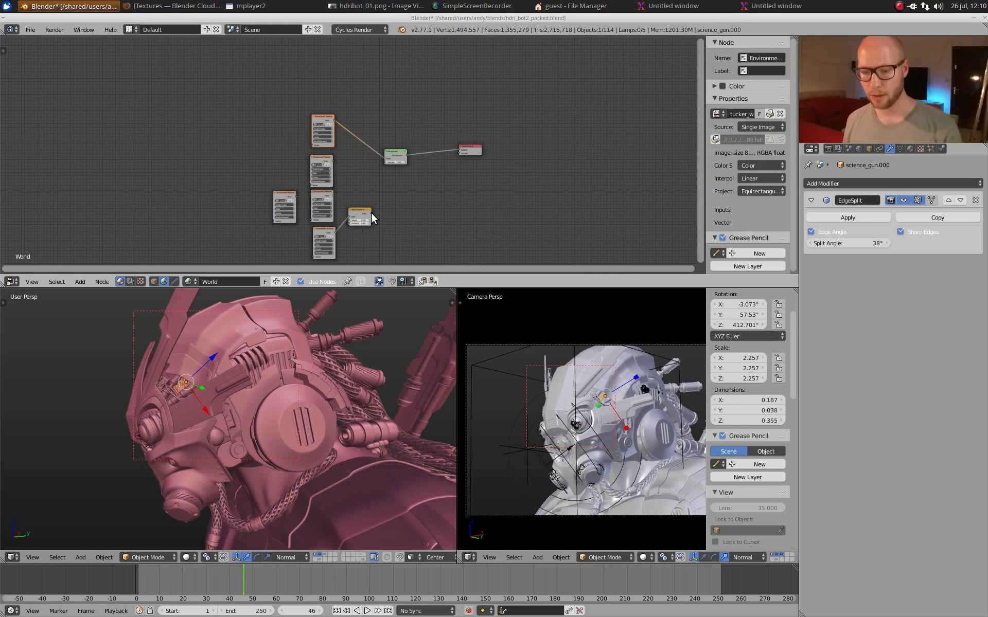
pyautogui.hotkey('shift', 'space')
pyautogui.moveTo(502, 380); pyautogui.dragTo(529, 330, button='middle')
pyautogui.scroll(14, 530, 329)
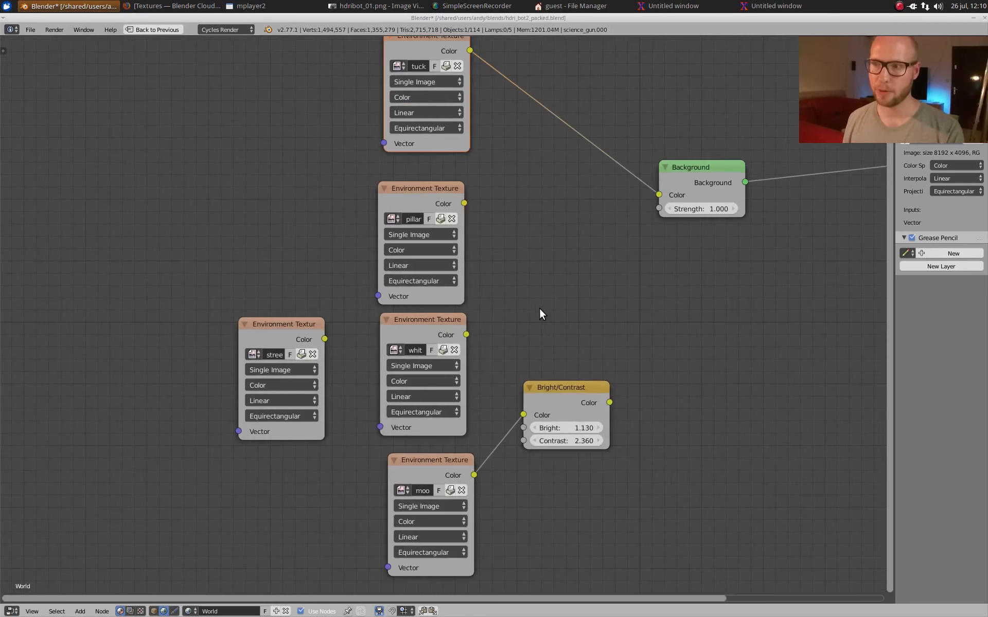
pyautogui.moveTo(530, 119); pyautogui.dragTo(526, 305, button='middle')
pyautogui.hotkey('shift', 'space')
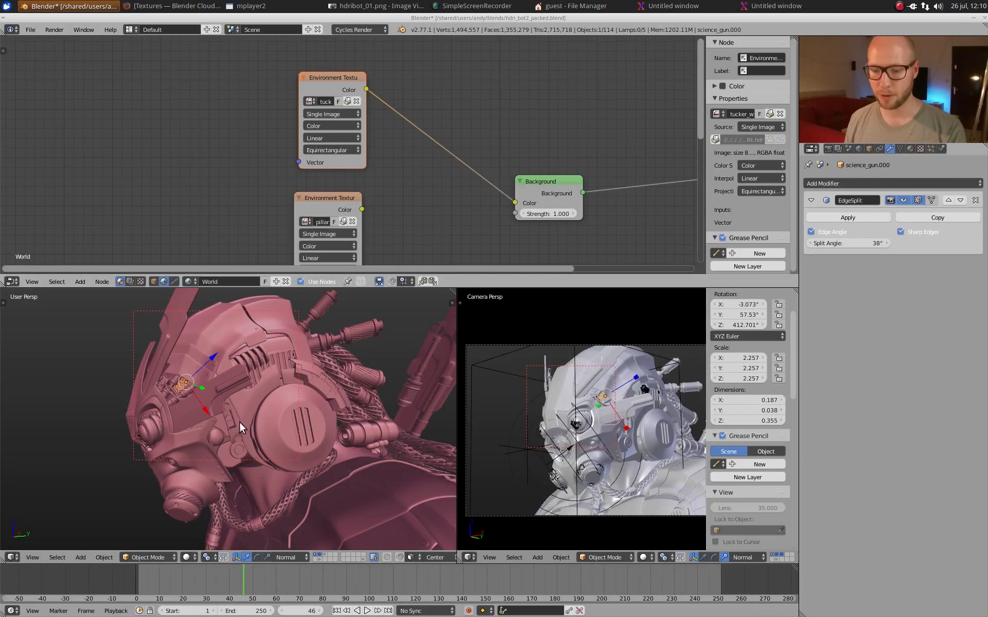
# Step: Show an empty layer in rendered shading and turn off the transparent film so the world background renders
pyautogui.click(331, 555)
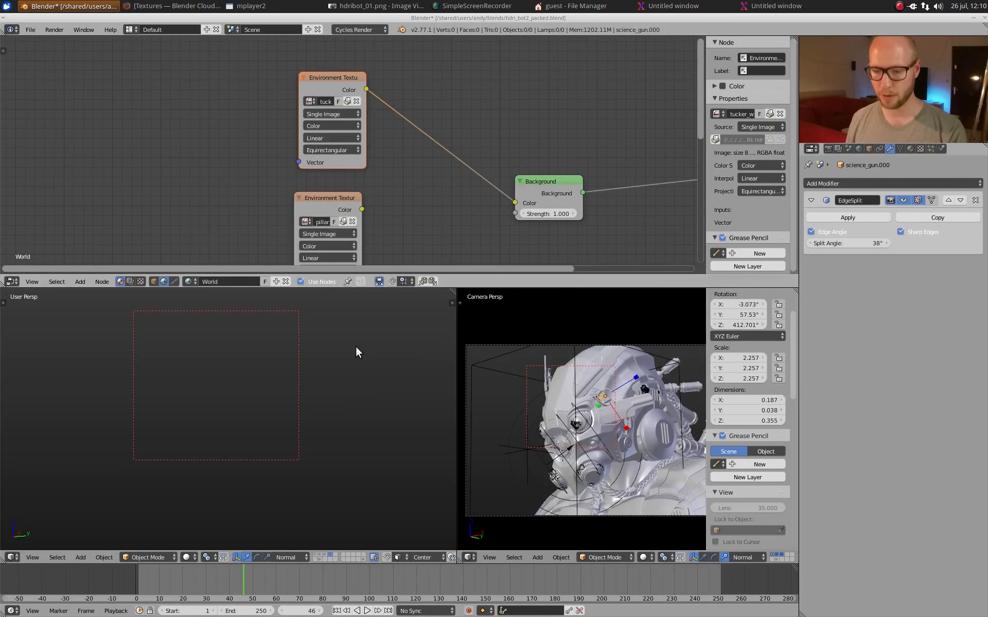
pyautogui.hotkey('shift', 'z')
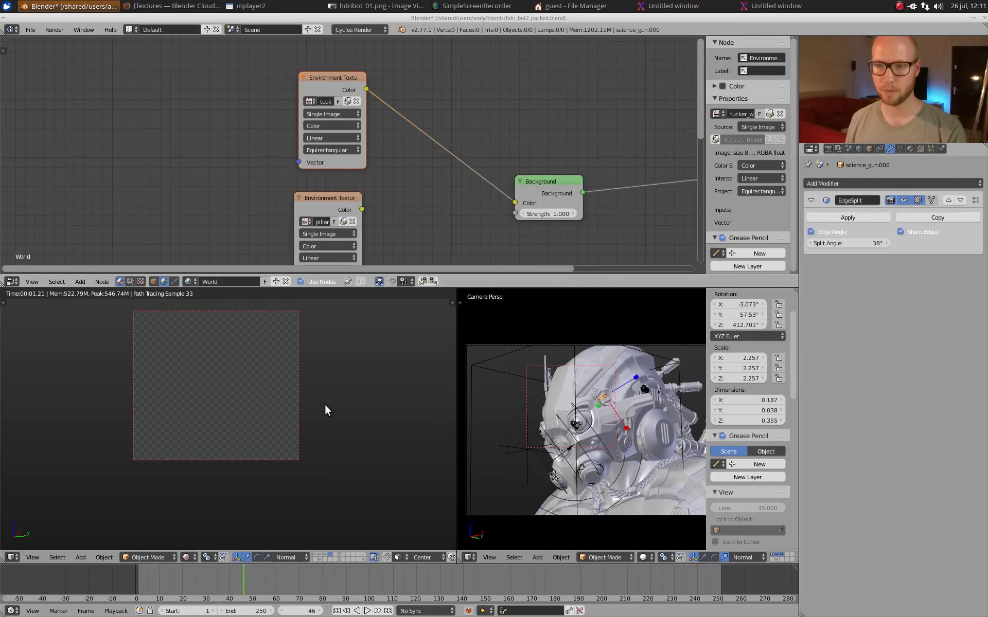
pyautogui.click(828, 149)
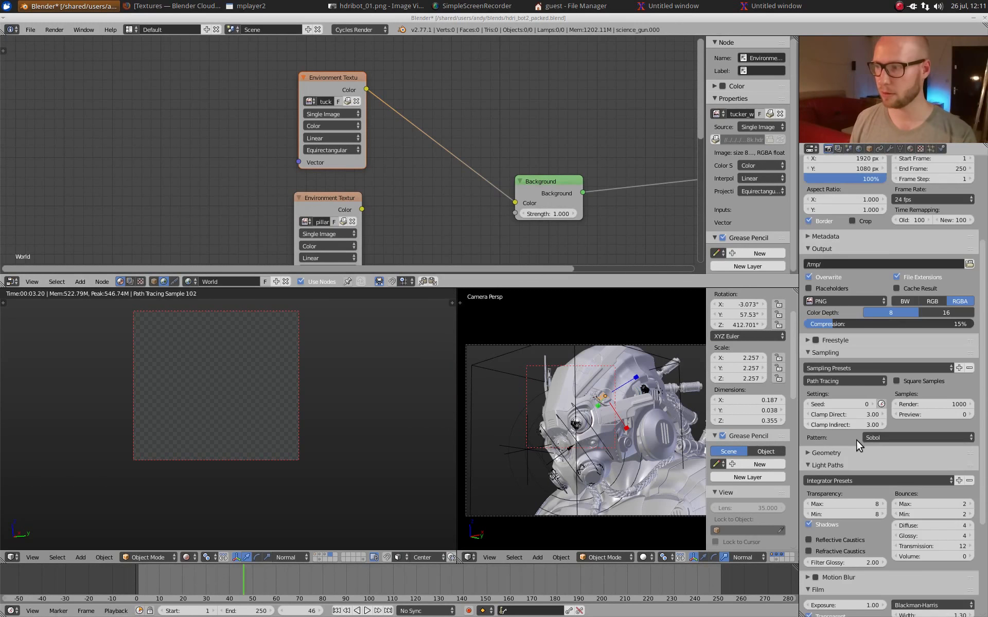
pyautogui.scroll(-6, 841, 428)
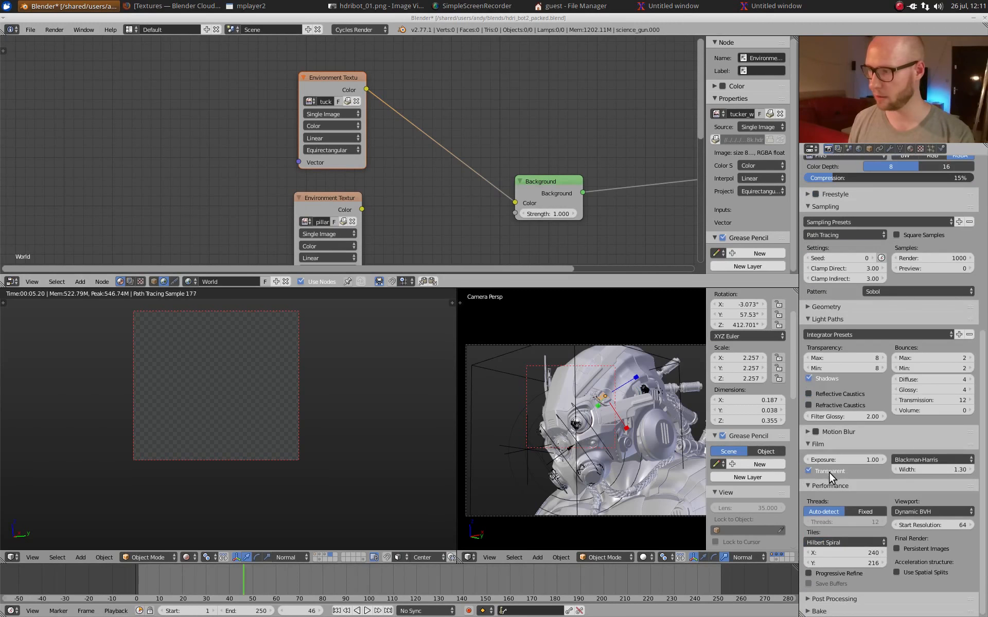
pyautogui.click(829, 471)
pyautogui.click(433, 328)
pyautogui.click(397, 343)
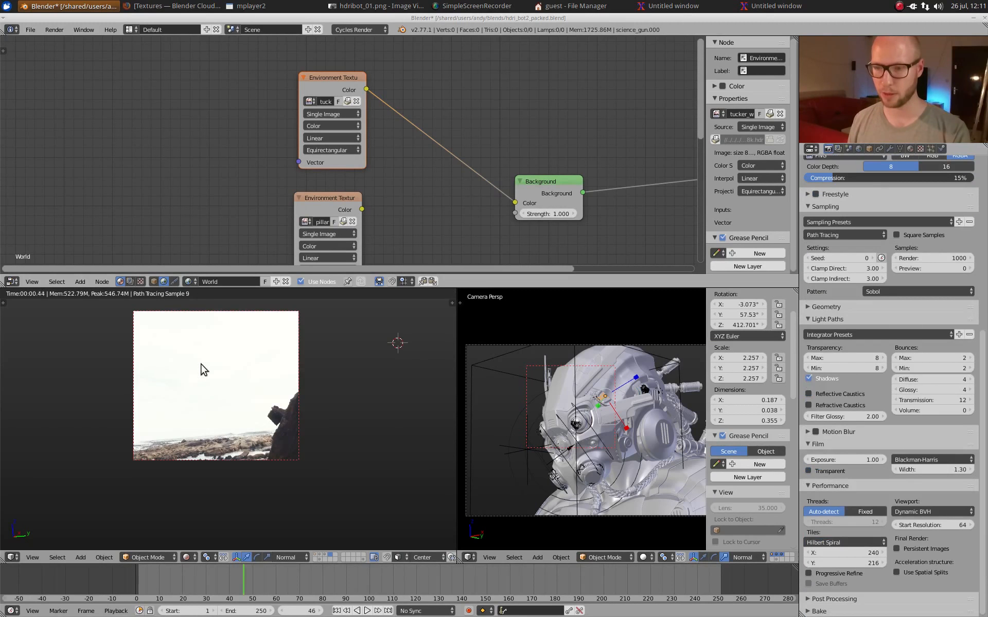
# Step: Enlarge the viewport's render border to cover most of the view, and look across the beach environment
pyautogui.hotkey('ctrl', 'b')
pyautogui.moveTo(59, 302); pyautogui.dragTo(390, 507)
pyautogui.moveTo(350, 395); pyautogui.dragTo(277, 429, button='middle')
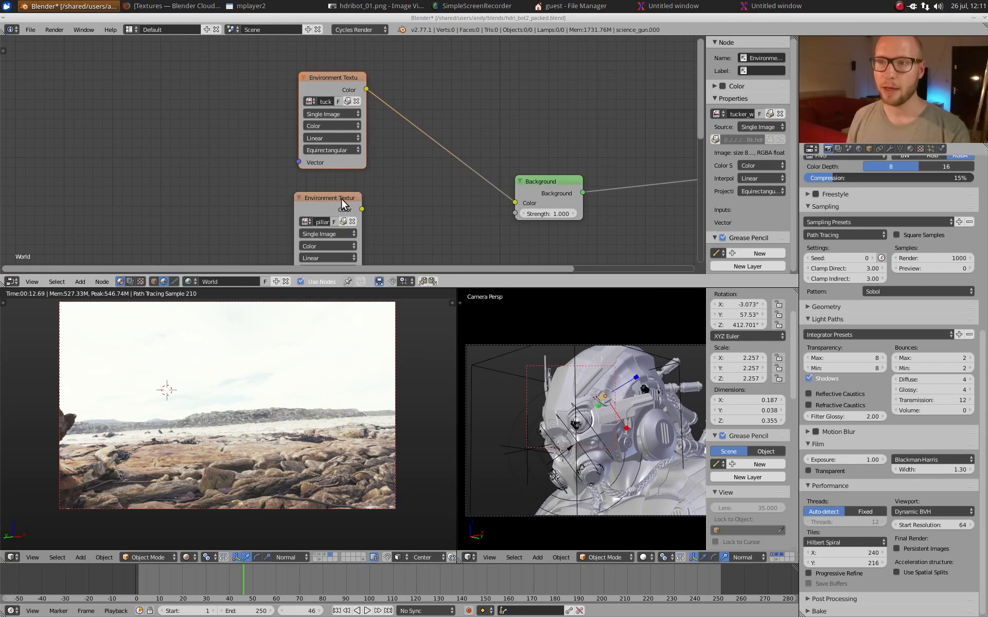
# Step: Preview the pillars environment texture as the world background, and switch back to the tucker texture through the Background node
pyautogui.keyDown('ctrl'); pyautogui.keyDown('shift'); pyautogui.click(360, 207); pyautogui.keyUp('shift'); pyautogui.keyUp('ctrl')
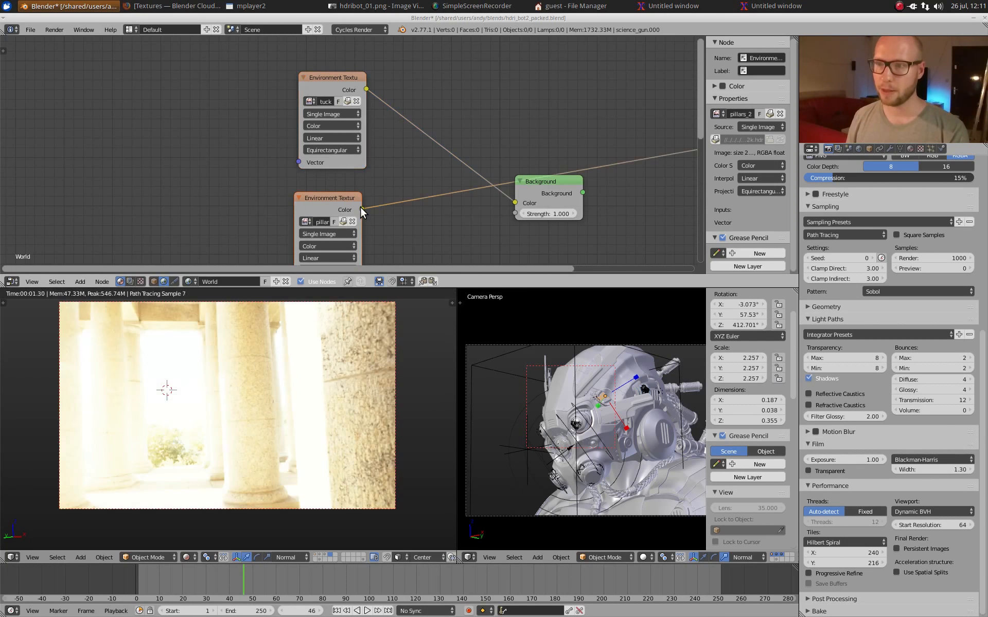
pyautogui.keyDown('ctrl'); pyautogui.keyDown('shift'); pyautogui.click(566, 185); pyautogui.keyUp('shift'); pyautogui.keyUp('ctrl')
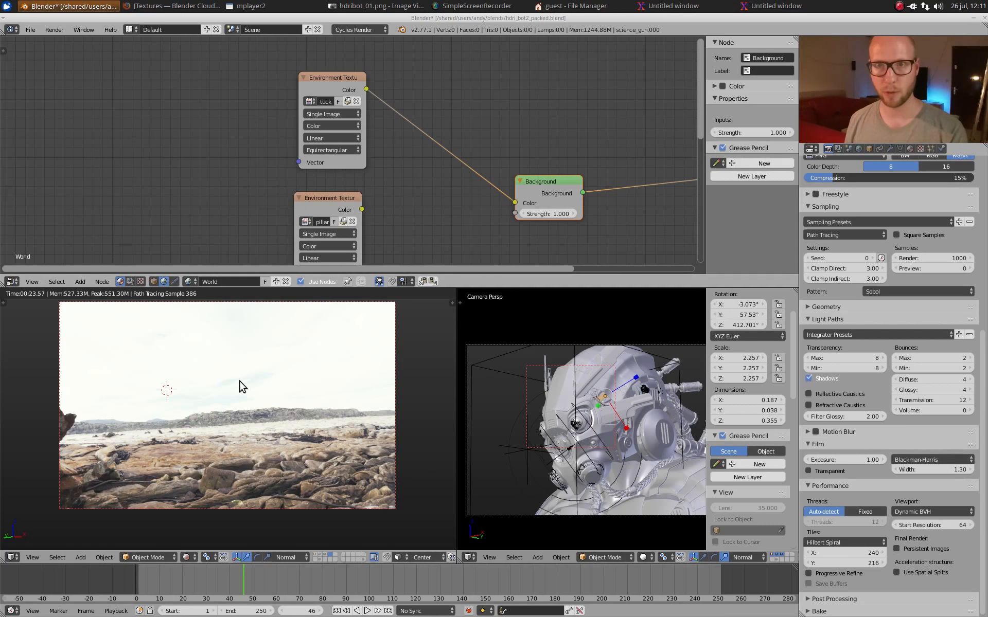
# Step: Return the viewport to solid shading and show the layer with the robot bust
pyautogui.hotkey('shift', 'z')
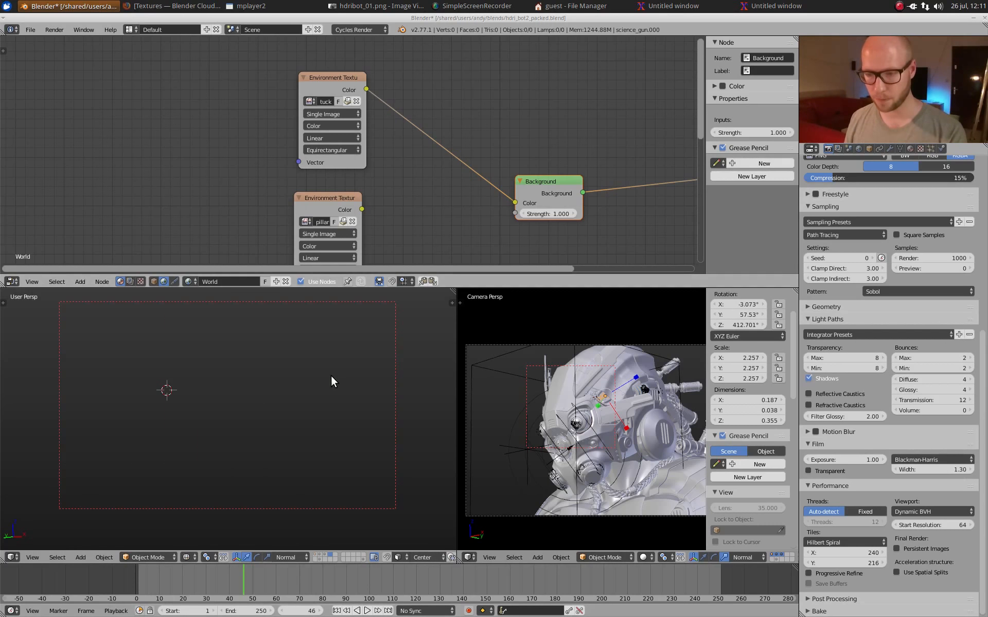
pyautogui.press('z')
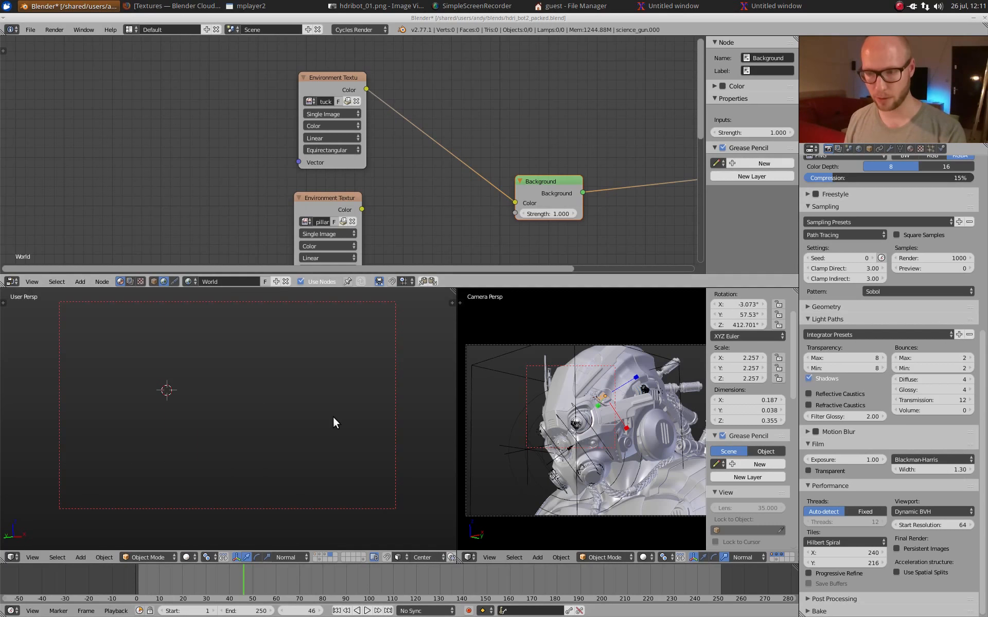
pyautogui.click(319, 555)
pyautogui.keyDown('shift'); pyautogui.click(316, 555); pyautogui.keyUp('shift')
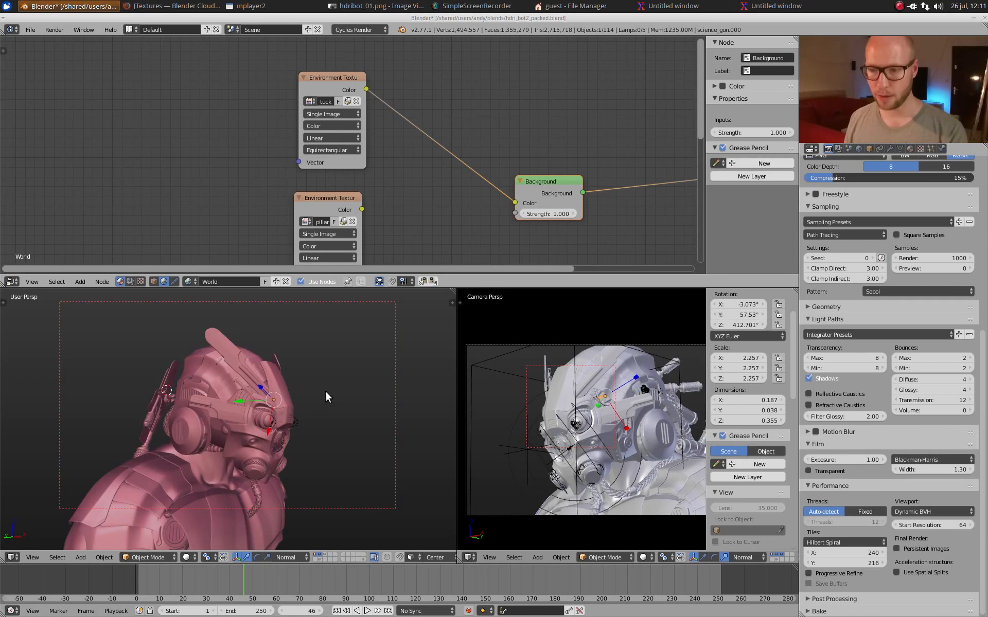
# Step: Select the helmet shell and isolate it in local view, and clear the selection
pyautogui.moveTo(325, 391); pyautogui.dragTo(273, 438, button='middle')
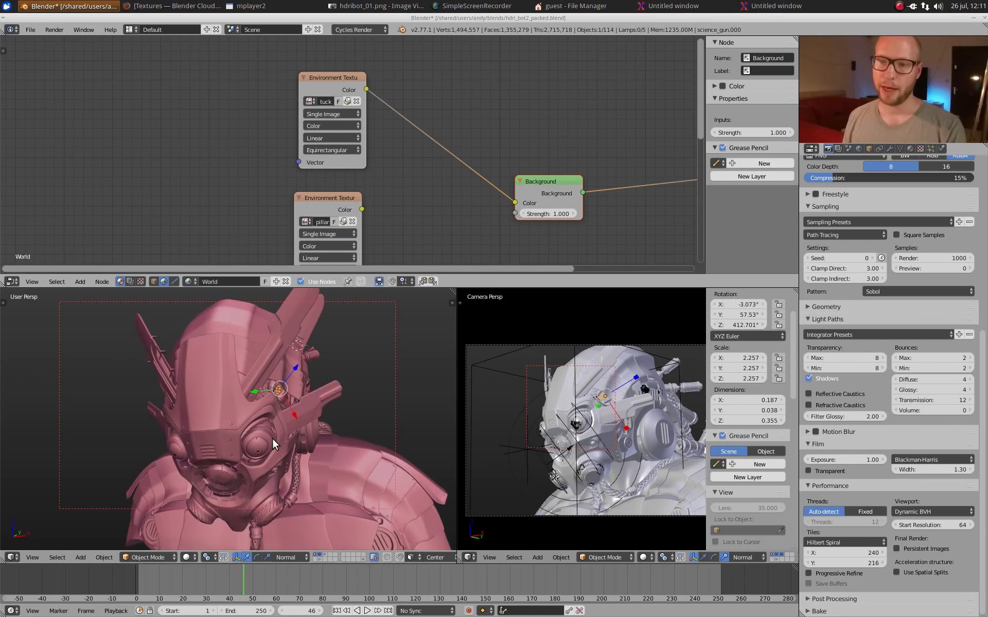
pyautogui.rightClick(221, 350)
pyautogui.moveTo(278, 482); pyautogui.dragTo(245, 449, button='middle')
pyautogui.press('KP_Divide')
pyautogui.press('a')
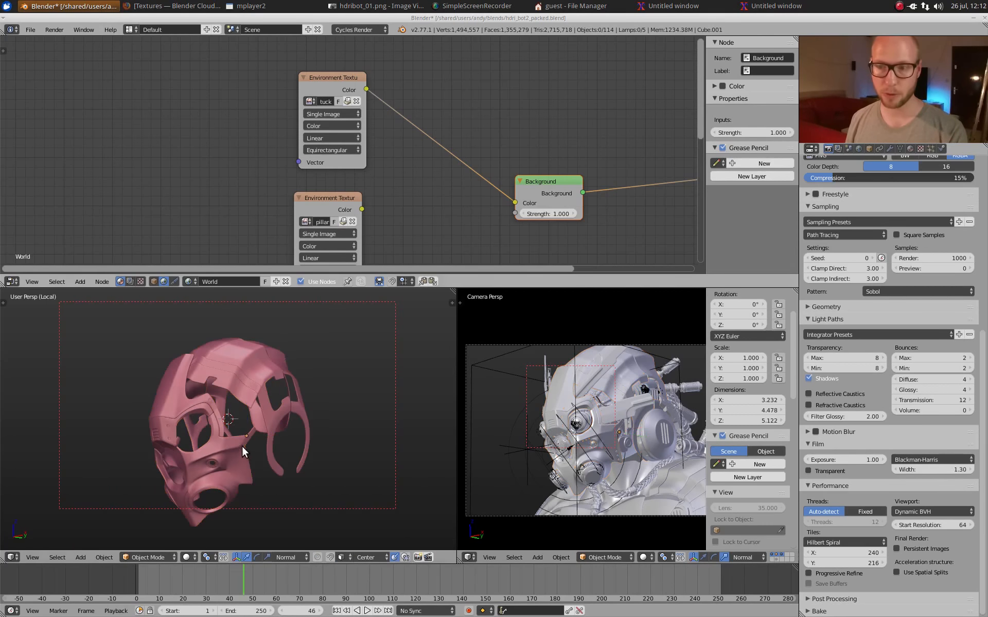
# Step: Show the object's metal material nodes and examine the overall node tree
pyautogui.click(154, 282)
pyautogui.scroll(-2, 227, 144)
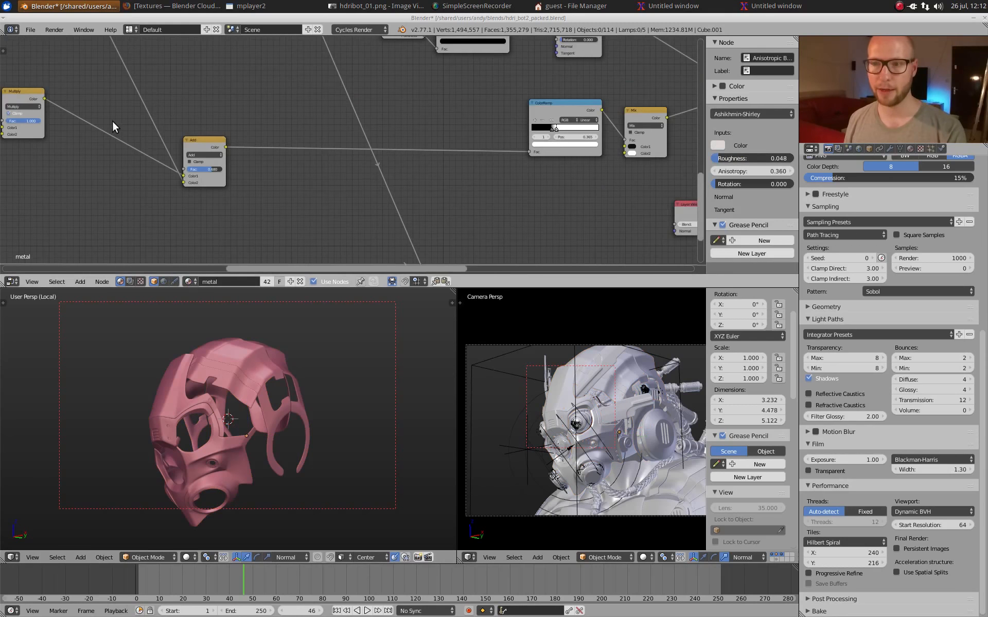
pyautogui.moveTo(113, 121); pyautogui.dragTo(150, 132, button='middle')
pyautogui.scroll(-5, 178, 134)
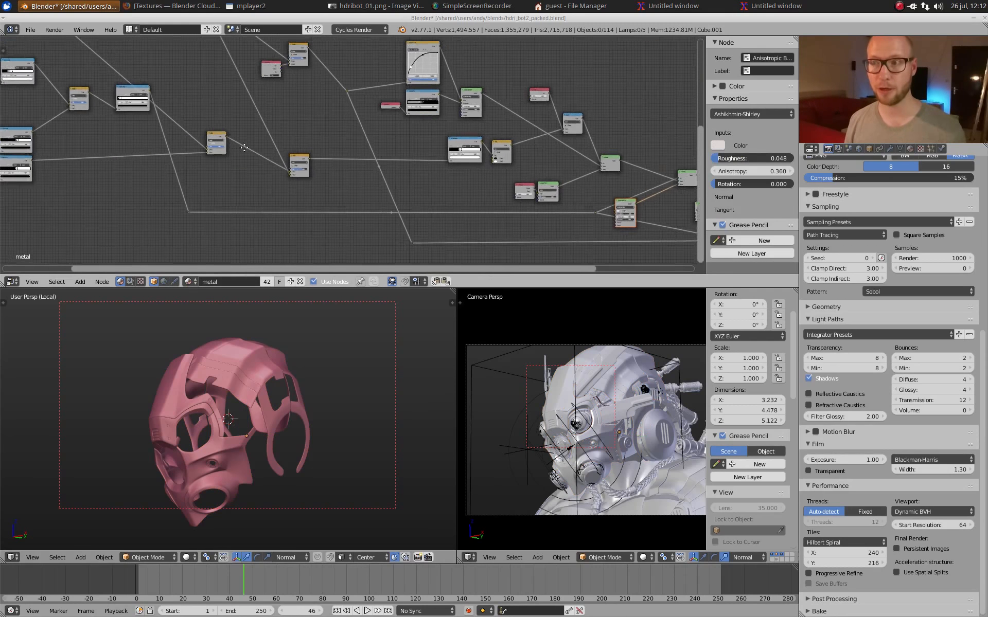
pyautogui.moveTo(295, 143); pyautogui.dragTo(330, 147, button='middle')
pyautogui.scroll(-2, 315, 124)
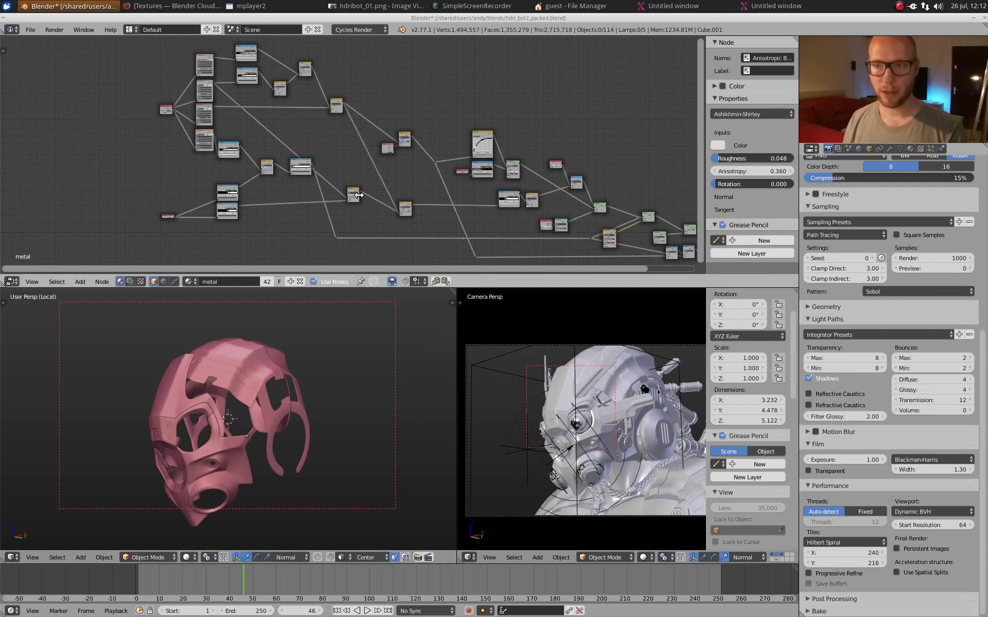
pyautogui.scroll(5, 273, 164)
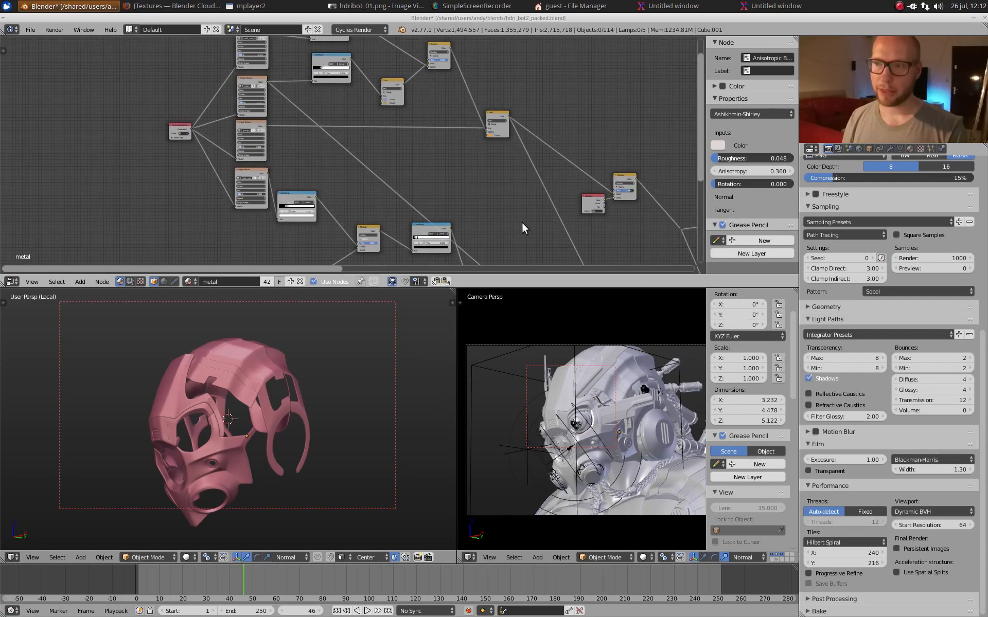
# Step: Maximize the node editor, survey the whole metal material, and examine its box-mapped image textures
pyautogui.hotkey('ctrl', 'space')
pyautogui.scroll(-4, 501, 326)
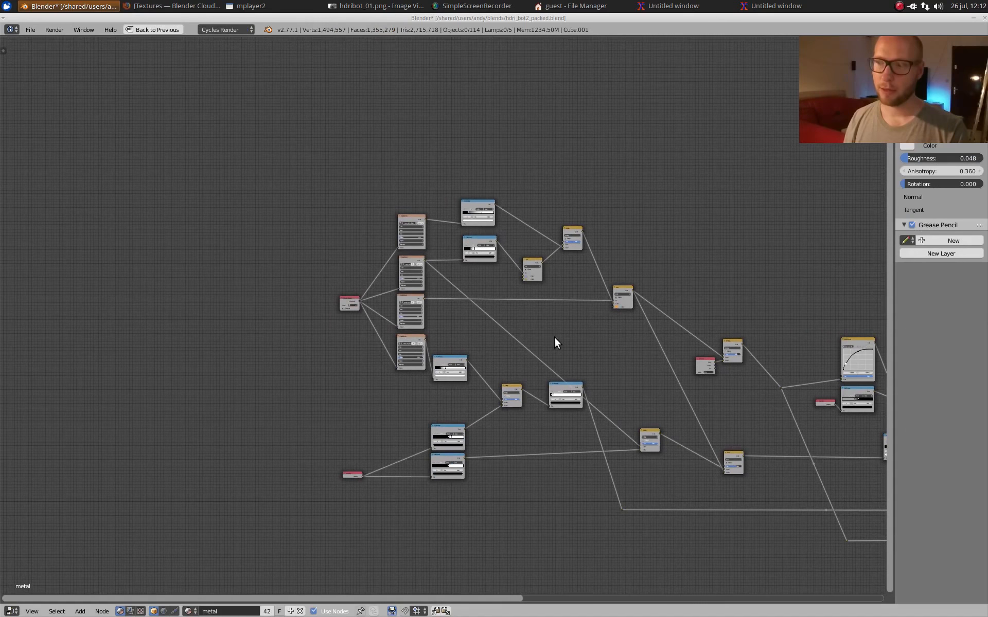
pyautogui.moveTo(882, 497); pyautogui.dragTo(445, 287, button='middle')
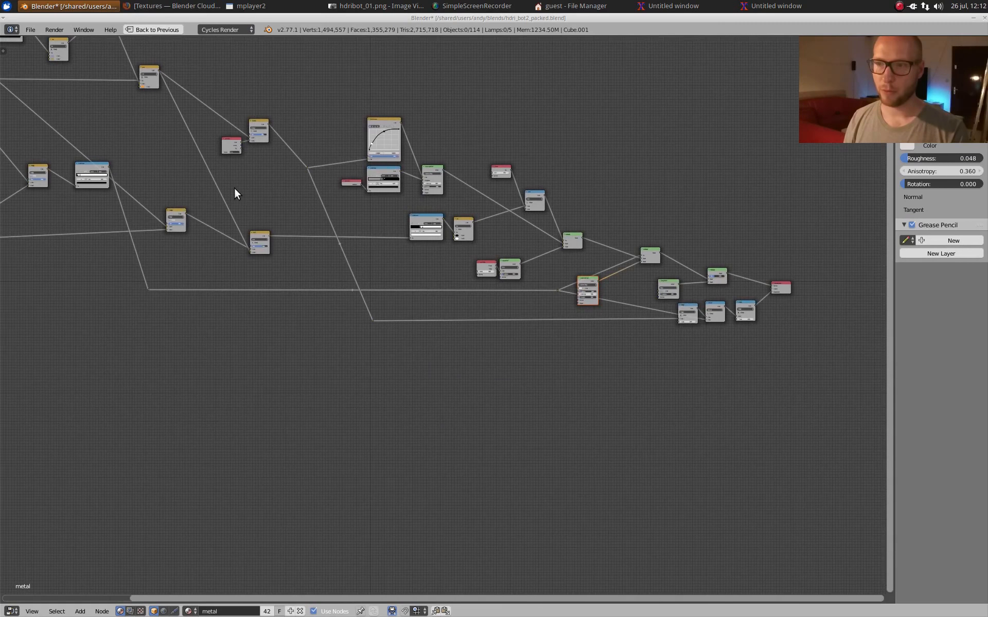
pyautogui.moveTo(234, 187); pyautogui.dragTo(694, 374, button='middle')
pyautogui.scroll(7, 468, 242)
pyautogui.scroll(5, 469, 247)
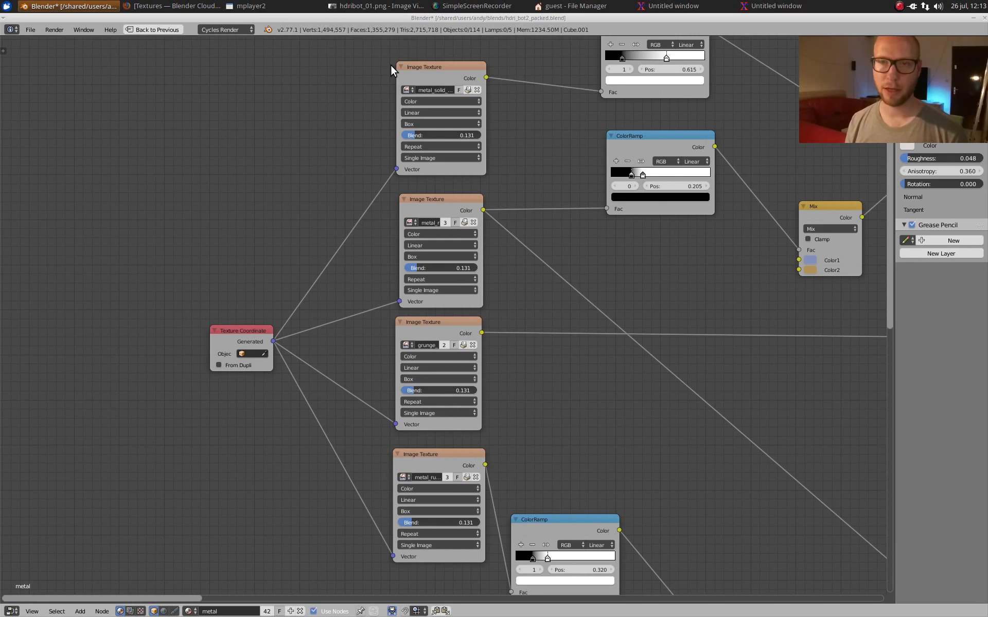
# Step: Follow the metal material from its image textures through the shader mixing to the displacement math and Material Output
pyautogui.scroll(-7, 497, 270)
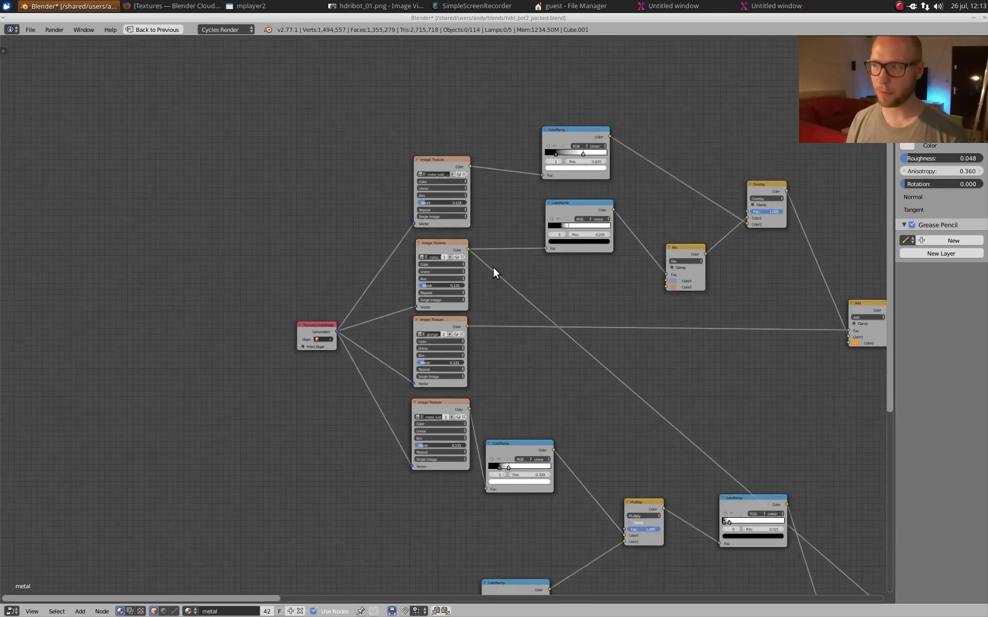
pyautogui.moveTo(670, 442); pyautogui.dragTo(322, 322, button='middle')
pyautogui.moveTo(690, 458); pyautogui.dragTo(320, 180, button='middle')
pyautogui.moveTo(692, 204); pyautogui.dragTo(335, 336, button='middle')
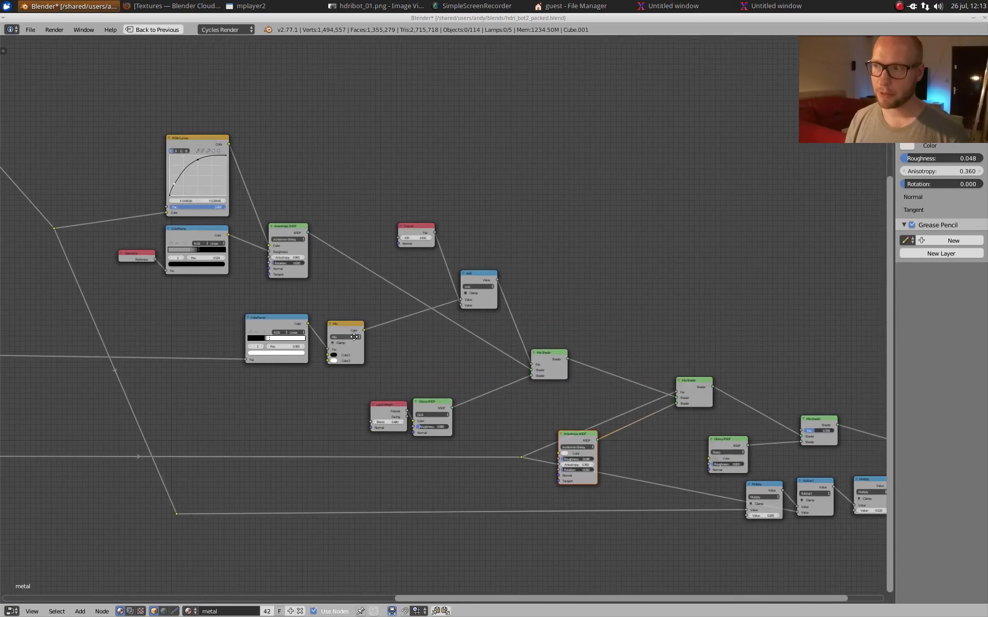
pyautogui.moveTo(700, 377); pyautogui.dragTo(441, 239, button='middle')
pyautogui.moveTo(71, 118); pyautogui.dragTo(243, 221, button='middle')
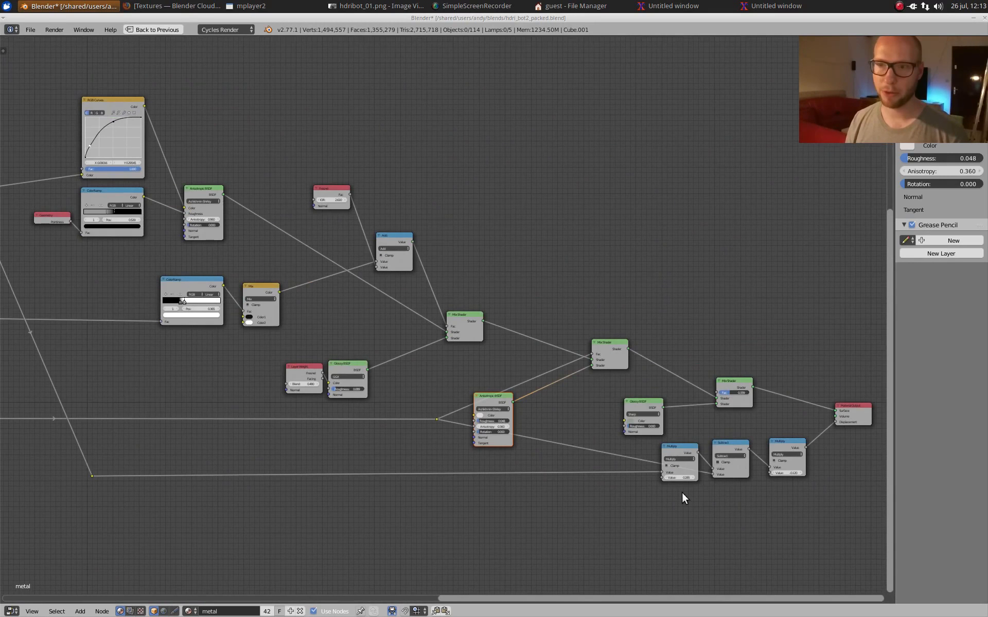
pyautogui.moveTo(699, 455); pyautogui.dragTo(368, 327, button='middle')
pyautogui.scroll(2, 368, 326)
pyautogui.moveTo(285, 298); pyautogui.dragTo(488, 323, button='middle')
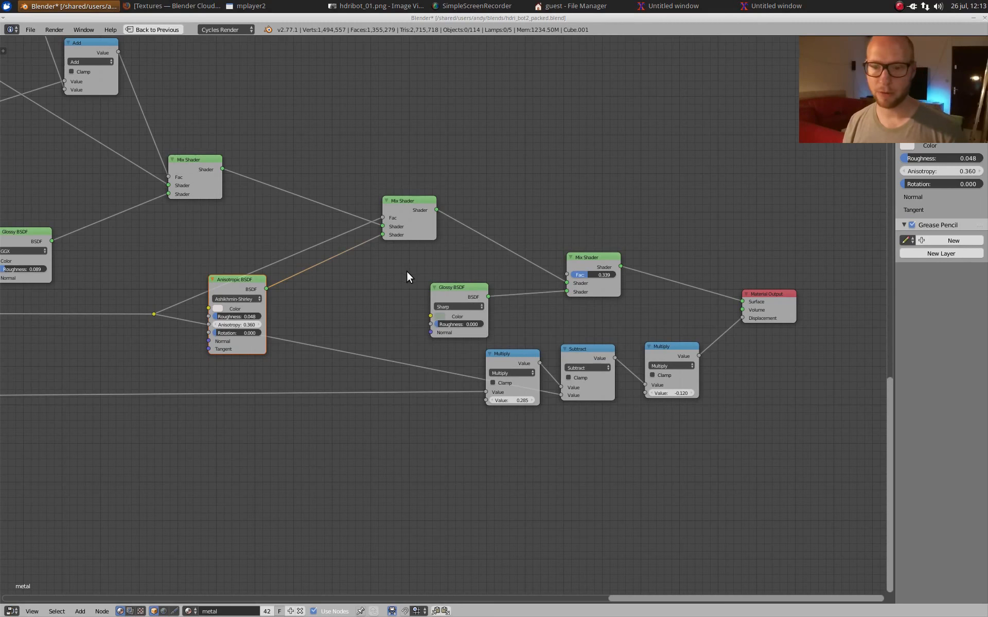
# Step: Trace the metal node tree back from the output to the image textures
pyautogui.scroll(-2, 406, 270)
pyautogui.moveTo(89, 139); pyautogui.dragTo(488, 283, button='middle')
pyautogui.moveTo(109, 78); pyautogui.dragTo(715, 231, button='middle')
pyautogui.moveTo(270, 186); pyautogui.dragTo(504, 284, button='middle')
# Step: Restore the full layout and preview the isolated helmet shell up close in rendered shading
pyautogui.hotkey('ctrl', 'space')
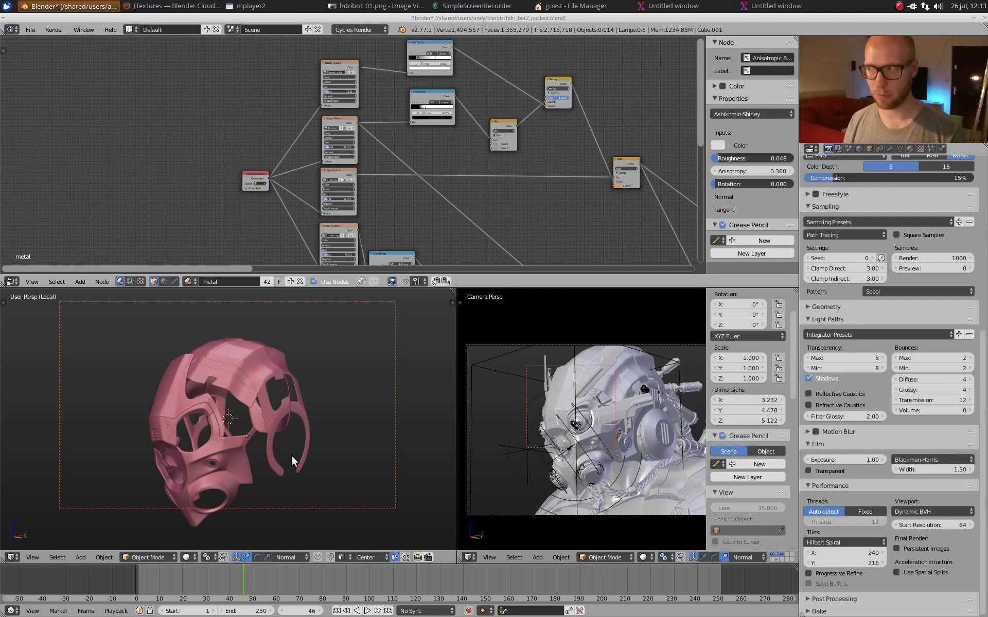
pyautogui.hotkey('shift', 'z')
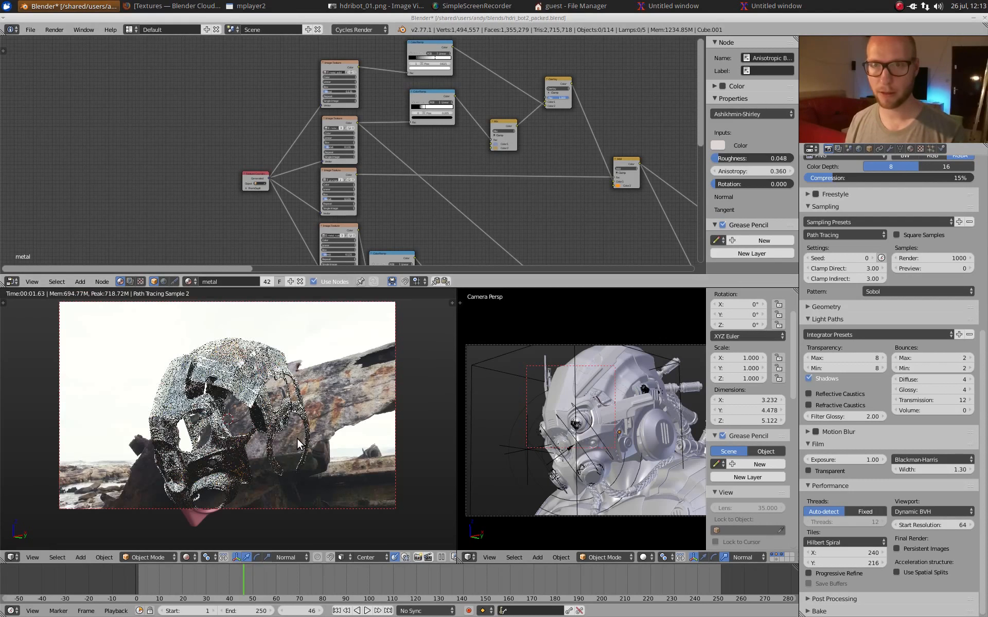
pyautogui.scroll(2, 274, 406)
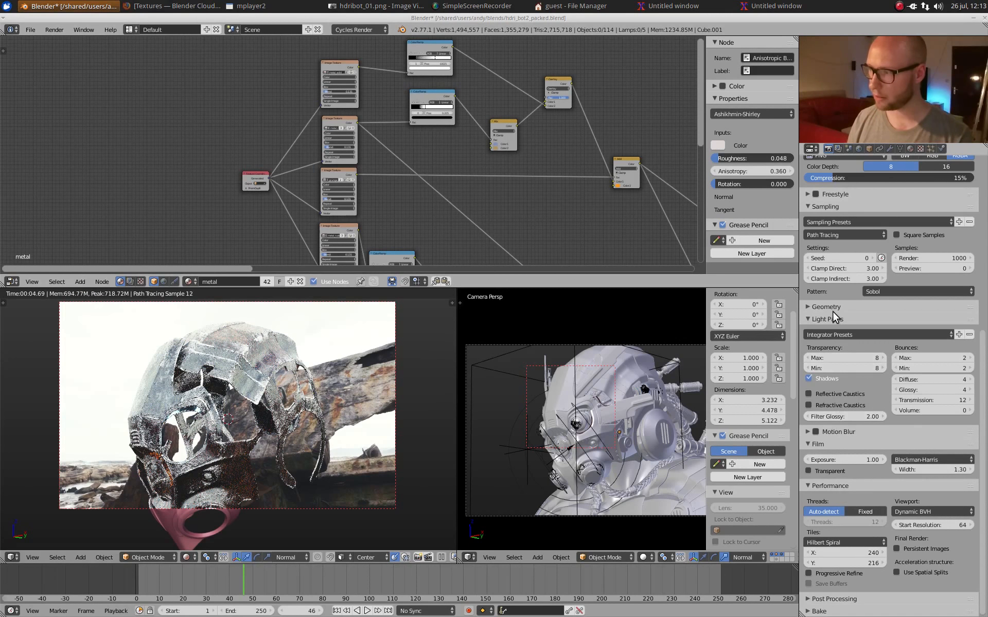
# Step: Enable the Transparent film option and view the rendered helmet shell against the empty background
pyautogui.scroll(6, 832, 311)
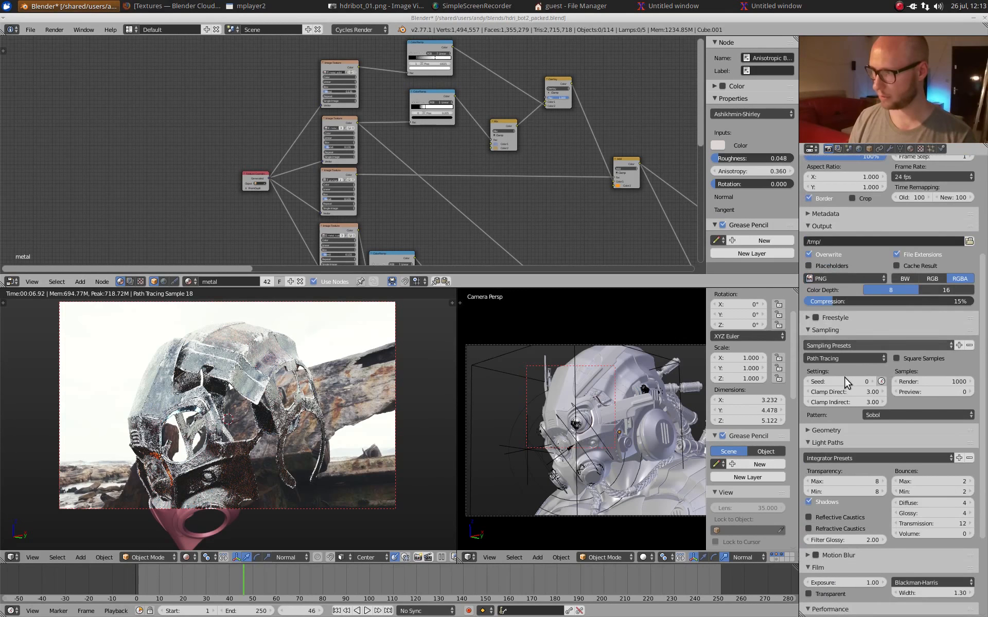
pyautogui.scroll(-6, 845, 378)
pyautogui.click(833, 471)
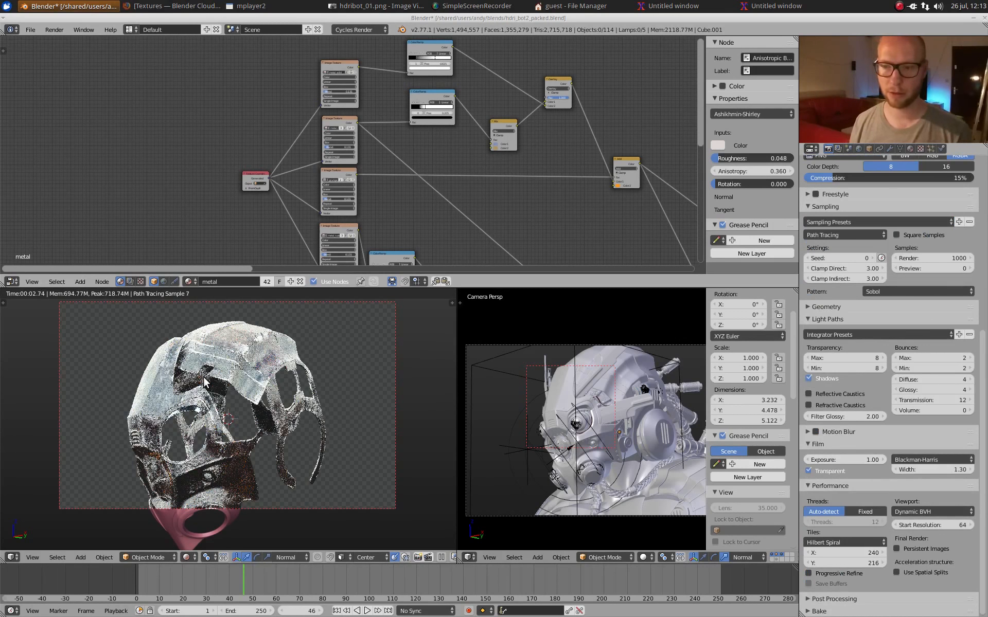
pyautogui.moveTo(203, 376); pyautogui.dragTo(234, 391, button='middle')
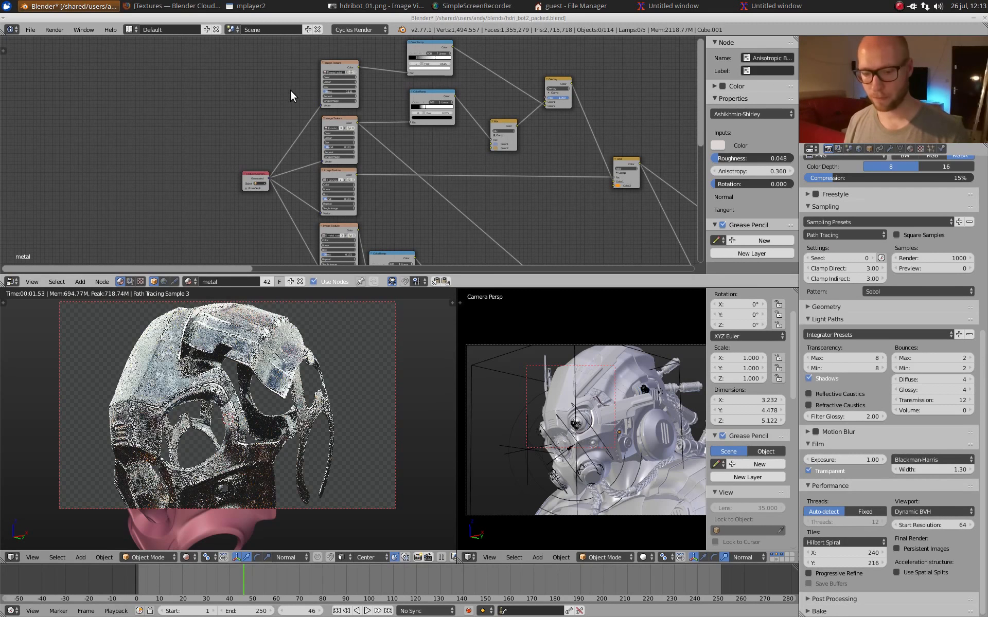
# Step: Preview the uppermost metal_solid image texture alone on the helmet shell and inspect its box mapping up close
pyautogui.keyDown('ctrl'); pyautogui.keyDown('shift'); pyautogui.click(344, 61); pyautogui.keyUp('shift'); pyautogui.keyUp('ctrl')
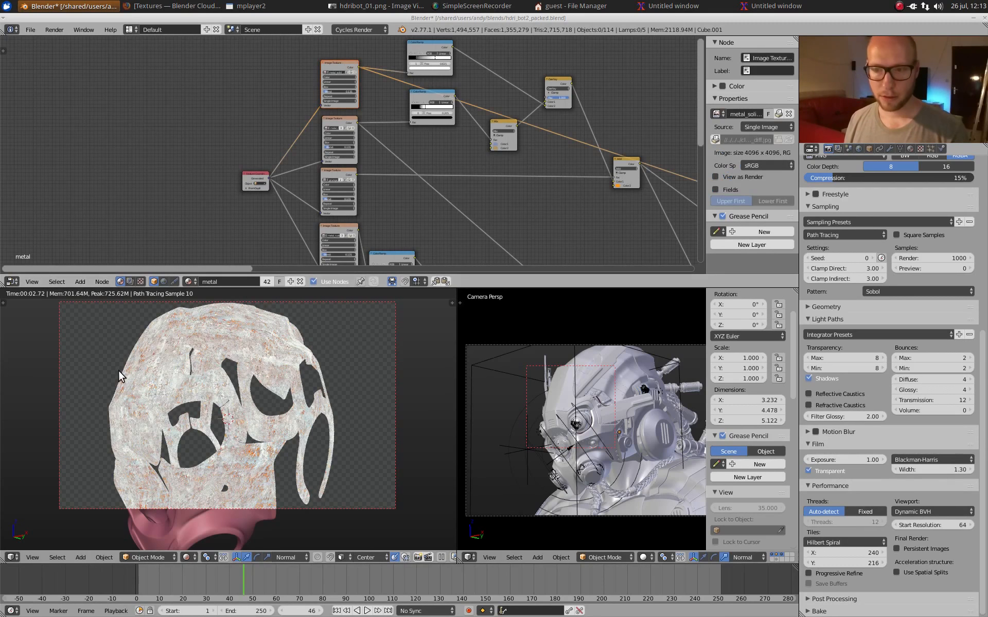
pyautogui.moveTo(118, 371); pyautogui.dragTo(176, 433, button='middle')
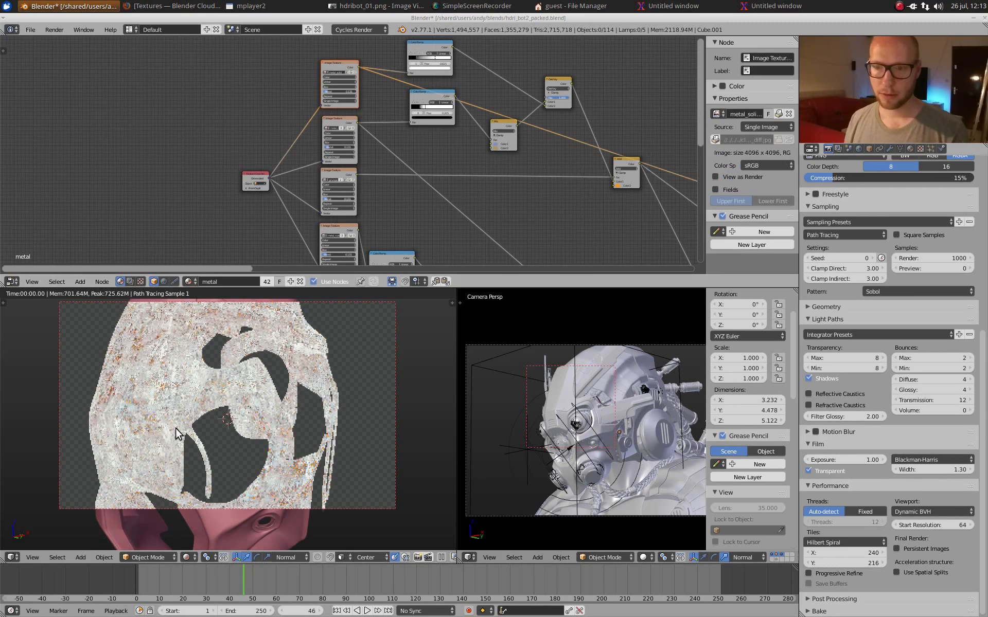
pyautogui.scroll(4, 180, 429)
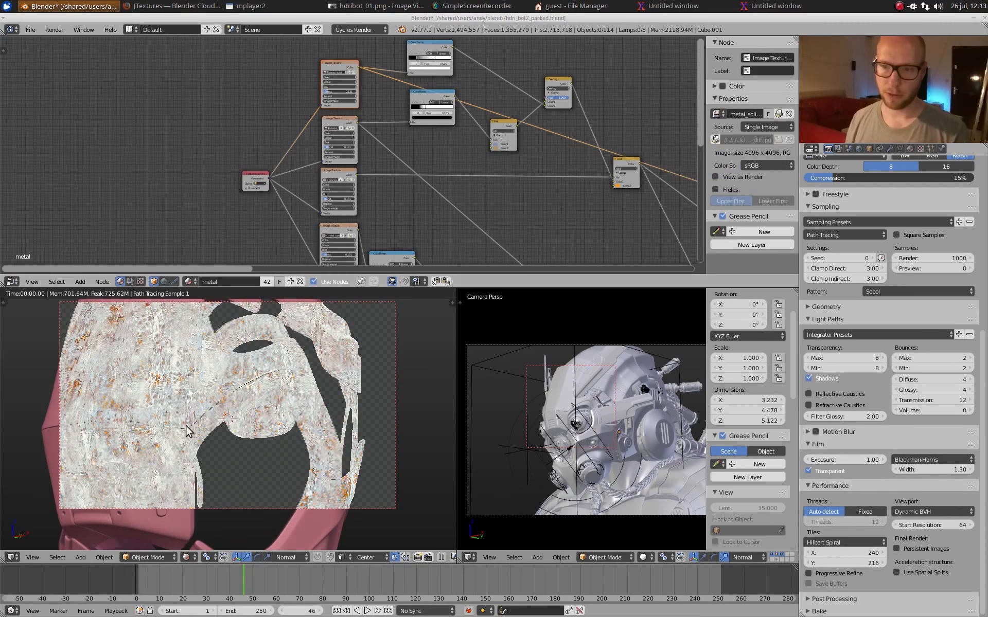
pyautogui.scroll(2, 187, 425)
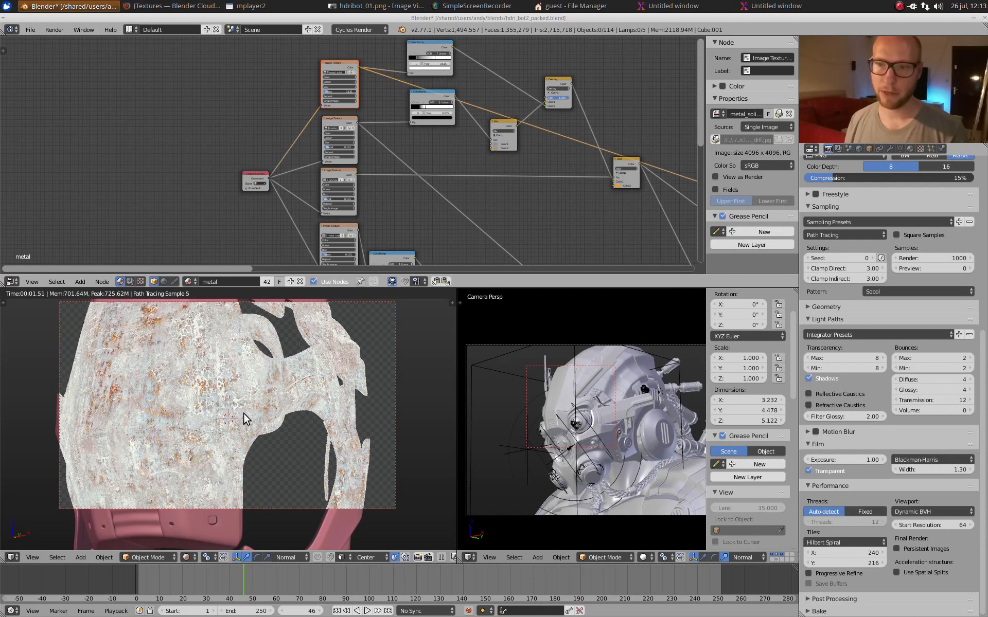
pyautogui.moveTo(242, 412); pyautogui.dragTo(211, 340, button='middle')
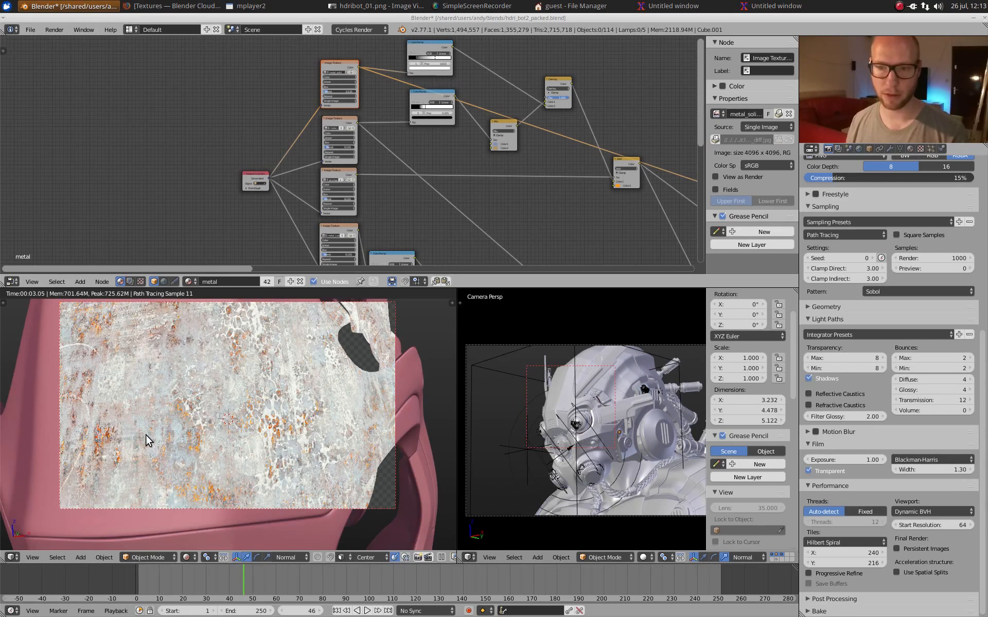
pyautogui.moveTo(285, 409); pyautogui.dragTo(269, 408, button='middle')
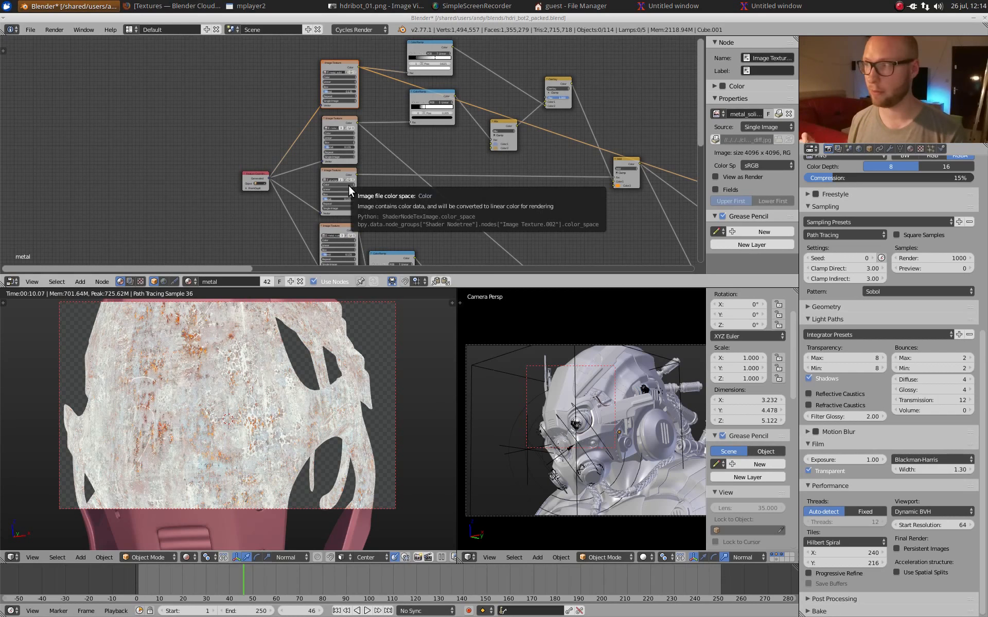
# Step: Switch to the Blender Cloud texture library in Firefox and browse the textures in the Metal category
pyautogui.click(175, 5)
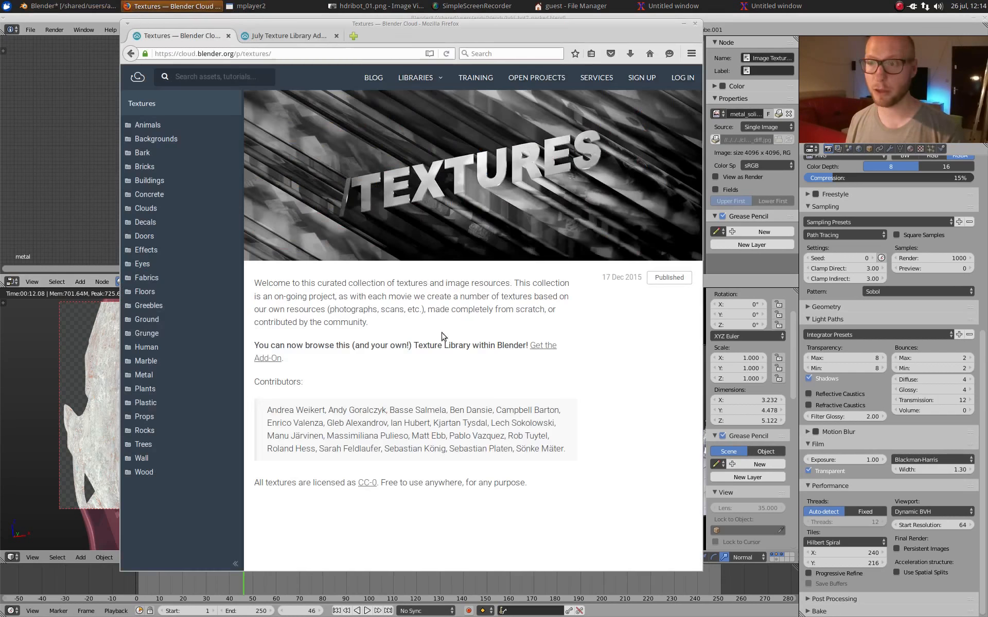
pyautogui.click(154, 361)
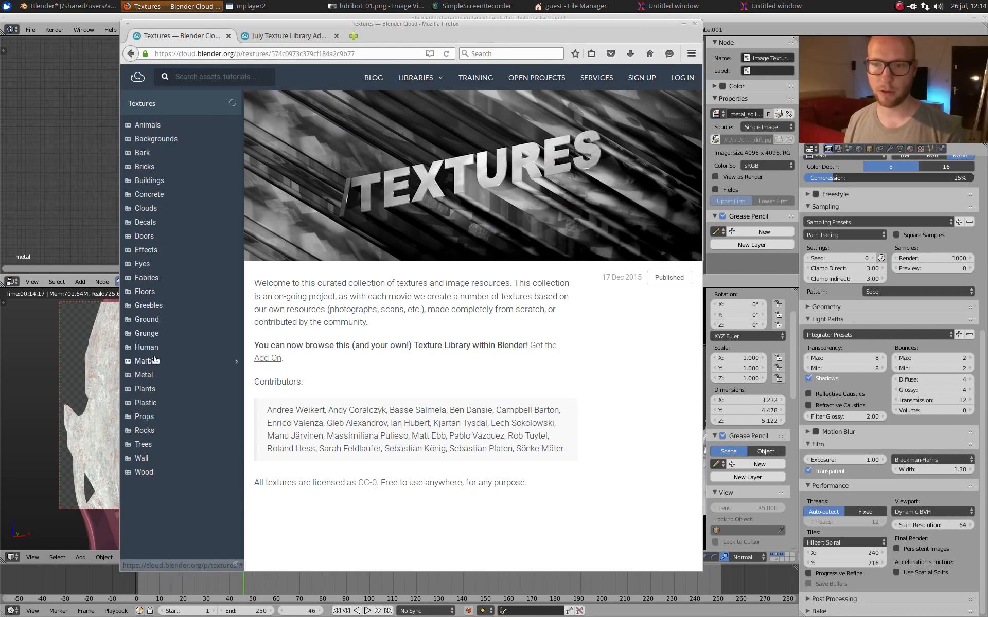
pyautogui.click(128, 363)
pyautogui.click(129, 376)
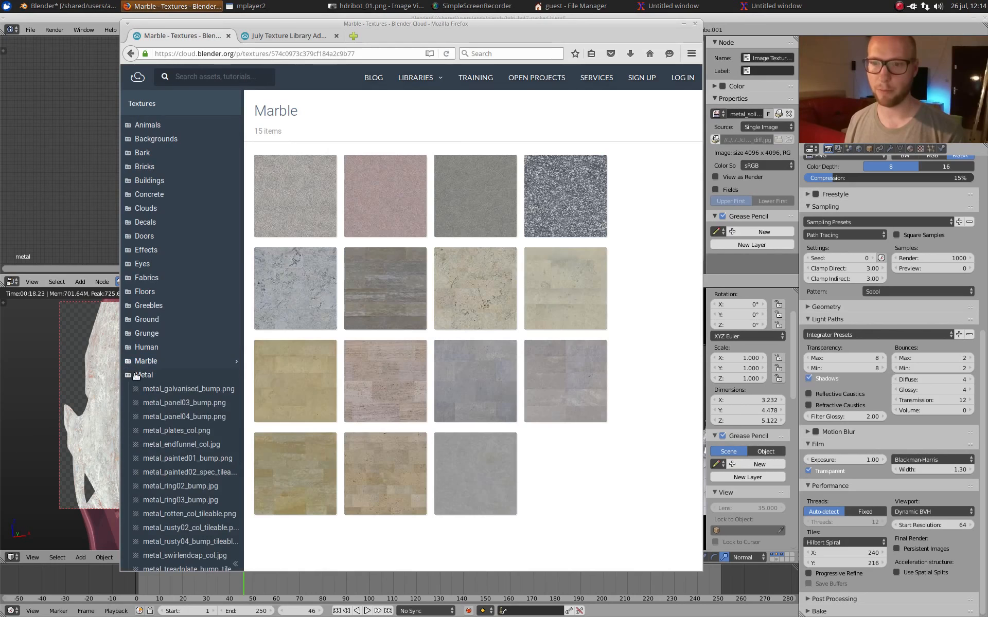
pyautogui.moveTo(573, 393)
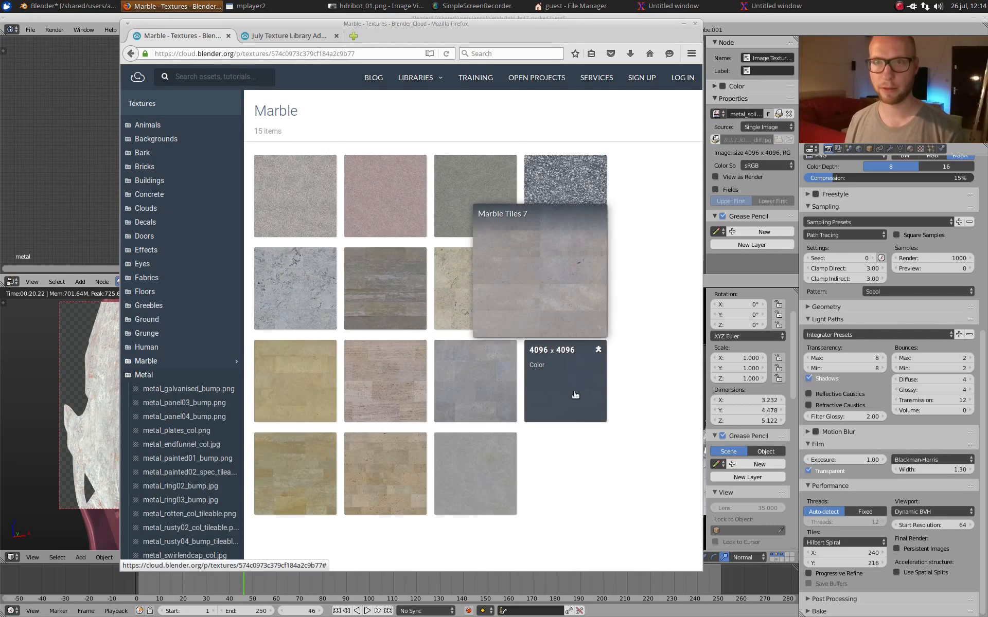
pyautogui.click(160, 376)
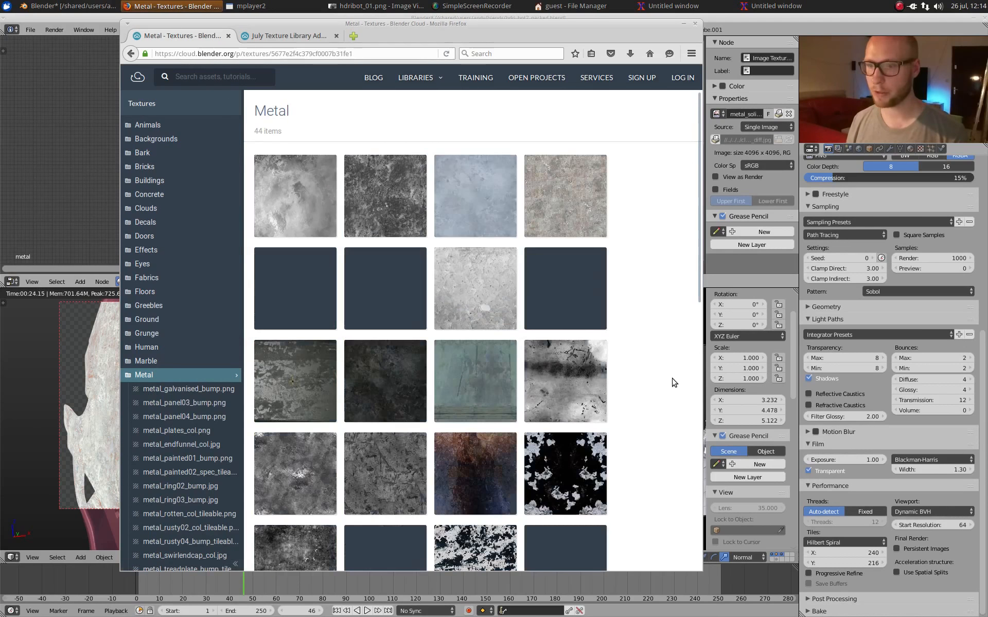
pyautogui.scroll(-4, 637, 339)
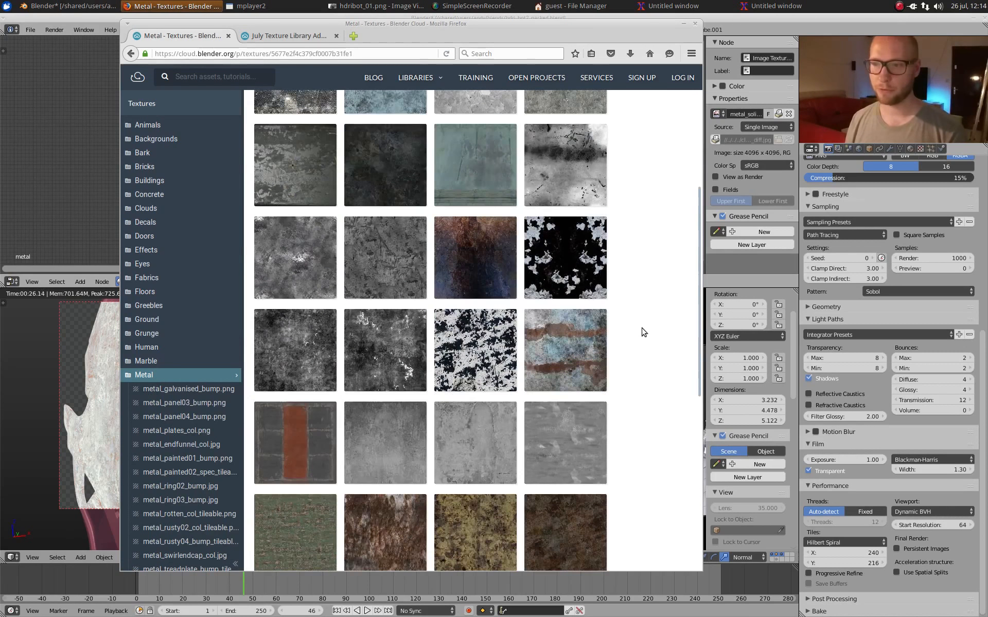
pyautogui.scroll(-1, 643, 332)
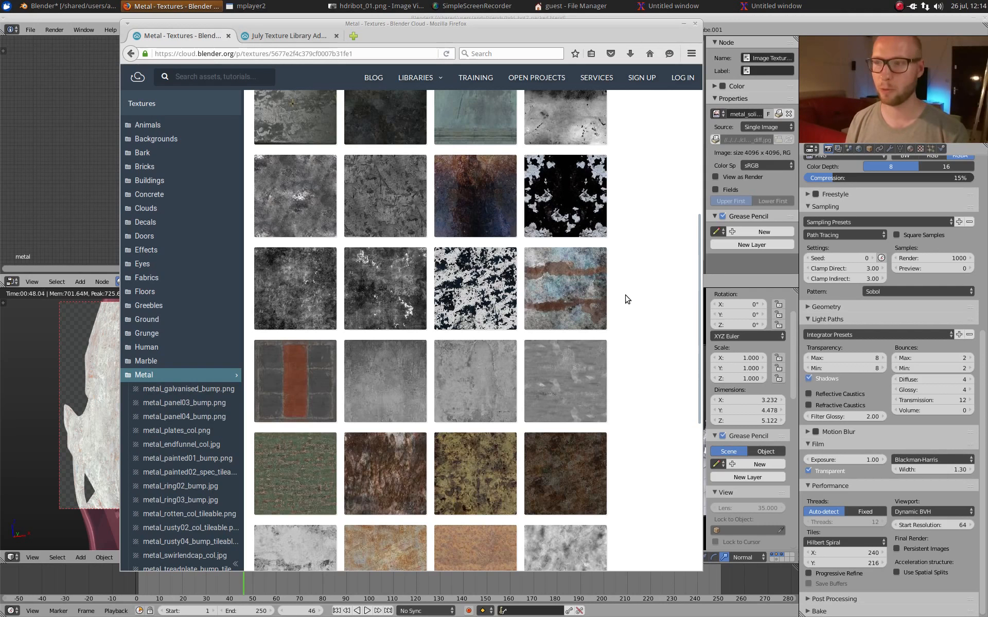
pyautogui.scroll(-3, 626, 299)
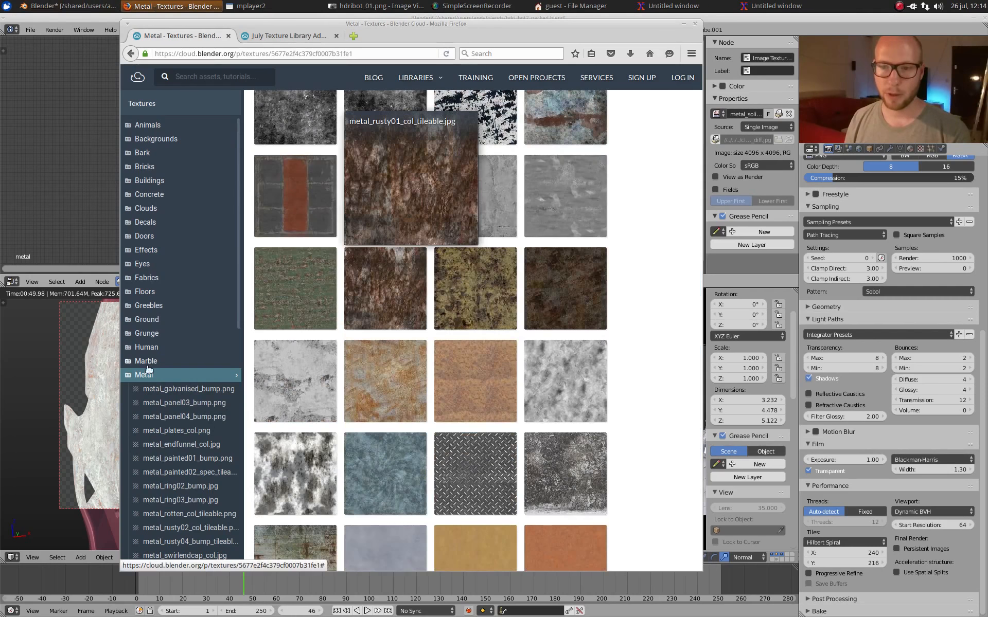
# Step: Browse the Grunge category of the texture library, then return to Blender
pyautogui.click(132, 375)
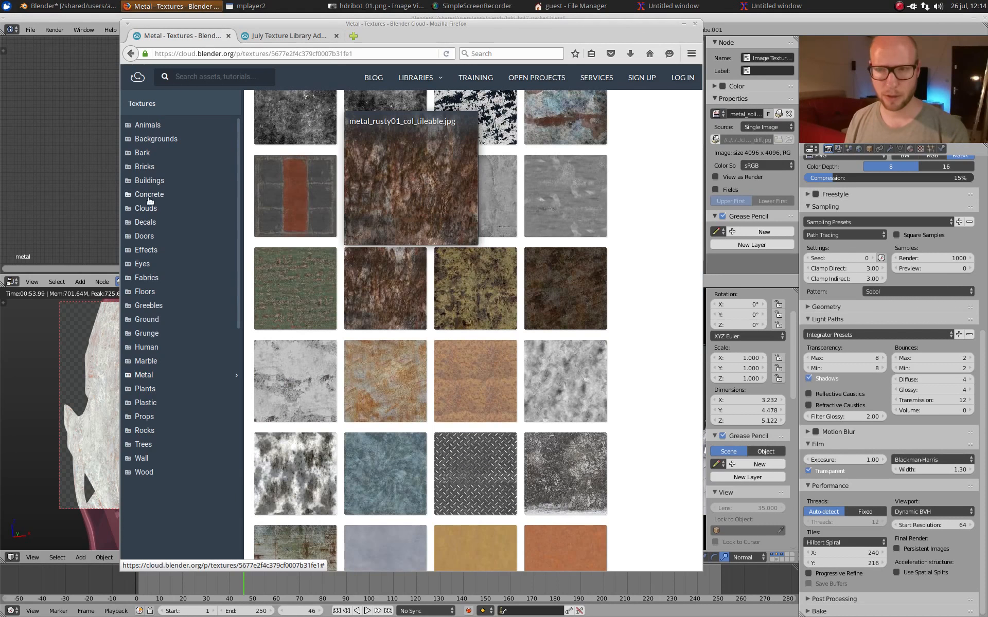
pyautogui.click(148, 333)
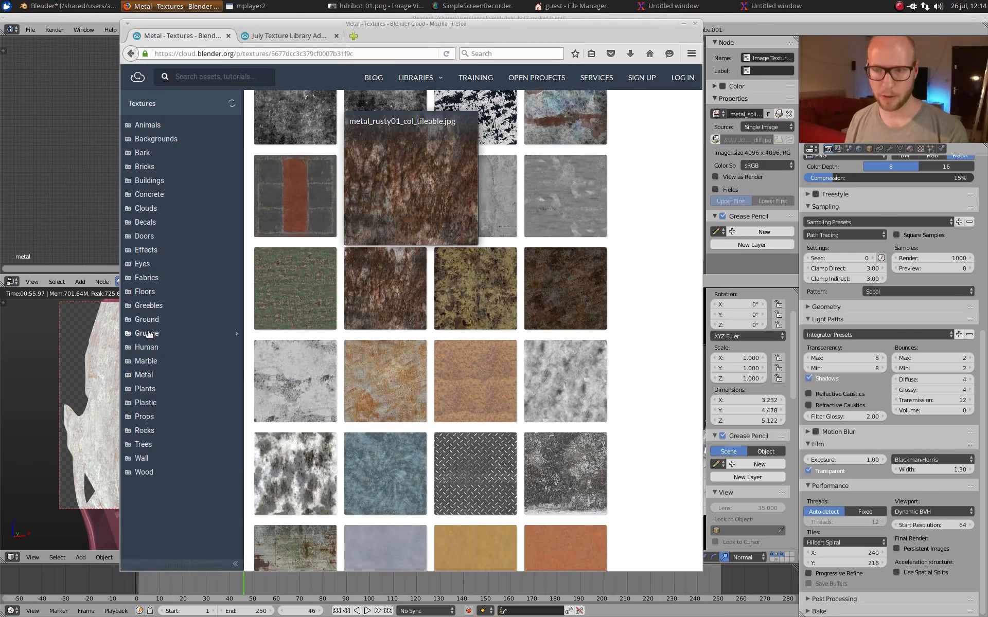
pyautogui.scroll(-3, 458, 340)
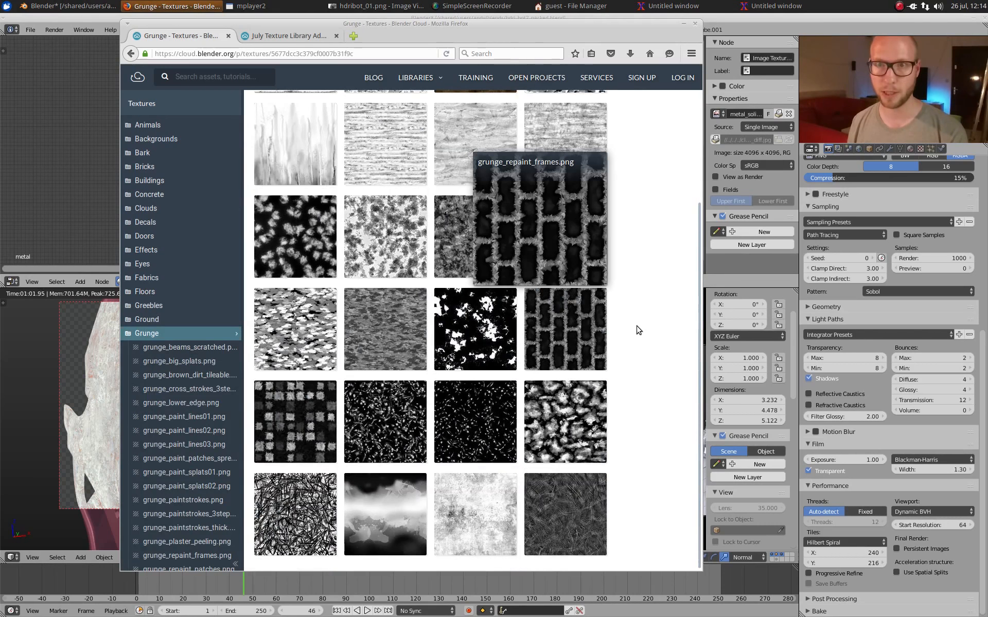
pyautogui.moveTo(292, 498)
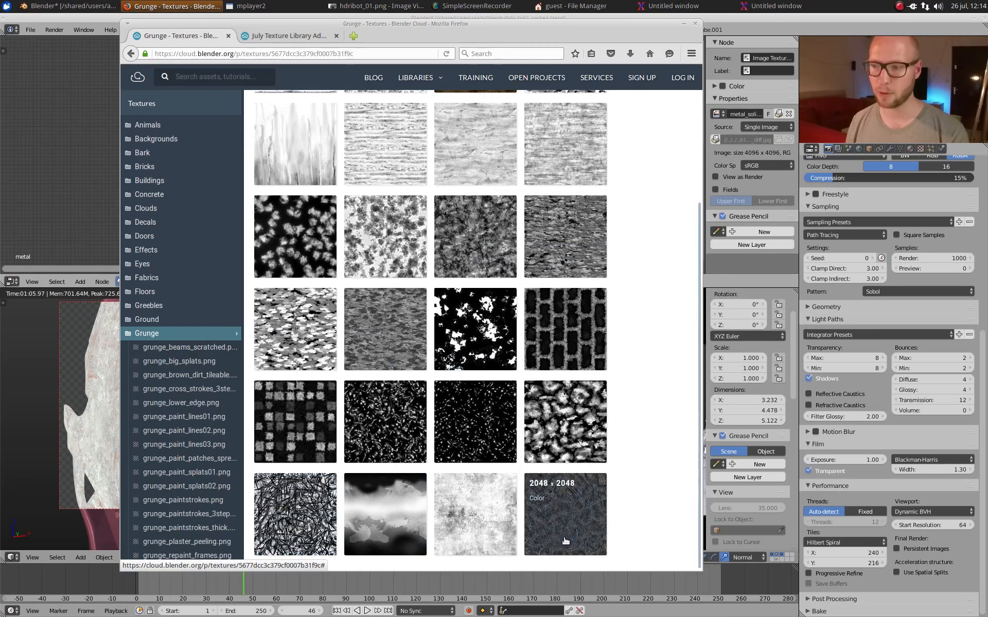
pyautogui.moveTo(570, 538)
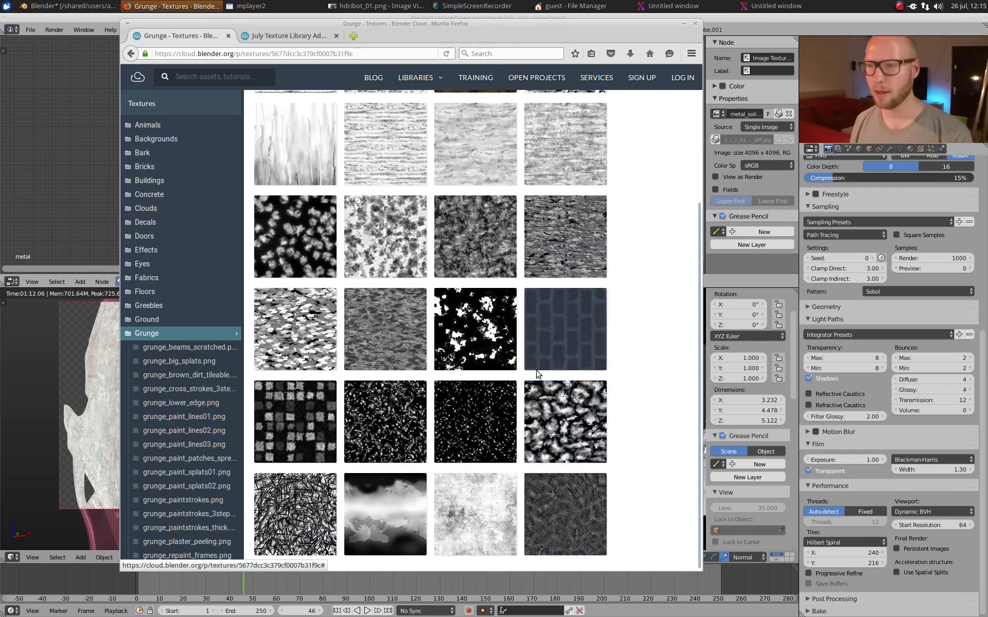
pyautogui.click(679, 21)
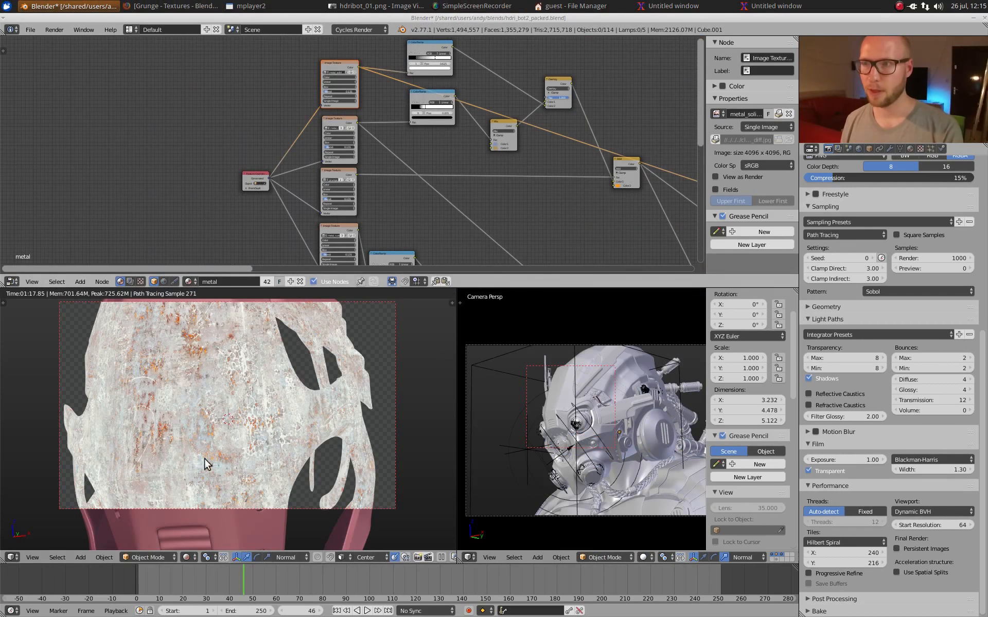
# Step: Preview the second, third and fourth image textures one after another on the helmet shell
pyautogui.keyDown('ctrl'); pyautogui.keyDown('shift'); pyautogui.click(338, 119); pyautogui.keyUp('shift'); pyautogui.keyUp('ctrl')
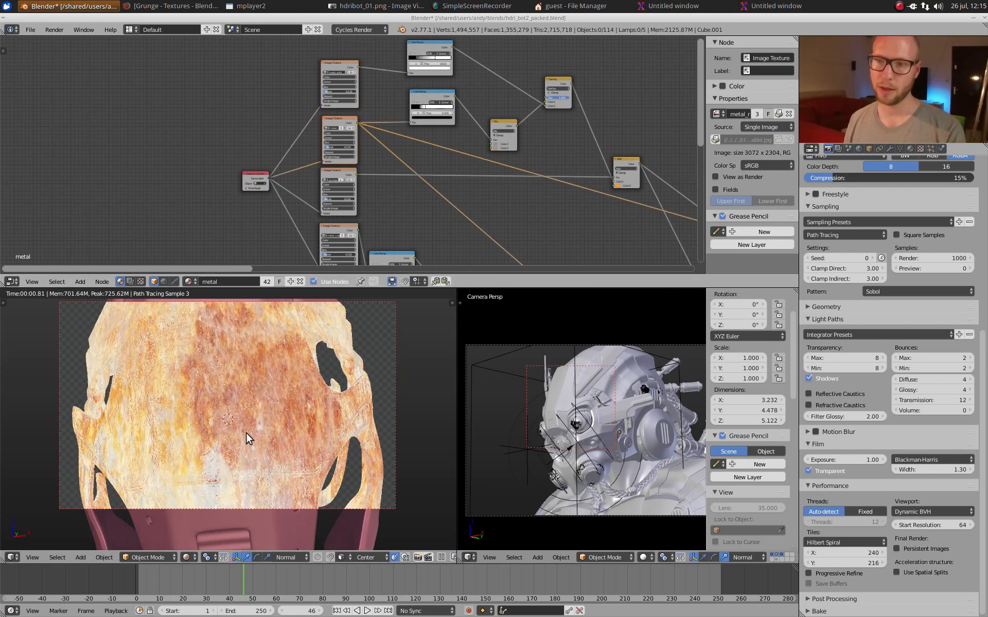
pyautogui.keyDown('ctrl'); pyautogui.keyDown('shift'); pyautogui.click(339, 172); pyautogui.keyUp('shift'); pyautogui.keyUp('ctrl')
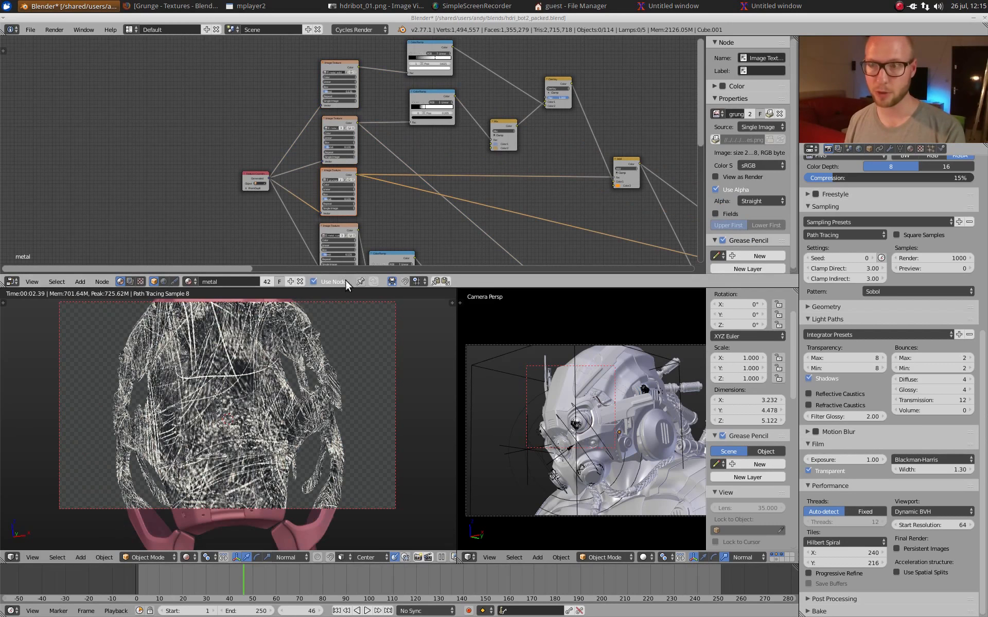
pyautogui.keyDown('ctrl'); pyautogui.keyDown('shift'); pyautogui.click(340, 229); pyautogui.keyUp('shift'); pyautogui.keyUp('ctrl')
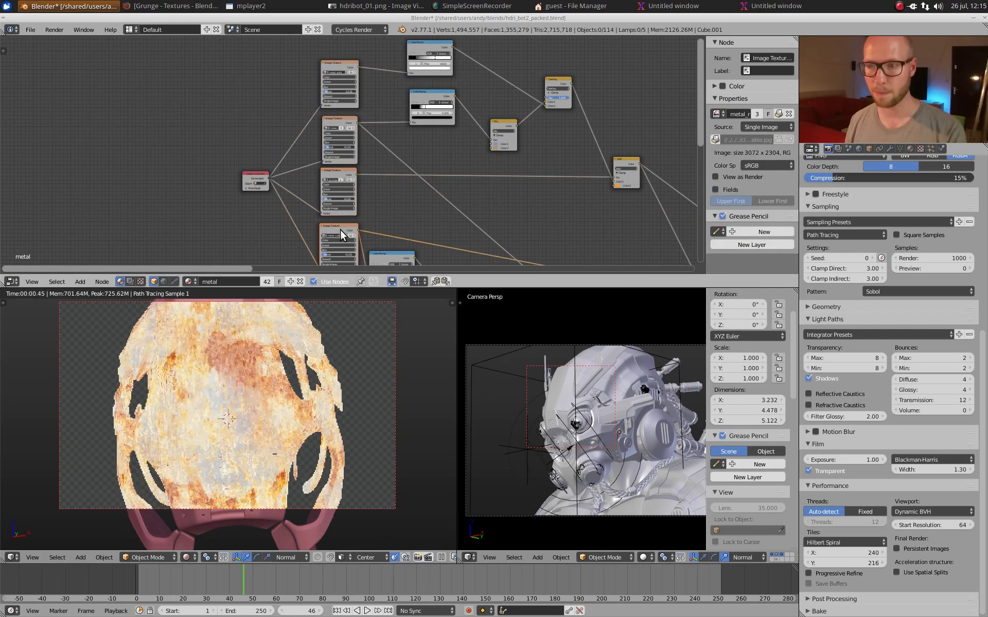
# Step: Examine the Texture Coordinate node's Generated output and the box projection blend setting of the grunge Image Texture
pyautogui.moveTo(345, 203); pyautogui.dragTo(345, 150, button='middle')
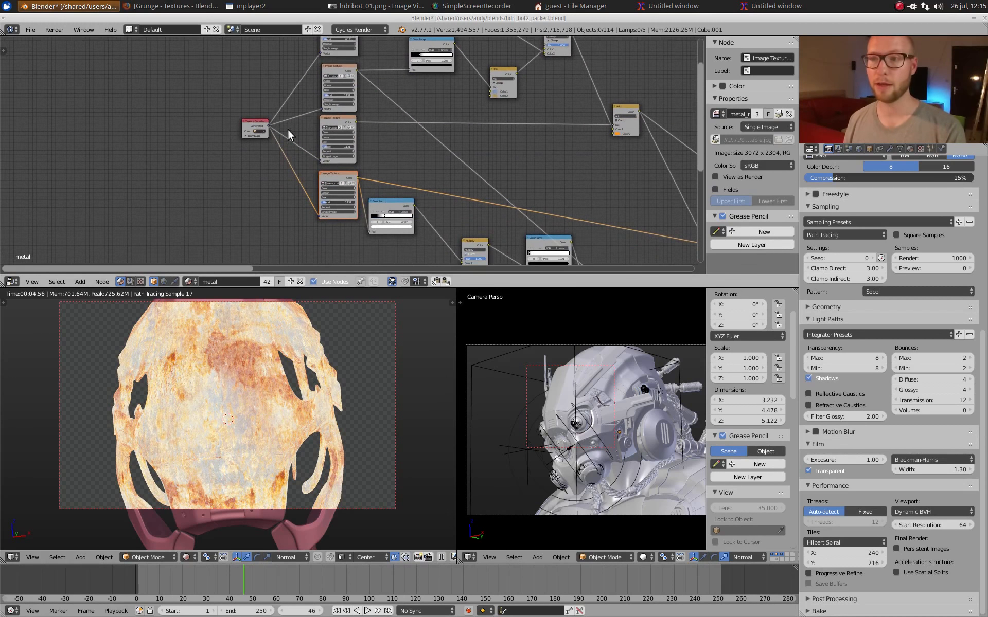
pyautogui.moveTo(288, 129); pyautogui.dragTo(353, 158, button='middle')
pyautogui.scroll(2, 314, 147)
pyautogui.scroll(7, 351, 157)
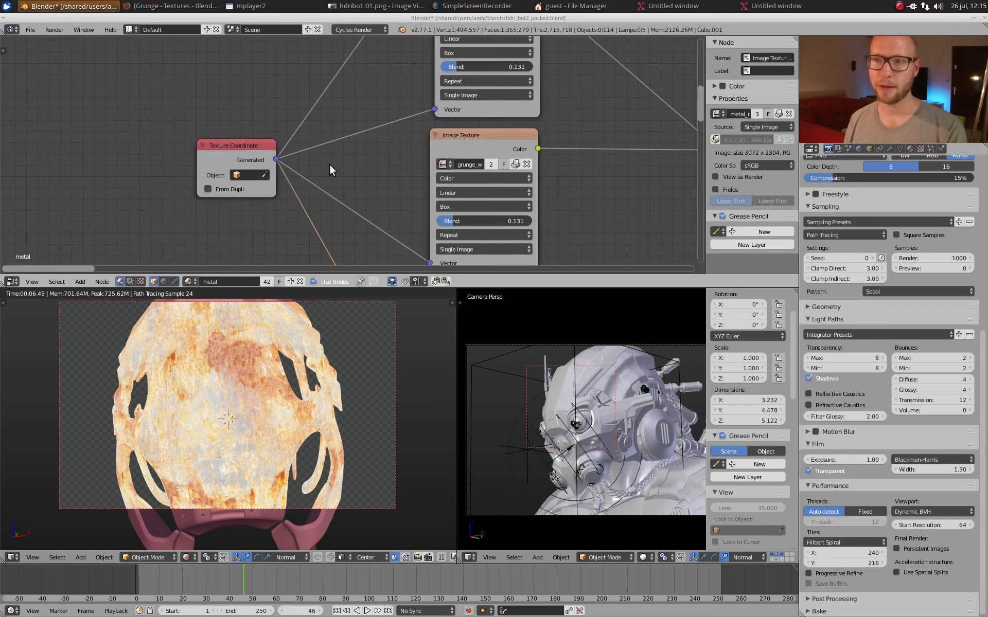
pyautogui.moveTo(291, 163); pyautogui.dragTo(444, 160, button='middle')
pyautogui.scroll(7, 348, 149)
pyautogui.scroll(1, 446, 156)
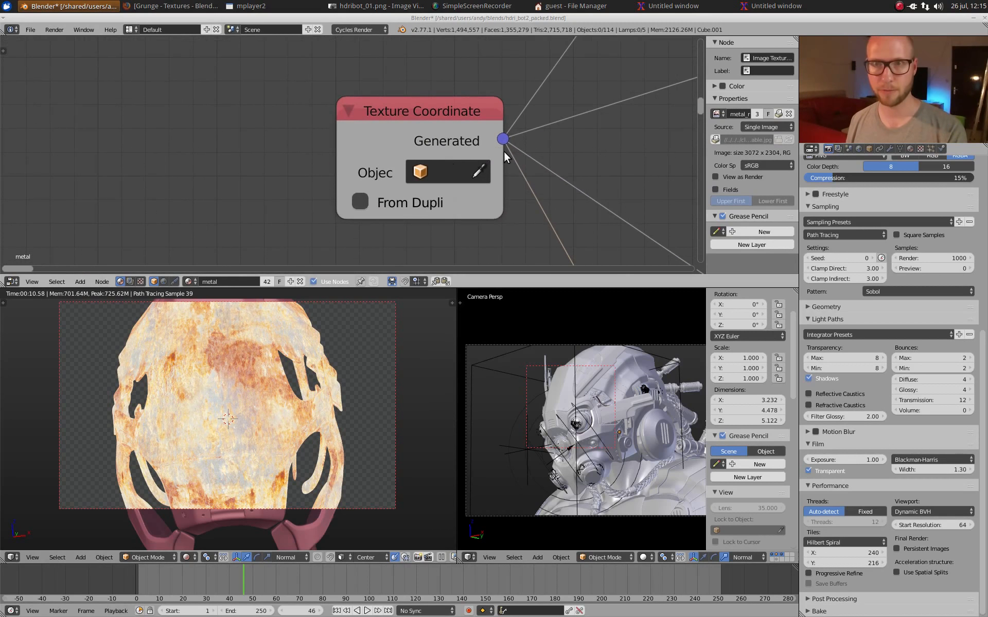
pyautogui.scroll(-3, 515, 144)
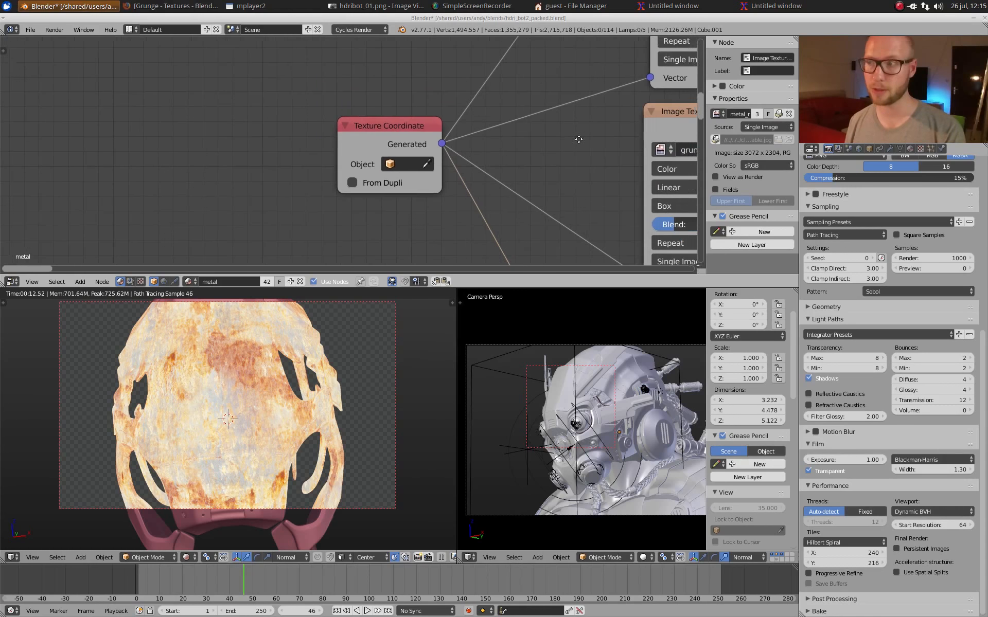
pyautogui.moveTo(612, 120); pyautogui.dragTo(346, 104, button='middle')
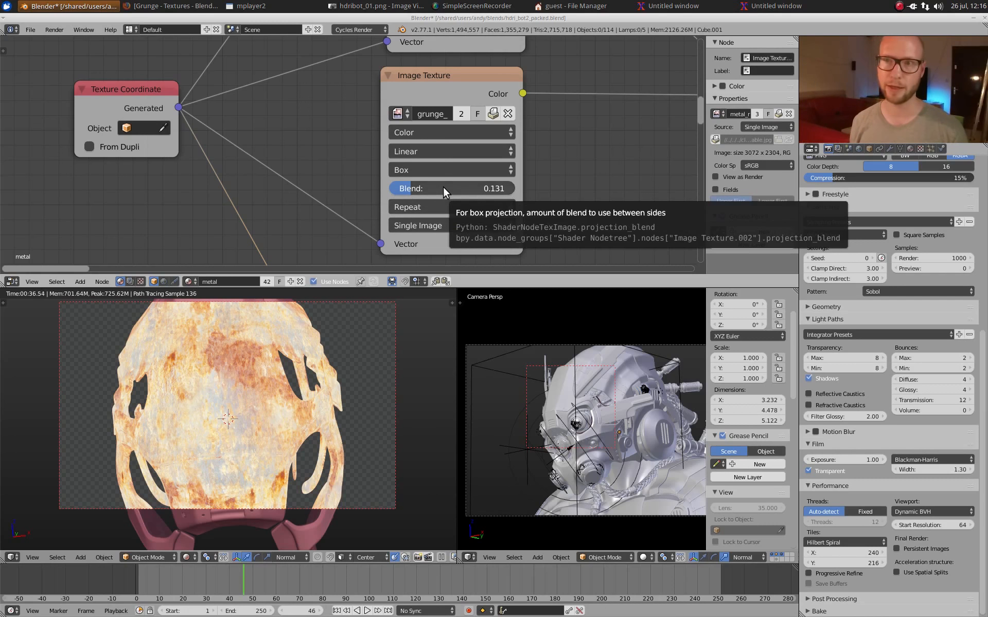
# Step: Preview the upper ColorRamp on the helmet shell and move its black stop to position 0.173
pyautogui.scroll(-5, 489, 159)
pyautogui.moveTo(496, 123); pyautogui.dragTo(300, 208, button='middle')
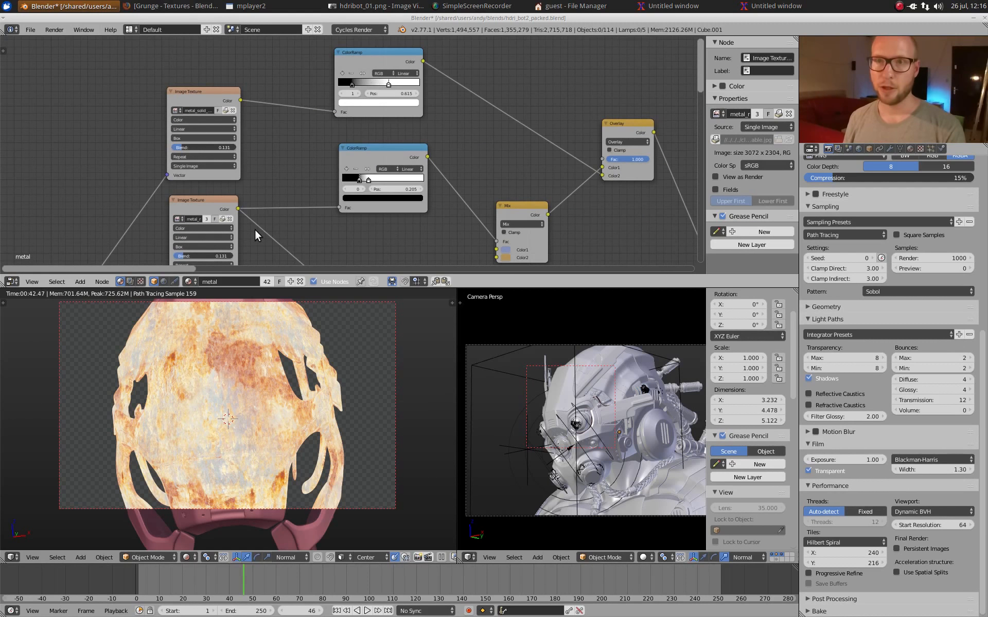
pyautogui.keyDown('ctrl'); pyautogui.keyDown('shift'); pyautogui.click(367, 56); pyautogui.keyUp('shift'); pyautogui.keyUp('ctrl')
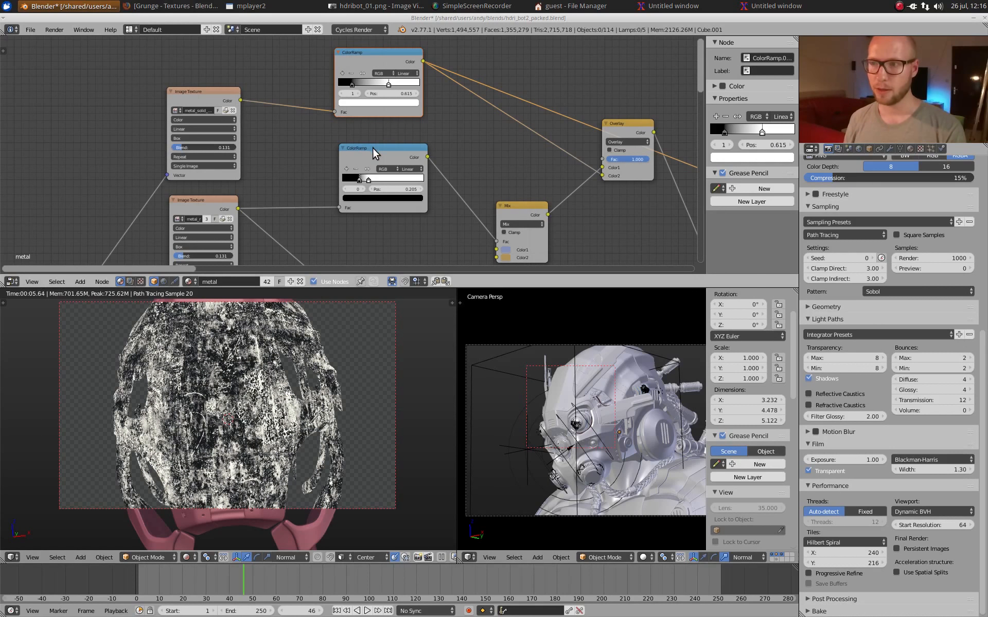
pyautogui.moveTo(477, 119); pyautogui.dragTo(356, 112, button='middle')
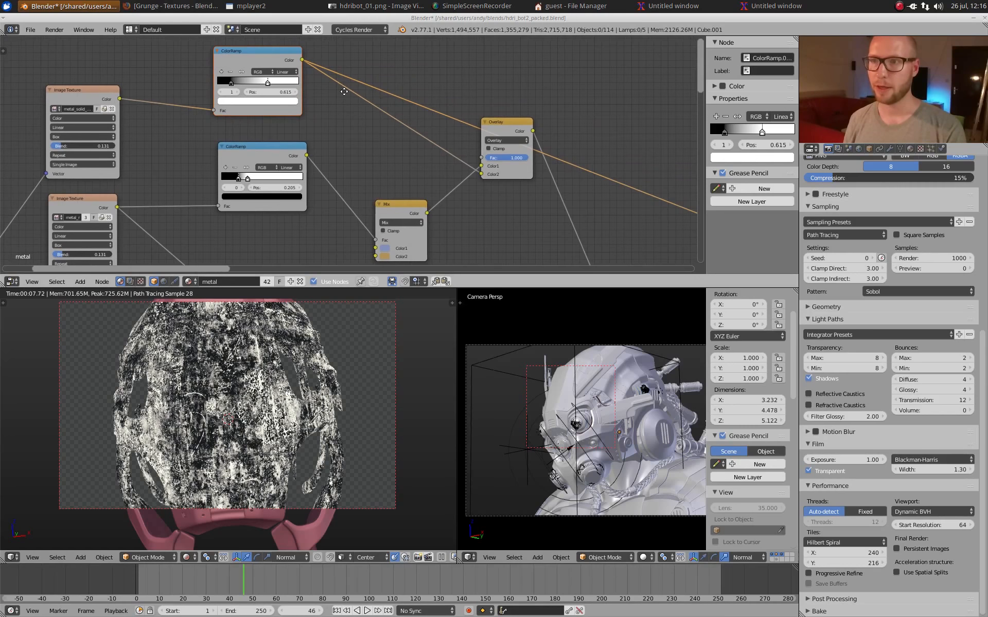
pyautogui.moveTo(249, 86); pyautogui.dragTo(304, 95, button='middle')
pyautogui.click(289, 90)
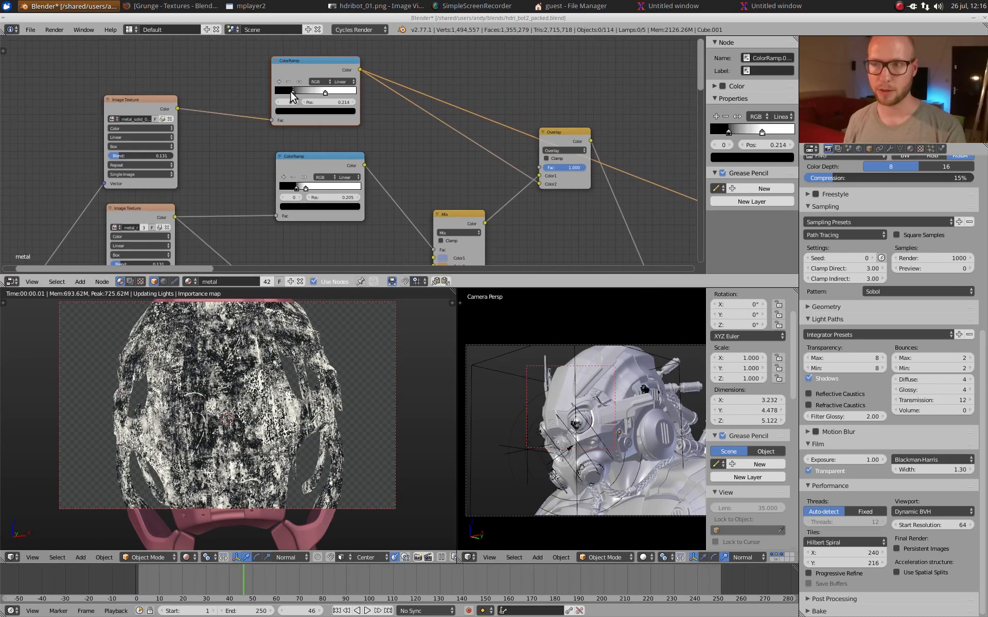
# Step: Preview the second ColorRamp and the blue and orange Mix node it drives on the helmet shell, examining the shell from the side
pyautogui.click(323, 162)
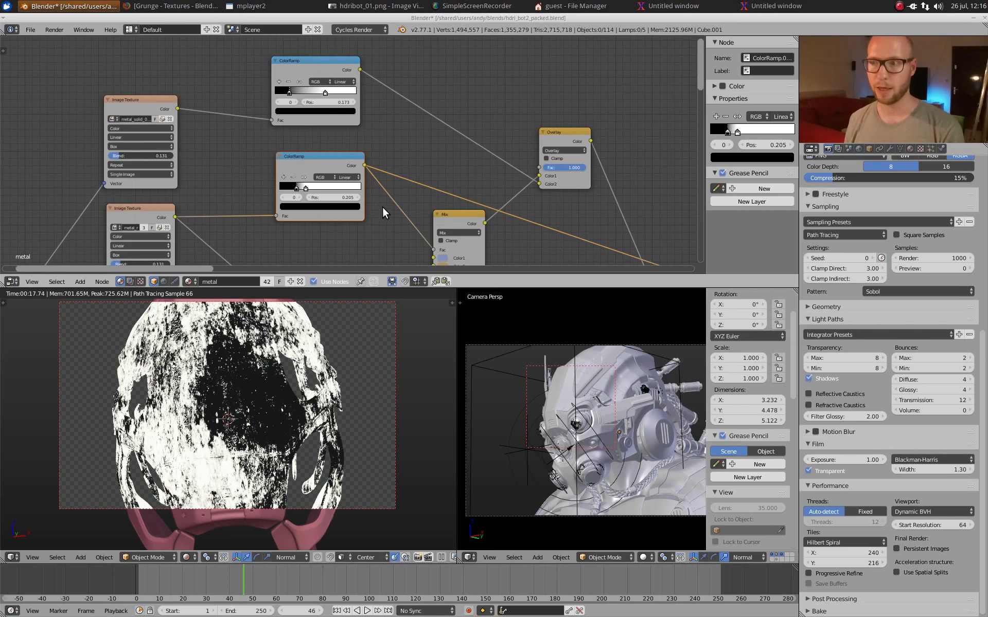
pyautogui.keyDown('shift'); pyautogui.scroll(-3, 397, 144); pyautogui.keyUp('shift')
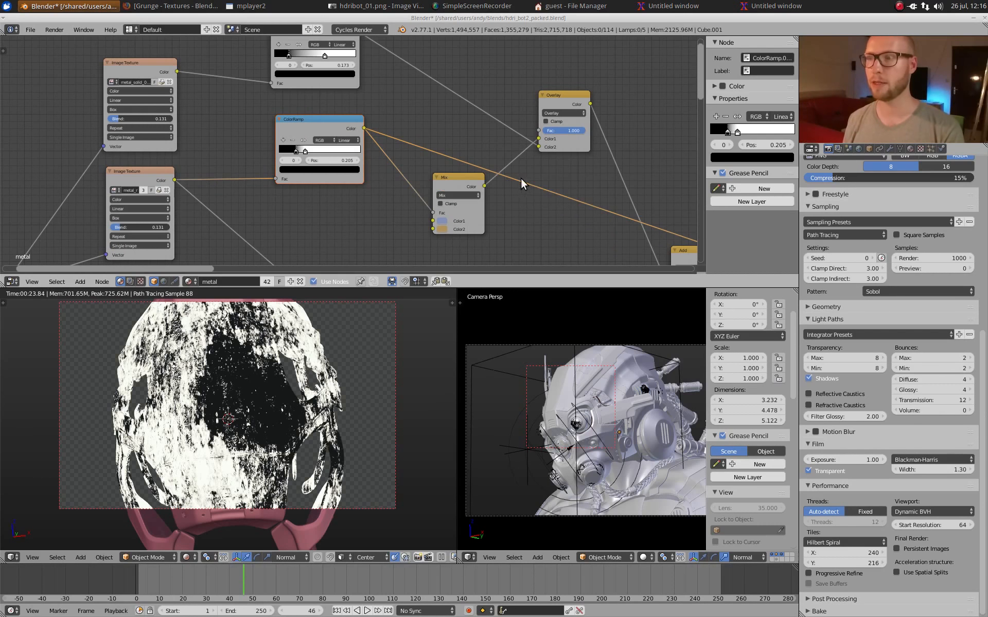
pyautogui.scroll(2, 403, 144)
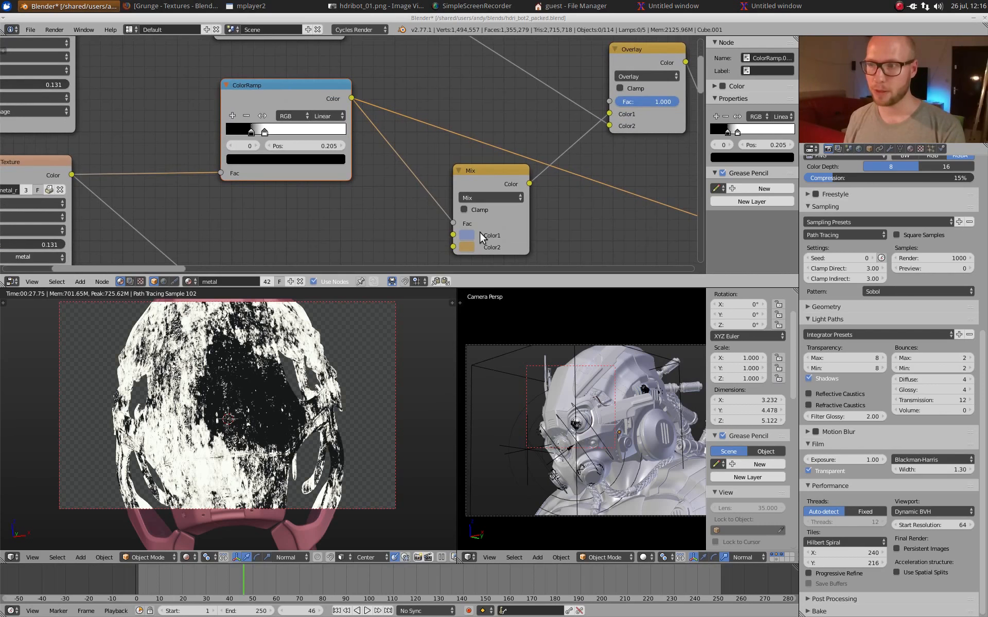
pyautogui.click(486, 177)
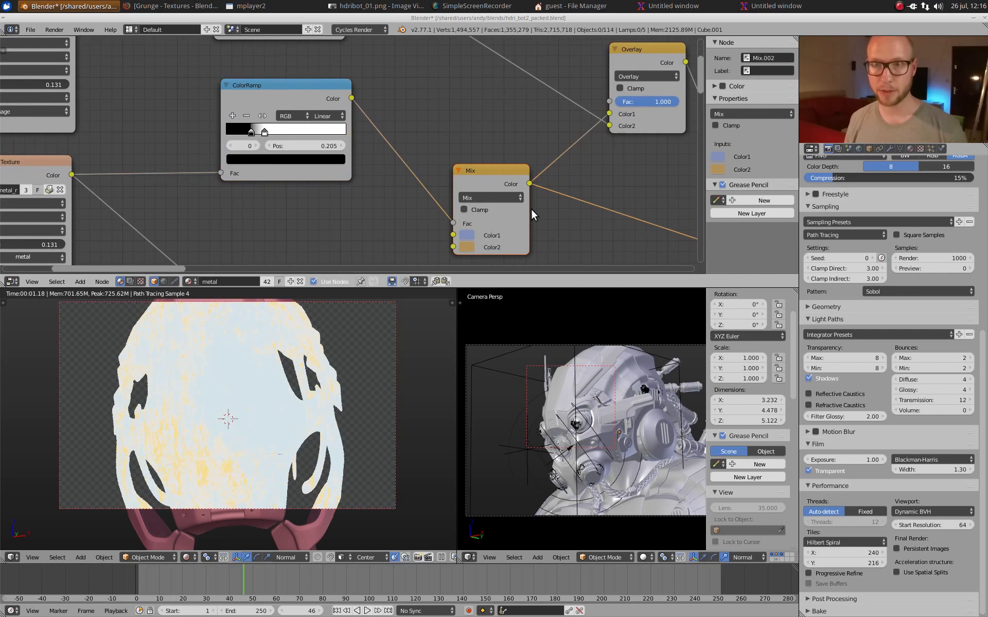
pyautogui.scroll(1, 531, 207)
pyautogui.moveTo(523, 199); pyautogui.dragTo(489, 186, button='middle')
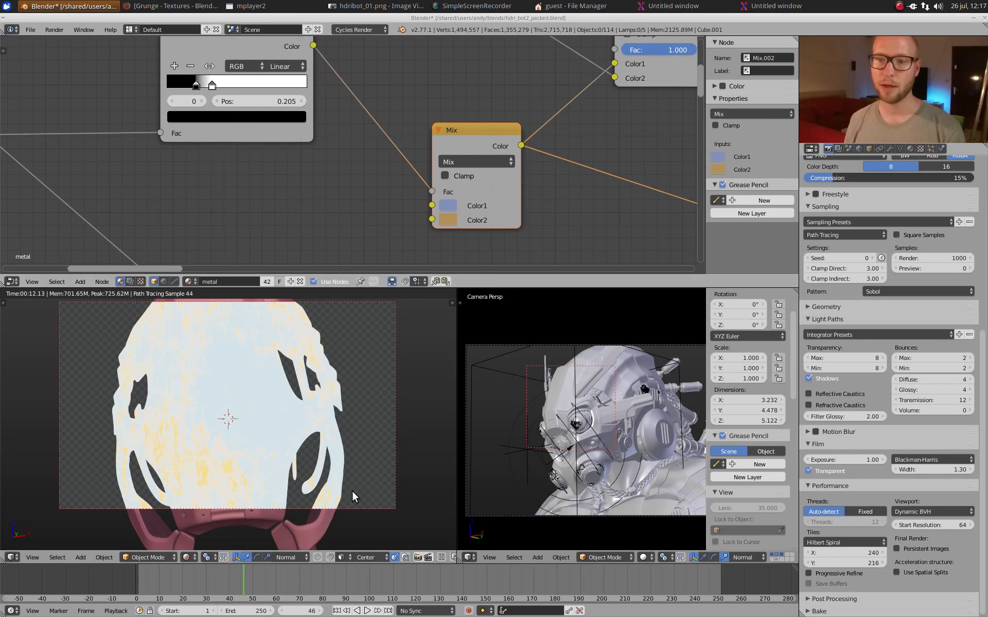
pyautogui.scroll(2, 273, 435)
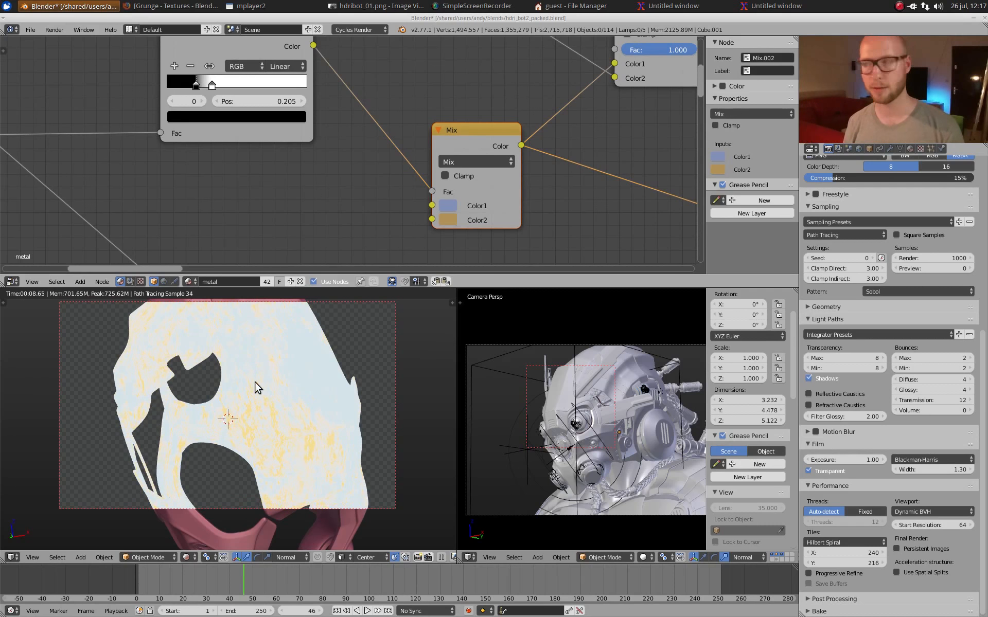
pyautogui.scroll(-2, 659, 74)
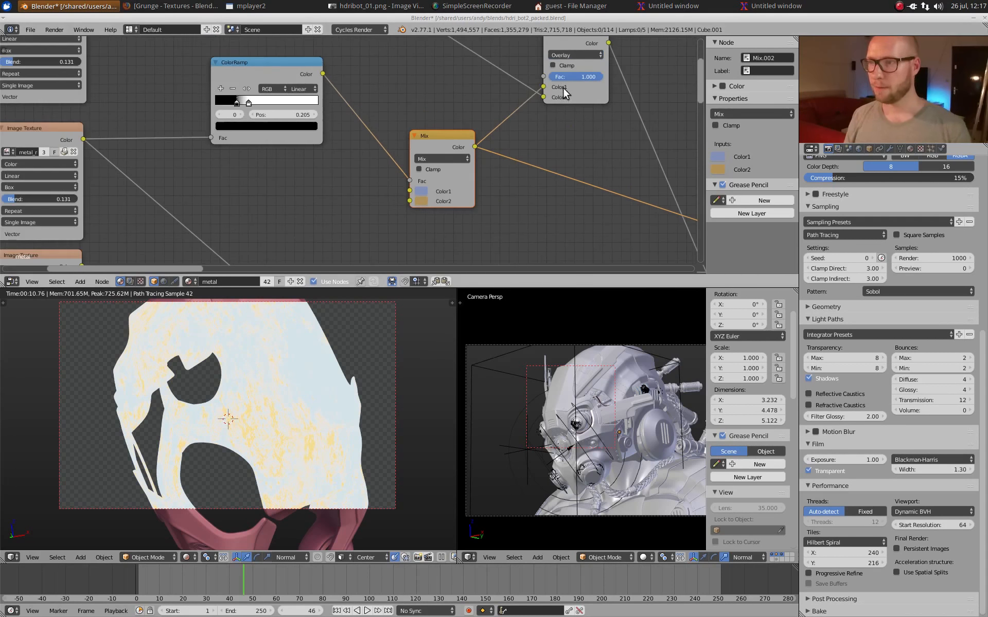
# Step: Preview the Overlay mix node and the Add mix node with the orange second color on the helmet shell
pyautogui.moveTo(563, 88); pyautogui.dragTo(537, 175, button='middle')
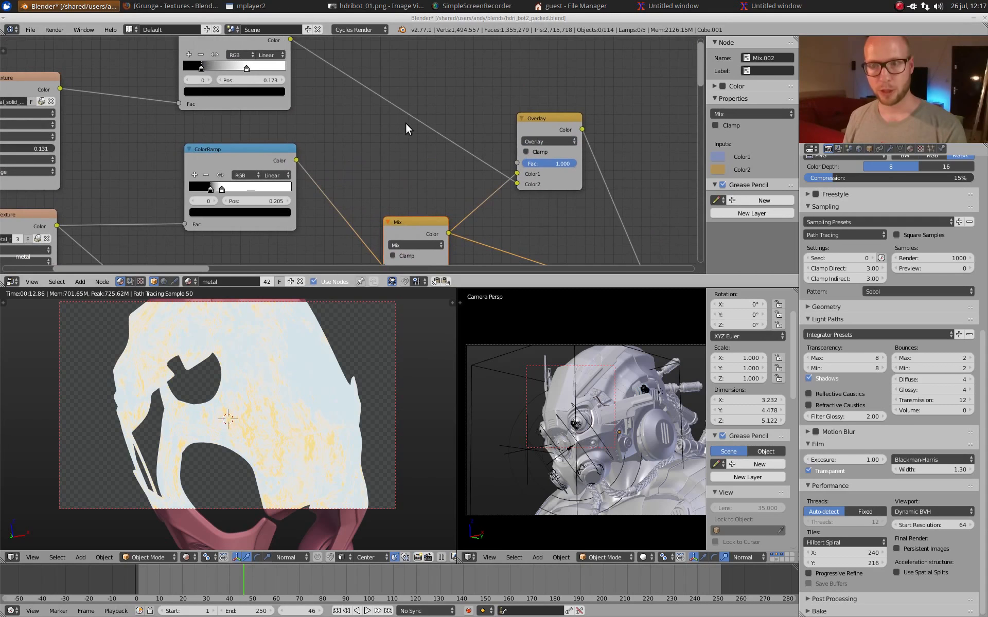
pyautogui.keyDown('ctrl'); pyautogui.keyDown('shift'); pyautogui.click(554, 128); pyautogui.keyUp('shift'); pyautogui.keyUp('ctrl')
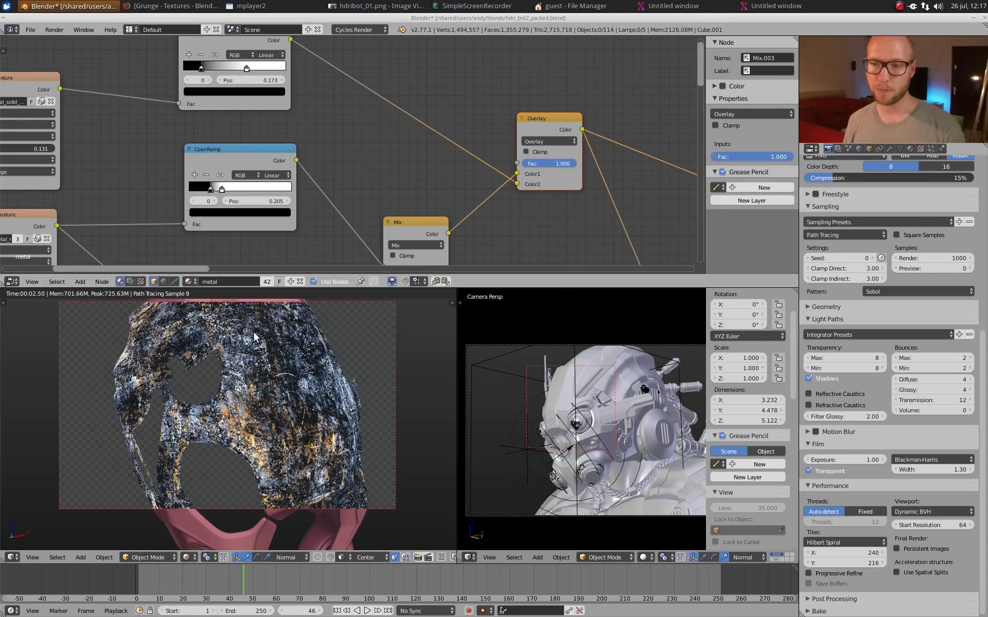
pyautogui.moveTo(320, 385); pyautogui.dragTo(301, 396, button='middle')
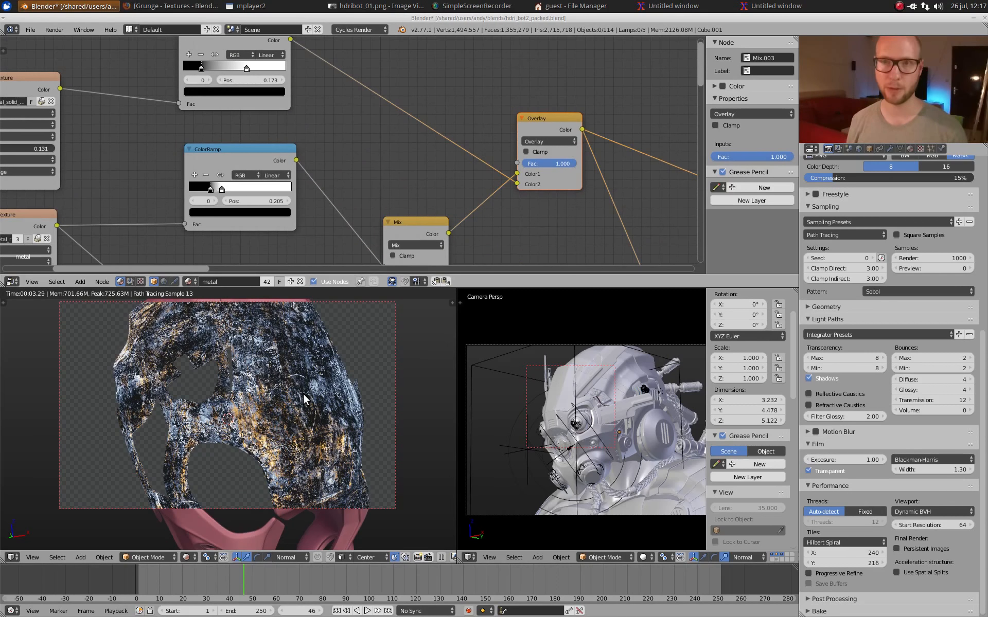
pyautogui.scroll(-3, 613, 197)
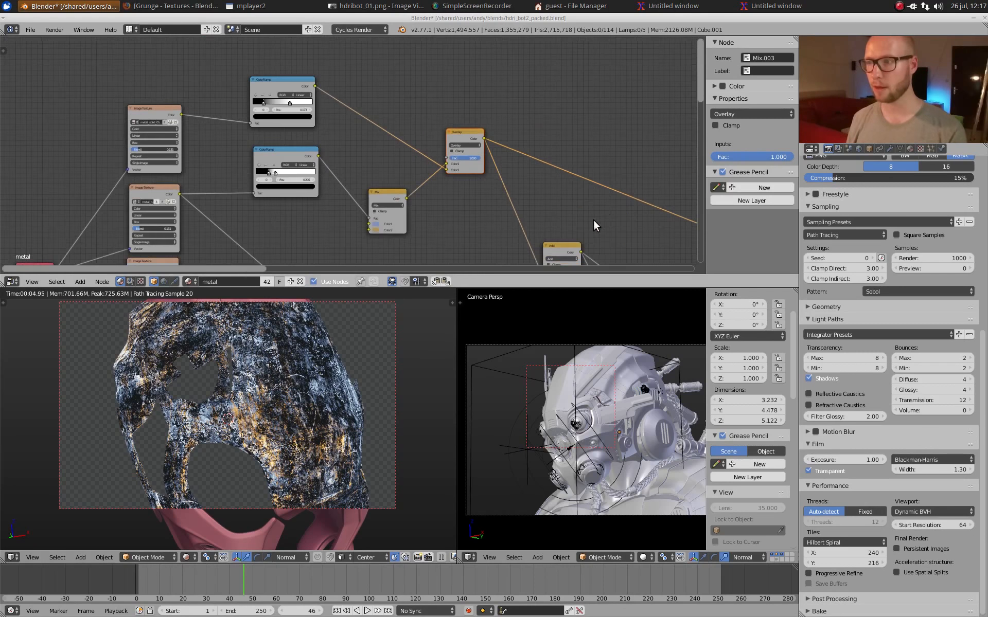
pyautogui.moveTo(594, 220); pyautogui.dragTo(503, 119, button='middle')
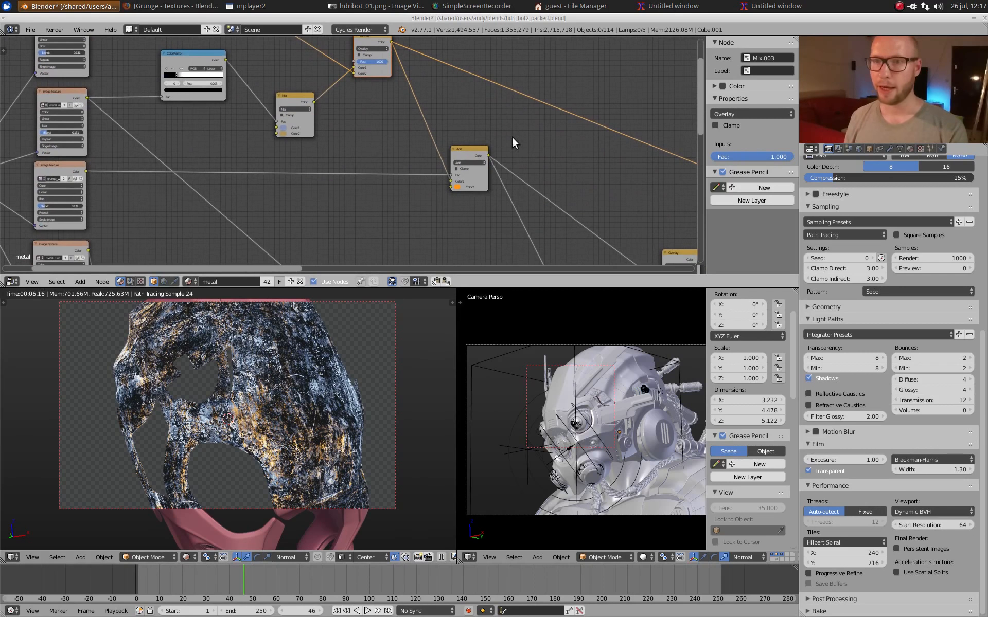
pyautogui.click(475, 150)
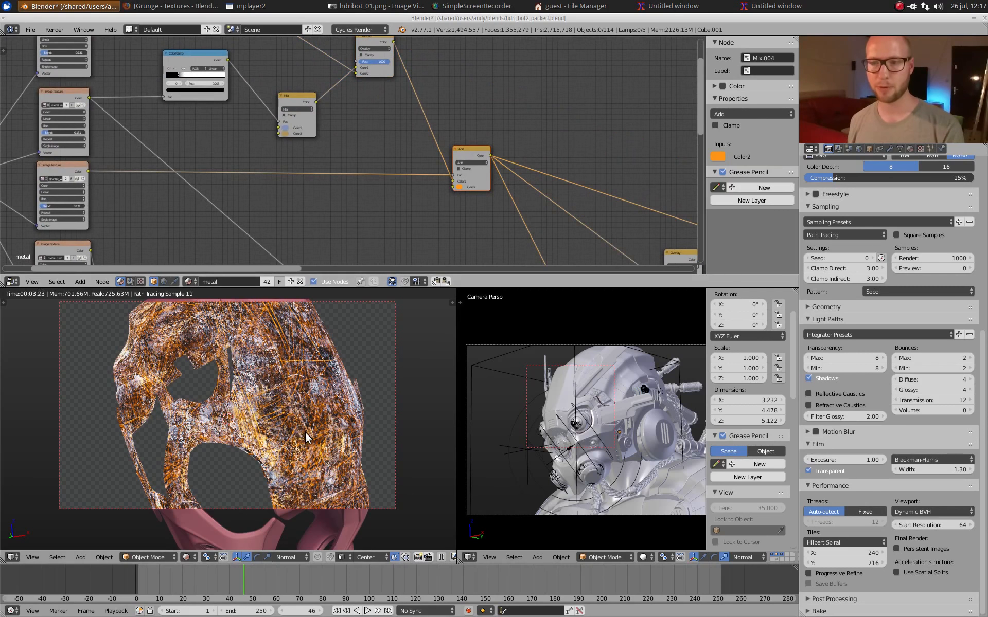
# Step: Follow the metal material's node tree to the Geometry node that supplies Pointiness and select it
pyautogui.moveTo(311, 109); pyautogui.dragTo(328, 117, button='middle')
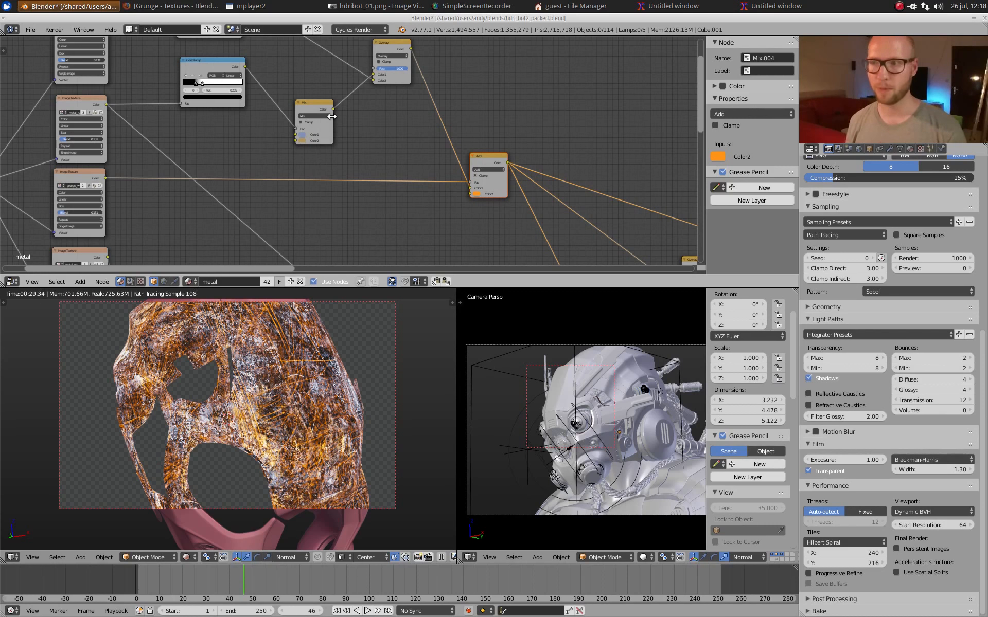
pyautogui.moveTo(430, 197); pyautogui.dragTo(549, 228, button='middle')
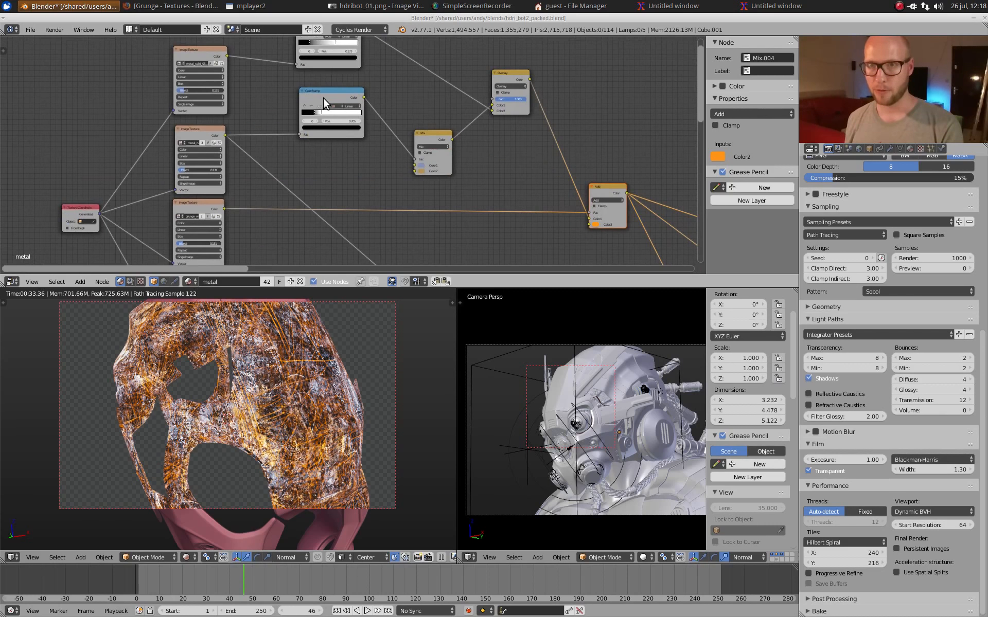
pyautogui.scroll(-7, 390, 139)
pyautogui.moveTo(439, 216); pyautogui.dragTo(450, 141, button='middle')
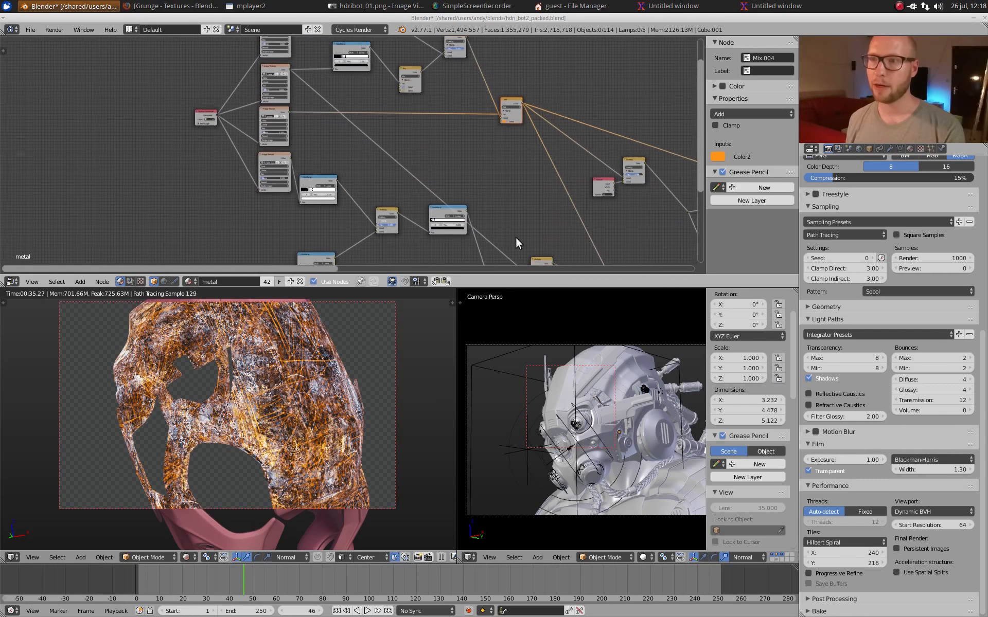
pyautogui.moveTo(516, 236); pyautogui.dragTo(528, 163, button='middle')
pyautogui.scroll(2, 365, 167)
pyautogui.moveTo(365, 168); pyautogui.dragTo(414, 135, button='middle')
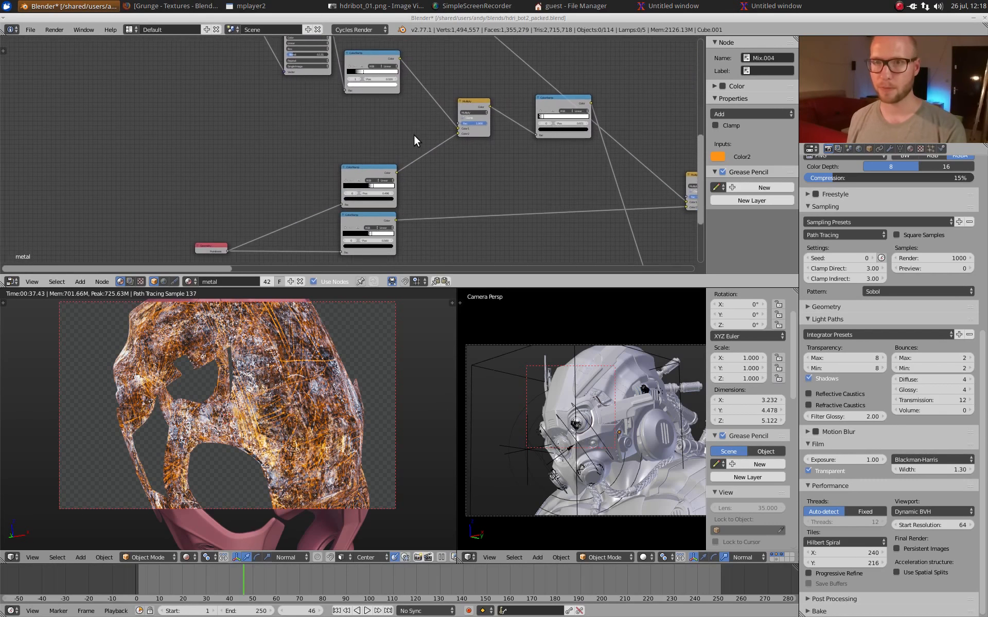
pyautogui.scroll(1, 413, 134)
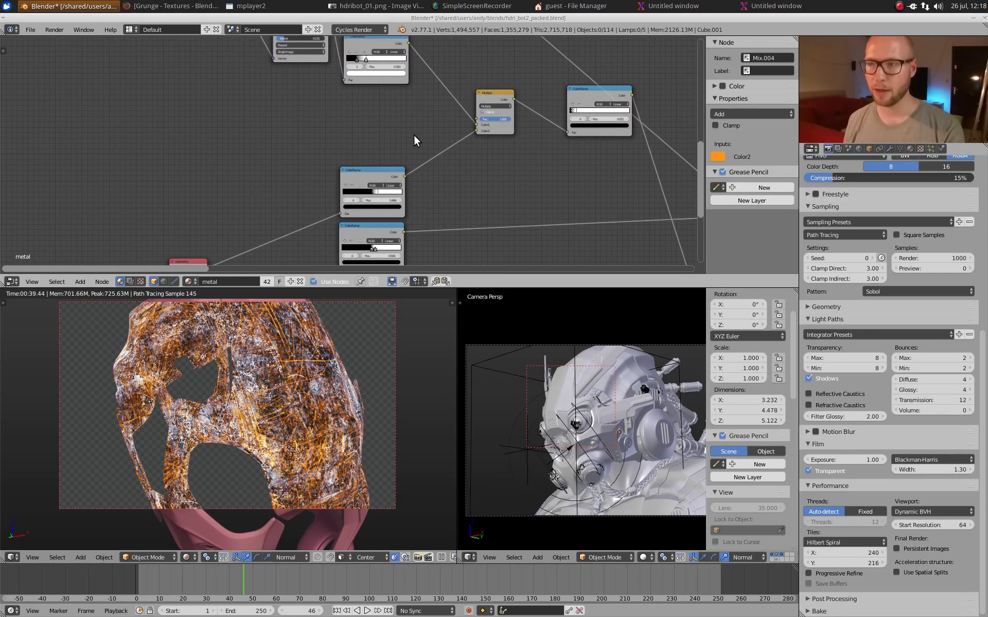
pyautogui.moveTo(397, 182); pyautogui.dragTo(421, 125, button='middle')
pyautogui.moveTo(249, 196); pyautogui.dragTo(394, 148, button='middle')
pyautogui.scroll(7, 430, 100)
pyautogui.scroll(12, 394, 147)
pyautogui.moveTo(499, 128); pyautogui.dragTo(363, 163, button='middle')
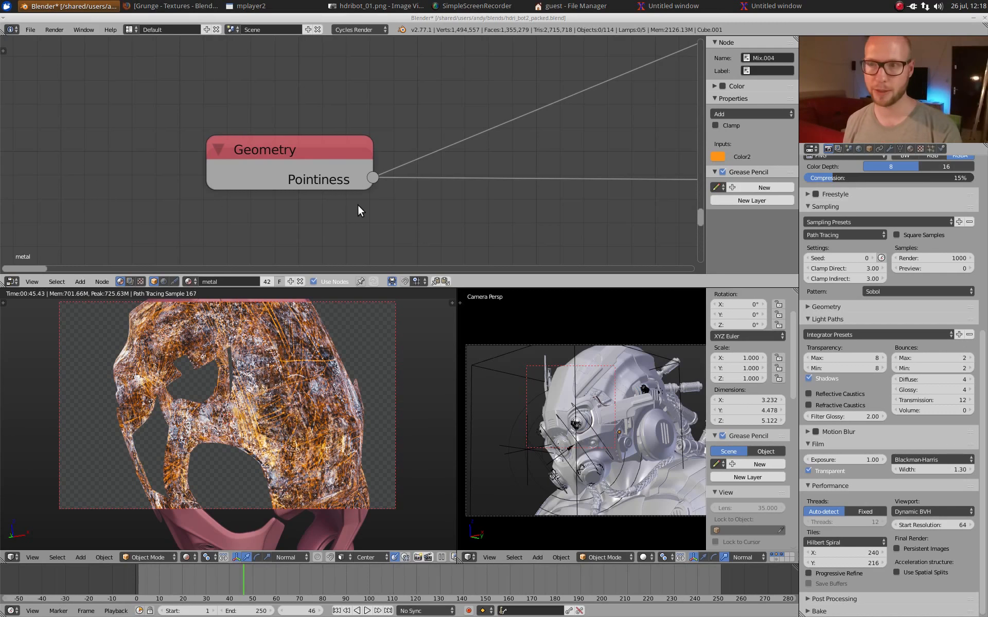
pyautogui.click(279, 177)
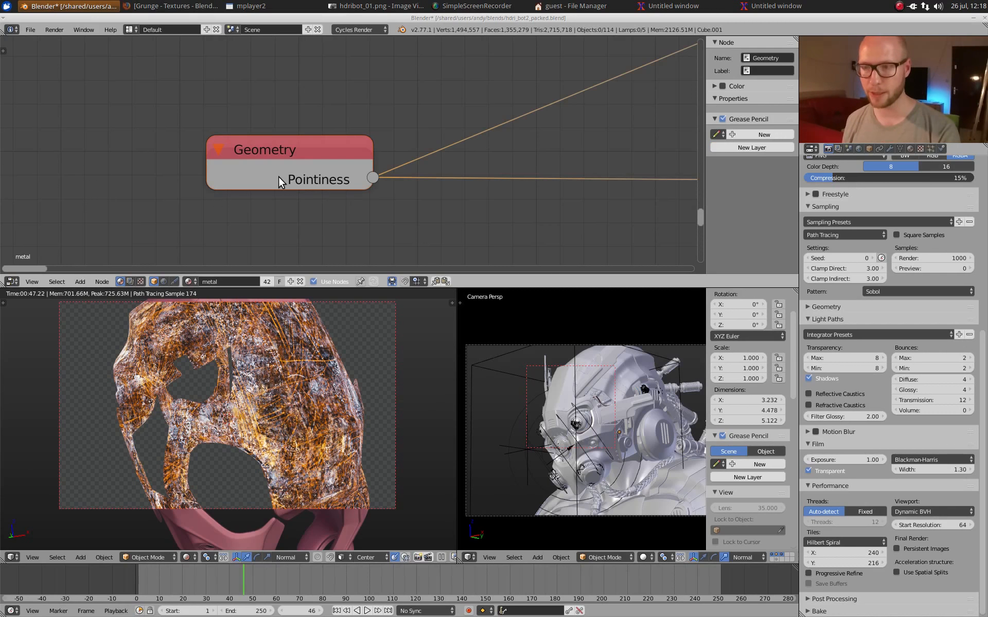
pyautogui.hotkey('ctrl', 'g')
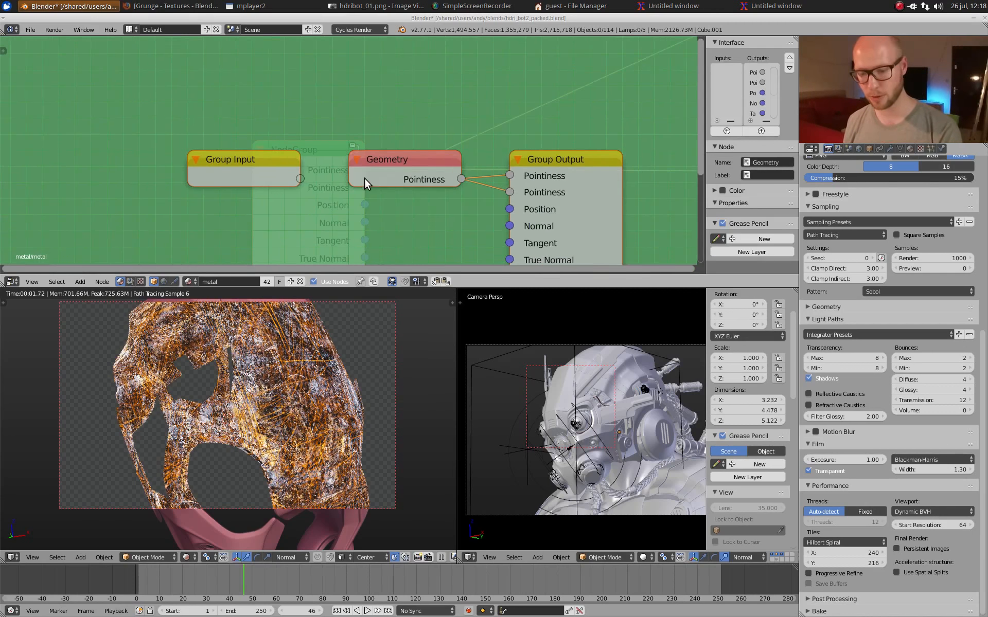
pyautogui.press('Tab')
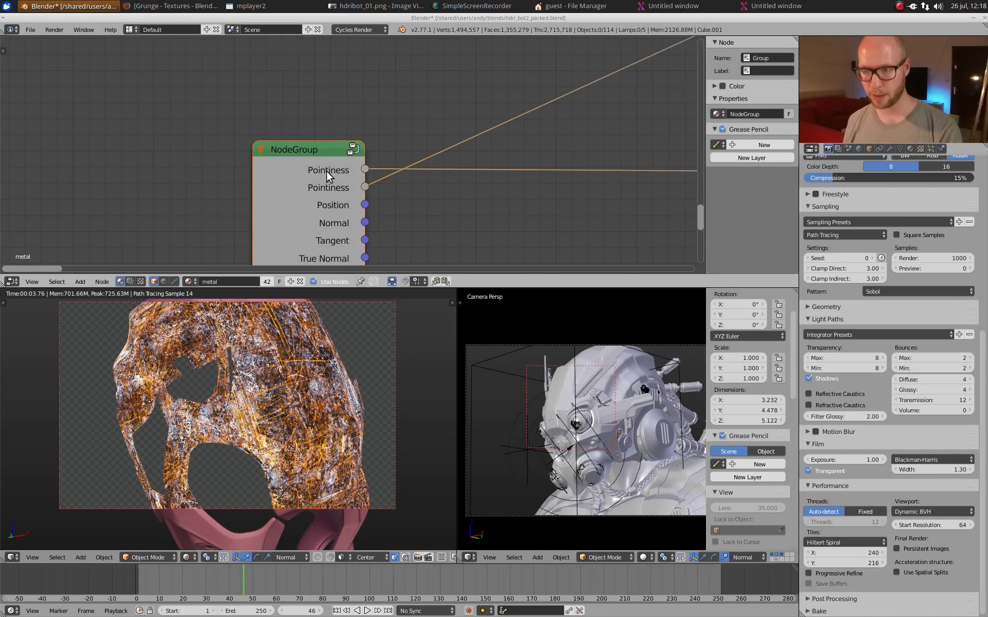
pyautogui.hotkey('ctrl', 'z')
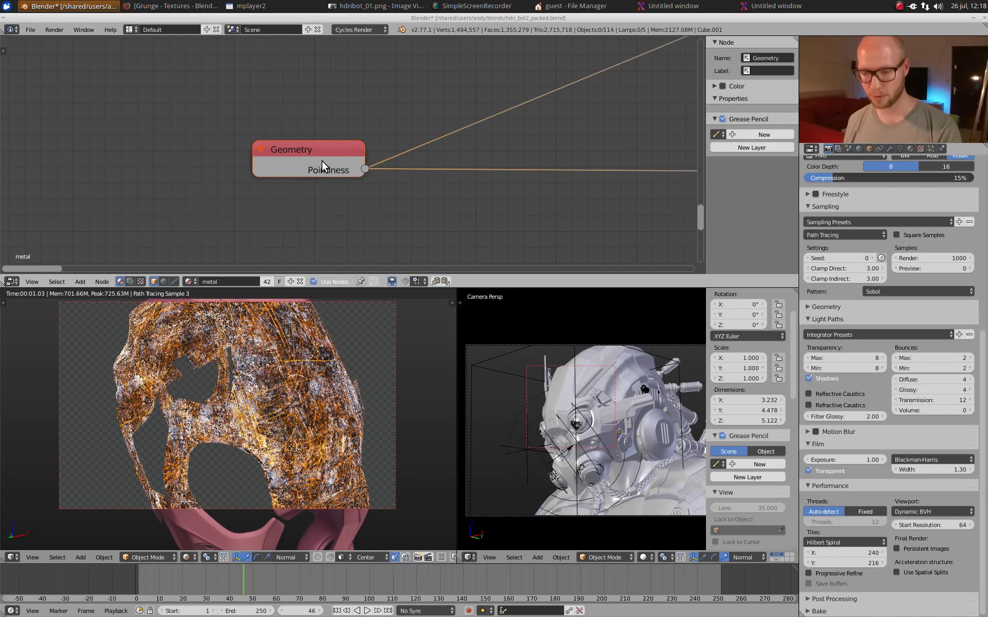
# Step: Unhide all the unused outputs of the Geometry node
pyautogui.hotkey('ctrl', 'h')
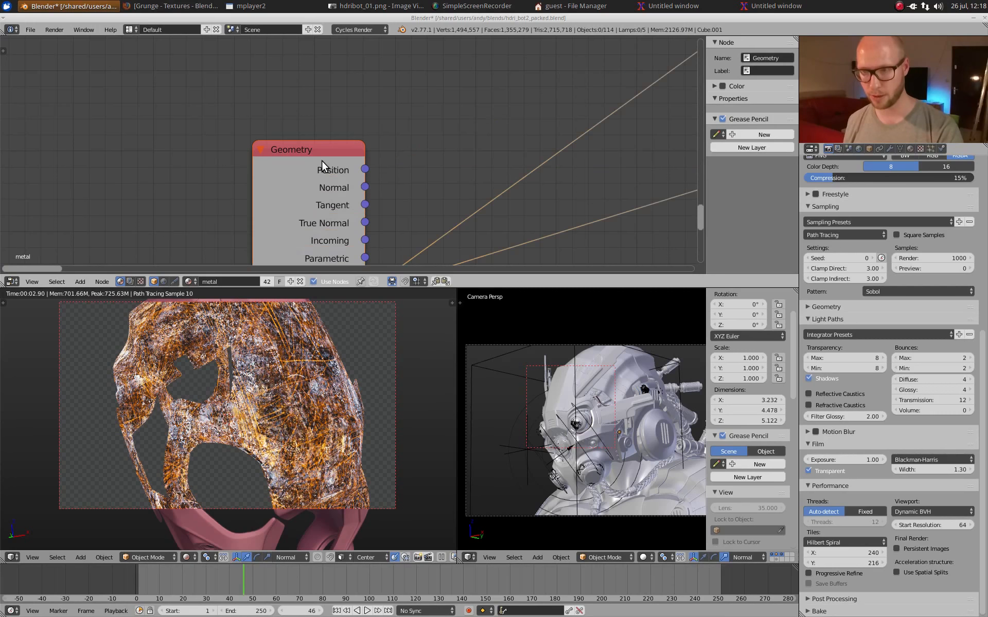
pyautogui.scroll(-2, 360, 194)
pyautogui.moveTo(368, 199); pyautogui.dragTo(344, 152, button='middle')
pyautogui.scroll(2, 344, 157)
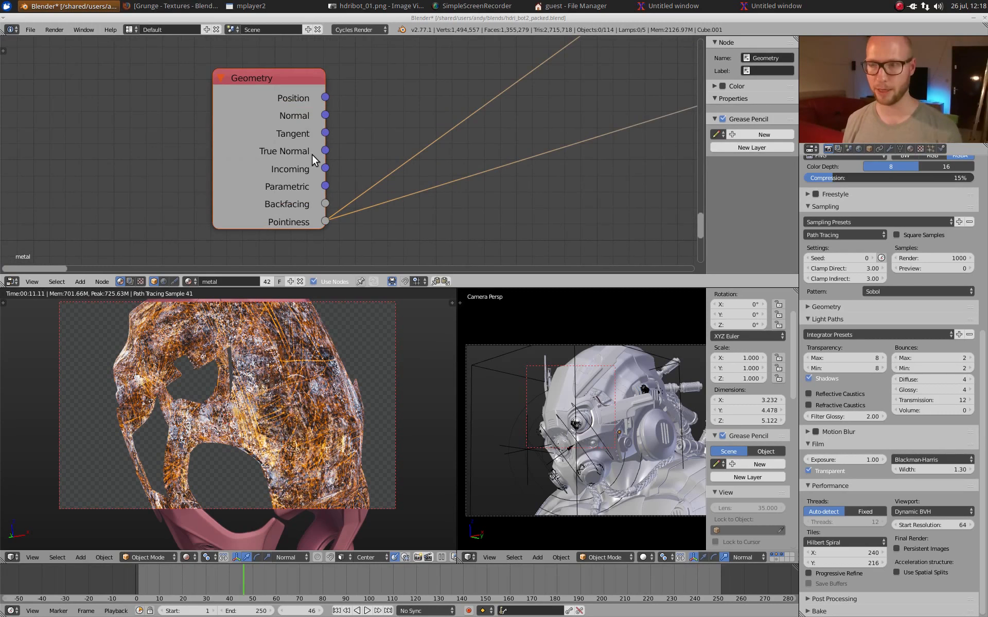
# Step: Preview the Geometry node's outputs one after another on the helmet shell, followed by the lower ColorRamp fed by Pointiness
pyautogui.scroll(-5, 348, 149)
pyautogui.moveTo(472, 144); pyautogui.dragTo(417, 91, button='middle')
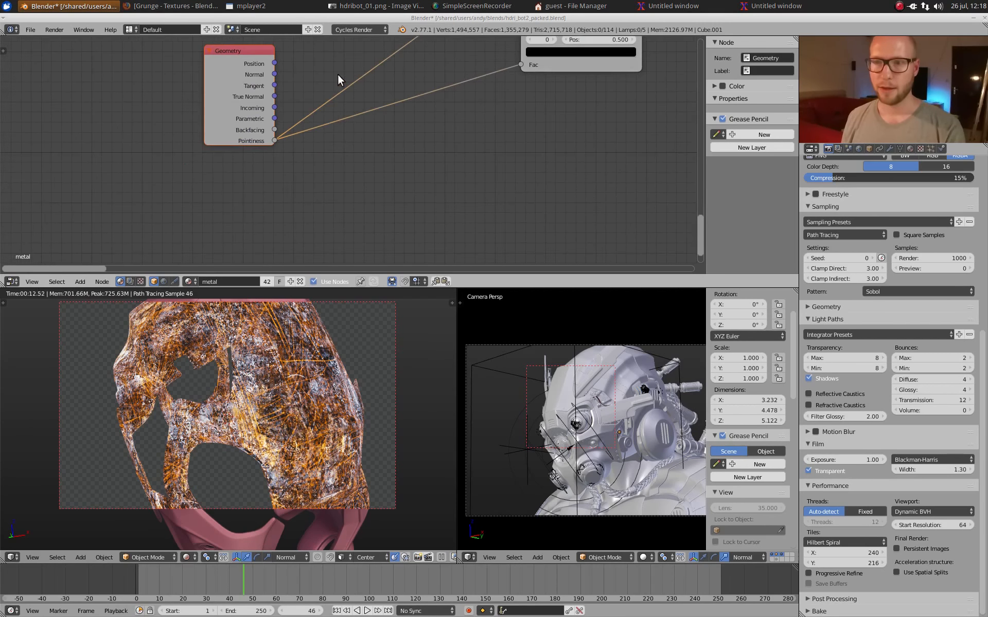
pyautogui.keyDown('ctrl'); pyautogui.keyDown('shift'); pyautogui.click(254, 94); pyautogui.keyUp('shift'); pyautogui.keyUp('ctrl')
pyautogui.moveTo(350, 84); pyautogui.dragTo(353, 186, button='middle')
pyautogui.keyDown('ctrl'); pyautogui.keyDown('shift'); pyautogui.click(242, 184); pyautogui.keyUp('shift'); pyautogui.keyUp('ctrl')
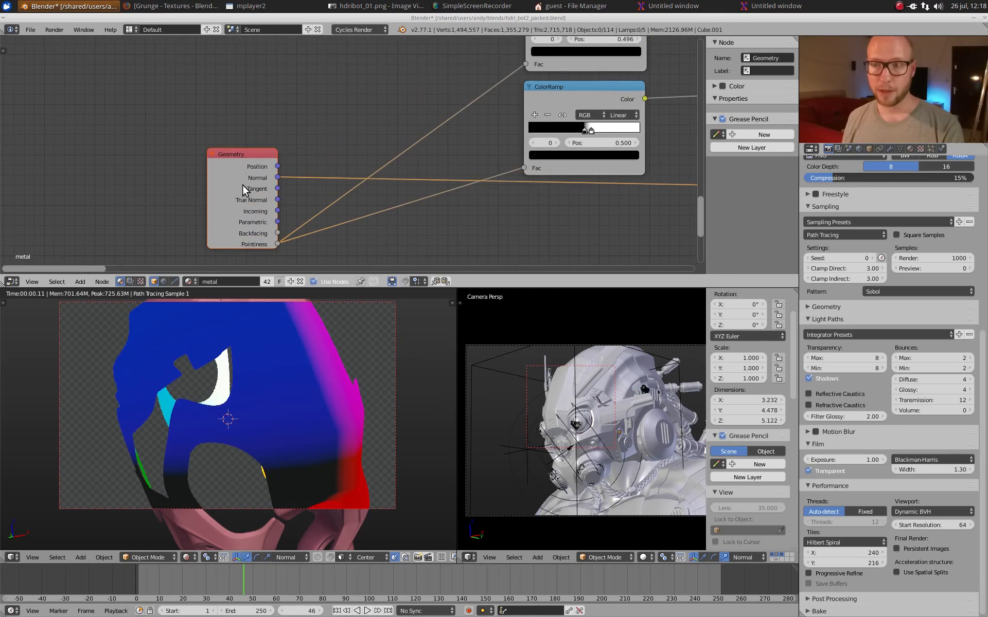
pyautogui.keyDown('ctrl'); pyautogui.keyDown('shift'); pyautogui.click(242, 184); pyautogui.keyUp('shift'); pyautogui.keyUp('ctrl')
pyautogui.keyDown('ctrl'); pyautogui.keyDown('shift'); pyautogui.click(242, 184); pyautogui.keyUp('shift'); pyautogui.keyUp('ctrl')
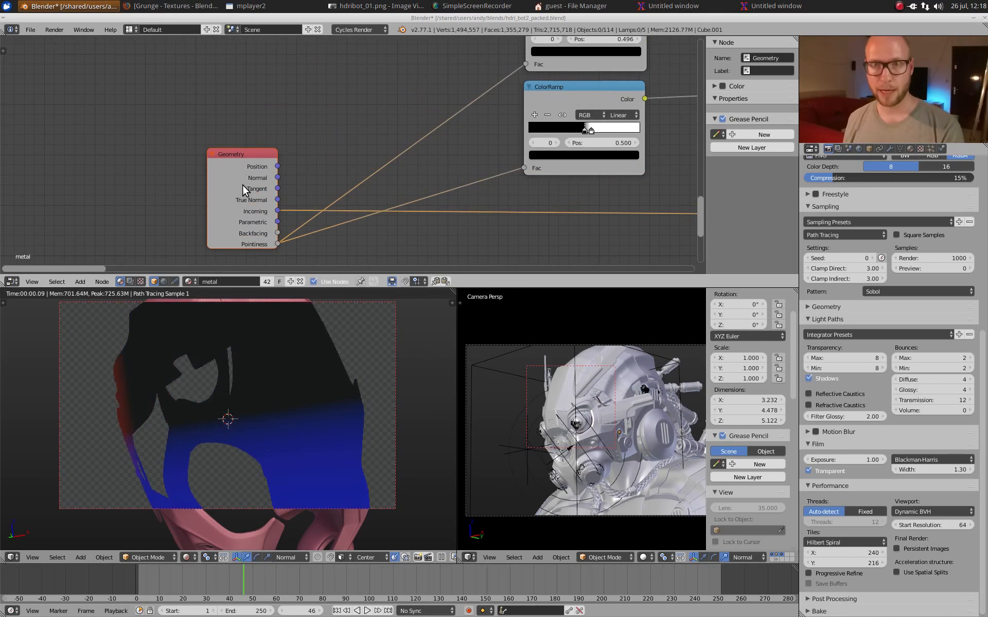
pyautogui.keyDown('ctrl'); pyautogui.keyDown('shift'); pyautogui.click(242, 185); pyautogui.keyUp('shift'); pyautogui.keyUp('ctrl')
pyautogui.keyDown('ctrl'); pyautogui.keyDown('shift'); pyautogui.click(242, 184); pyautogui.keyUp('shift'); pyautogui.keyUp('ctrl')
pyautogui.keyDown('ctrl'); pyautogui.keyDown('shift'); pyautogui.click(243, 184); pyautogui.keyUp('shift'); pyautogui.keyUp('ctrl')
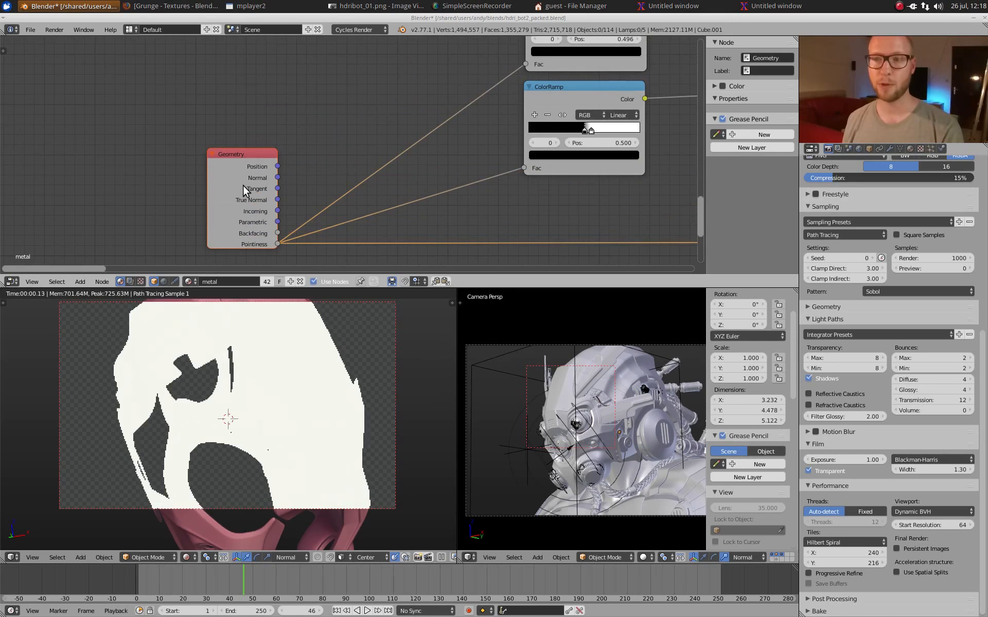
pyautogui.keyDown('ctrl'); pyautogui.keyDown('shift'); pyautogui.click(588, 97); pyautogui.keyUp('shift'); pyautogui.keyUp('ctrl')
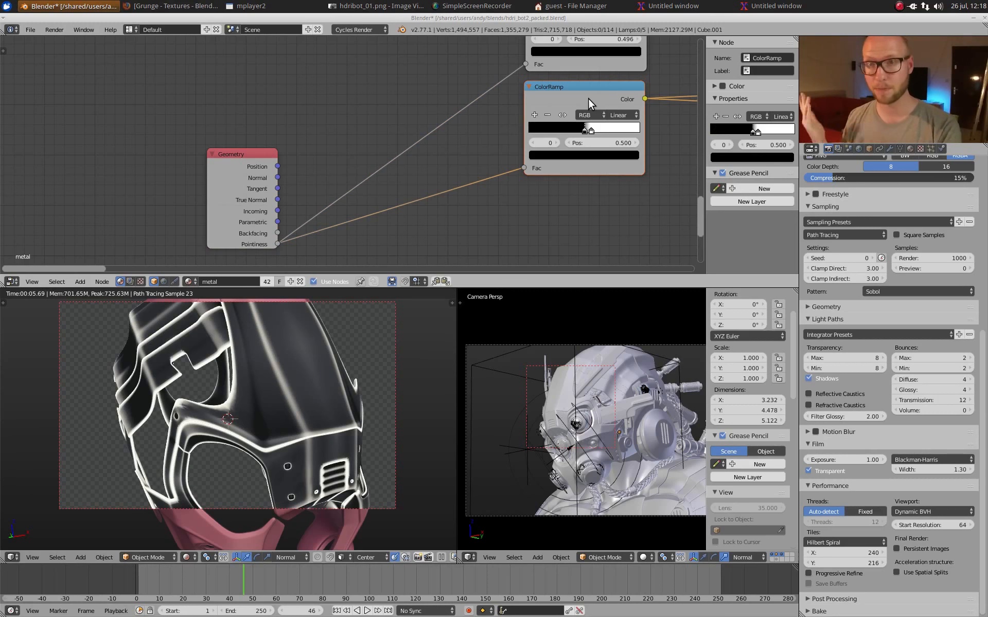
pyautogui.moveTo(403, 216); pyautogui.dragTo(292, 259, button='middle')
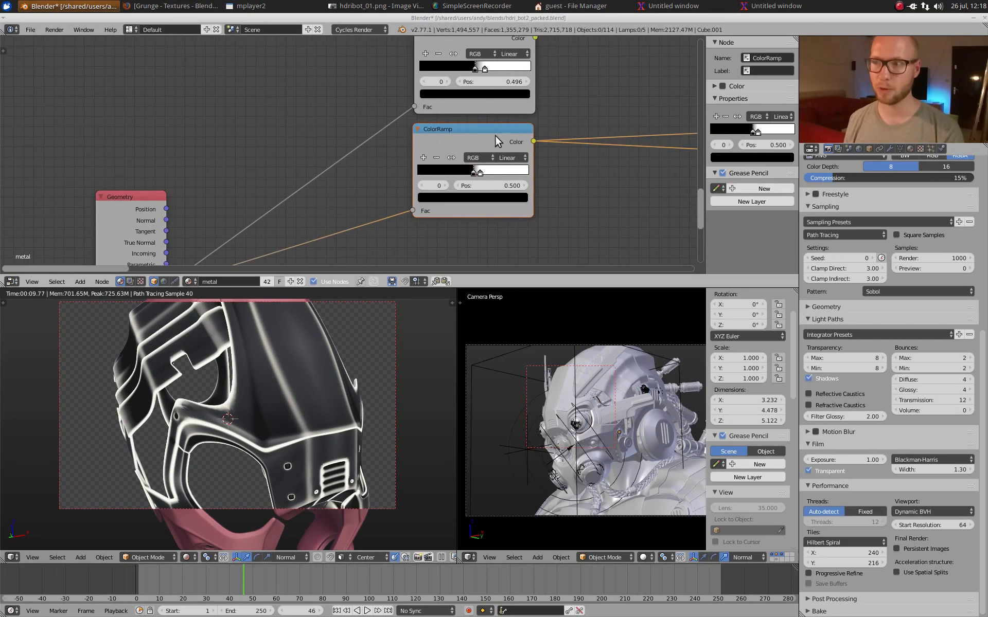
# Step: Compare the two ColorRamps fed by Pointiness and preview the upper one on the helmet shell
pyautogui.moveTo(576, 102); pyautogui.dragTo(545, 150, button='middle')
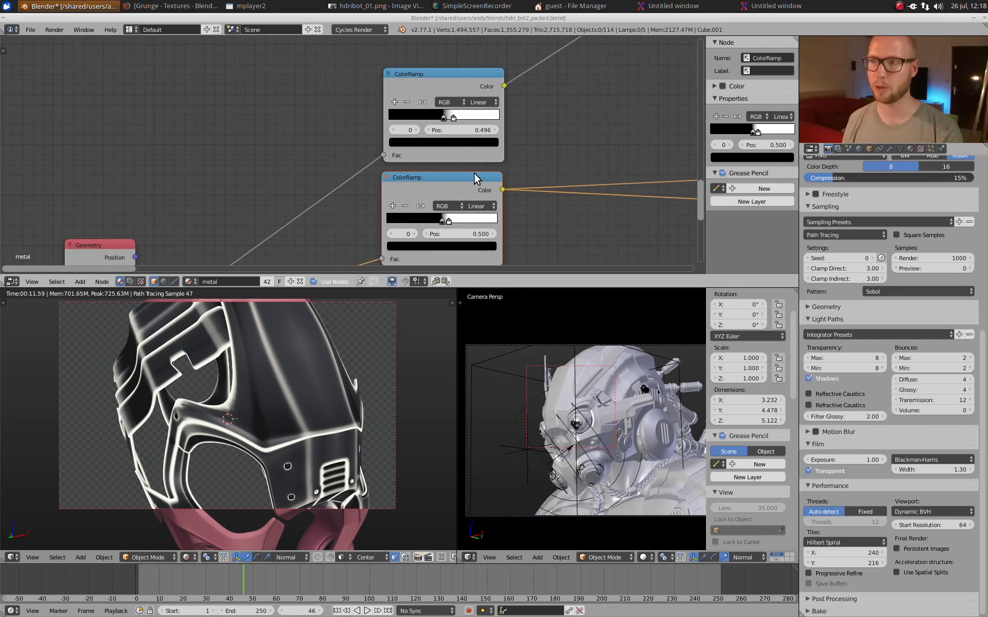
pyautogui.scroll(-7, 474, 173)
pyautogui.moveTo(491, 177); pyautogui.dragTo(482, 176, button='middle')
pyautogui.scroll(5, 405, 165)
pyautogui.moveTo(404, 165); pyautogui.dragTo(442, 138, button='middle')
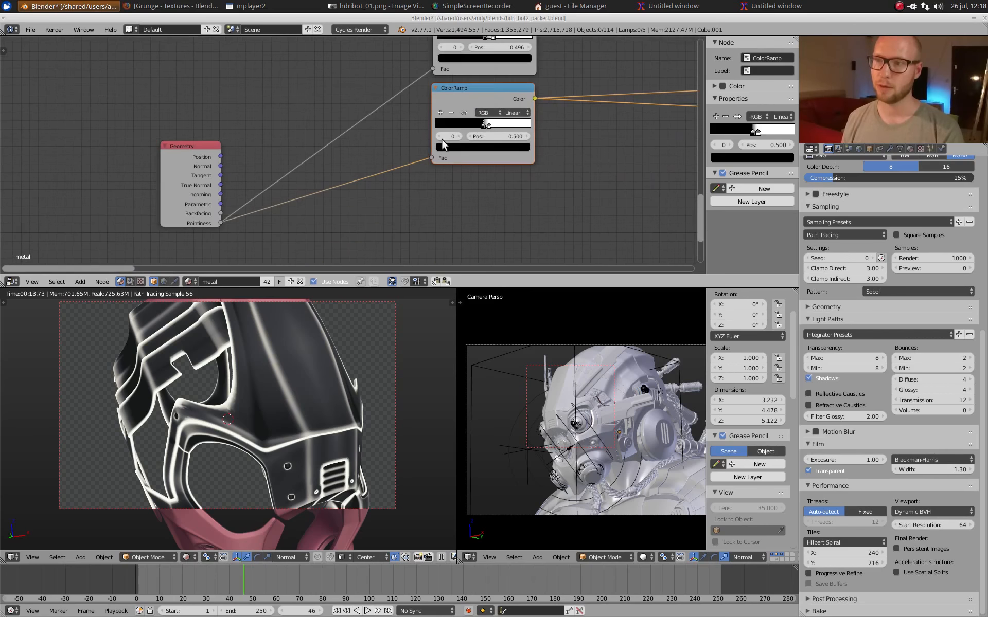
pyautogui.moveTo(482, 68); pyautogui.dragTo(449, 144, button='middle')
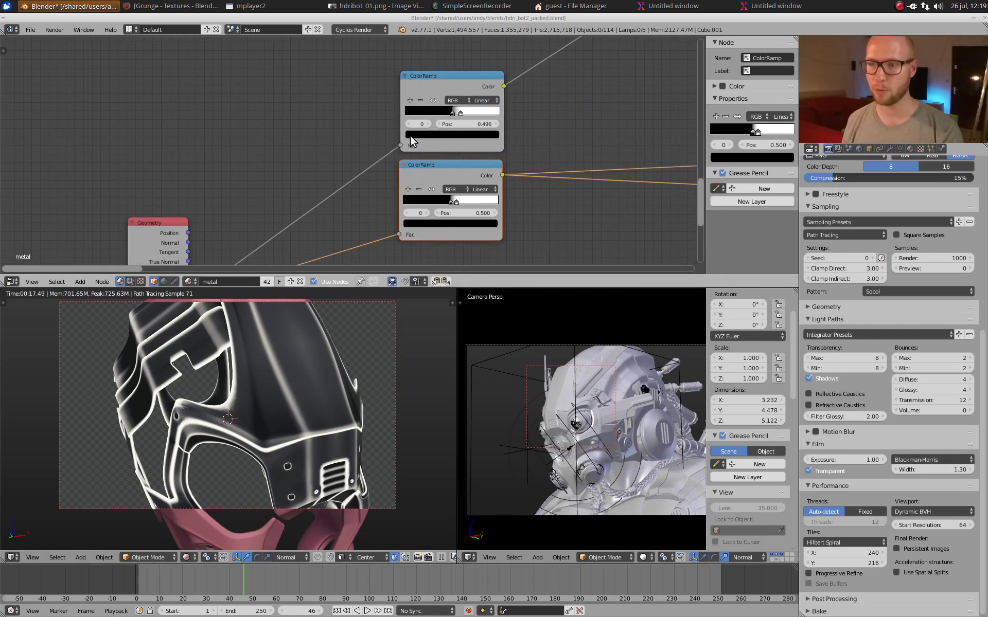
pyautogui.keyDown('ctrl'); pyautogui.keyDown('shift'); pyautogui.click(478, 80); pyautogui.keyUp('shift'); pyautogui.keyUp('ctrl')
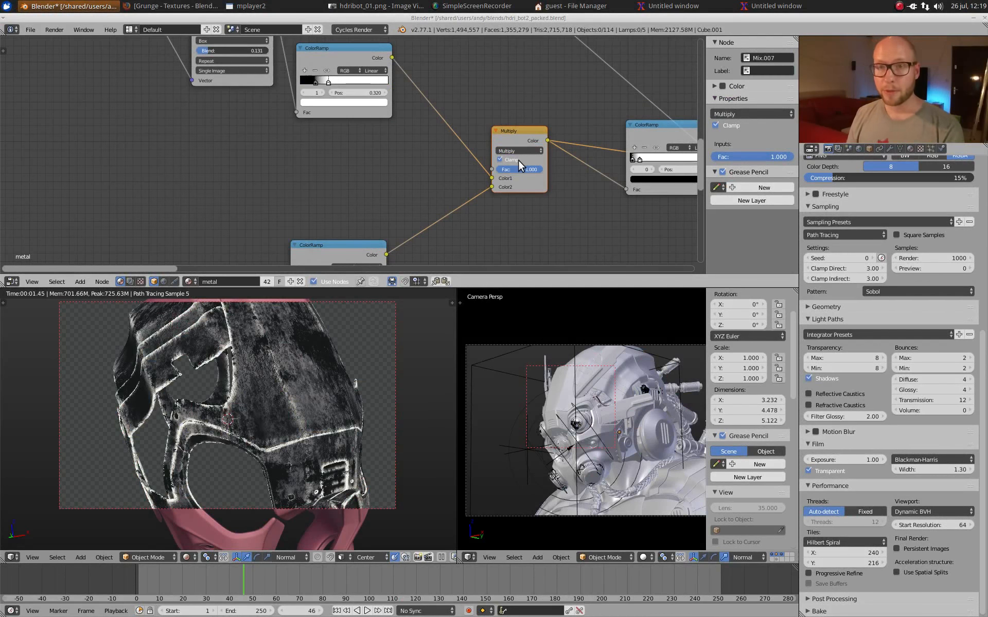
# Step: Preview the box-mapped metal Image Texture that feeds the edge-wear mask on the helmet shell
pyautogui.moveTo(434, 111); pyautogui.dragTo(455, 236, button='middle')
pyautogui.scroll(-2, 467, 170)
pyautogui.scroll(2, 455, 237)
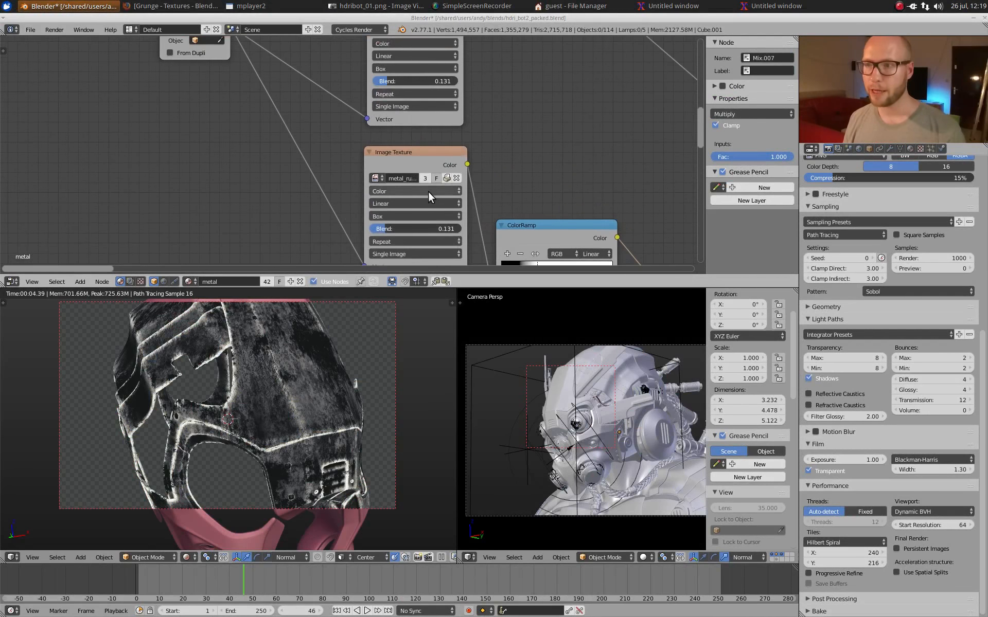
pyautogui.keyDown('ctrl'); pyautogui.keyDown('shift'); pyautogui.click(427, 155); pyautogui.keyUp('shift'); pyautogui.keyUp('ctrl')
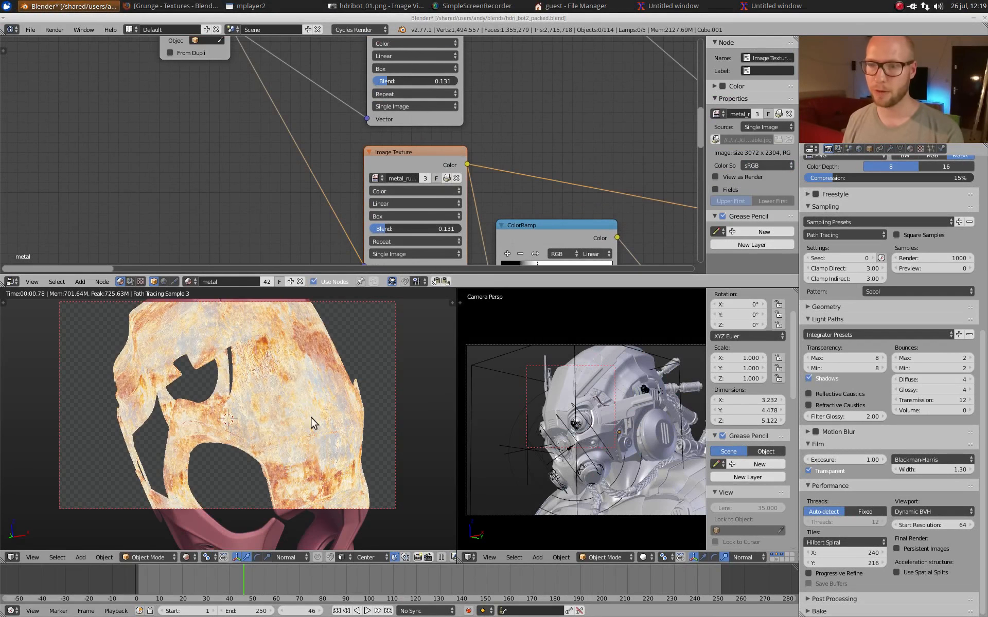
pyautogui.moveTo(396, 131); pyautogui.dragTo(392, 268, button='middle')
pyautogui.moveTo(427, 145); pyautogui.dragTo(419, 34, button='middle')
pyautogui.press('KP_0')
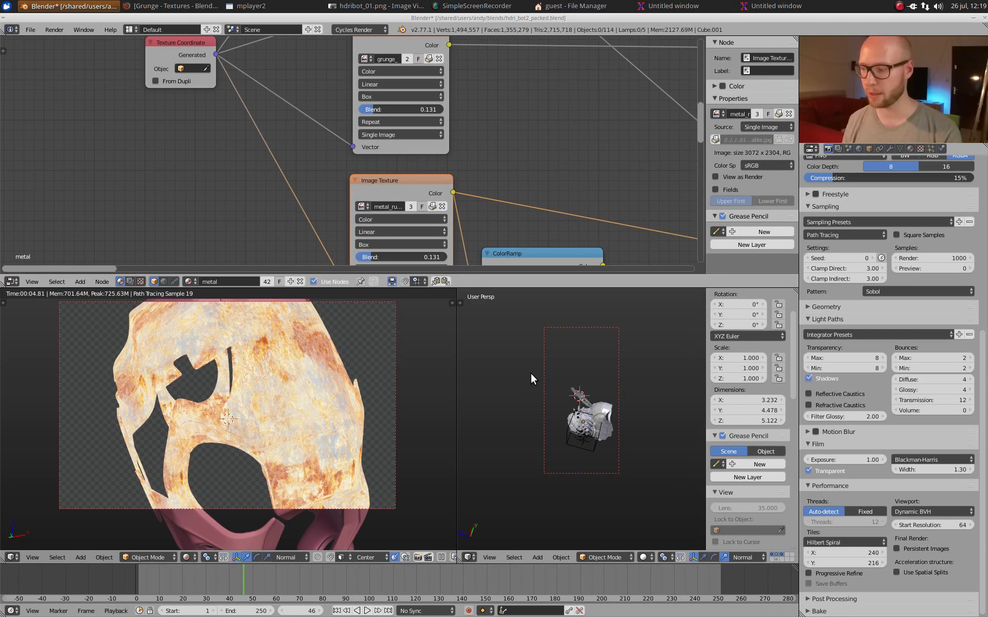
pyautogui.press('KP_0')
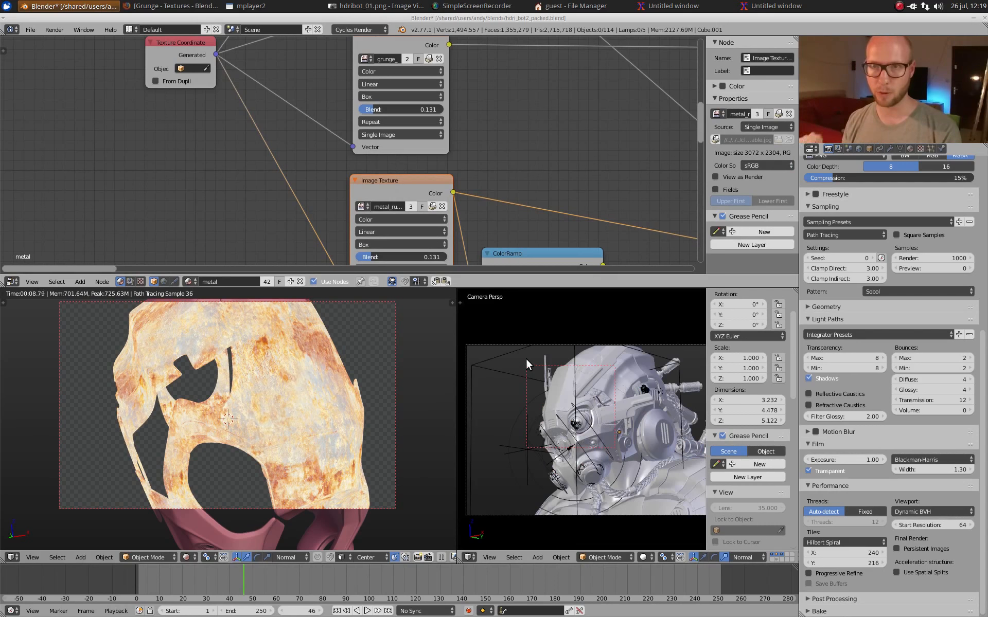
# Step: Preview the ColorRamp that turns the metal image texture into a black-and-white mask
pyautogui.scroll(-2, 531, 178)
pyautogui.moveTo(531, 178); pyautogui.dragTo(461, 123, button='middle')
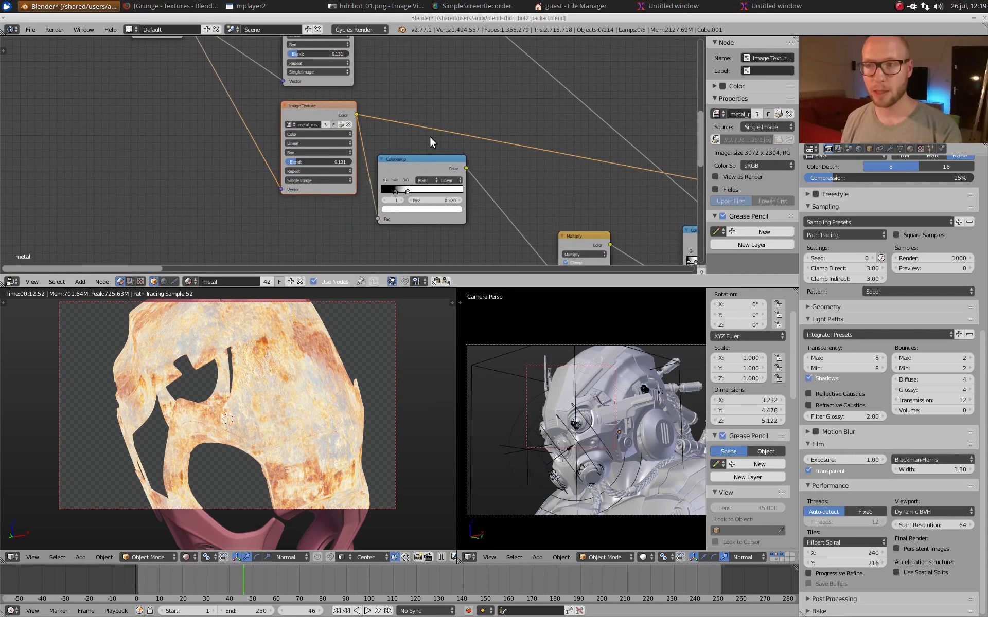
pyautogui.keyDown('ctrl'); pyautogui.keyDown('shift'); pyautogui.click(431, 168); pyautogui.keyUp('shift'); pyautogui.keyUp('ctrl')
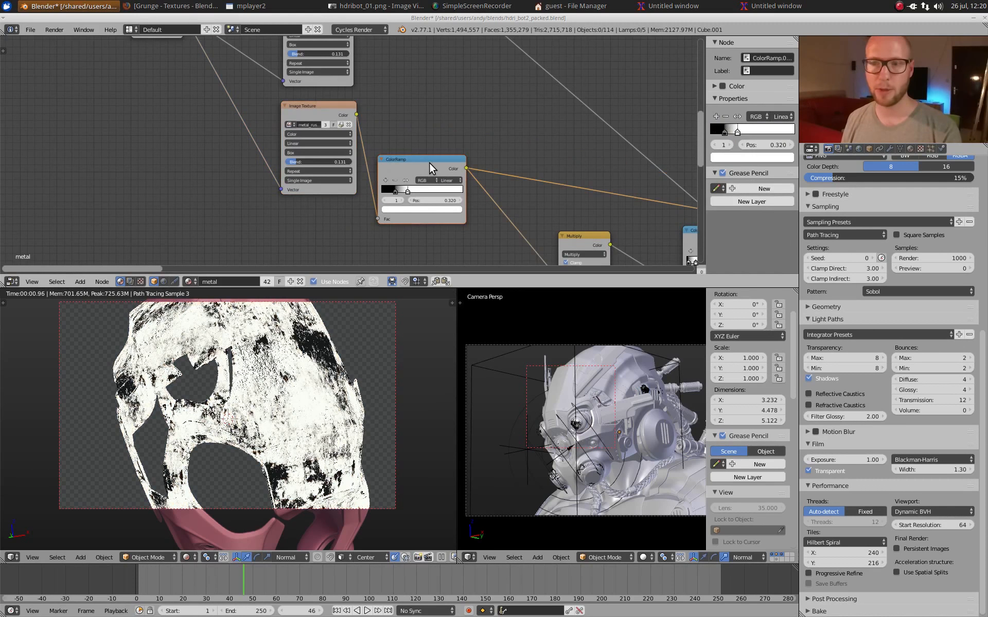
pyautogui.moveTo(502, 186); pyautogui.dragTo(482, 166, button='middle')
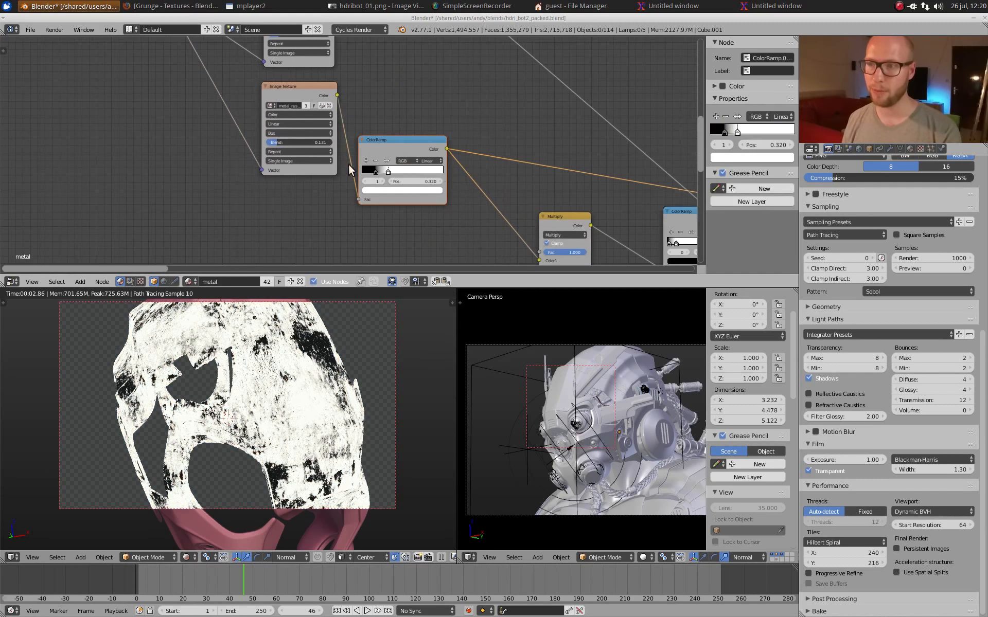
# Step: Preview the Multiply node combining the texture mask with the upper Pointiness ramp, and inspect the helmet's edges up close
pyautogui.moveTo(506, 213); pyautogui.dragTo(411, 151, button='middle')
pyautogui.moveTo(471, 251); pyautogui.dragTo(499, 186, button='middle')
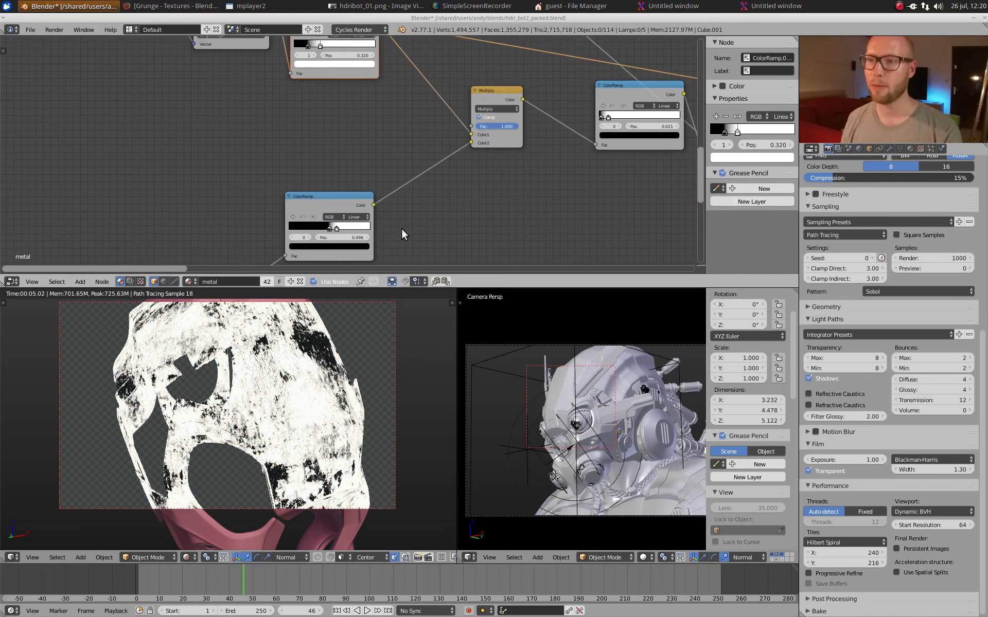
pyautogui.moveTo(359, 212); pyautogui.dragTo(359, 212, button='middle')
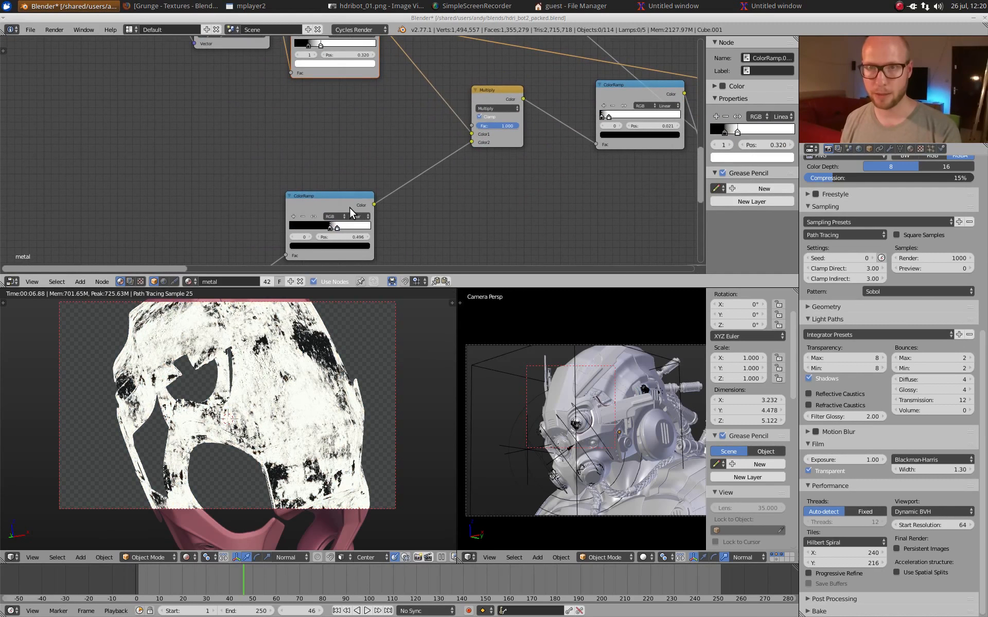
pyautogui.keyDown('ctrl'); pyautogui.keyDown('shift'); pyautogui.click(481, 97); pyautogui.keyUp('shift'); pyautogui.keyUp('ctrl')
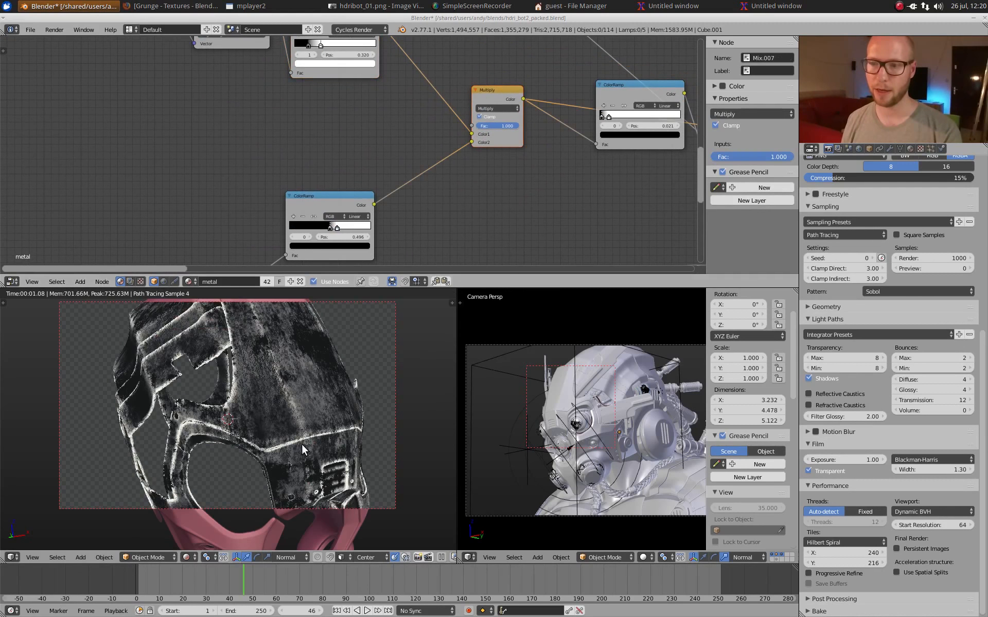
pyautogui.scroll(4, 301, 443)
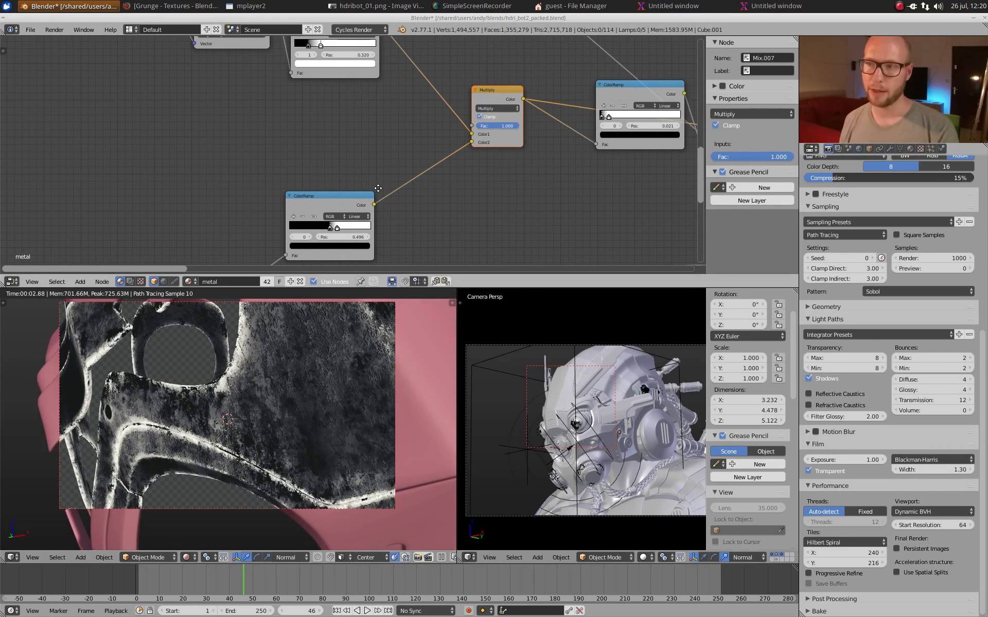
pyautogui.scroll(2, 374, 163)
pyautogui.scroll(1, 319, 193)
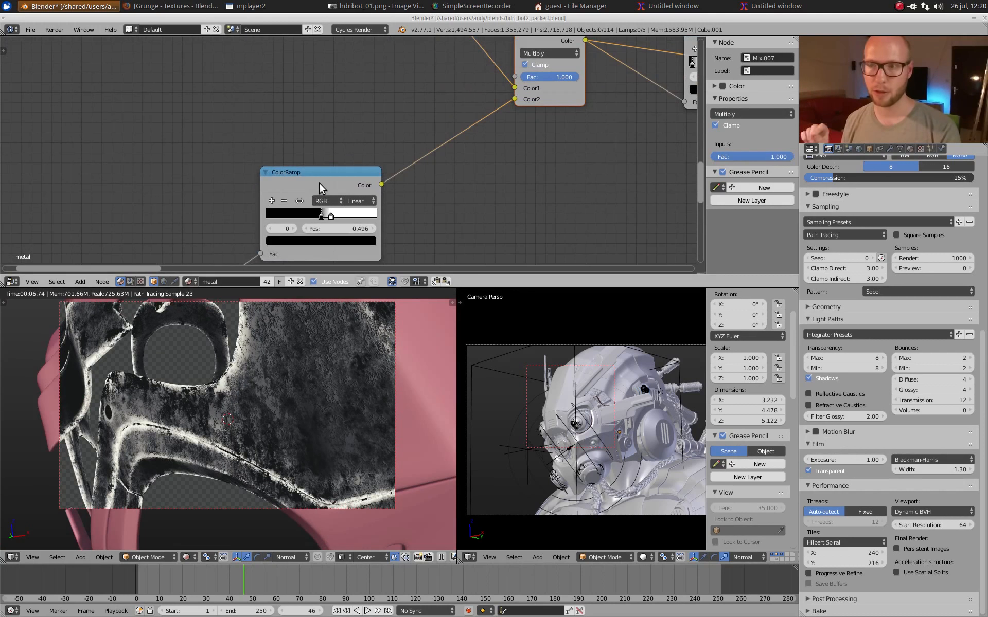
# Step: Trace both Pointiness ramps to the Multiply node and preview the high-contrast ColorRamp that follows it across the whole helmet shell
pyautogui.scroll(-5, 321, 183)
pyautogui.moveTo(340, 244); pyautogui.dragTo(336, 157, button='middle')
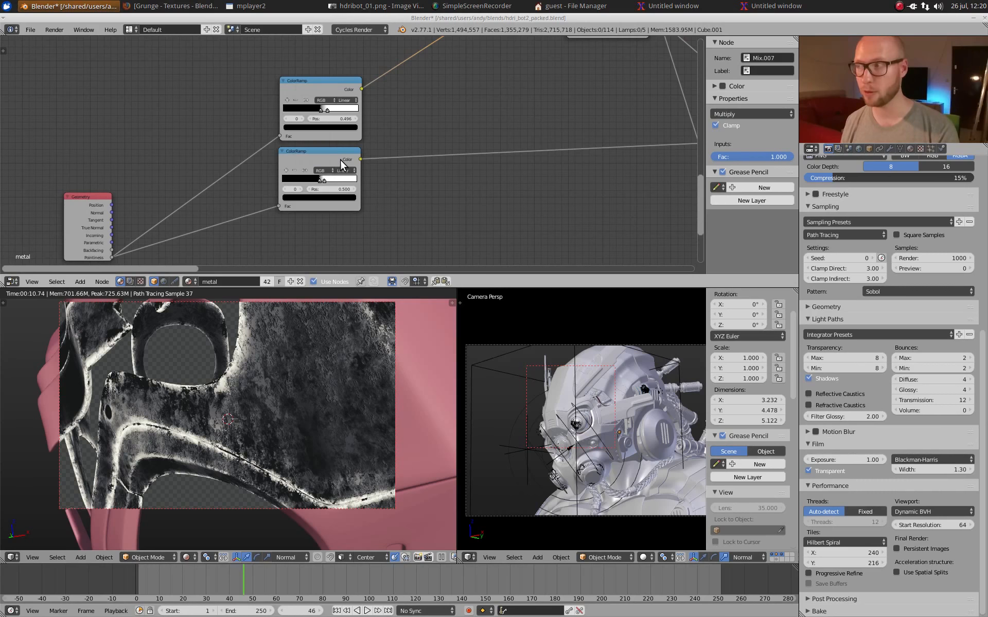
pyautogui.moveTo(406, 165); pyautogui.dragTo(396, 277, button='middle')
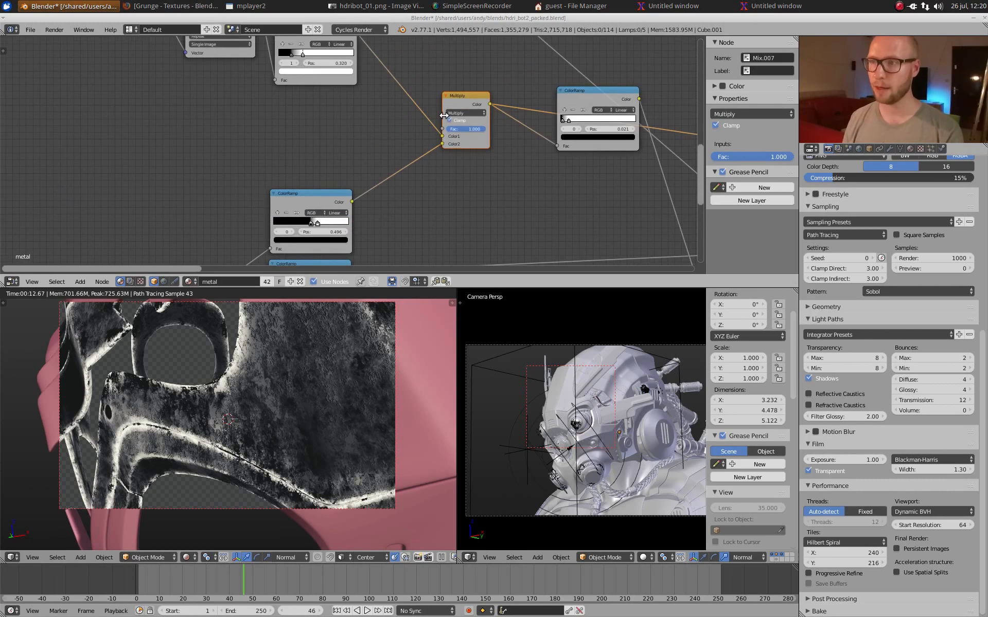
pyautogui.moveTo(471, 108); pyautogui.dragTo(397, 117, button='middle')
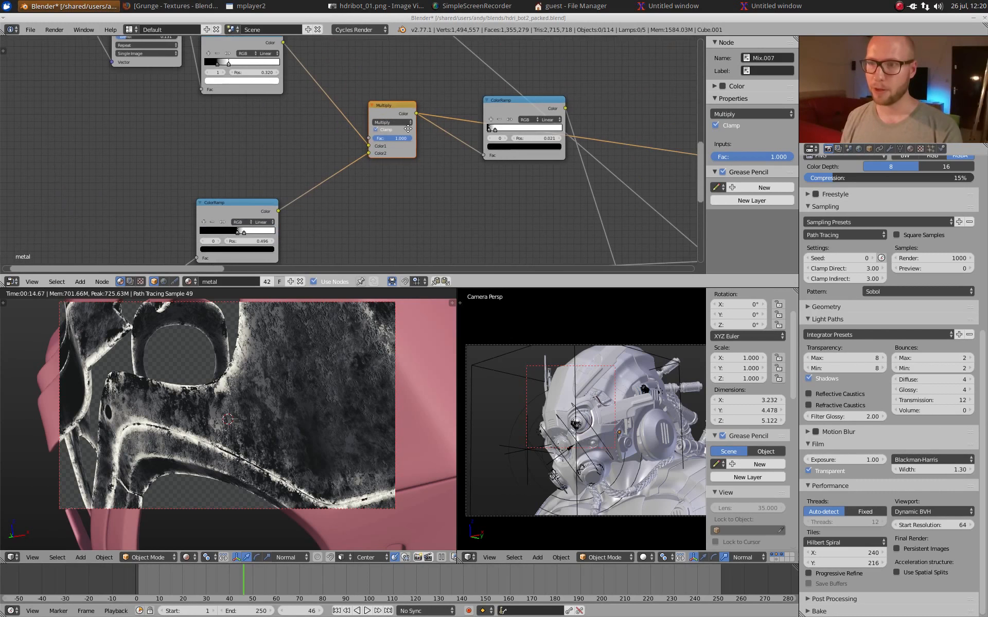
pyautogui.click(510, 105)
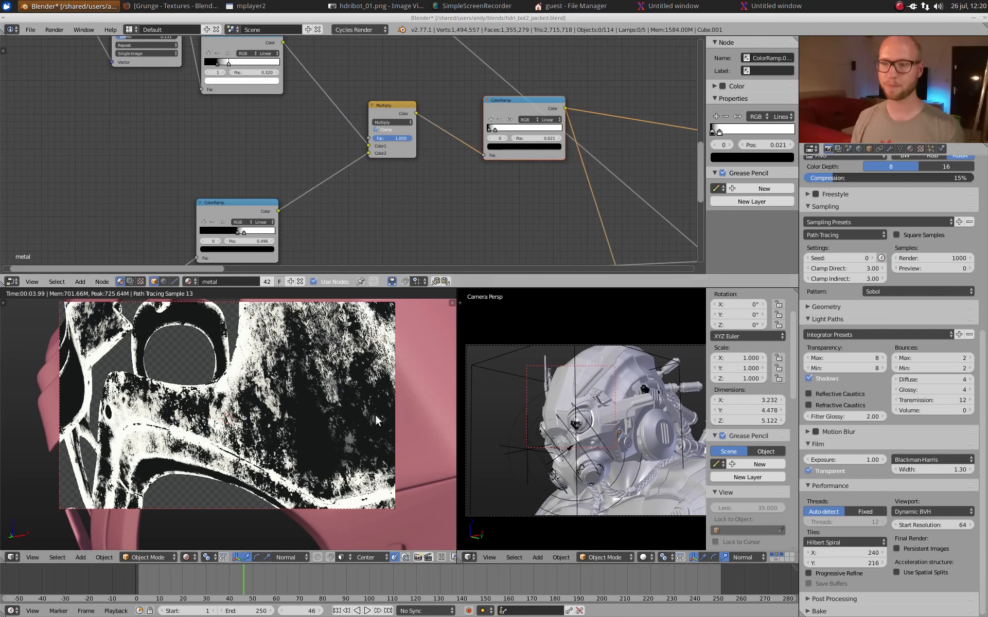
pyautogui.scroll(-5, 369, 404)
pyautogui.moveTo(360, 397); pyautogui.dragTo(292, 407, button='middle')
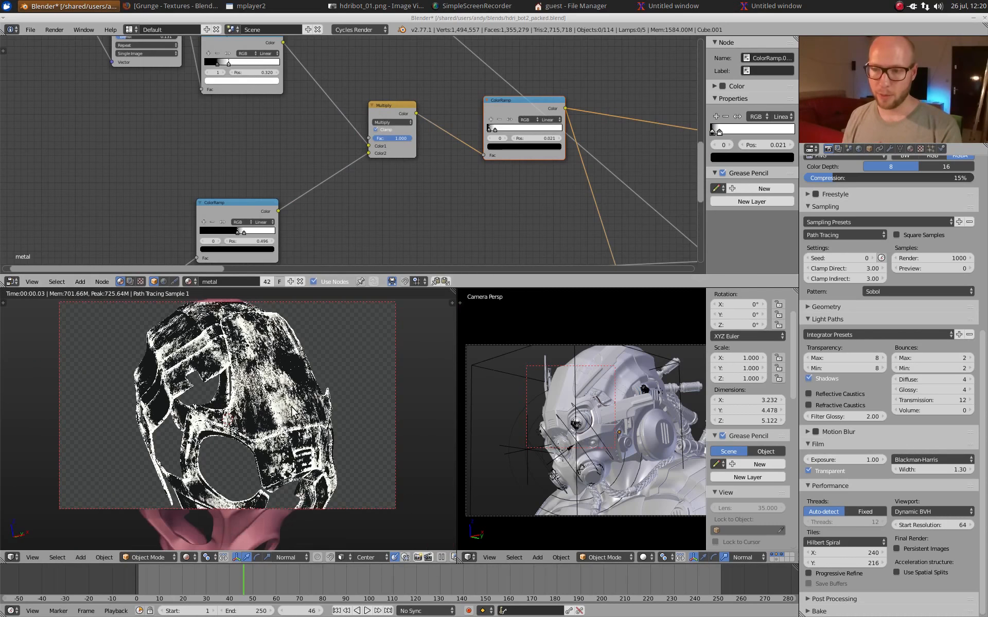
# Step: Compare the plain upper Pointiness ramp with the finished high-contrast edge mask on the other side of the helmet shell
pyautogui.scroll(4, 291, 406)
pyautogui.moveTo(241, 203); pyautogui.dragTo(351, 58, button='middle')
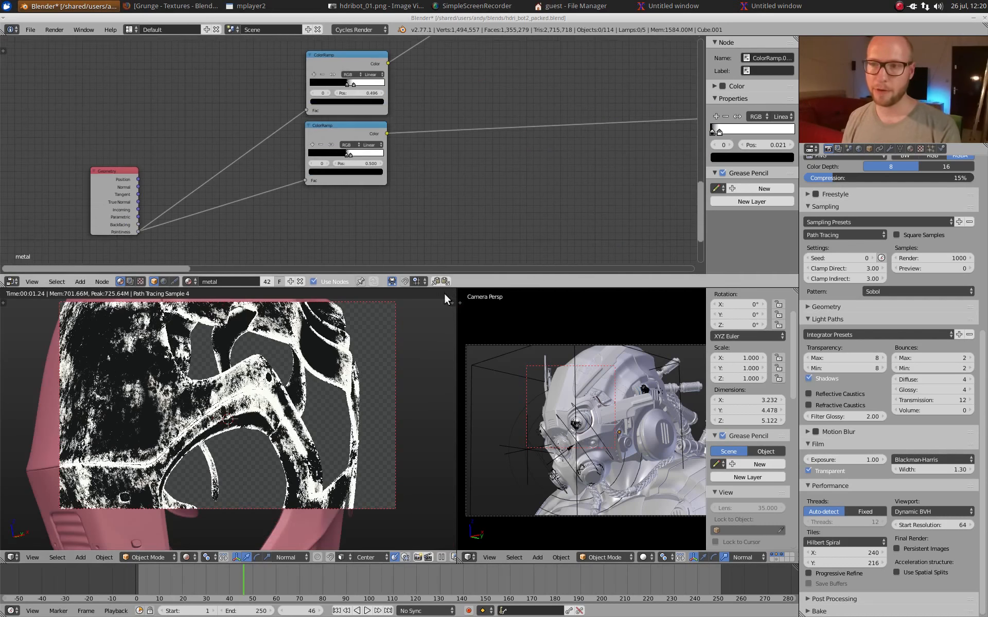
pyautogui.keyDown('ctrl'); pyautogui.keyDown('shift'); pyautogui.click(349, 60); pyautogui.keyUp('shift'); pyautogui.keyUp('ctrl')
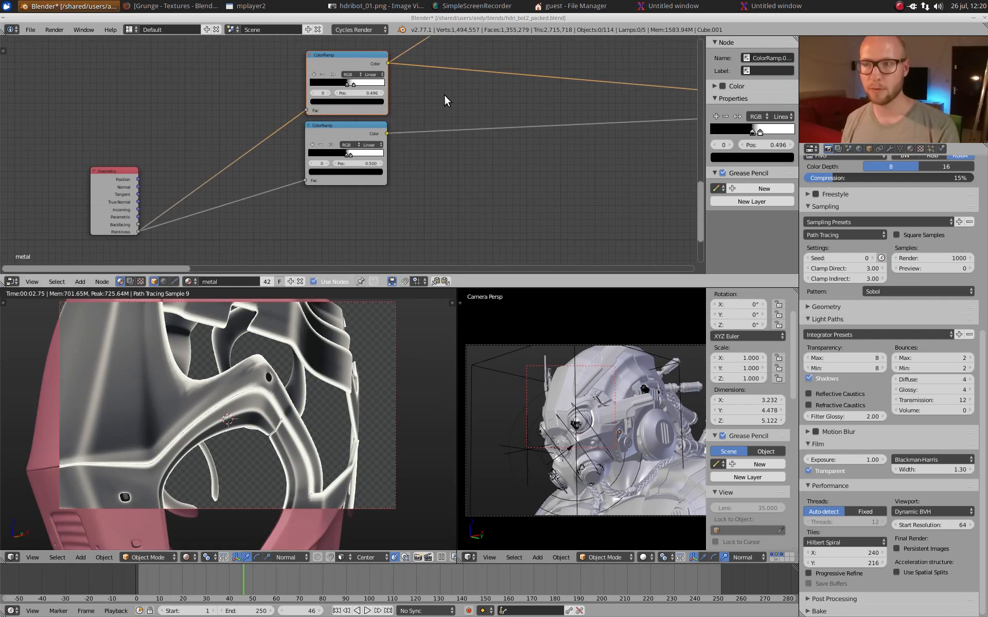
pyautogui.moveTo(467, 110); pyautogui.dragTo(381, 214, button='middle')
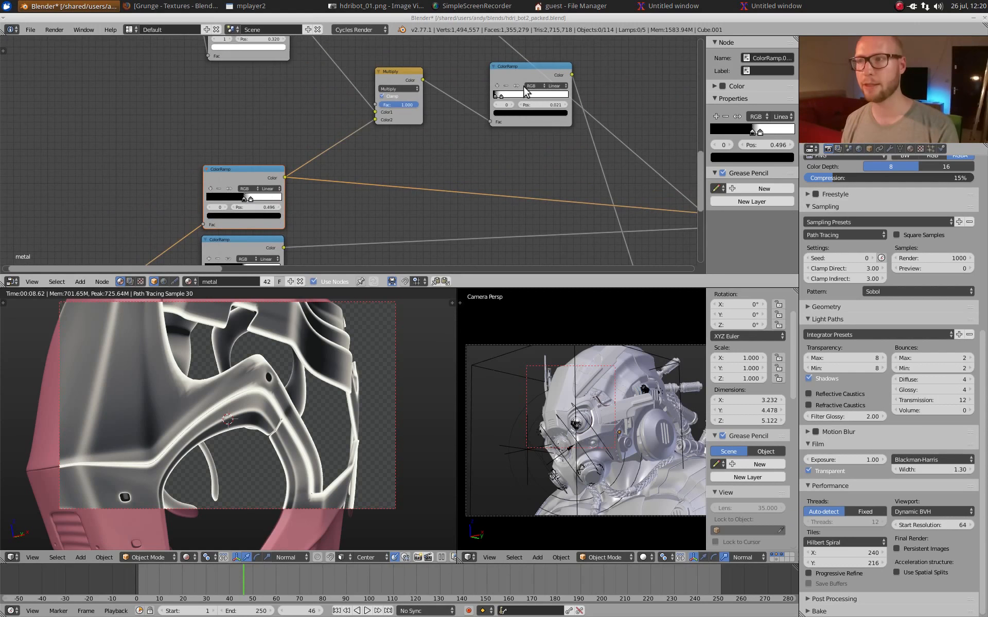
pyautogui.keyDown('ctrl'); pyautogui.keyDown('shift'); pyautogui.click(514, 69); pyautogui.keyUp('shift'); pyautogui.keyUp('ctrl')
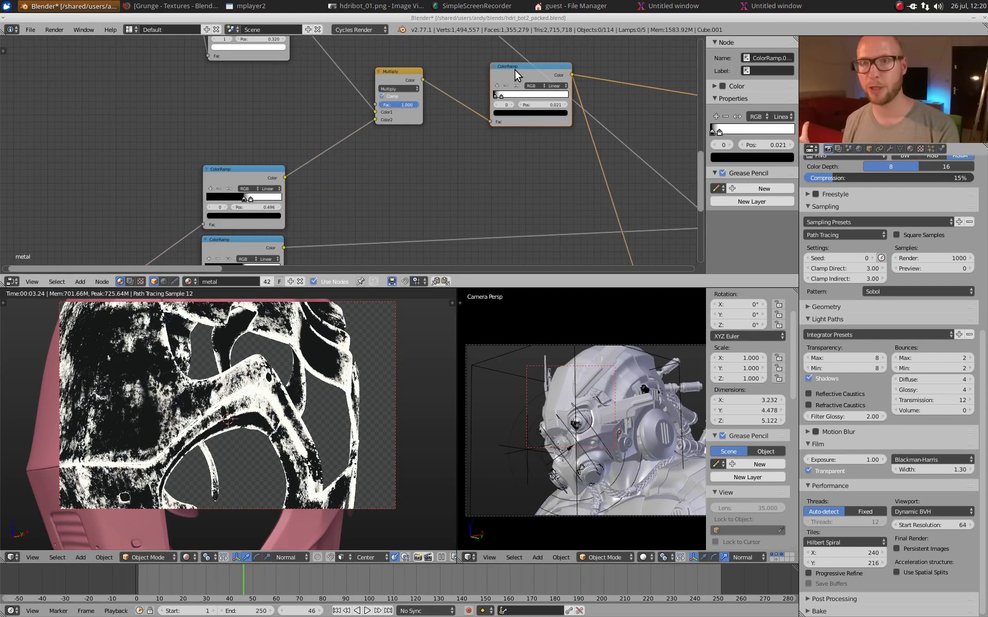
# Step: Highlight the Pointiness mask nodes and the image texture mixing nodes as groups in the metal node tree, and deselect everything
pyautogui.scroll(-3, 370, 134)
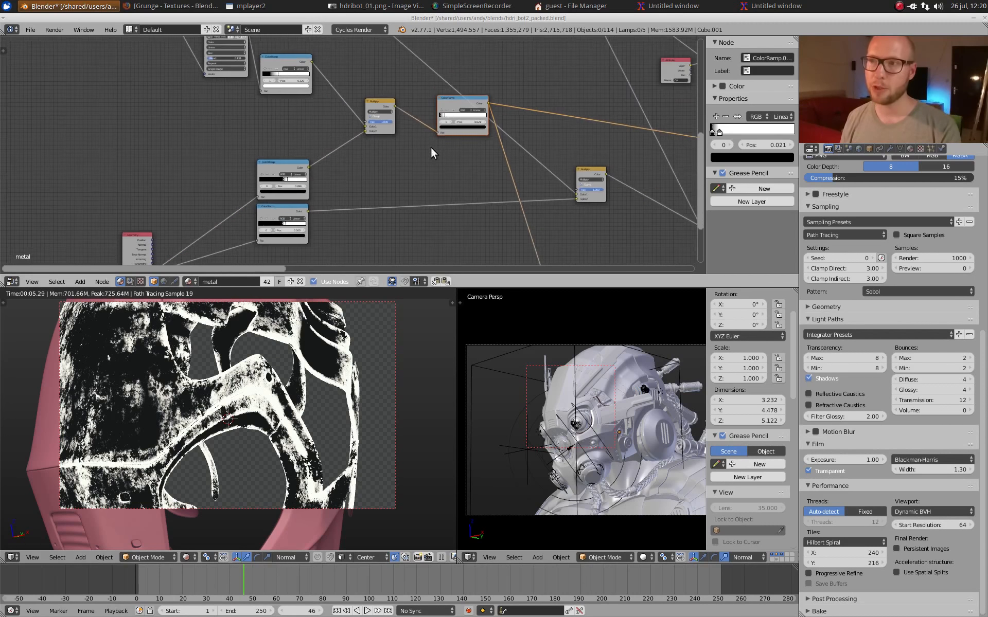
pyautogui.moveTo(433, 150); pyautogui.dragTo(266, 161, button='middle')
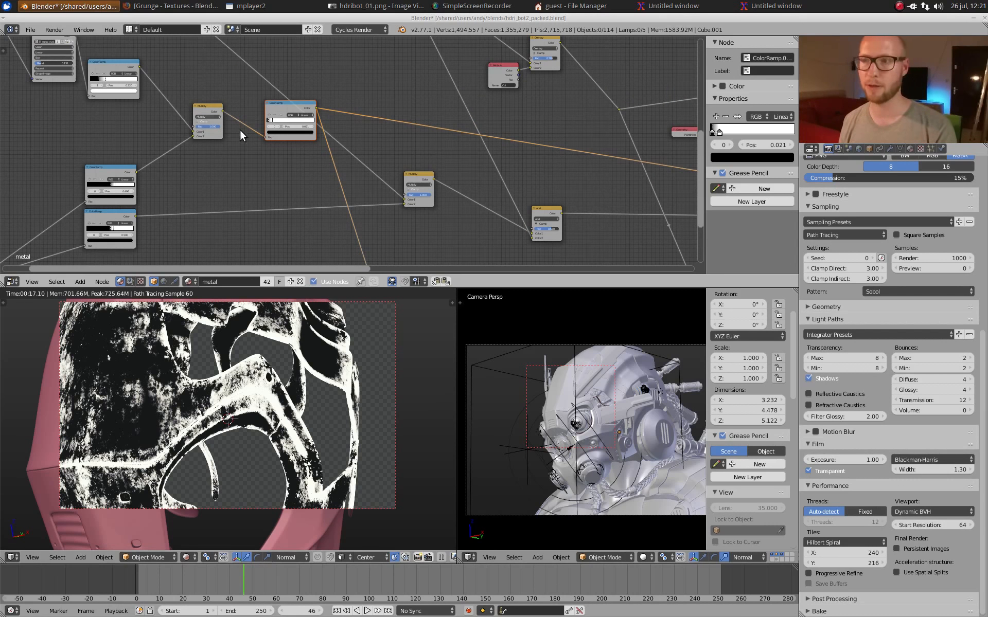
pyautogui.scroll(-6, 551, 132)
pyautogui.moveTo(523, 149)
pyautogui.mouseDown(button='middle')
pyautogui.moveTo(535, 170)
pyautogui.moveTo(528, 133)
pyautogui.mouseUp(button='middle')
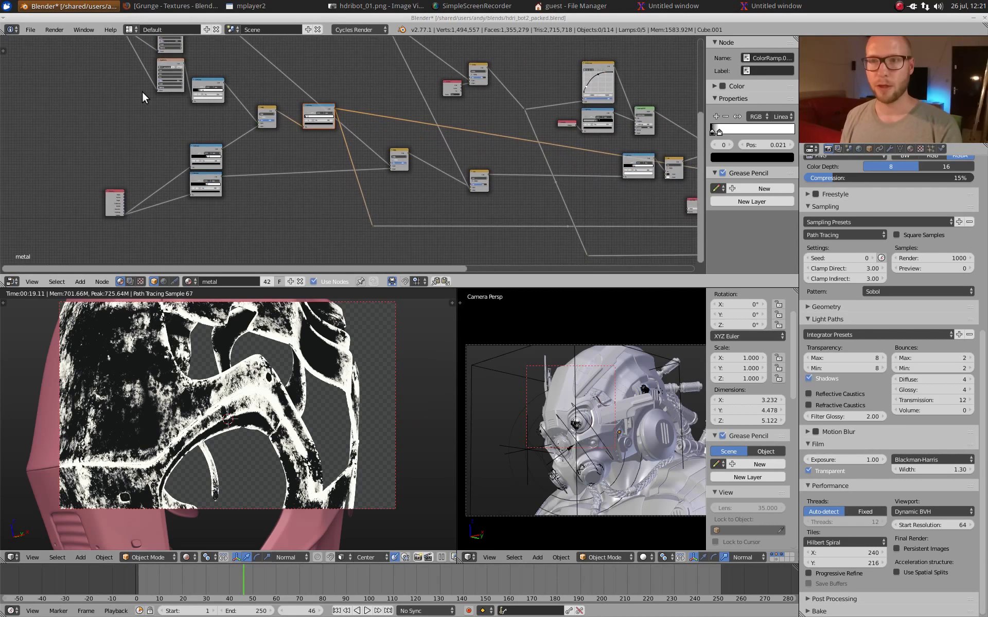
pyautogui.moveTo(114, 74); pyautogui.dragTo(329, 231)
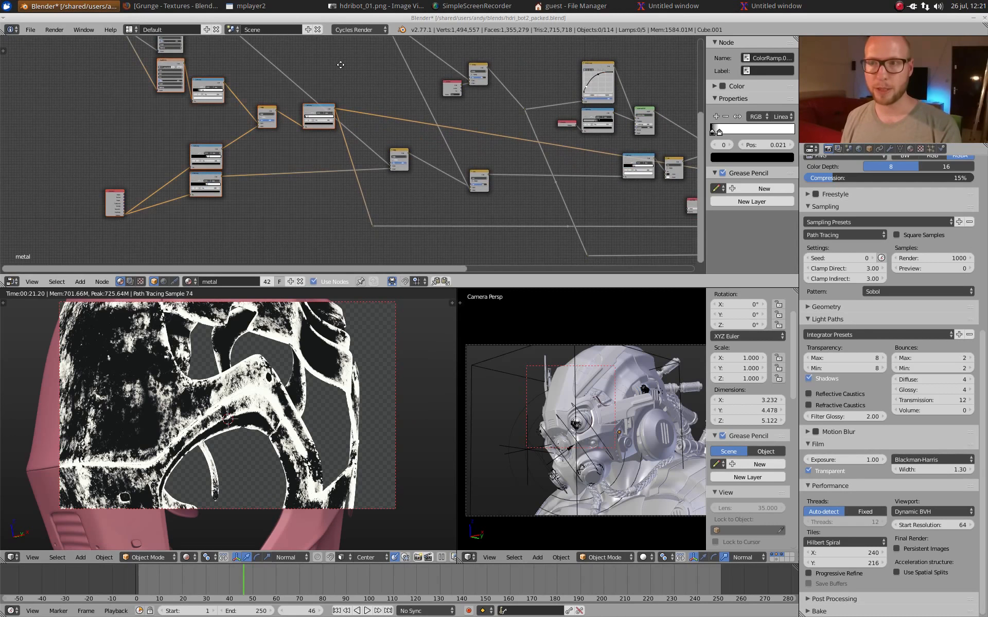
pyautogui.moveTo(341, 65); pyautogui.dragTo(358, 217, button='middle')
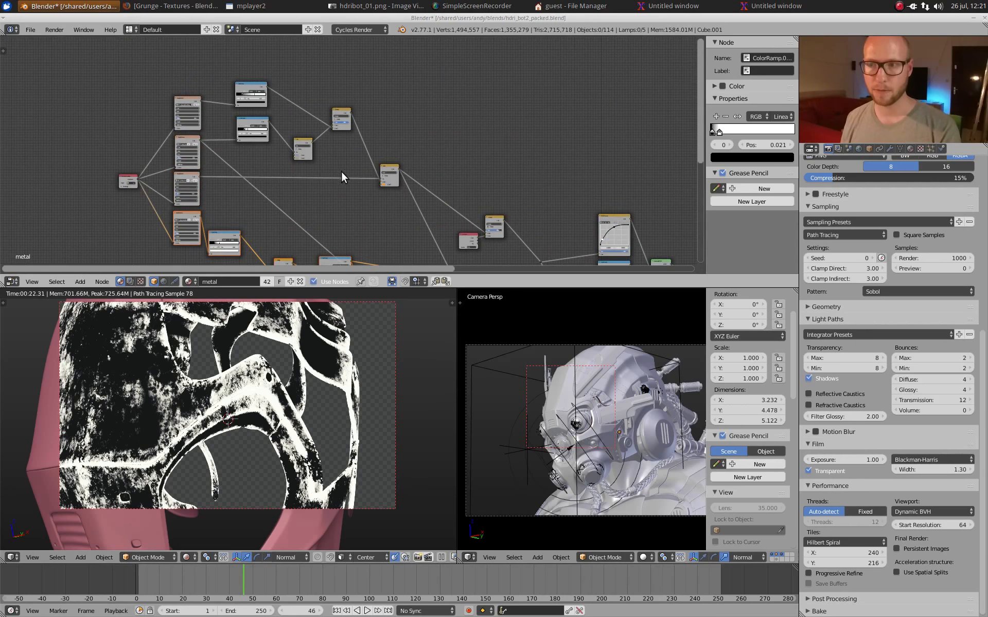
pyautogui.moveTo(116, 60); pyautogui.dragTo(402, 201)
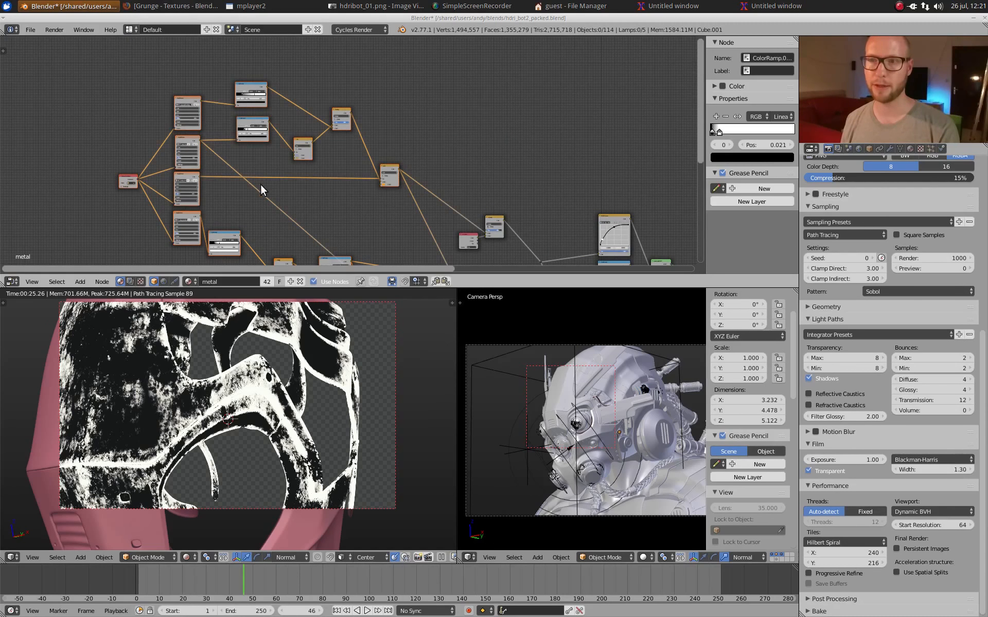
pyautogui.press('a')
# Step: Locate the Col Attribute node feeding the Overlay mix, and show the helmet shell in solid shading in Vertex Paint mode
pyautogui.moveTo(404, 195); pyautogui.dragTo(323, 107, button='middle')
pyautogui.moveTo(460, 200); pyautogui.dragTo(426, 168, button='middle')
pyautogui.scroll(7, 425, 169)
pyautogui.moveTo(488, 193); pyautogui.dragTo(462, 228, button='middle')
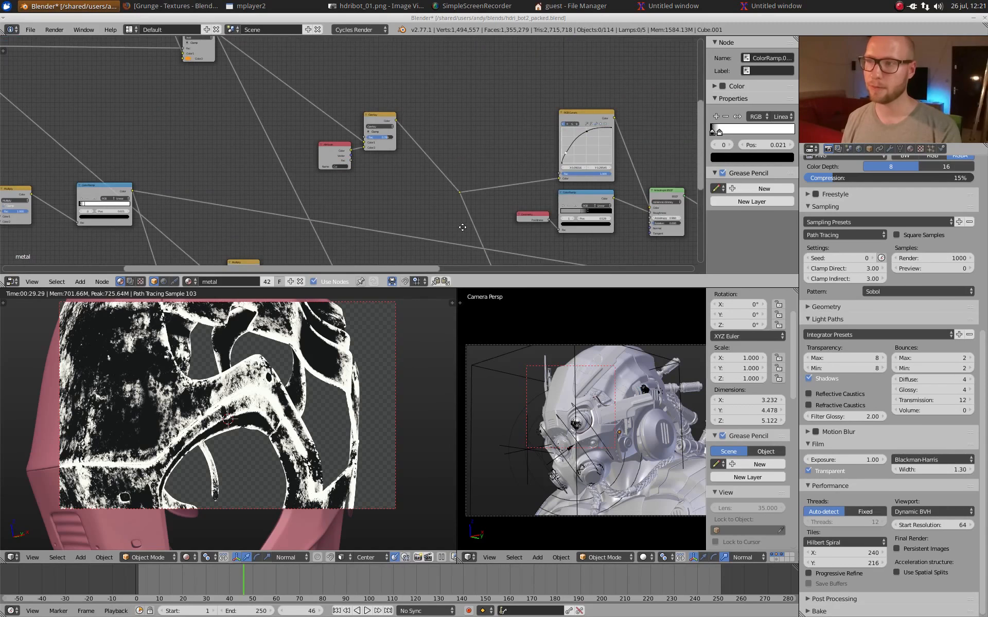
pyautogui.scroll(4, 465, 175)
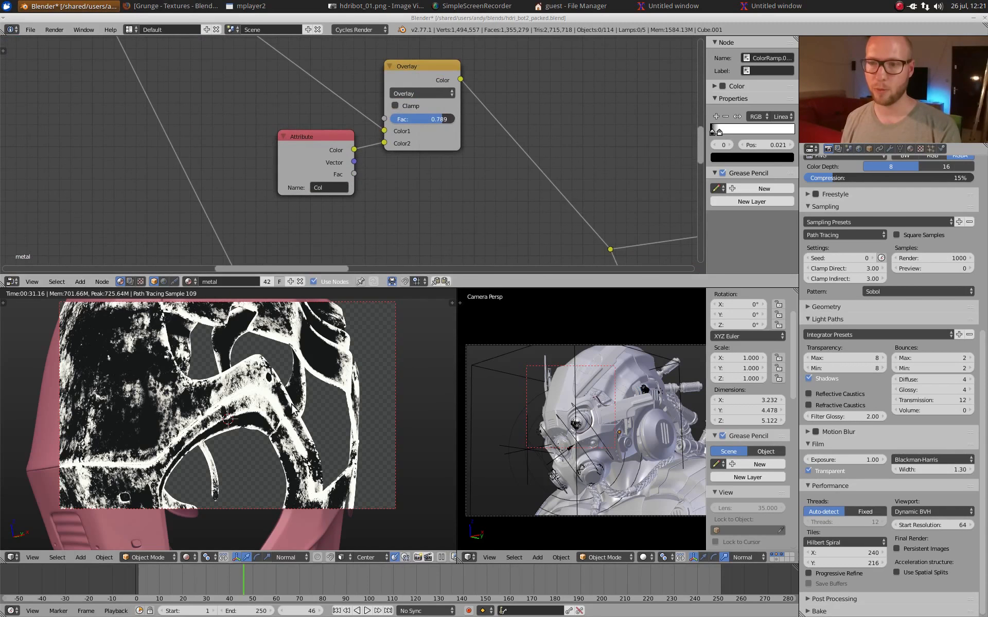
pyautogui.hotkey('shift', 'z')
pyautogui.rightClick(276, 393)
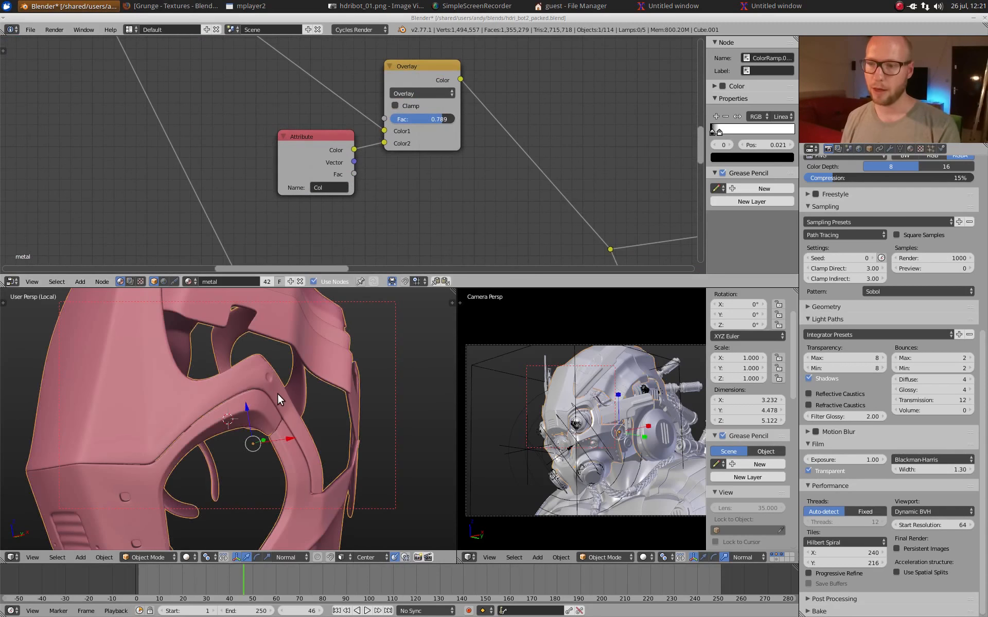
pyautogui.press('v')
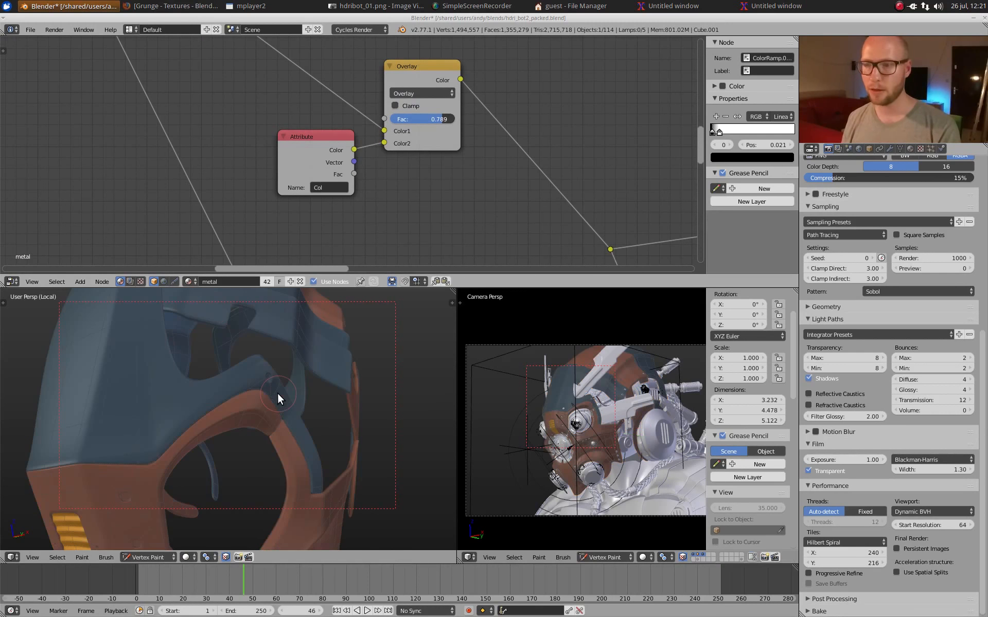
# Step: Show the painted vertex colors across the whole helmet shell and in an enlarged camera view, and return to Object Mode
pyautogui.moveTo(276, 394); pyautogui.dragTo(311, 411, button='middle')
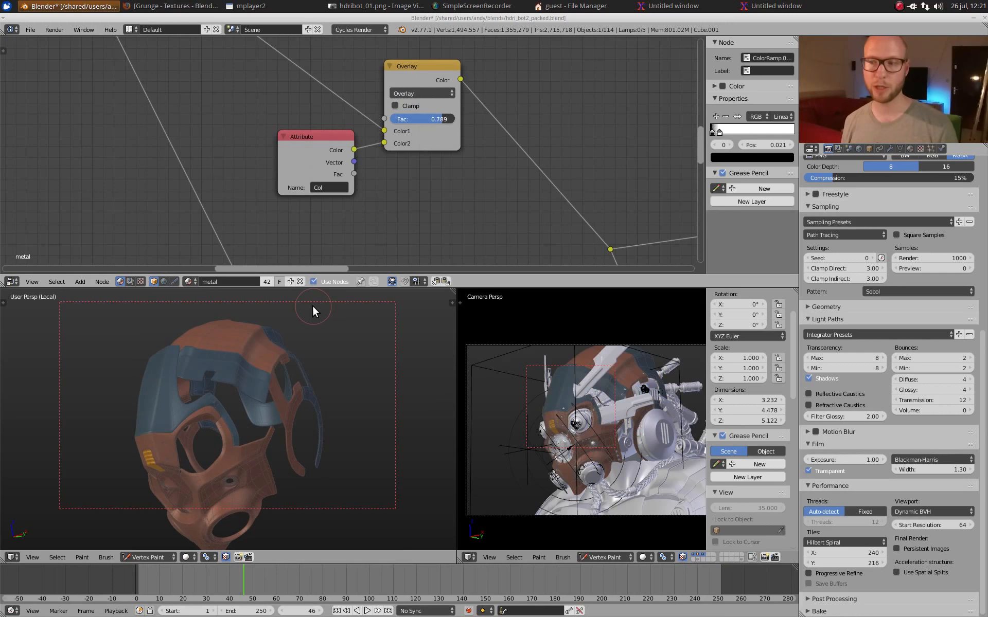
pyautogui.hotkey('ctrl', 'space')
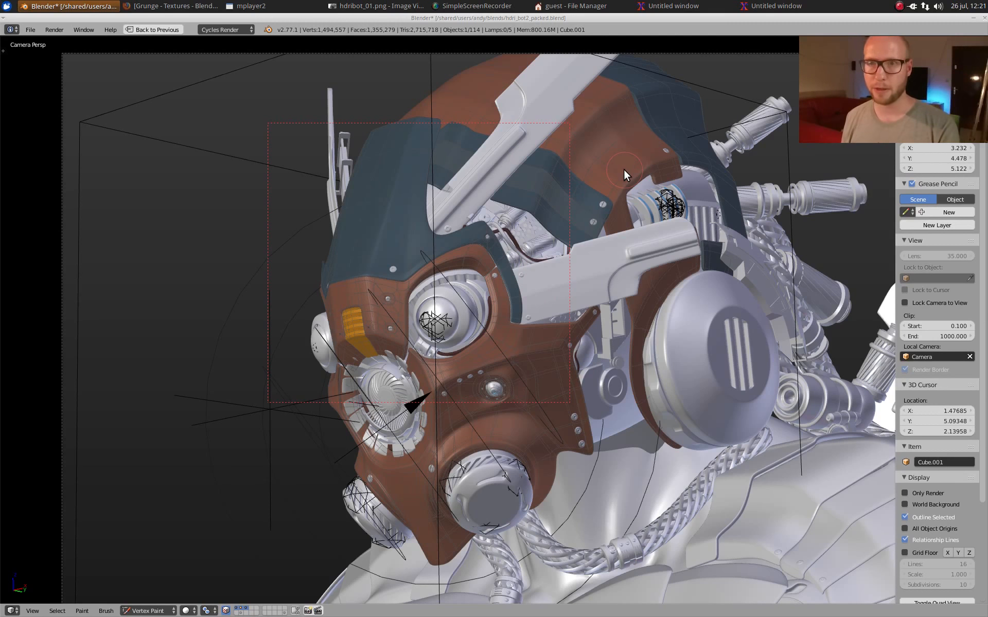
pyautogui.hotkey('shift', 'space')
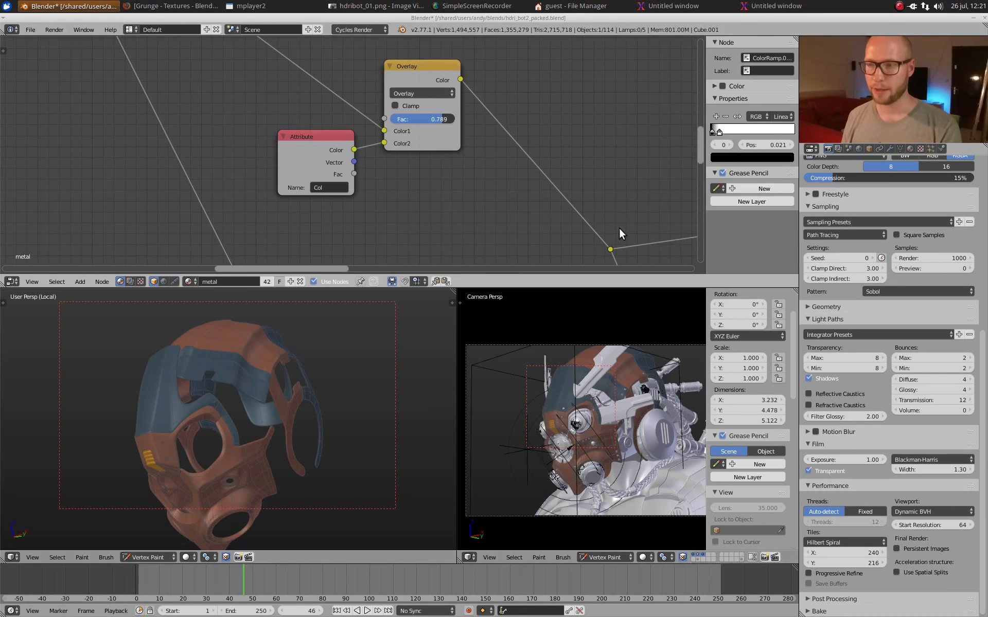
pyautogui.press('v')
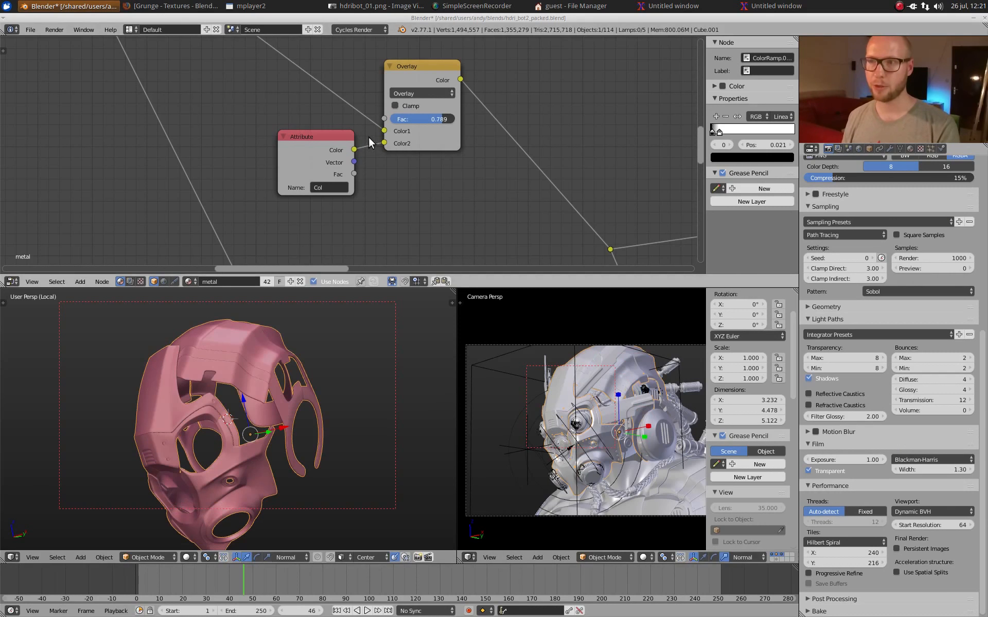
# Step: Preview the orange Add mix node and the Overlay node that blends in the vertex colors on the shell in rendered shading
pyautogui.moveTo(355, 116); pyautogui.dragTo(576, 244, button='middle')
pyautogui.scroll(-6, 407, 134)
pyautogui.click(282, 46)
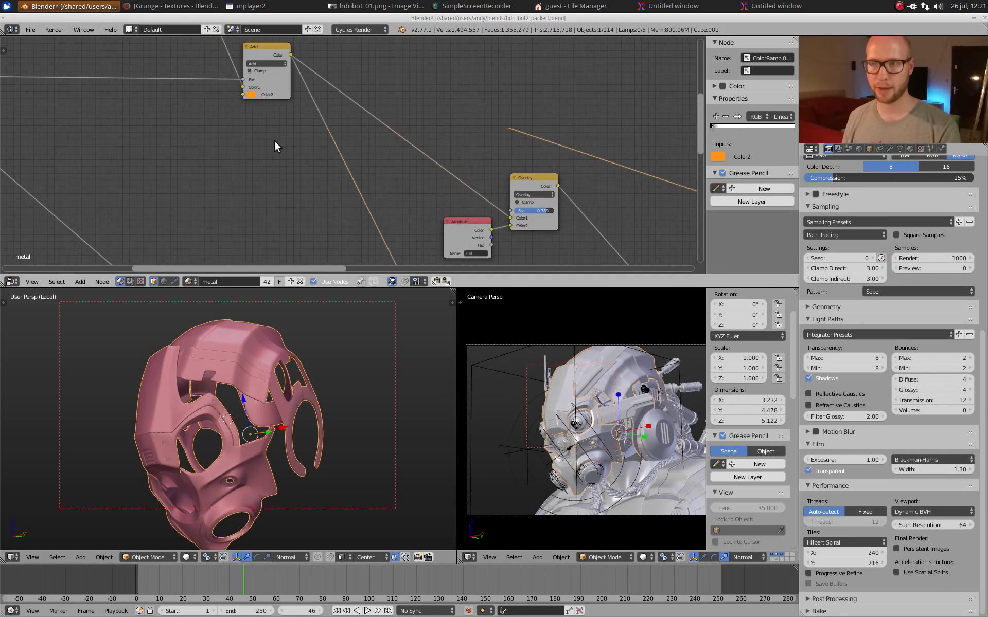
pyautogui.hotkey('shift', 'z')
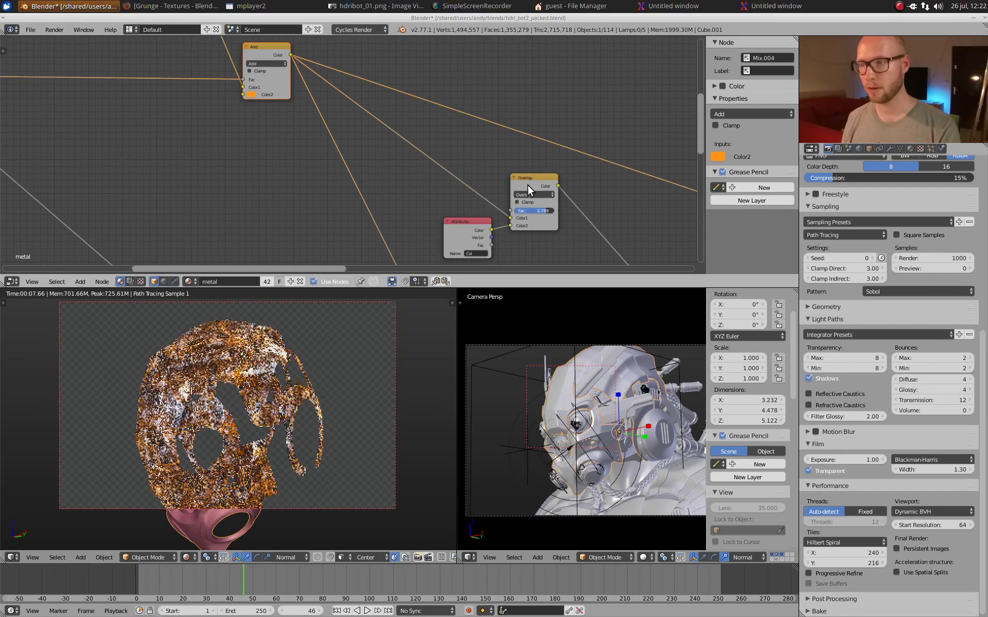
pyautogui.click(528, 184)
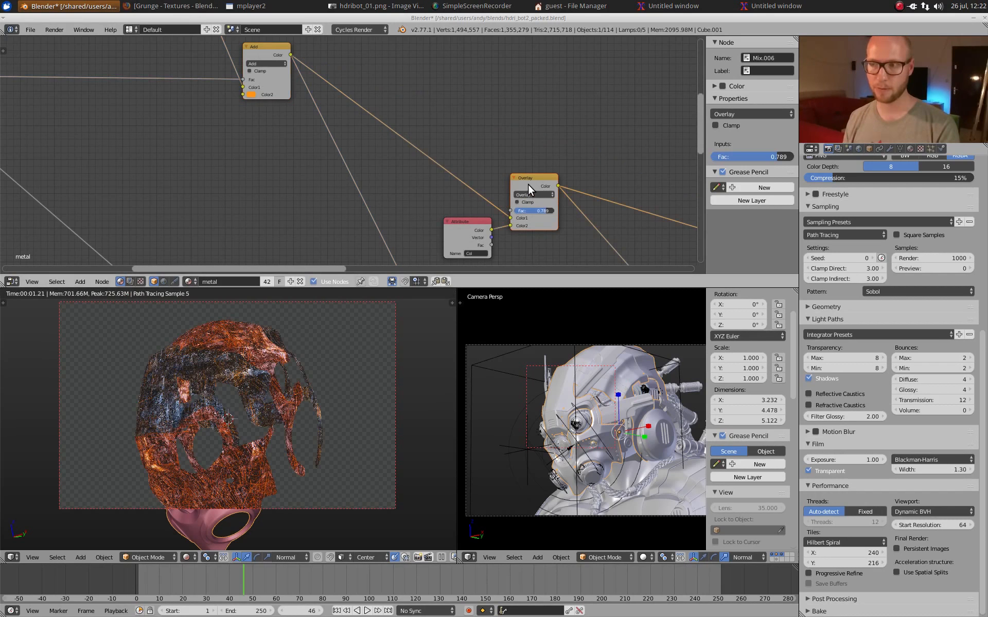
pyautogui.click(515, 180)
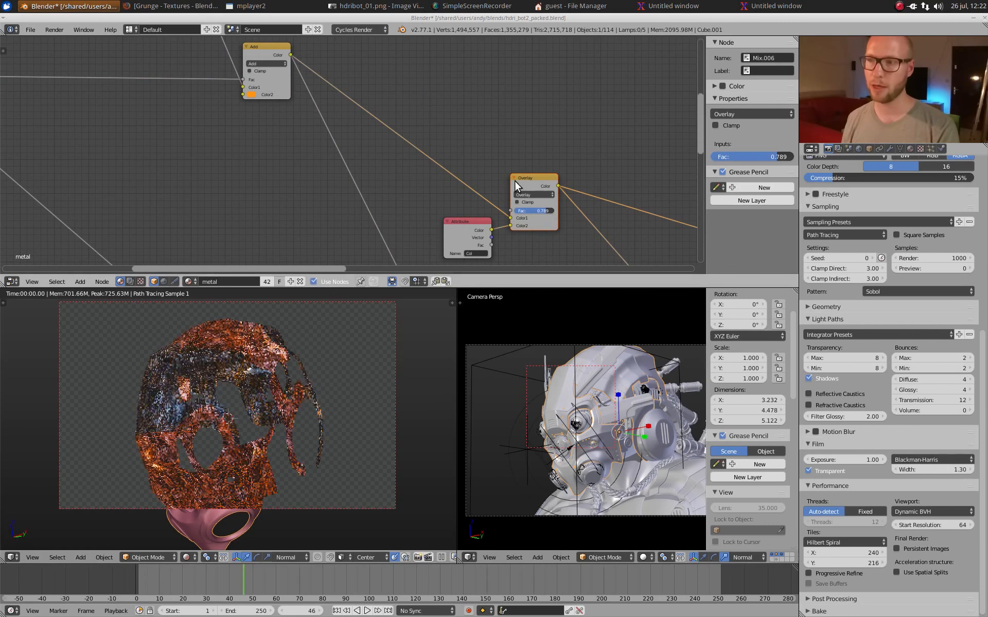
# Step: Try the Mix and Add blend types on the vertex color mix node and set it to Multiply
pyautogui.scroll(3, 514, 180)
pyautogui.click(484, 112)
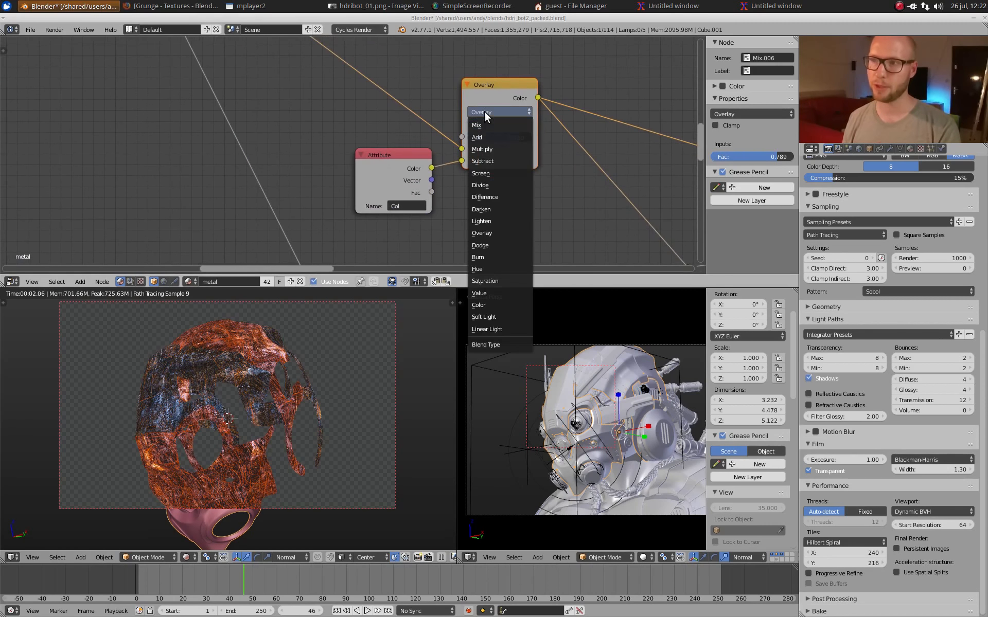
pyautogui.click(483, 125)
pyautogui.click(510, 112)
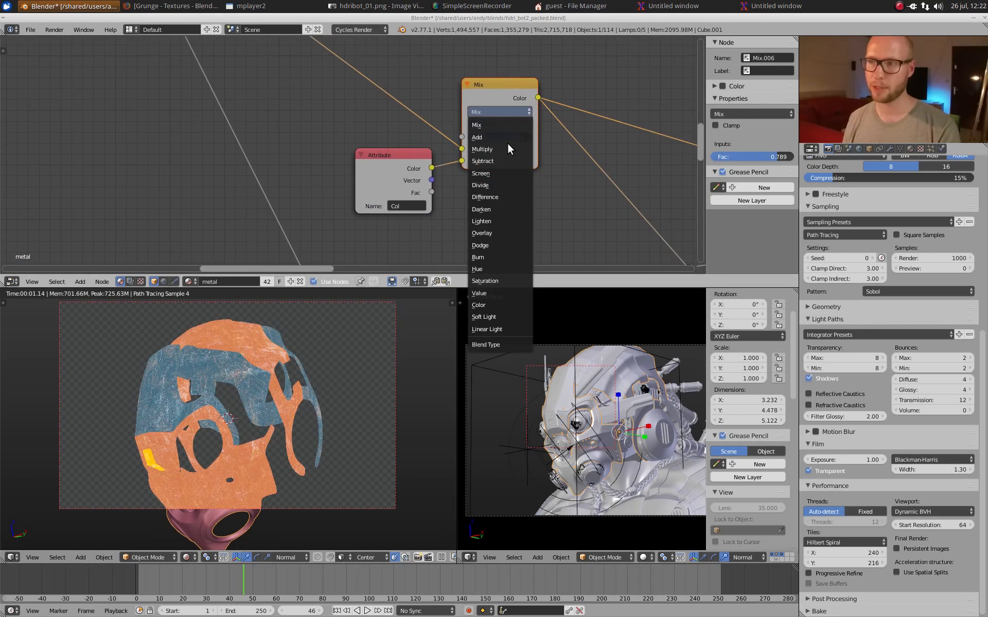
pyautogui.click(498, 135)
pyautogui.click(501, 112)
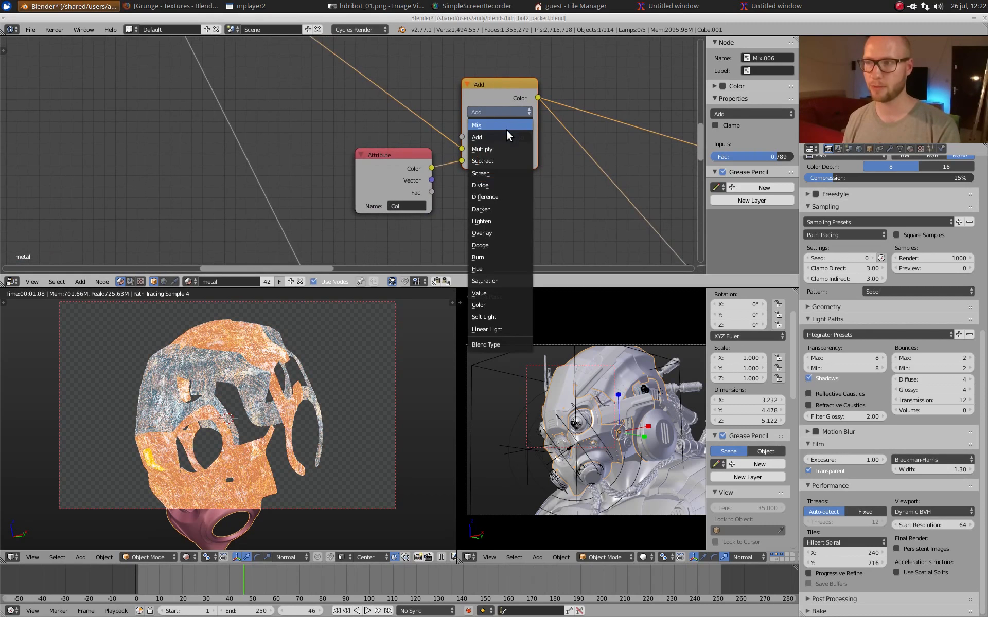
pyautogui.click(506, 146)
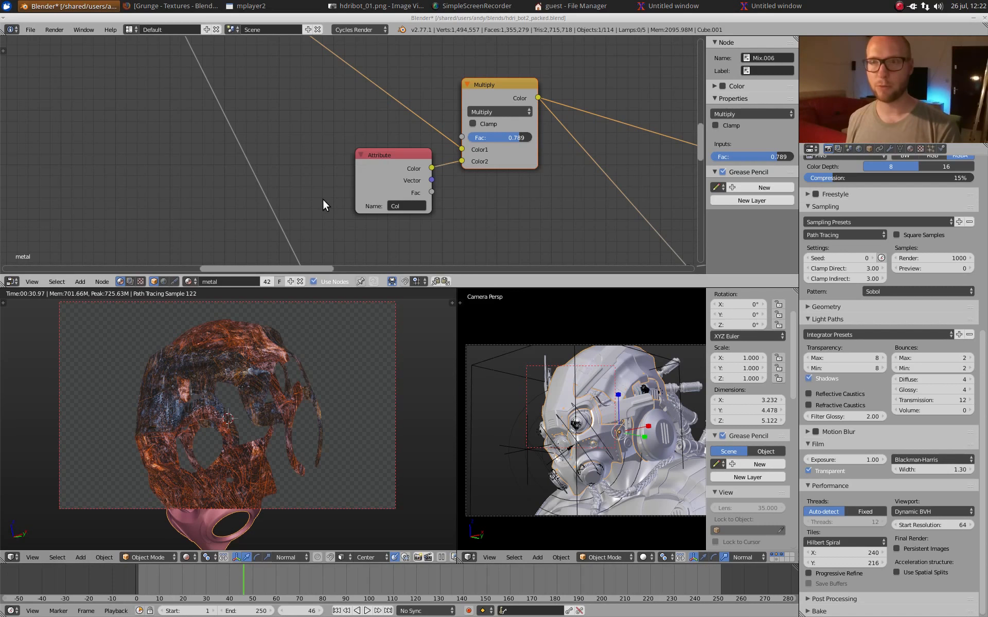
# Step: Follow the vertex color Multiply output to the RGB Curves node and preview the curves' effect on the helmet shell
pyautogui.scroll(-8, 517, 141)
pyautogui.moveTo(531, 156); pyautogui.dragTo(310, 102, button='middle')
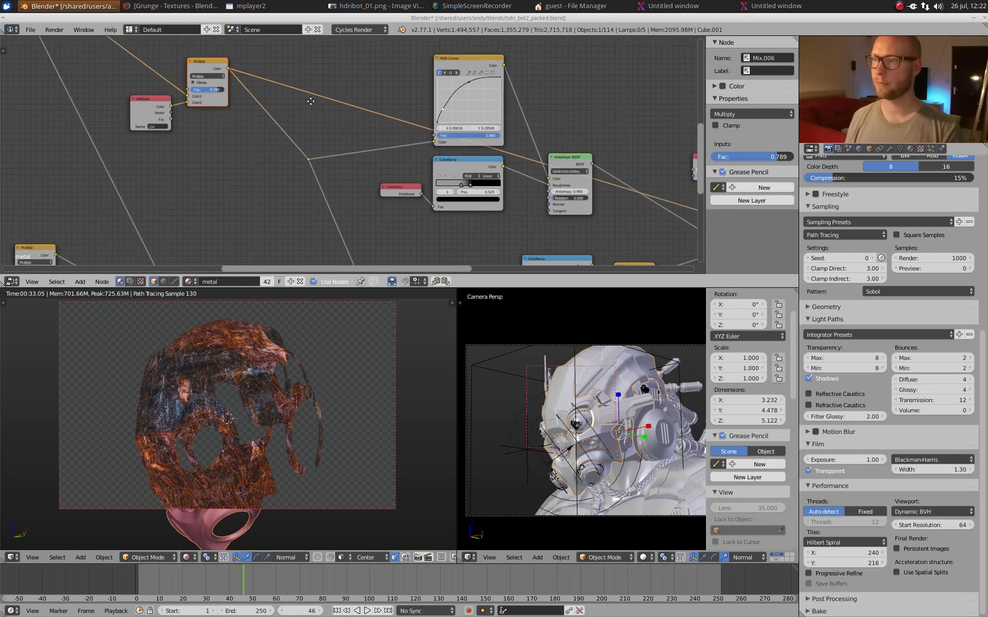
pyautogui.moveTo(466, 136)
pyautogui.mouseDown(button='middle')
pyautogui.moveTo(451, 131)
pyautogui.moveTo(451, 139)
pyautogui.mouseUp(button='middle')
pyautogui.moveTo(440, 90)
pyautogui.mouseDown(button='middle')
pyautogui.moveTo(411, 43)
pyautogui.moveTo(406, 99)
pyautogui.moveTo(433, 80)
pyautogui.moveTo(434, 109)
pyautogui.mouseUp(button='middle')
pyautogui.scroll(5, 433, 80)
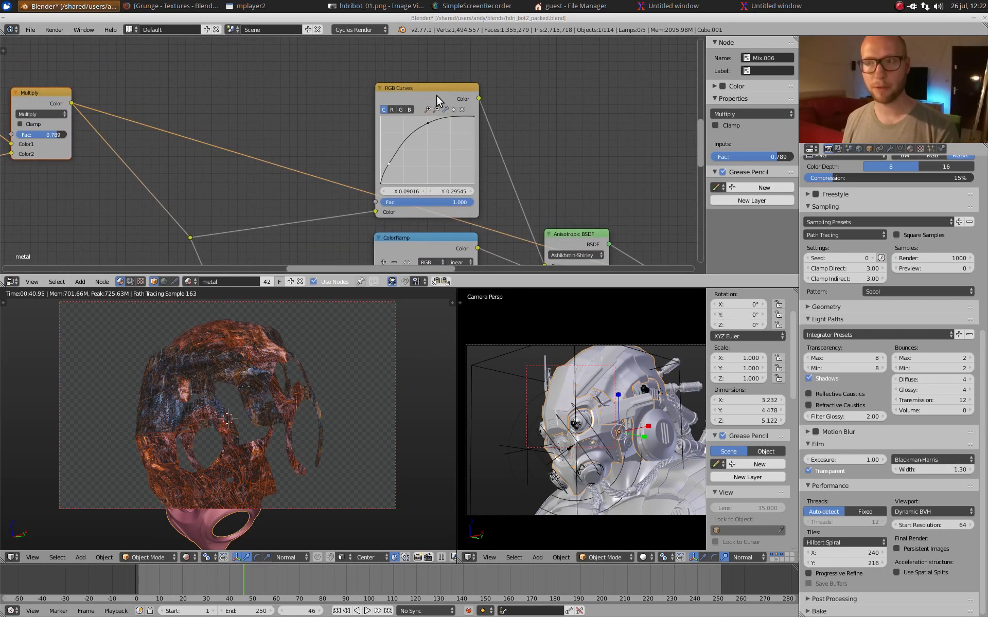
pyautogui.click(436, 95)
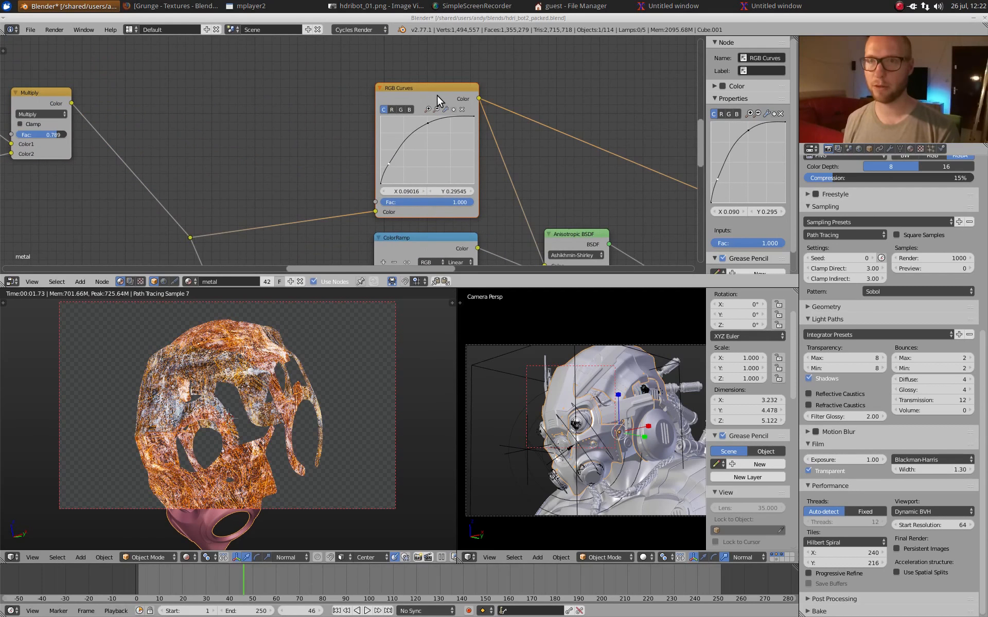
# Step: Preview the Anisotropic BSDF fed by the RGB Curves color and the Pointiness-driven roughness ramp
pyautogui.moveTo(493, 143); pyautogui.dragTo(353, 126, button='middle')
pyautogui.scroll(3, 353, 126)
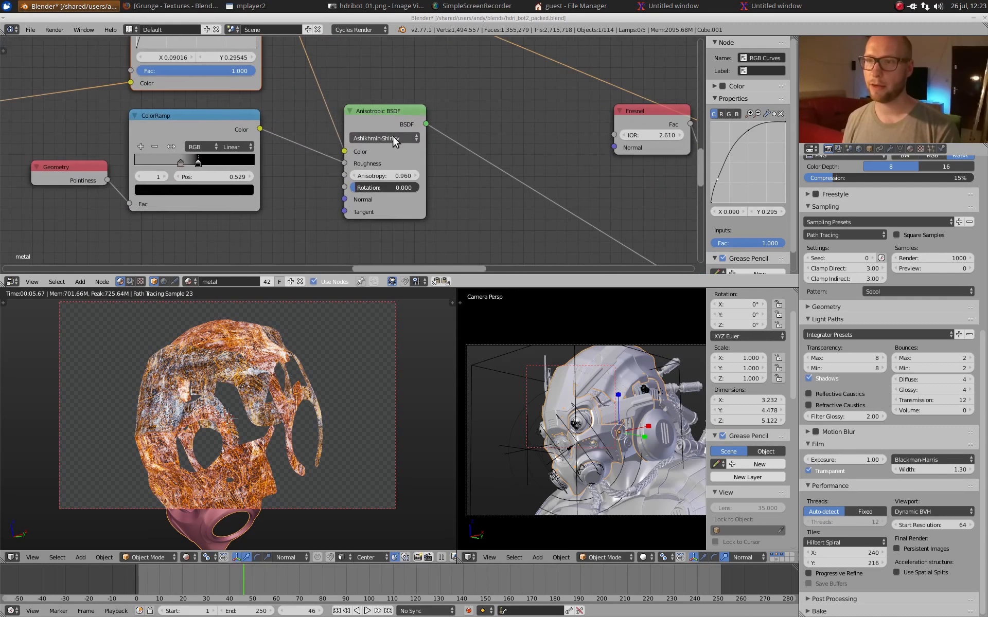
pyautogui.click(382, 118)
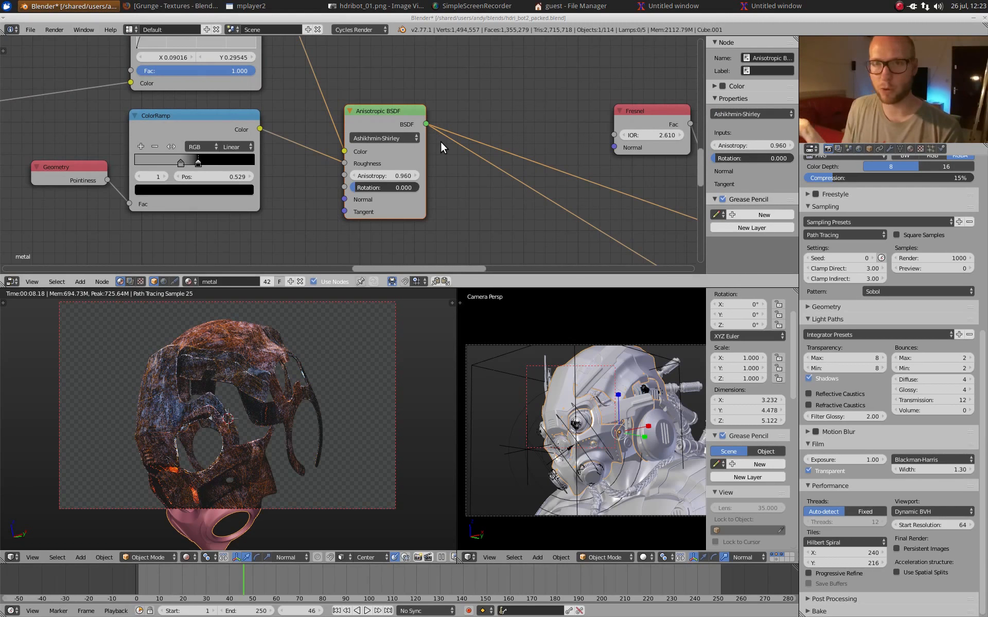
# Step: Preview the Glossy BSDF driven by Layer Weight, and the Mix Shader that combines it with the Anisotropic BSDF
pyautogui.scroll(-3, 600, 143)
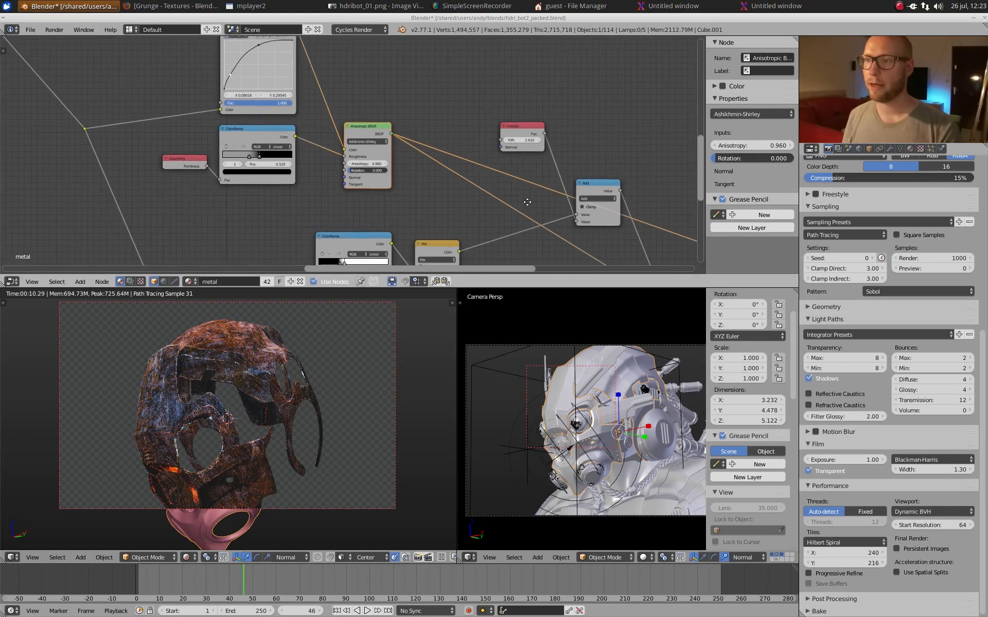
pyautogui.moveTo(518, 194); pyautogui.dragTo(372, 140, button='middle')
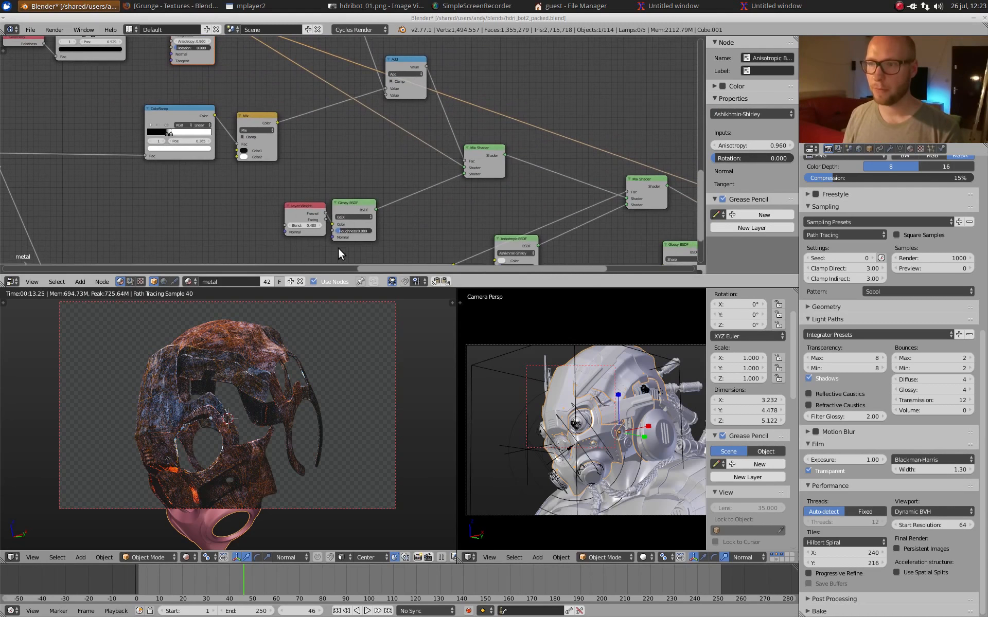
pyautogui.keyDown('ctrl'); pyautogui.keyDown('shift'); pyautogui.click(351, 205); pyautogui.keyUp('shift'); pyautogui.keyUp('ctrl')
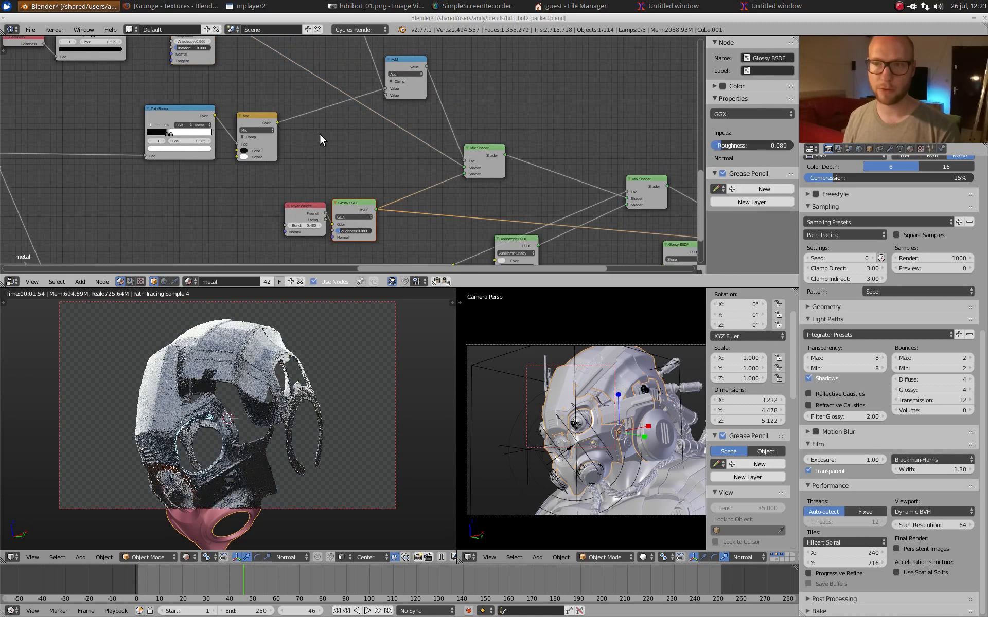
pyautogui.keyDown('ctrl'); pyautogui.keyDown('shift'); pyautogui.click(483, 158); pyautogui.keyUp('shift'); pyautogui.keyUp('ctrl')
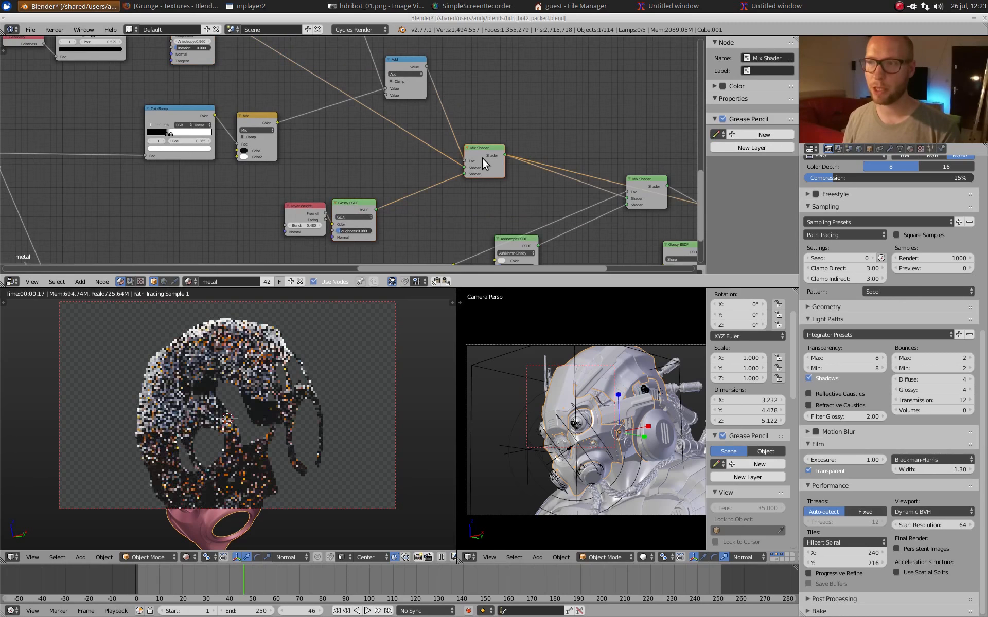
# Step: Examine the Mix Shader's factor inputs: the Fresnel node, the Add math node, and the ColorRamp and Mix nodes feeding it
pyautogui.moveTo(363, 130); pyautogui.dragTo(378, 182, button='middle')
pyautogui.scroll(2, 466, 164)
pyautogui.moveTo(466, 159); pyautogui.dragTo(430, 203, button='middle')
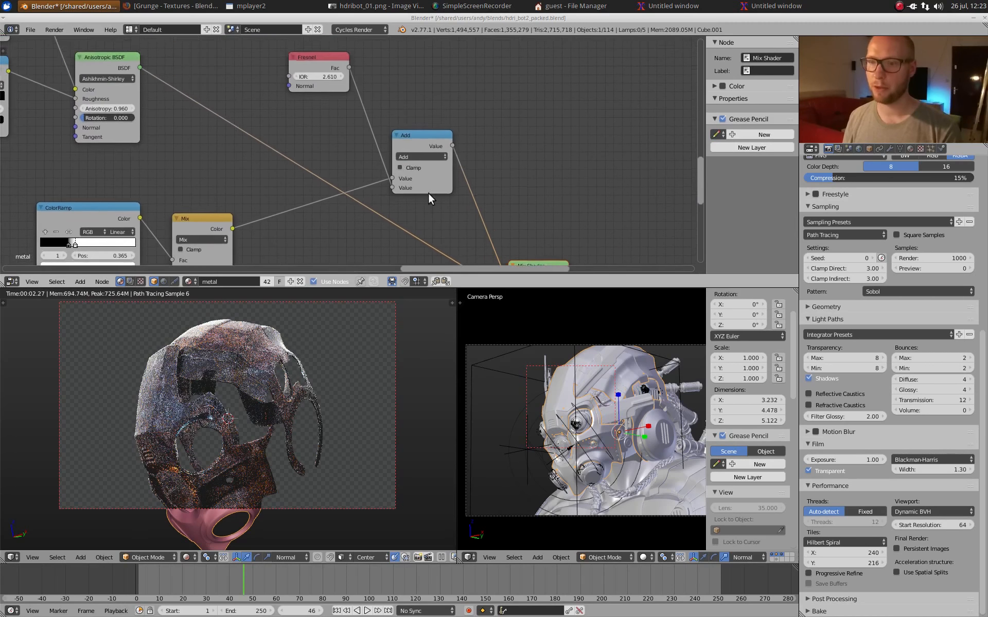
pyautogui.scroll(5, 354, 147)
pyautogui.moveTo(328, 55); pyautogui.dragTo(483, 218, button='middle')
pyautogui.scroll(-5, 347, 134)
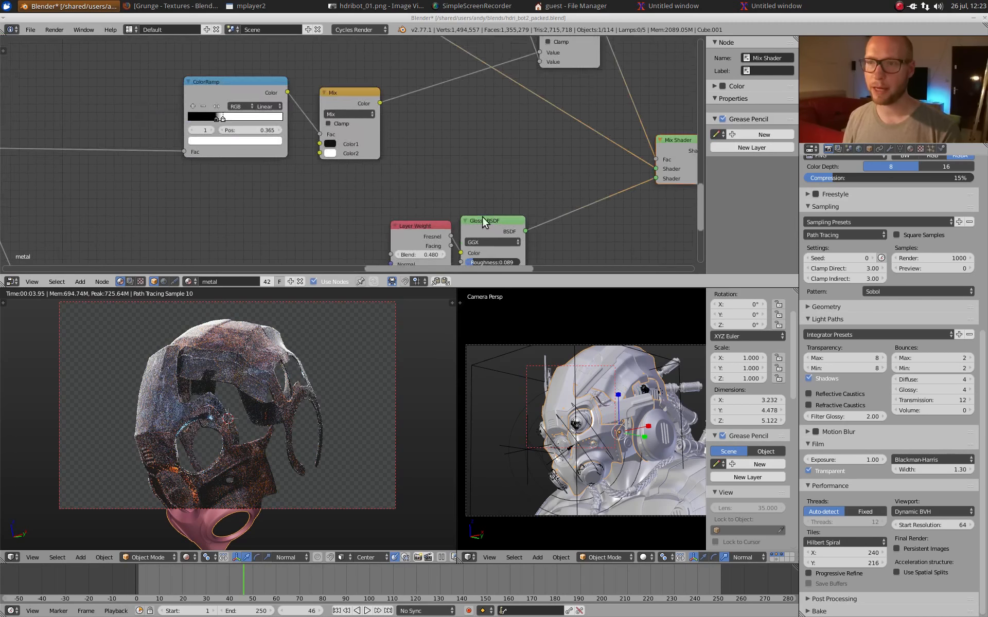
pyautogui.scroll(-6, 363, 111)
pyautogui.moveTo(291, 117); pyautogui.dragTo(337, 144, button='middle')
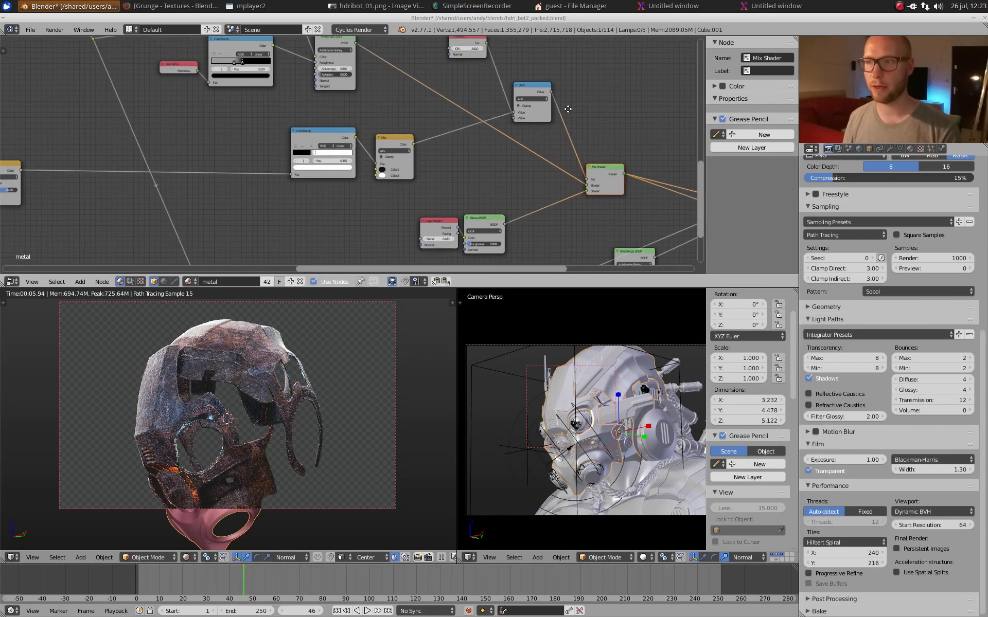
pyautogui.scroll(7, 564, 106)
pyautogui.moveTo(530, 74); pyautogui.dragTo(439, 171, button='middle')
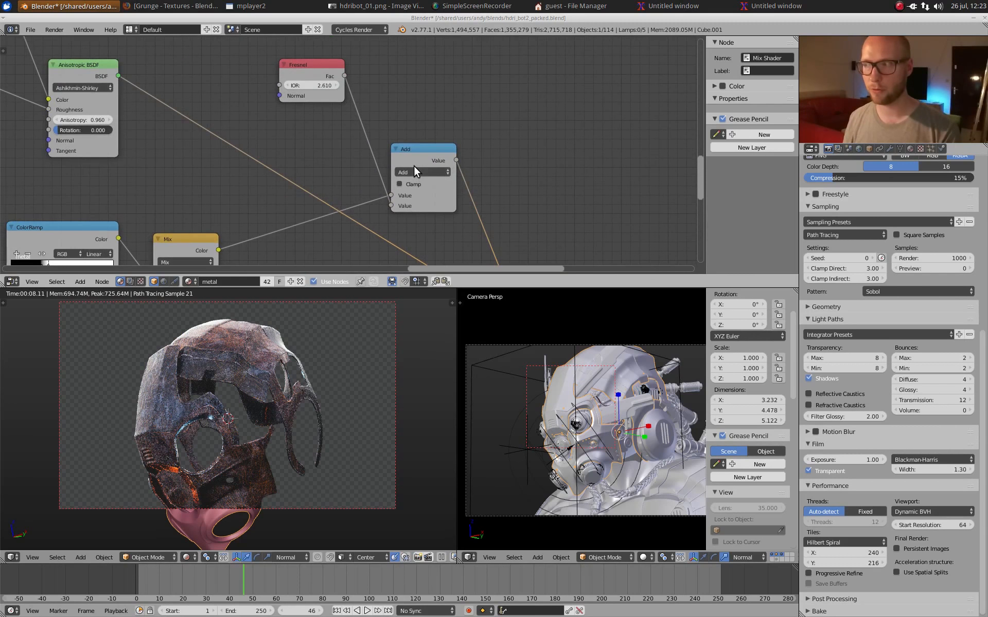
# Step: Trace the factor ramp back to the Add node combining the Pointiness mask and textures, and preview it close up on the shell
pyautogui.scroll(-8, 414, 166)
pyautogui.moveTo(211, 193); pyautogui.dragTo(436, 102, button='middle')
pyautogui.moveTo(241, 134); pyautogui.dragTo(536, 124, button='middle')
pyautogui.moveTo(311, 135); pyautogui.dragTo(562, 147, button='middle')
pyautogui.scroll(-3, 431, 141)
pyautogui.moveTo(431, 141); pyautogui.dragTo(370, 193, button='middle')
pyautogui.scroll(5, 253, 153)
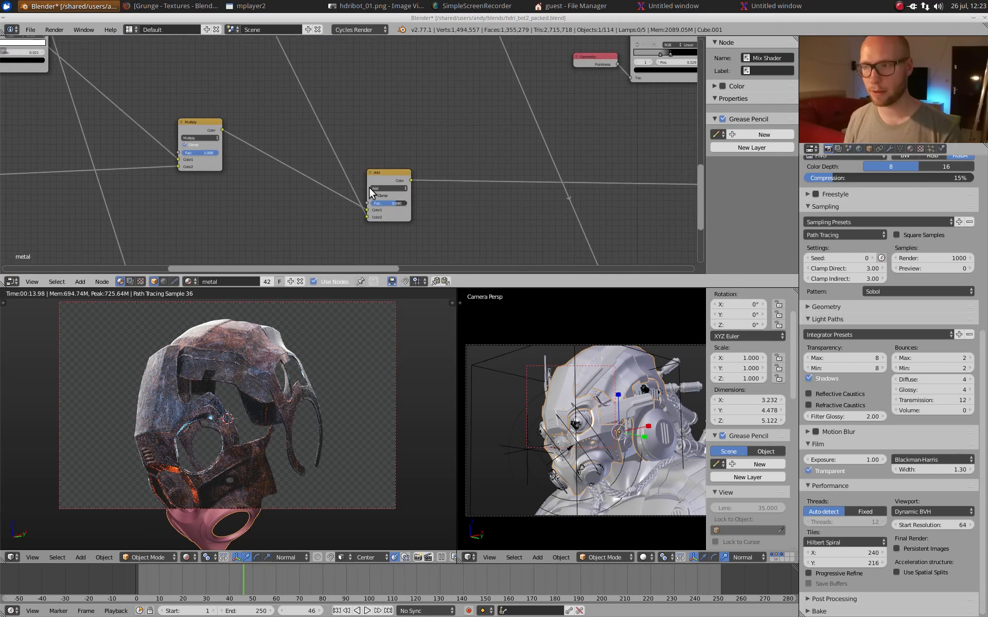
pyautogui.keyDown('ctrl'); pyautogui.keyDown('shift'); pyautogui.click(397, 178); pyautogui.keyUp('shift'); pyautogui.keyUp('ctrl')
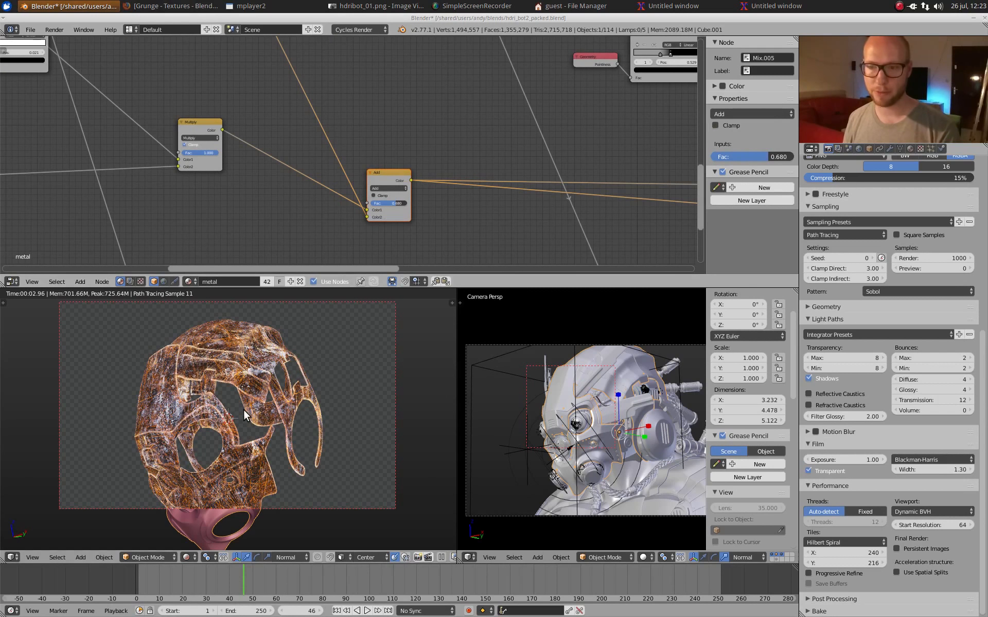
pyautogui.scroll(4, 242, 410)
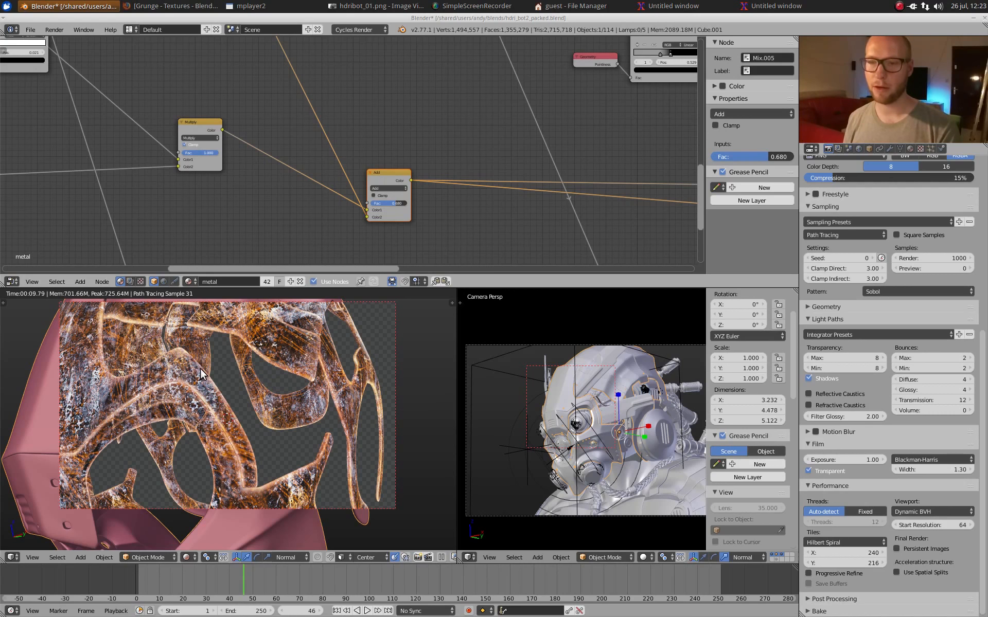
# Step: Return to the shader nodes and preview the Glossy BSDF on the close-up of the shell's eye opening
pyautogui.scroll(-5, 552, 165)
pyautogui.moveTo(557, 168); pyautogui.dragTo(296, 158, button='middle')
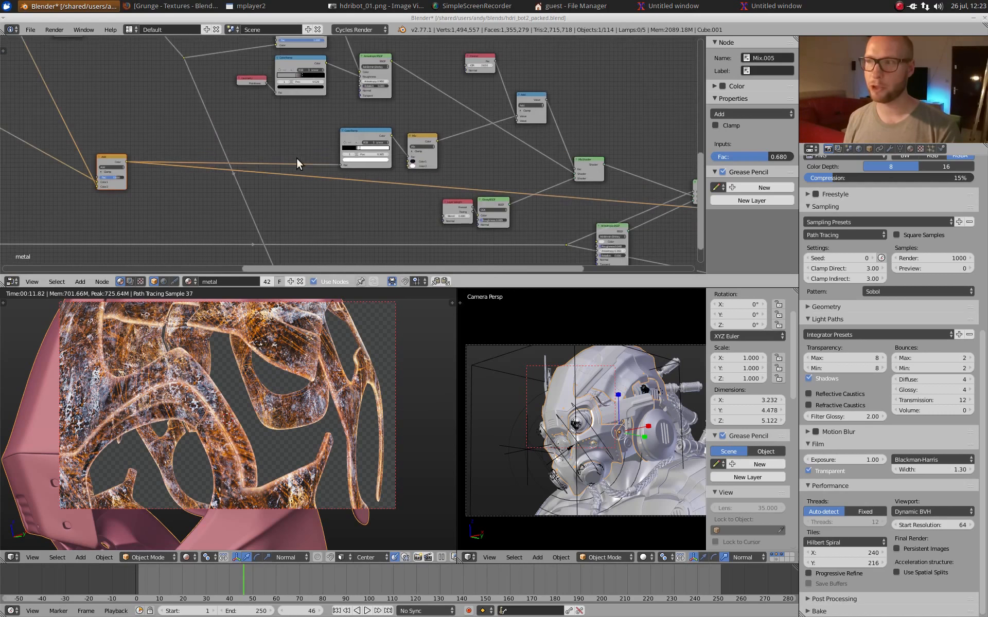
pyautogui.moveTo(507, 169); pyautogui.dragTo(409, 125, button='middle')
pyautogui.scroll(6, 419, 156)
pyautogui.keyDown('ctrl'); pyautogui.keyDown('shift'); pyautogui.click(421, 161); pyautogui.keyUp('shift'); pyautogui.keyUp('ctrl')
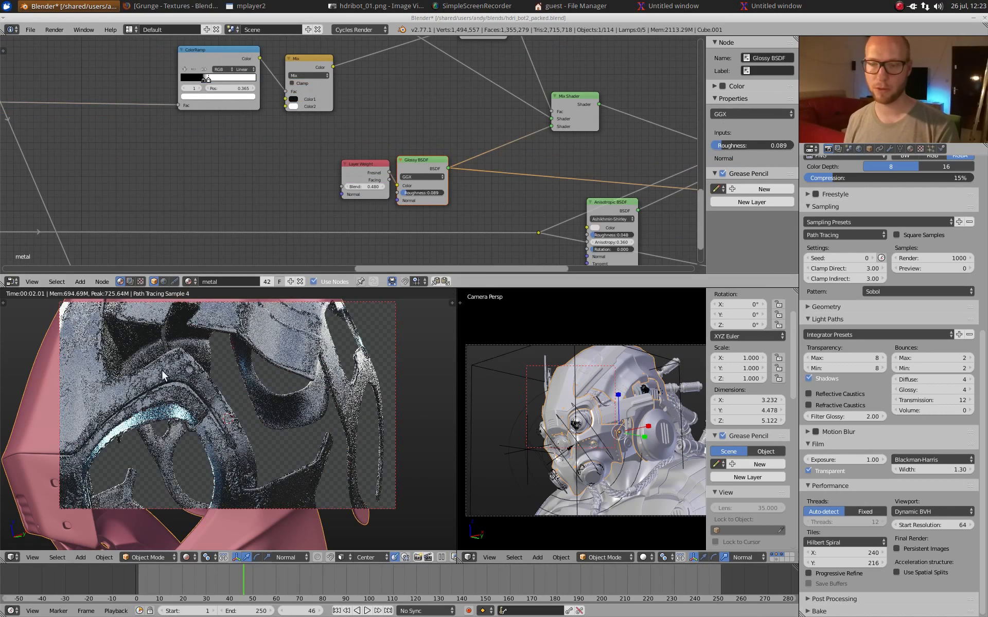
# Step: Compare the Anisotropic BSDF with the combined Mix Shader close up, and follow the output toward the remaining shader nodes
pyautogui.moveTo(325, 91); pyautogui.dragTo(216, 198, button='middle')
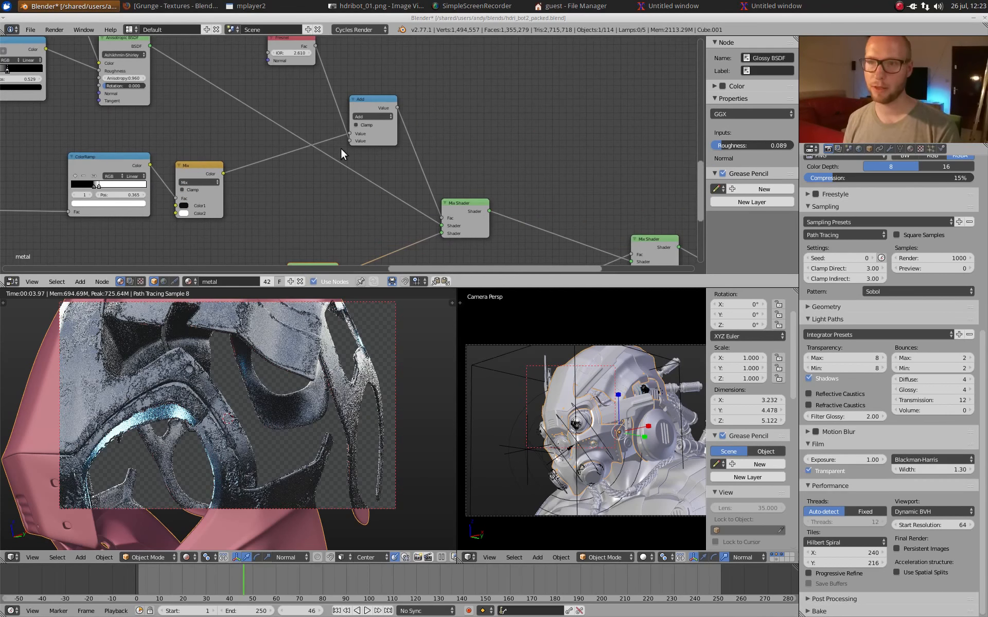
pyautogui.keyDown('ctrl'); pyautogui.keyDown('shift'); pyautogui.click(136, 50); pyautogui.keyUp('shift'); pyautogui.keyUp('ctrl')
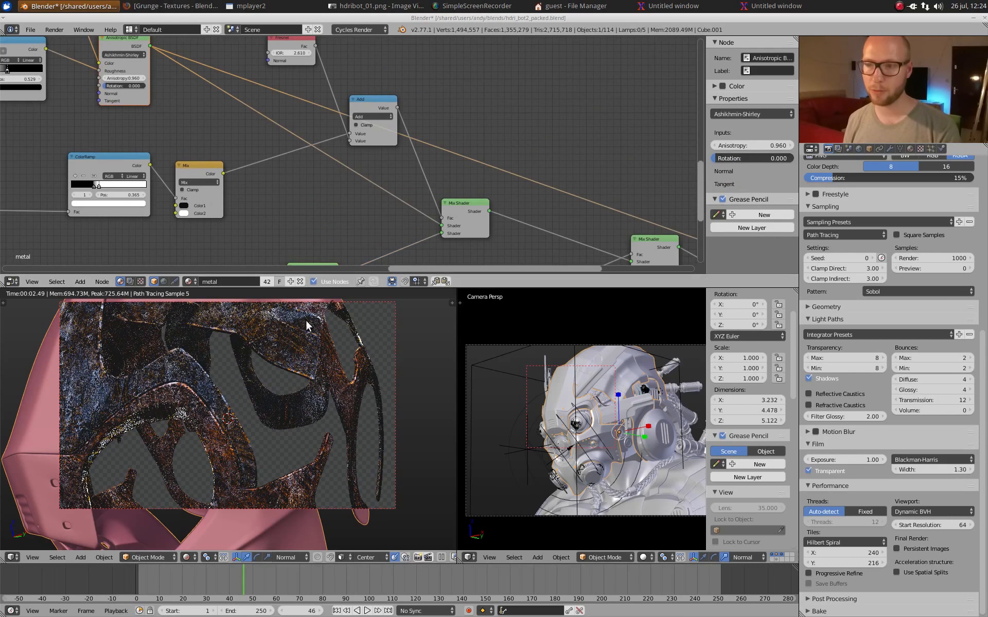
pyautogui.moveTo(440, 228); pyautogui.dragTo(415, 153, button='middle')
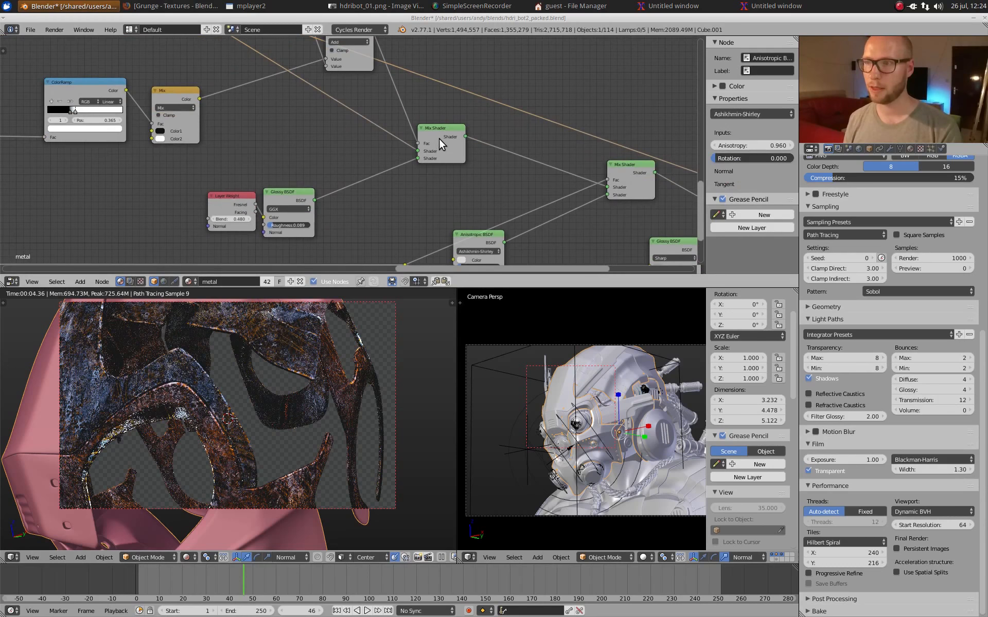
pyautogui.keyDown('ctrl'); pyautogui.keyDown('shift'); pyautogui.click(440, 138); pyautogui.keyUp('shift'); pyautogui.keyUp('ctrl')
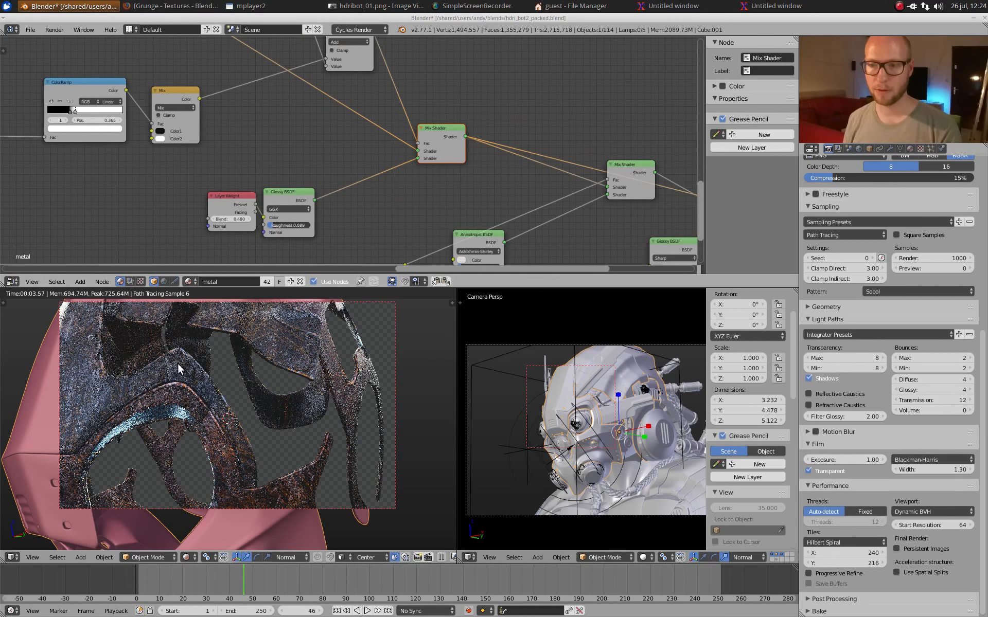
pyautogui.scroll(-5, 424, 183)
pyautogui.moveTo(420, 195); pyautogui.dragTo(350, 168, button='middle')
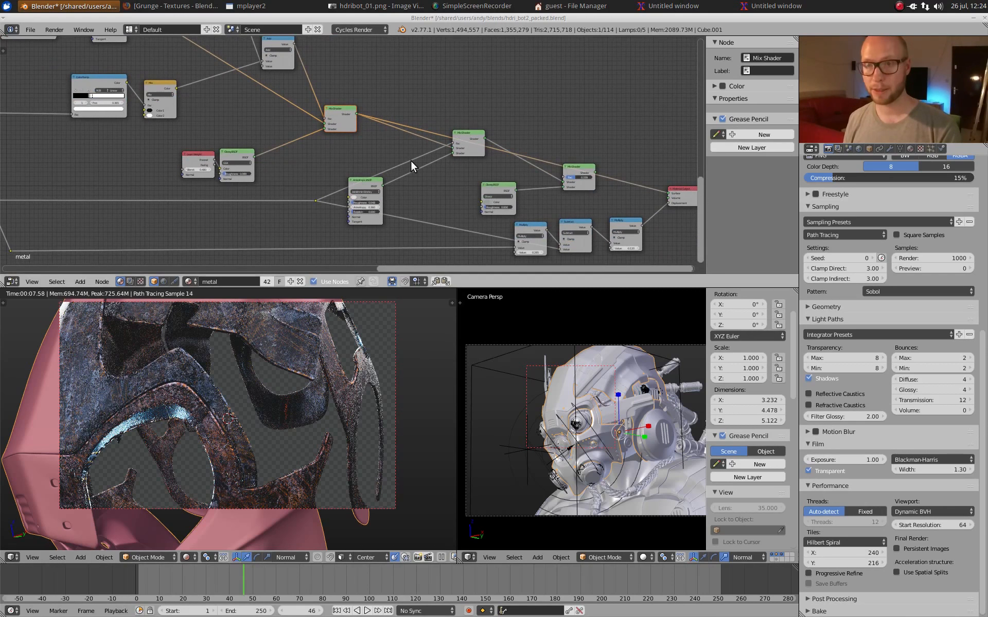
# Step: Preview the Anisotropic BSDF on its own, and compare it with the Mix Shader that blends it with the earlier shaders
pyautogui.moveTo(473, 180); pyautogui.dragTo(422, 165, button='middle')
pyautogui.scroll(-3, 434, 172)
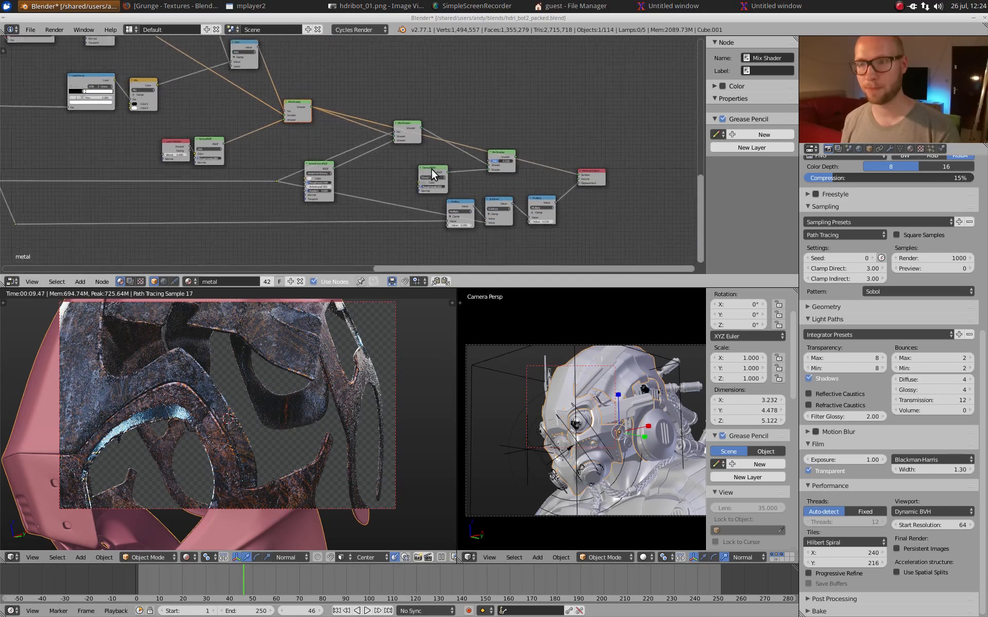
pyautogui.scroll(1, 438, 170)
pyautogui.scroll(2, 439, 170)
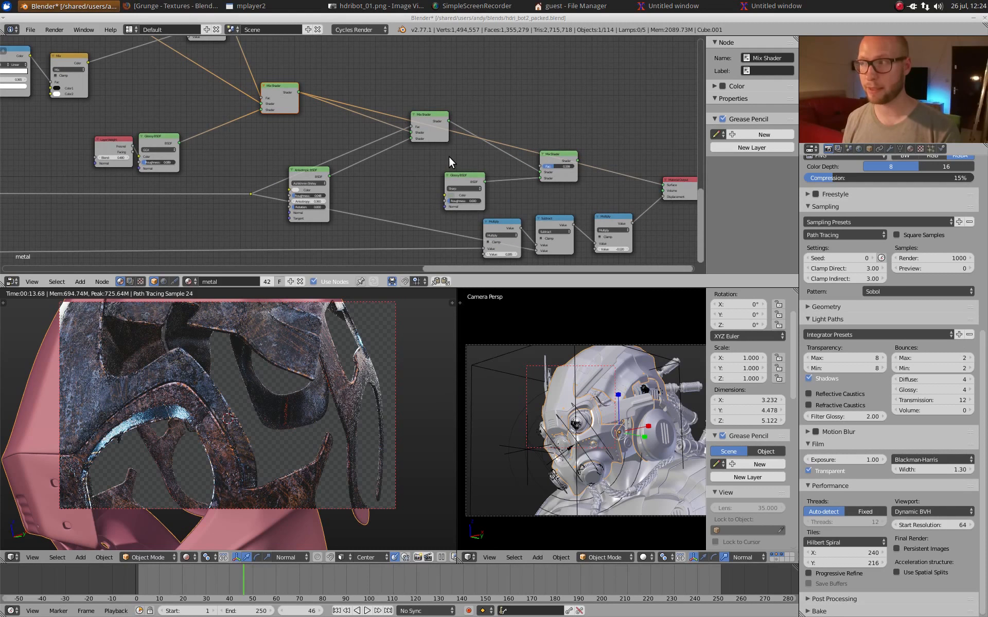
pyautogui.moveTo(420, 117); pyautogui.dragTo(400, 94, button='middle')
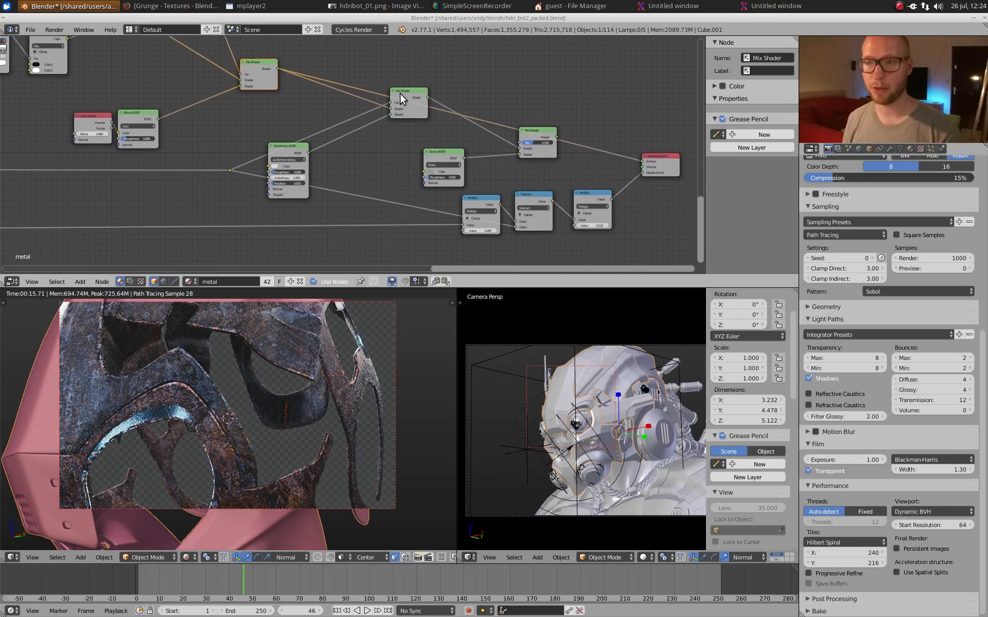
pyautogui.scroll(5, 399, 95)
pyautogui.keyDown('ctrl'); pyautogui.keyDown('shift'); pyautogui.click(261, 147); pyautogui.keyUp('shift'); pyautogui.keyUp('ctrl')
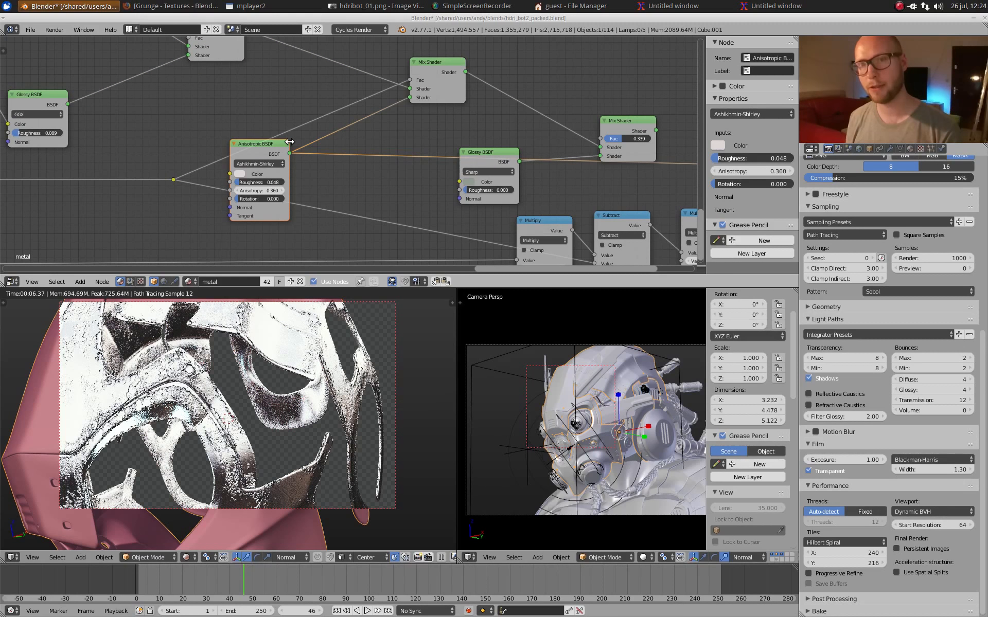
pyautogui.click(437, 69)
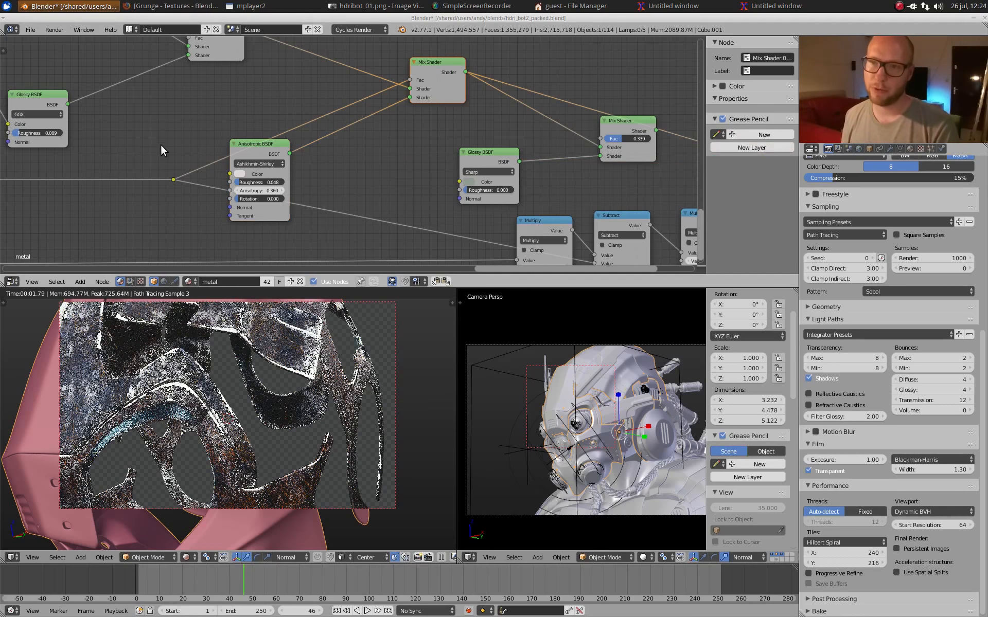
# Step: Trace the line feeding the second Mix Shader's factor back through the node tree, and return to the Anisotropic BSDF
pyautogui.scroll(-7, 156, 165)
pyautogui.moveTo(148, 196); pyautogui.dragTo(417, 149, button='middle')
pyautogui.moveTo(340, 146); pyautogui.dragTo(539, 165, button='middle')
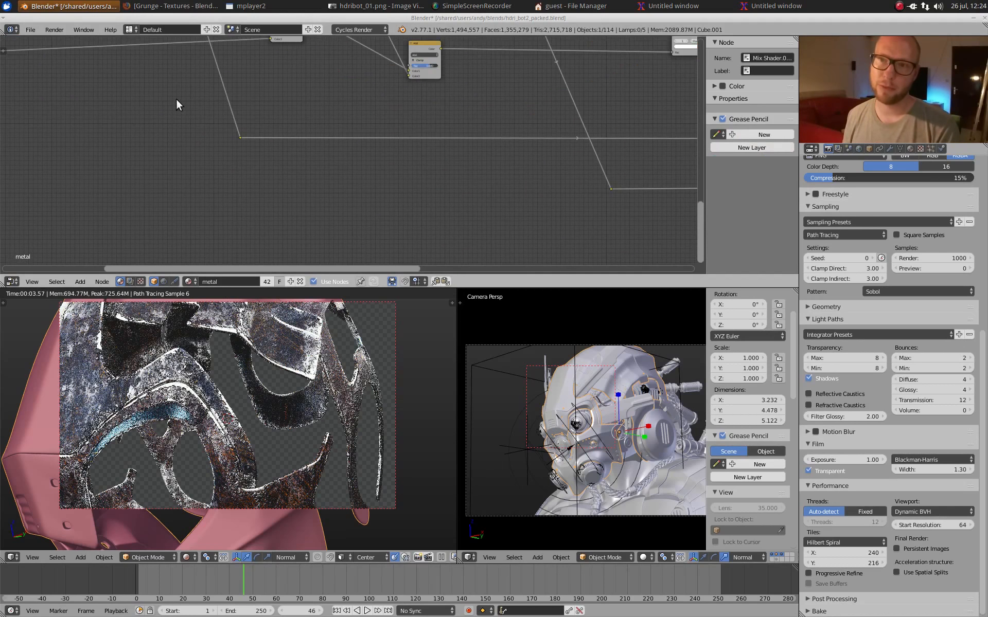
pyautogui.moveTo(178, 103); pyautogui.dragTo(86, 172, button='middle')
pyautogui.moveTo(502, 156); pyautogui.dragTo(160, 137, button='middle')
pyautogui.moveTo(497, 169); pyautogui.dragTo(251, 160, button='middle')
pyautogui.scroll(9, 300, 171)
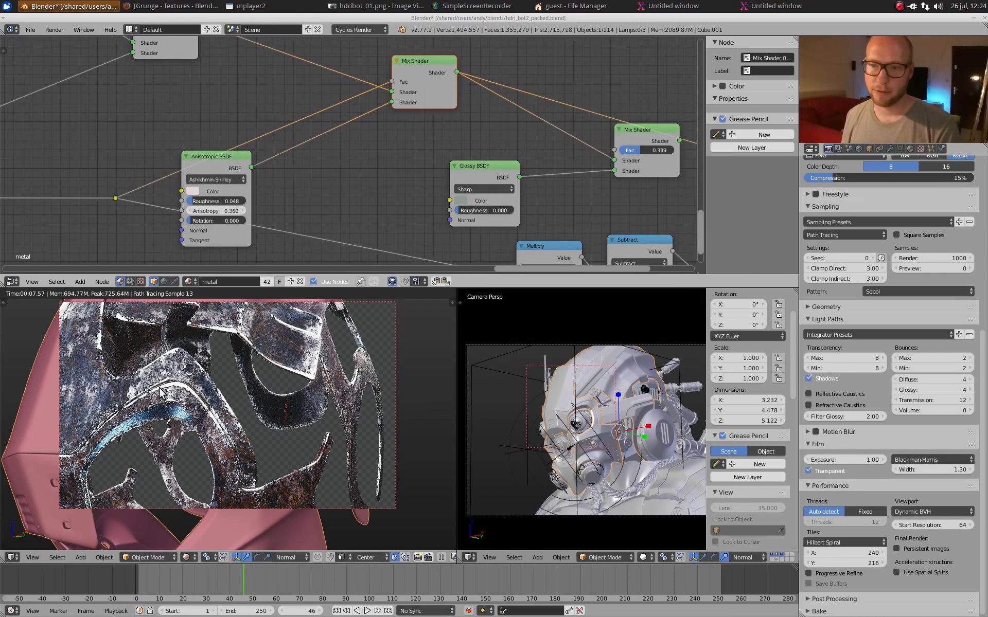
# Step: Examine the metal close up beside the eye opening, and preview the final Mix Shader that adds the Sharp Glossy BSDF
pyautogui.scroll(5, 161, 391)
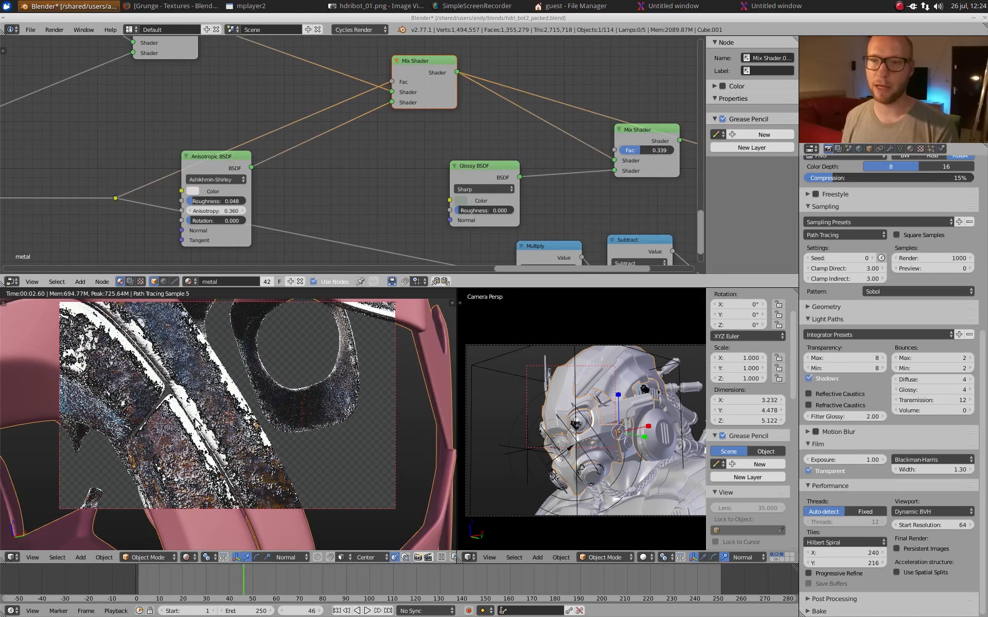
pyautogui.scroll(-2, 514, 129)
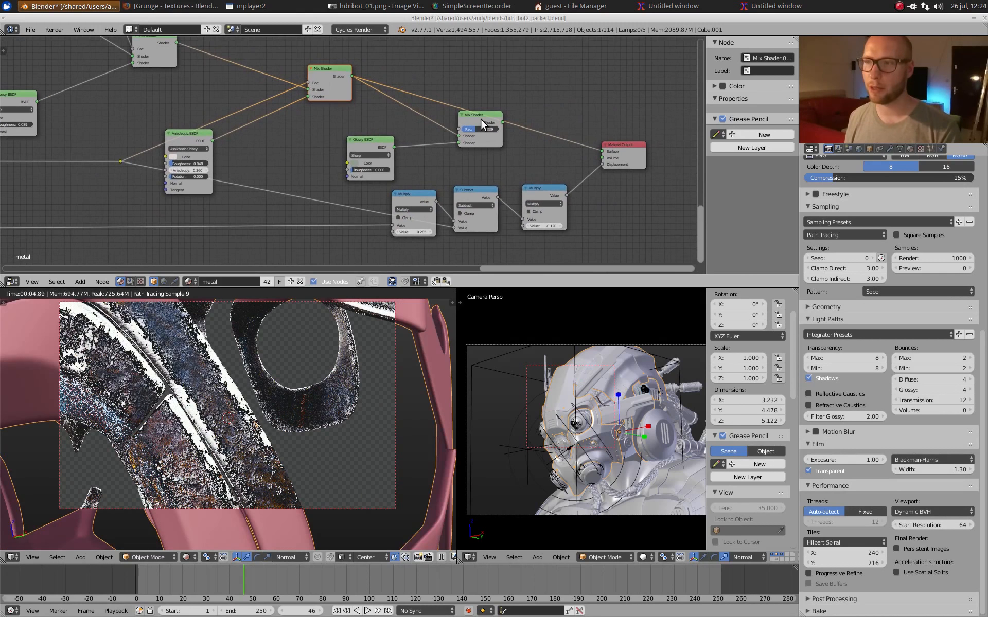
pyautogui.click(481, 119)
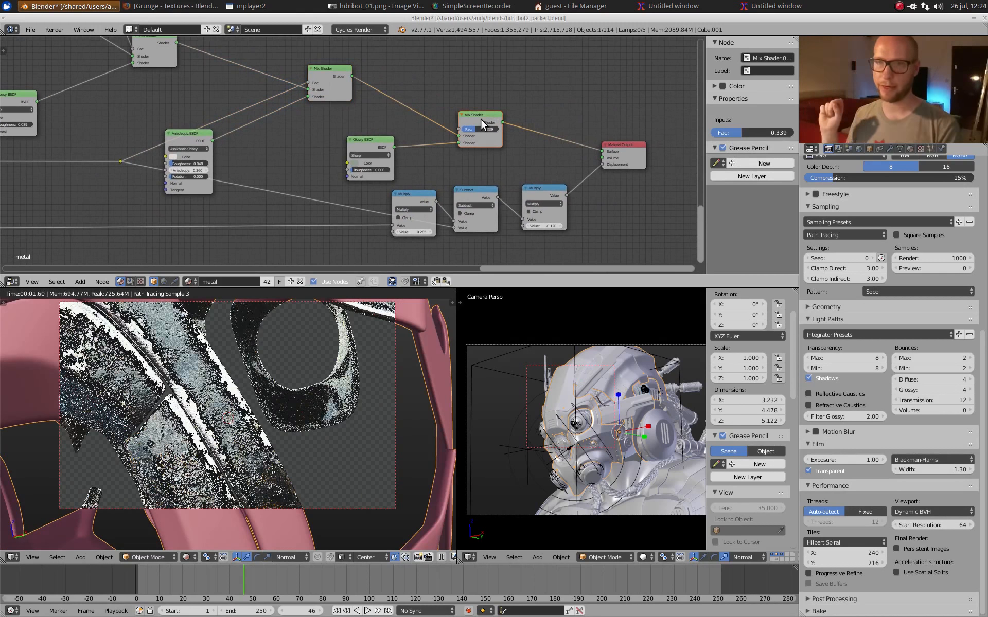
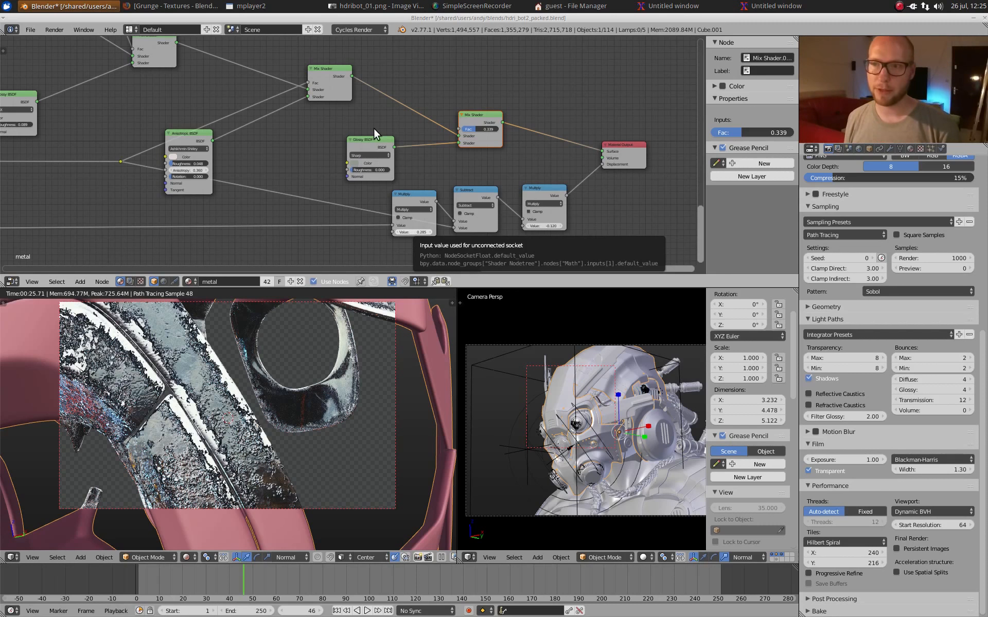
# Step: Select the Multiply, Subtract and Multiply math nodes feeding the displacement, and scale their spacing closer together along X
pyautogui.scroll(2, 367, 149)
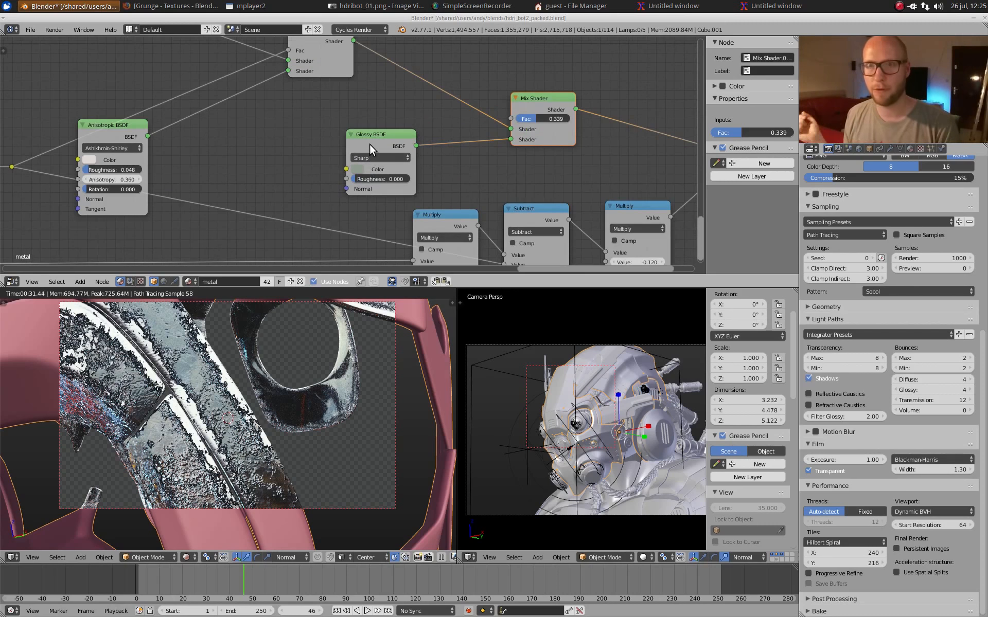
pyautogui.scroll(-7, 613, 142)
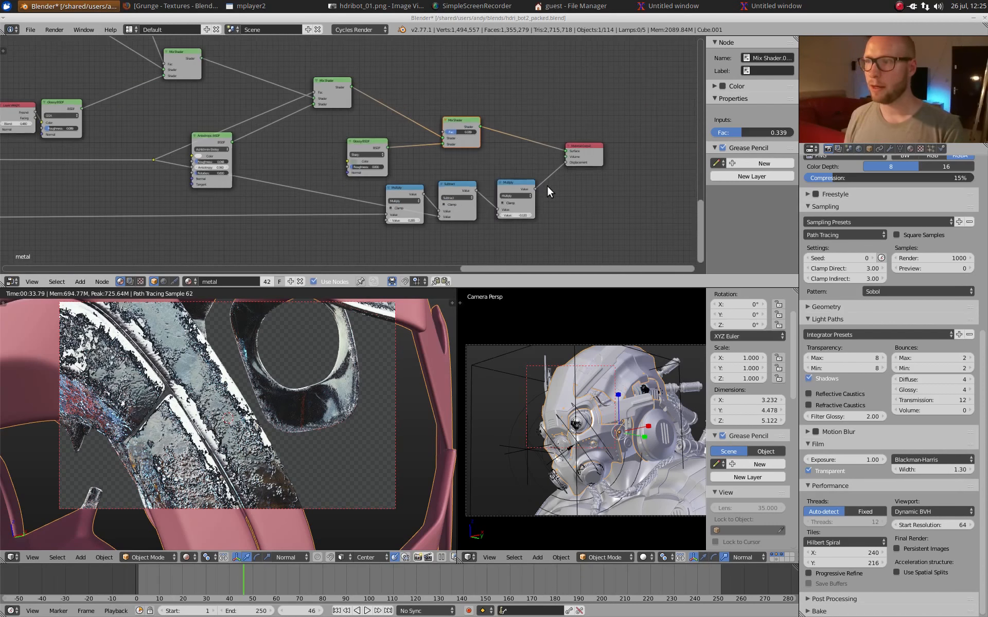
pyautogui.moveTo(547, 187); pyautogui.dragTo(480, 150, button='middle')
pyautogui.scroll(7, 479, 149)
pyautogui.moveTo(344, 136); pyautogui.dragTo(542, 215)
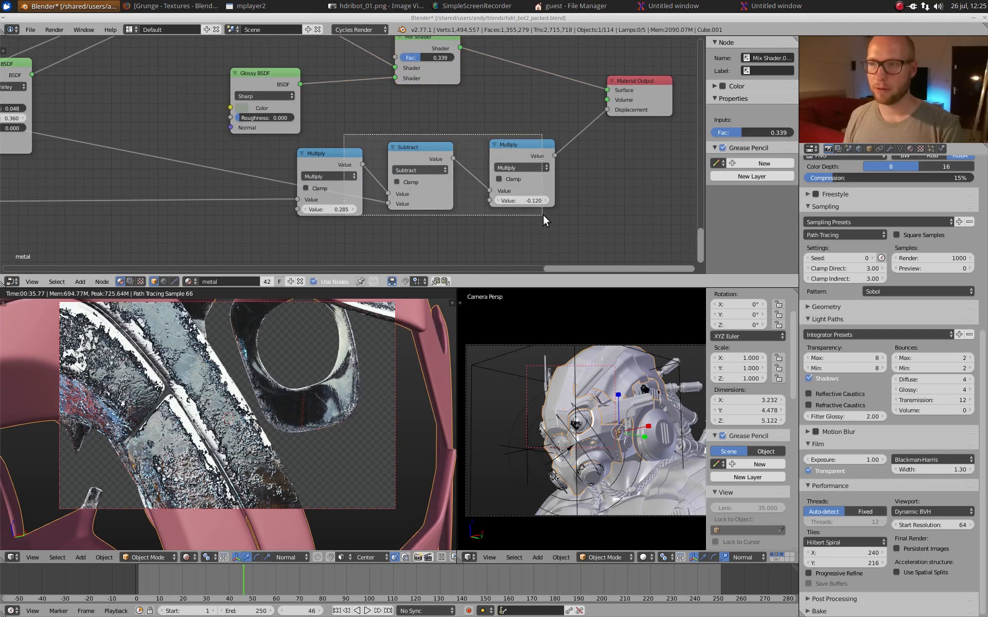
pyautogui.press('s')
pyautogui.press('x')
pyautogui.click(518, 147)
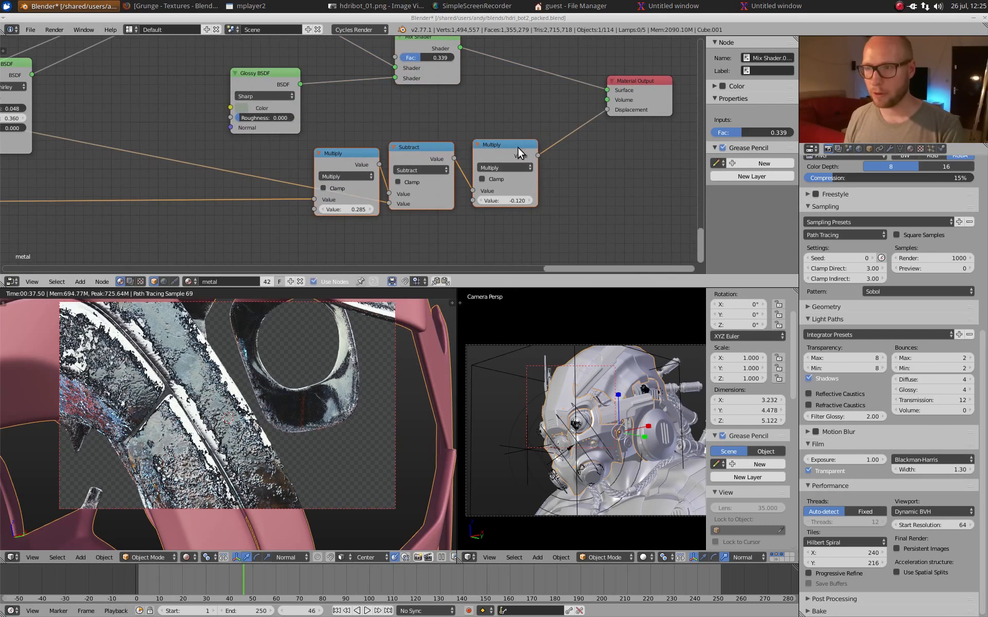
pyautogui.scroll(-2, 486, 183)
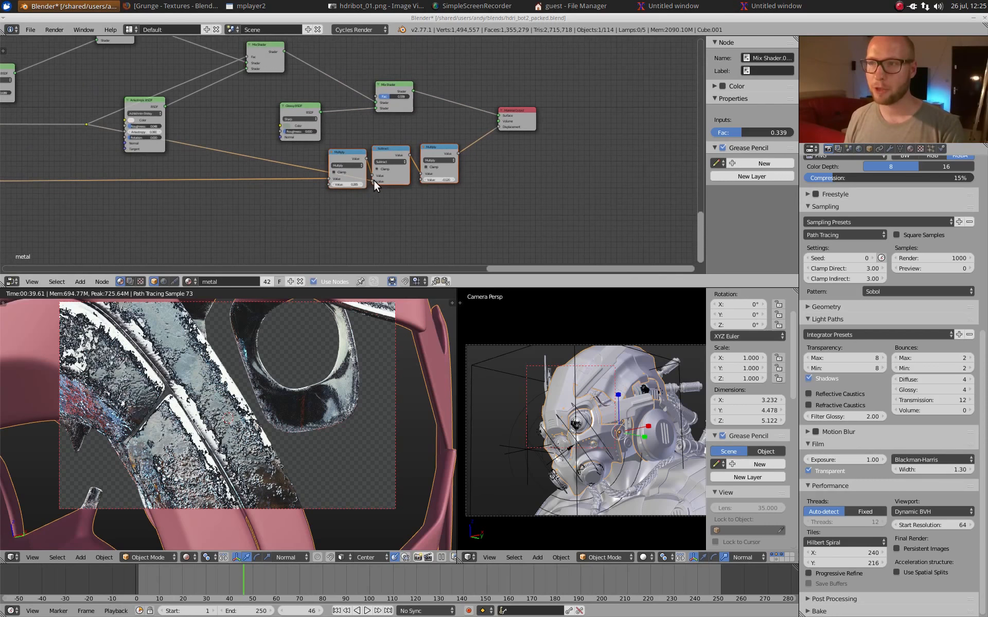
# Step: Trace the line feeding the first Multiply node back through the node tree, and preview its reroute point
pyautogui.scroll(2, 471, 182)
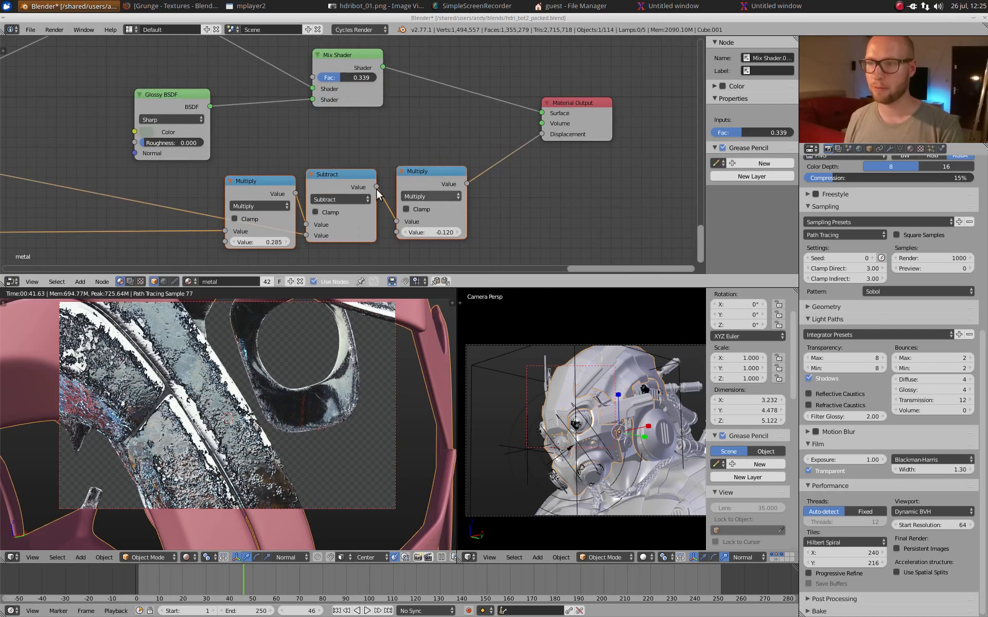
pyautogui.scroll(-8, 378, 194)
pyautogui.moveTo(10, 111); pyautogui.dragTo(259, 154, button='middle')
pyautogui.moveTo(140, 137); pyautogui.dragTo(453, 148, button='middle')
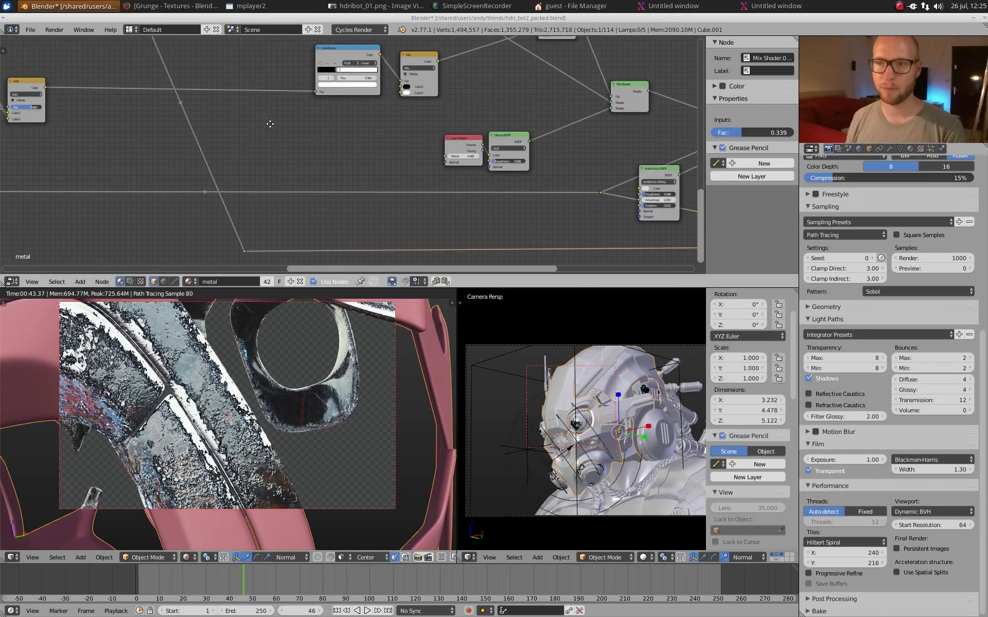
pyautogui.moveTo(269, 123); pyautogui.dragTo(459, 247, button='middle')
pyautogui.moveTo(333, 125); pyautogui.dragTo(426, 247, button='middle')
pyautogui.scroll(6, 362, 184)
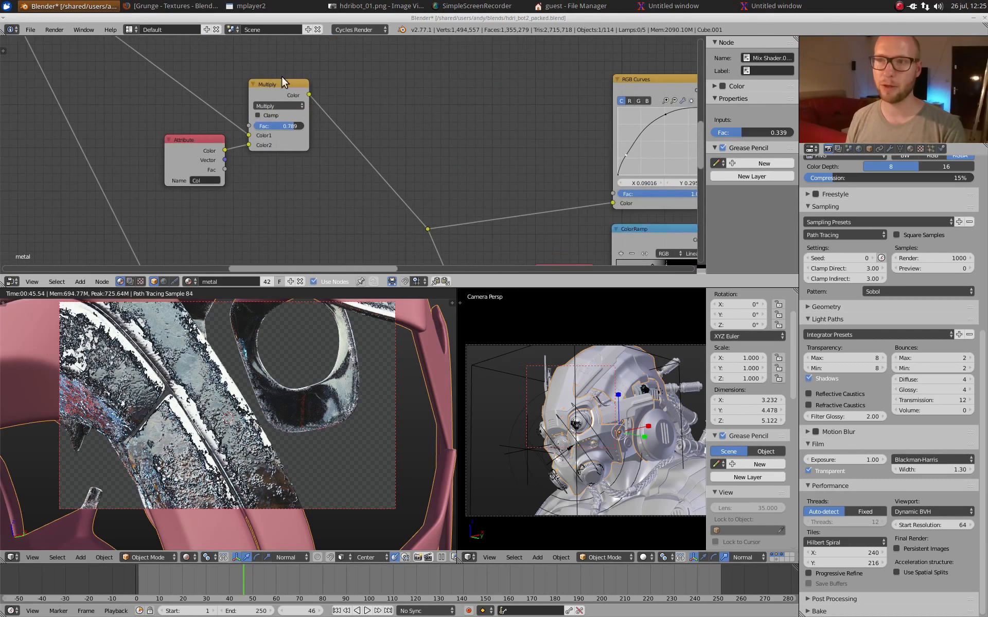
pyautogui.moveTo(436, 145); pyautogui.dragTo(323, 41, button='middle')
pyautogui.moveTo(474, 255); pyautogui.dragTo(299, 56, button='middle')
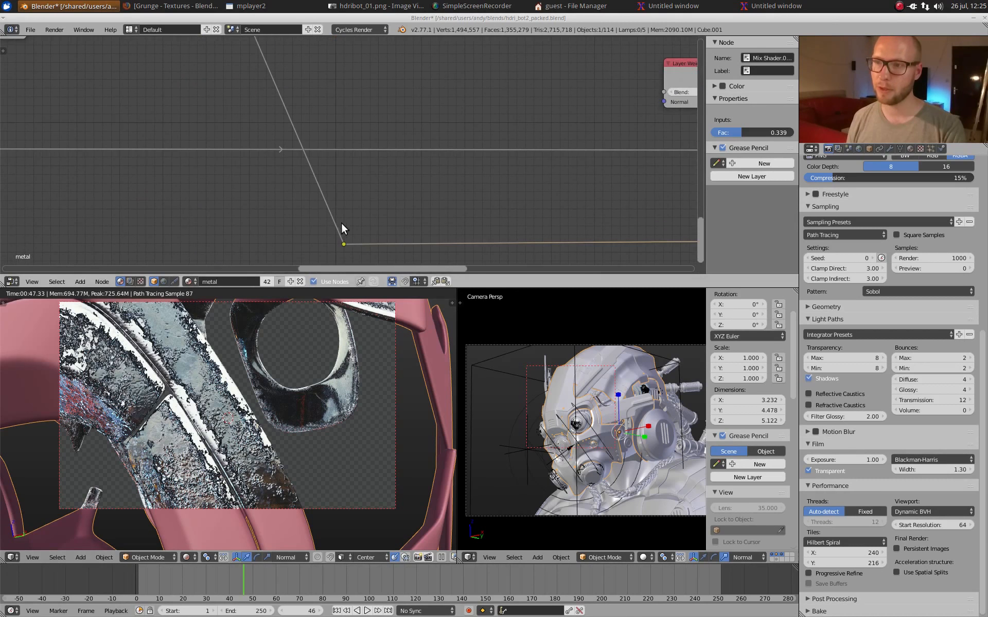
pyautogui.keyDown('ctrl'); pyautogui.keyDown('shift'); pyautogui.click(344, 239); pyautogui.keyUp('shift'); pyautogui.keyUp('ctrl')
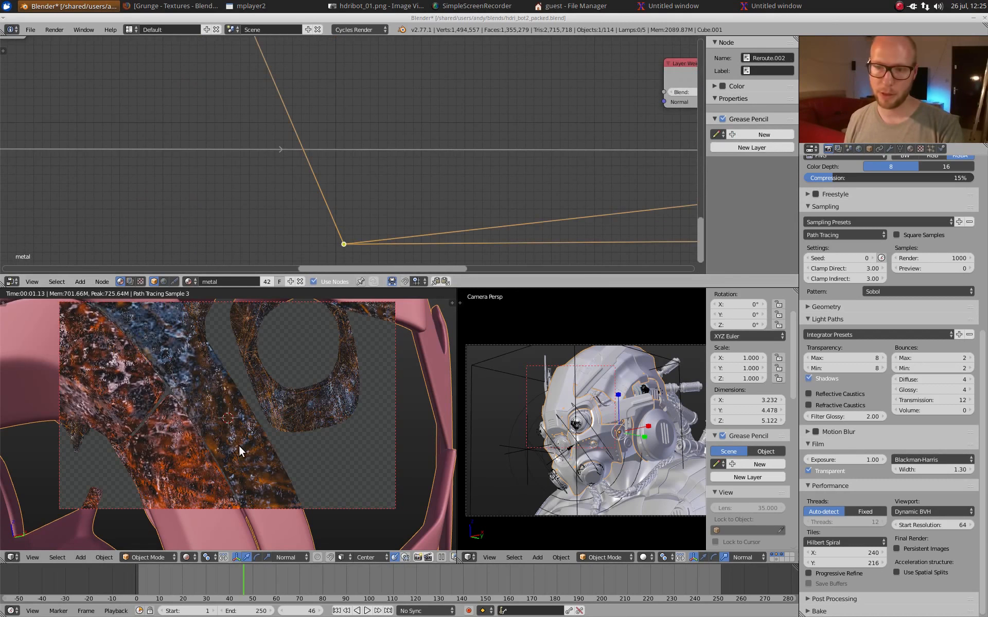
# Step: Return to the displacement math nodes and preview the first Multiply node, followed by the Subtract node
pyautogui.moveTo(487, 230); pyautogui.dragTo(199, 180, button='middle')
pyautogui.scroll(-6, 340, 178)
pyautogui.moveTo(684, 161); pyautogui.dragTo(359, 156, button='middle')
pyautogui.moveTo(452, 152); pyautogui.dragTo(349, 157, button='middle')
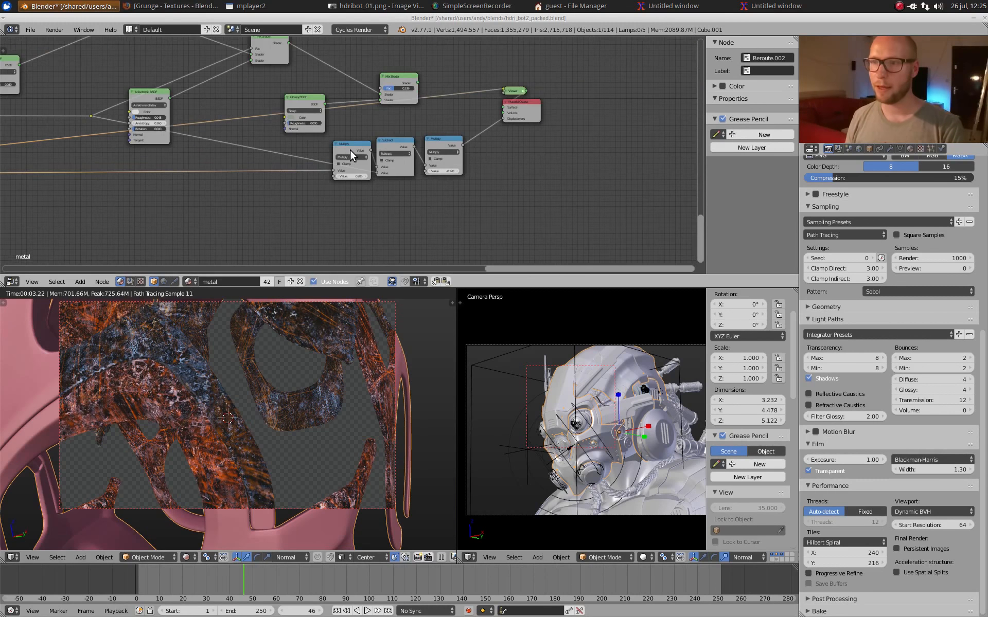
pyautogui.keyDown('ctrl'); pyautogui.keyDown('shift'); pyautogui.click(350, 150); pyautogui.keyUp('shift'); pyautogui.keyUp('ctrl')
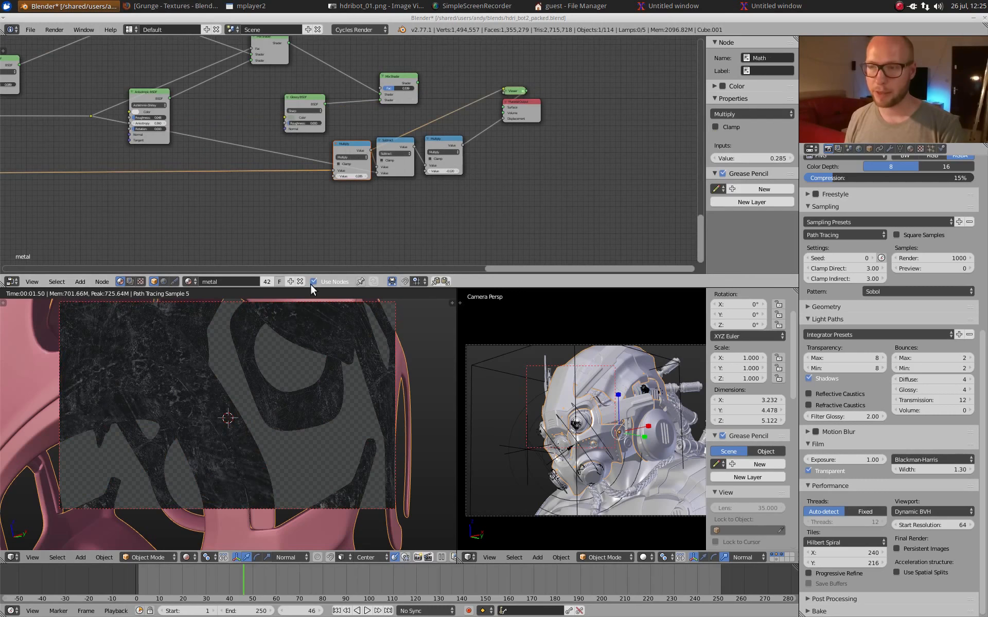
pyautogui.scroll(2, 217, 383)
pyautogui.keyDown('ctrl'); pyautogui.keyDown('shift'); pyautogui.click(384, 144); pyautogui.keyUp('shift'); pyautogui.keyUp('ctrl')
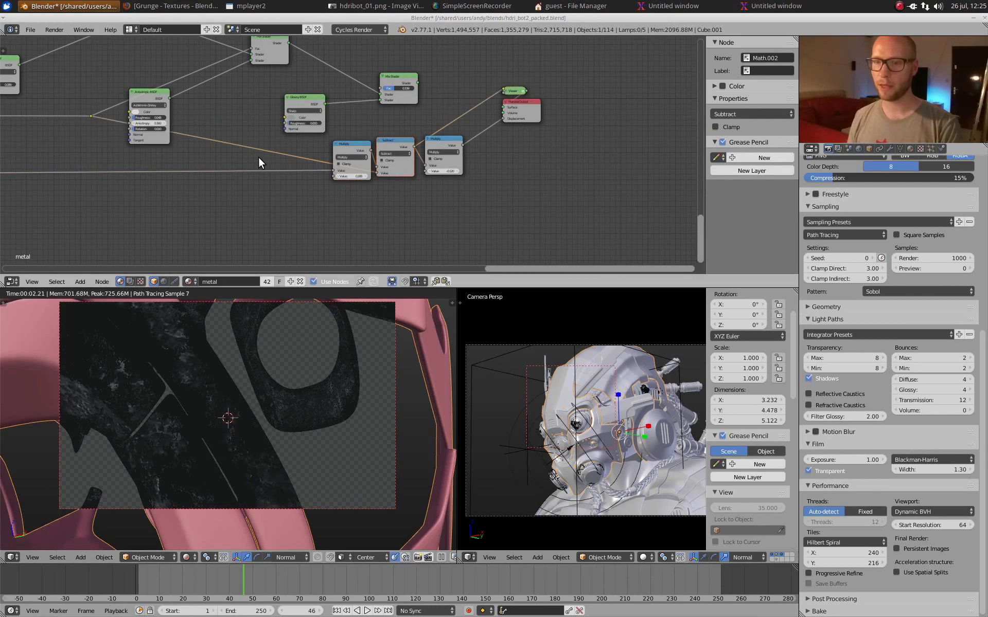
# Step: Trace the Subtract node's other input back to the mask nodes, and return to the displacement math nodes
pyautogui.moveTo(133, 136); pyautogui.dragTo(317, 155, button='middle')
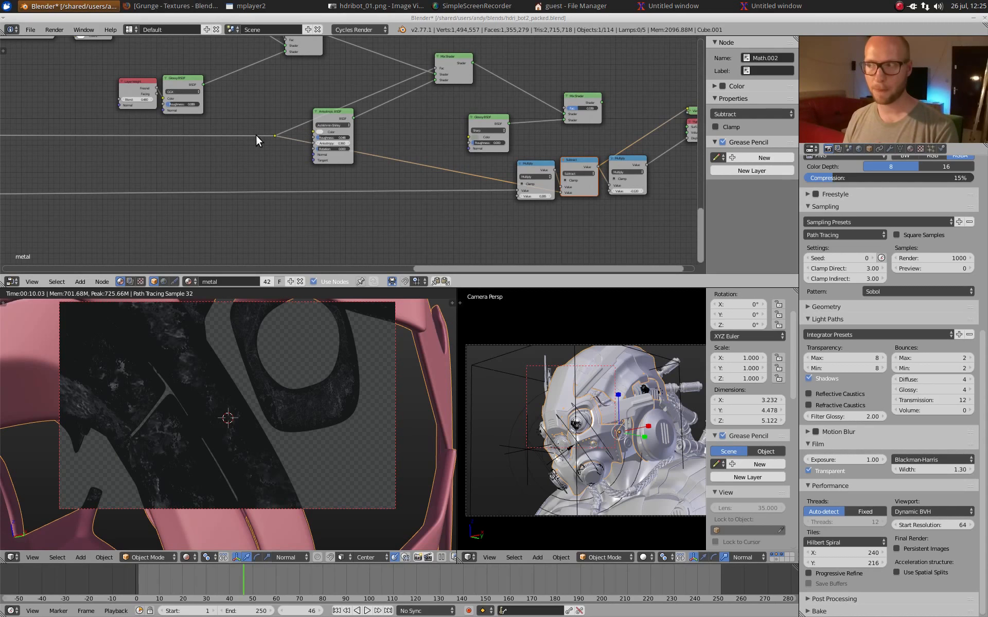
pyautogui.moveTo(255, 134); pyautogui.dragTo(384, 144, button='middle')
pyautogui.scroll(-5, 384, 145)
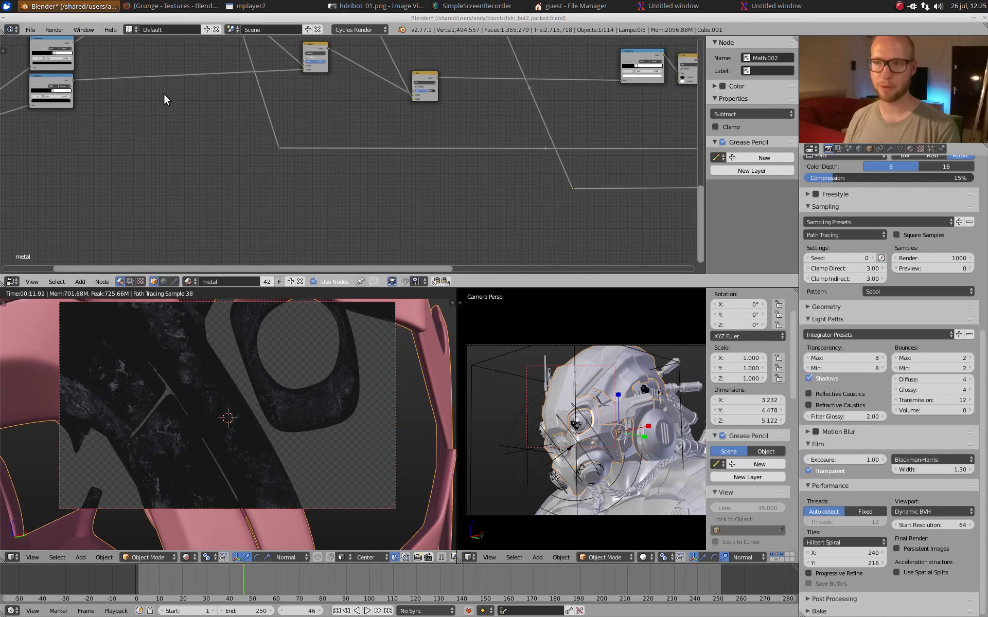
pyautogui.moveTo(174, 54); pyautogui.dragTo(297, 164, button='middle')
pyautogui.moveTo(686, 180); pyautogui.dragTo(233, 120, button='middle')
pyautogui.scroll(5, 307, 113)
pyautogui.scroll(-1, 307, 113)
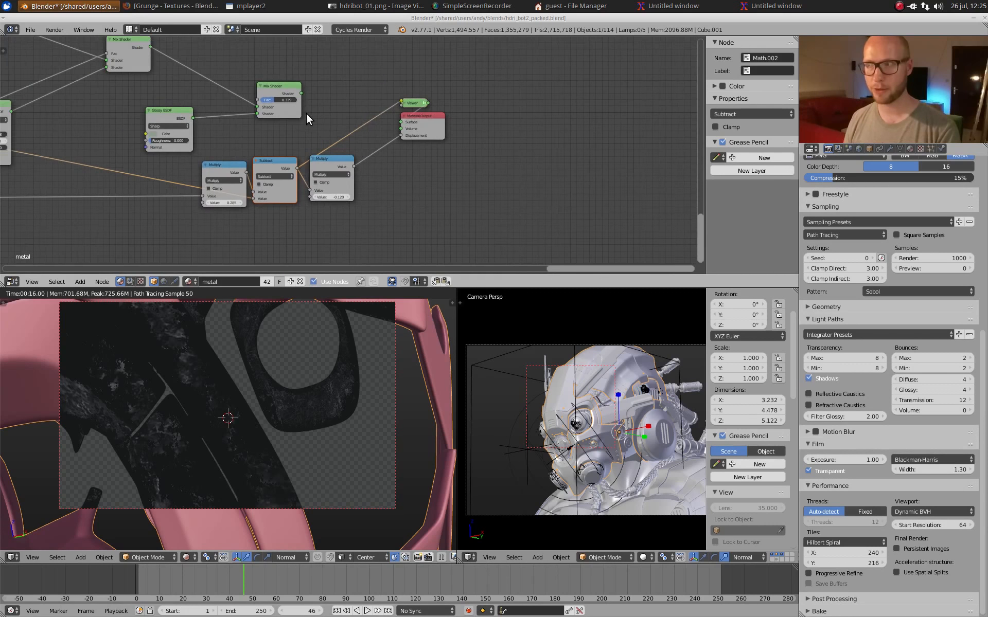
# Step: Preview the last Multiply node before the Material Output, and compare it with the Subtract node
pyautogui.moveTo(323, 139); pyautogui.dragTo(344, 131, button='middle')
pyautogui.scroll(2, 345, 134)
pyautogui.keyDown('ctrl'); pyautogui.keyDown('shift'); pyautogui.click(353, 160); pyautogui.keyUp('shift'); pyautogui.keyUp('ctrl')
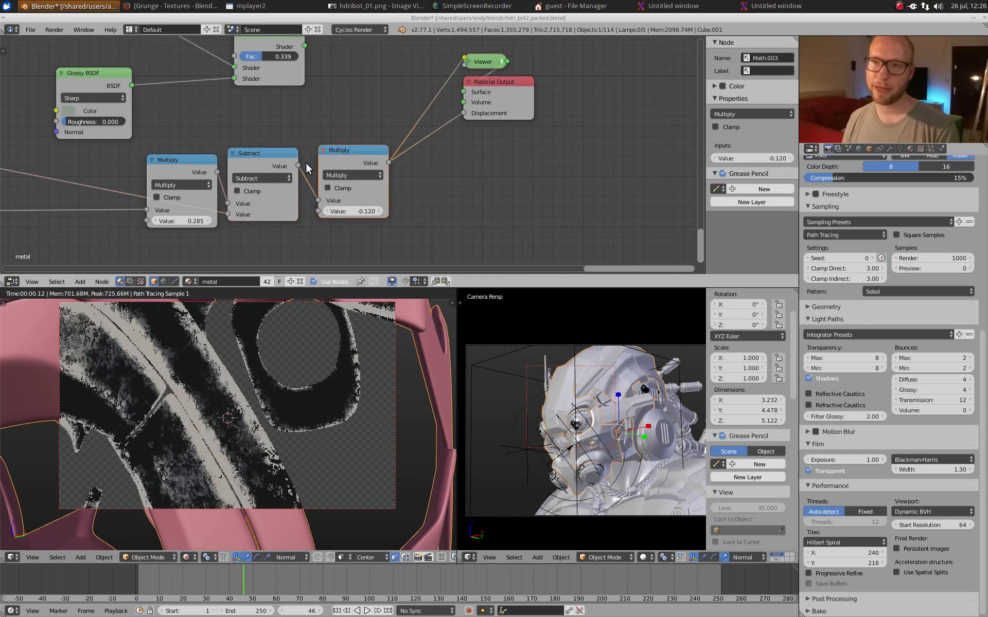
pyautogui.keyDown('ctrl'); pyautogui.keyDown('shift'); pyautogui.click(285, 159); pyautogui.keyUp('shift'); pyautogui.keyUp('ctrl')
pyautogui.keyDown('ctrl'); pyautogui.keyDown('shift'); pyautogui.click(349, 158); pyautogui.keyUp('shift'); pyautogui.keyUp('ctrl')
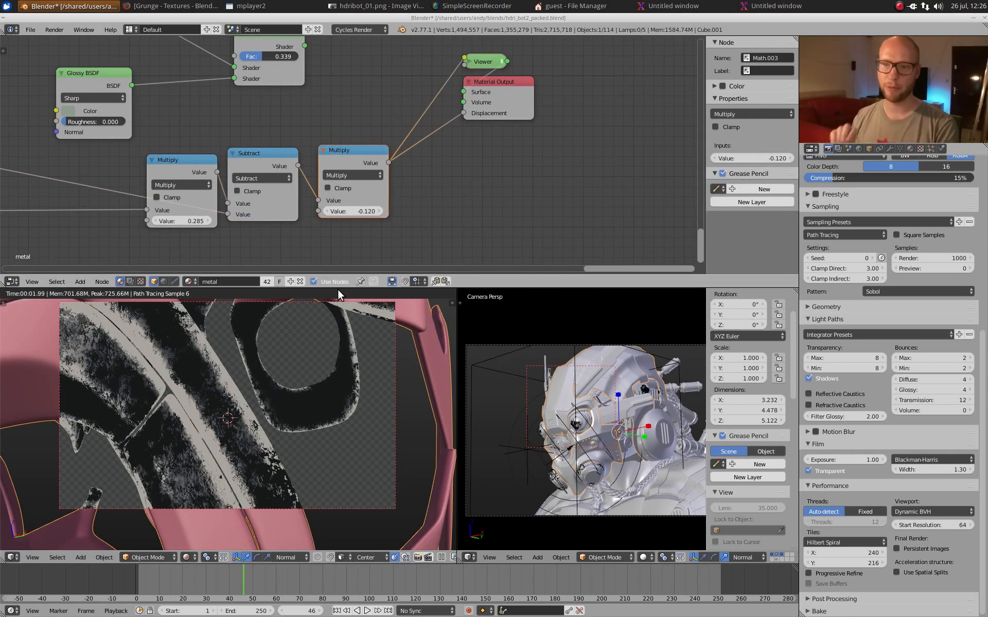
# Step: Add a Diffuse BSDF above the Material Output and connect it to the Surface input
pyautogui.scroll(-1, 337, 118)
pyautogui.moveTo(337, 105); pyautogui.dragTo(331, 251, button='middle')
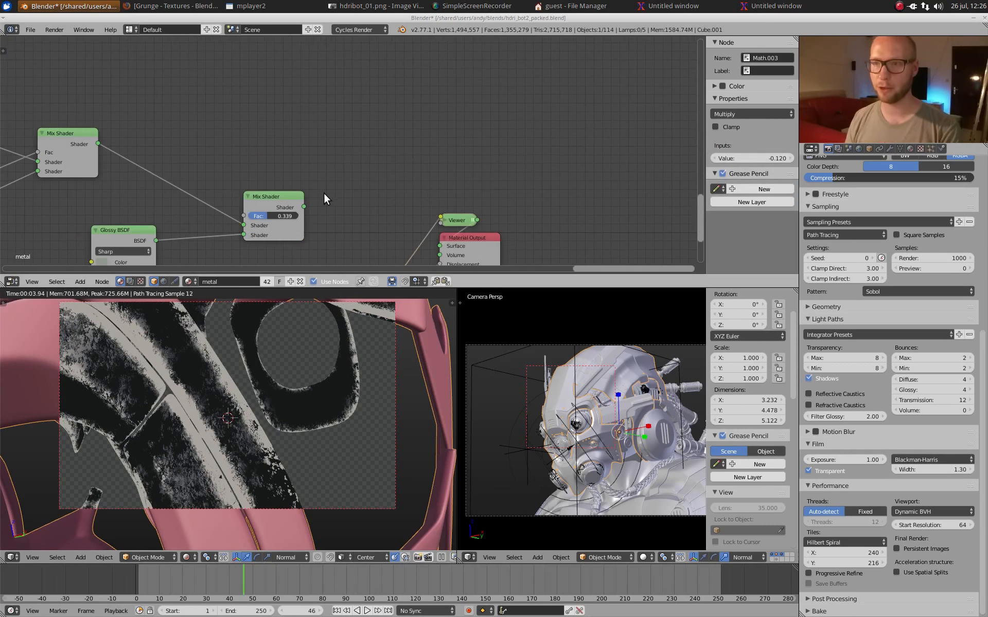
pyautogui.click(127, 231)
pyautogui.hotkey('shift', 'a')
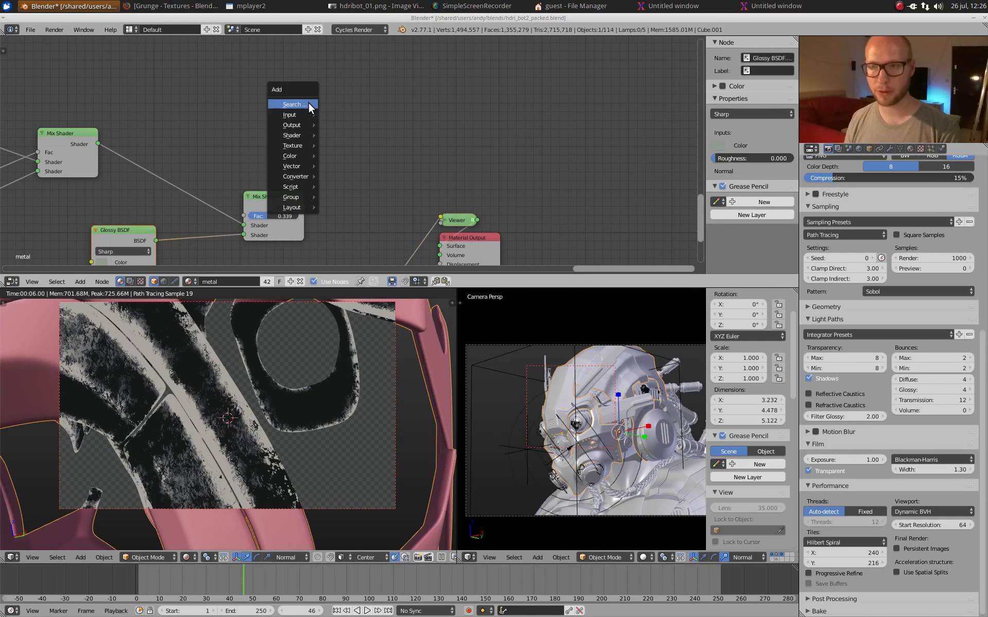
pyautogui.moveTo(301, 114)
pyautogui.moveTo(296, 135)
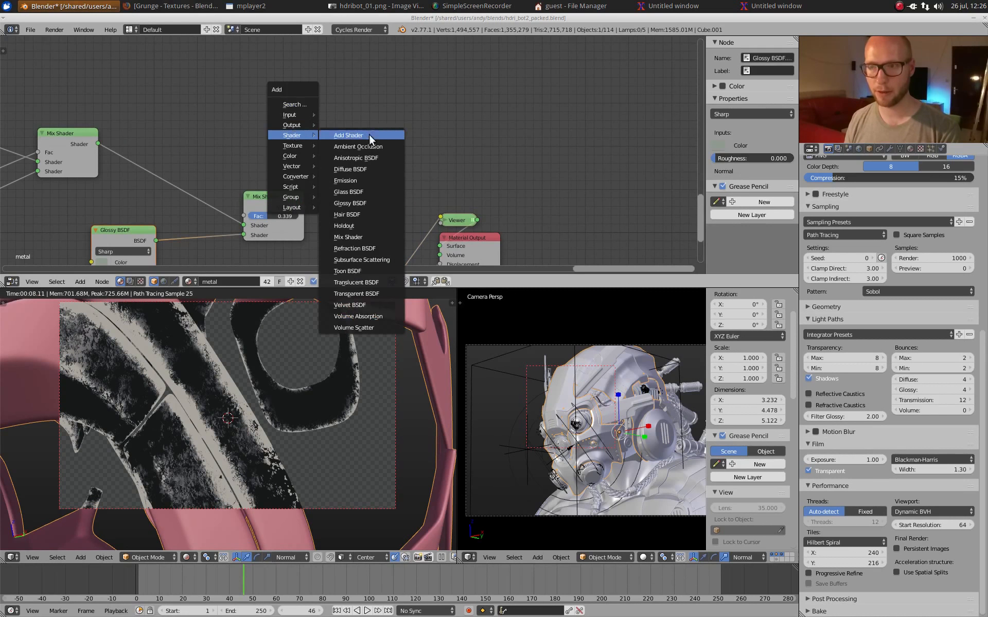
pyautogui.click(366, 165)
pyautogui.click(338, 142)
pyautogui.moveTo(421, 157); pyautogui.dragTo(422, 118, button='middle')
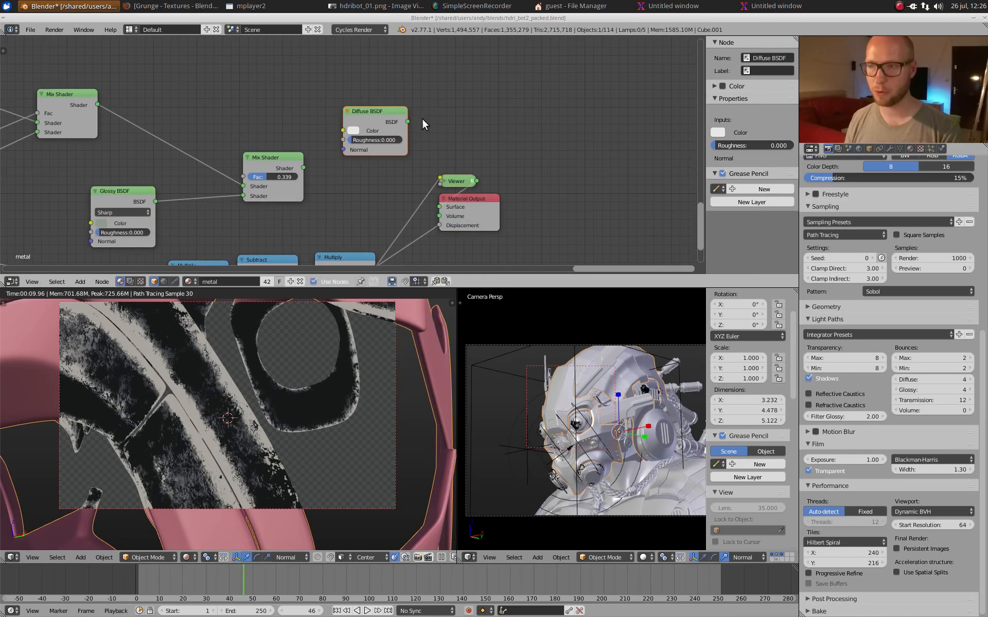
pyautogui.moveTo(408, 121); pyautogui.dragTo(435, 205)
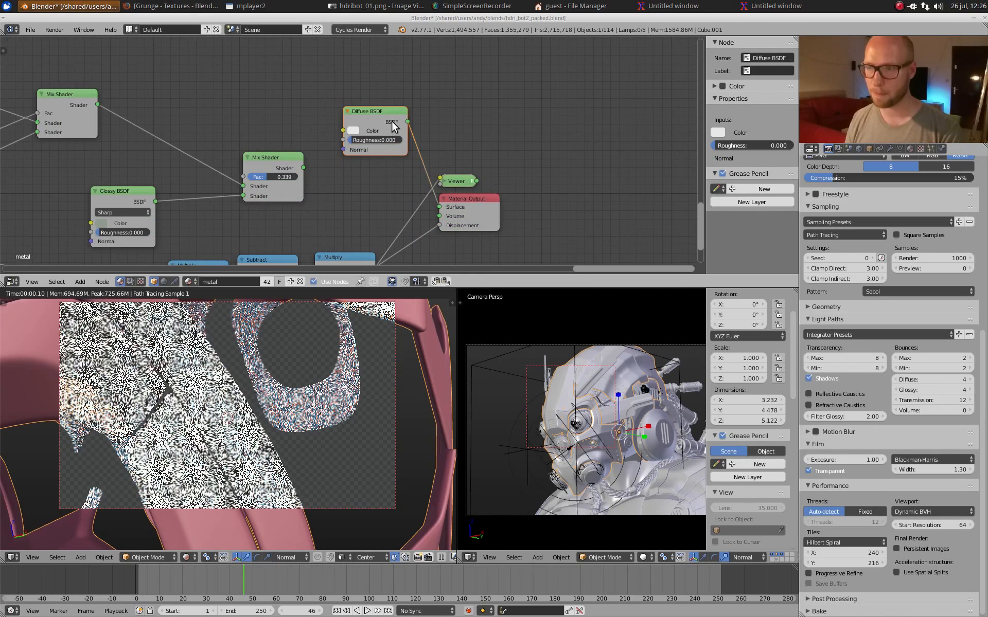
pyautogui.keyDown('ctrl'); pyautogui.keyDown('shift'); pyautogui.click(391, 121); pyautogui.keyUp('shift'); pyautogui.keyUp('ctrl')
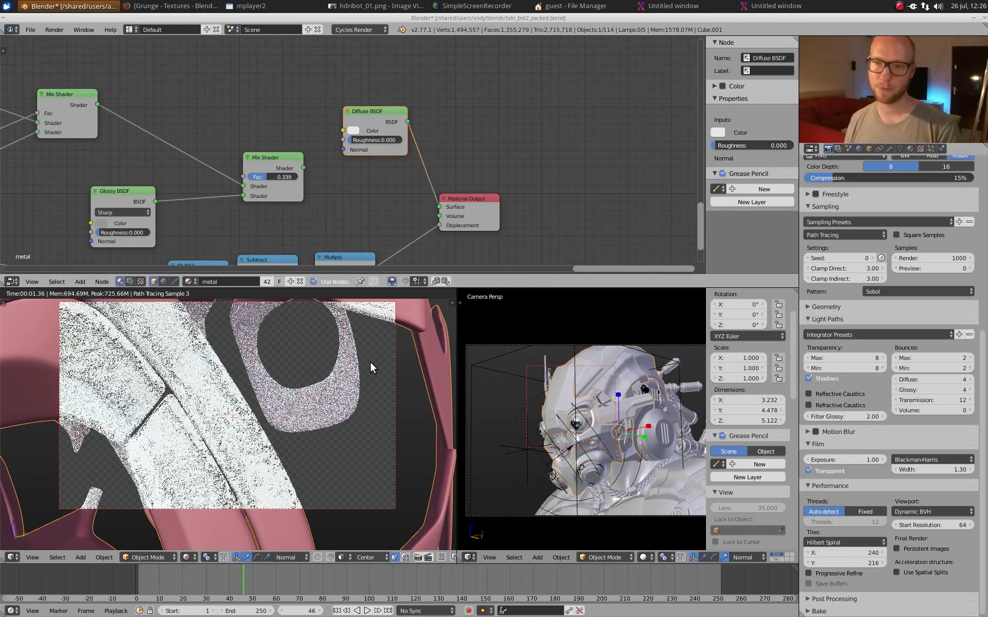
# Step: Darken the Diffuse BSDF's color to dark grey, and inspect the displacement on the surface from another angle
pyautogui.click(353, 131)
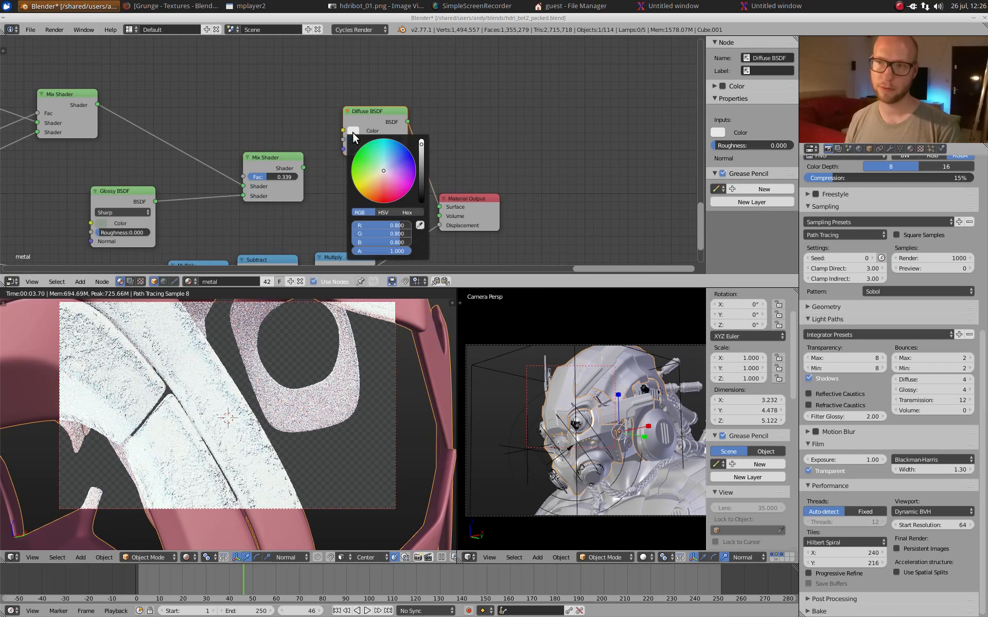
pyautogui.moveTo(421, 170); pyautogui.dragTo(419, 184)
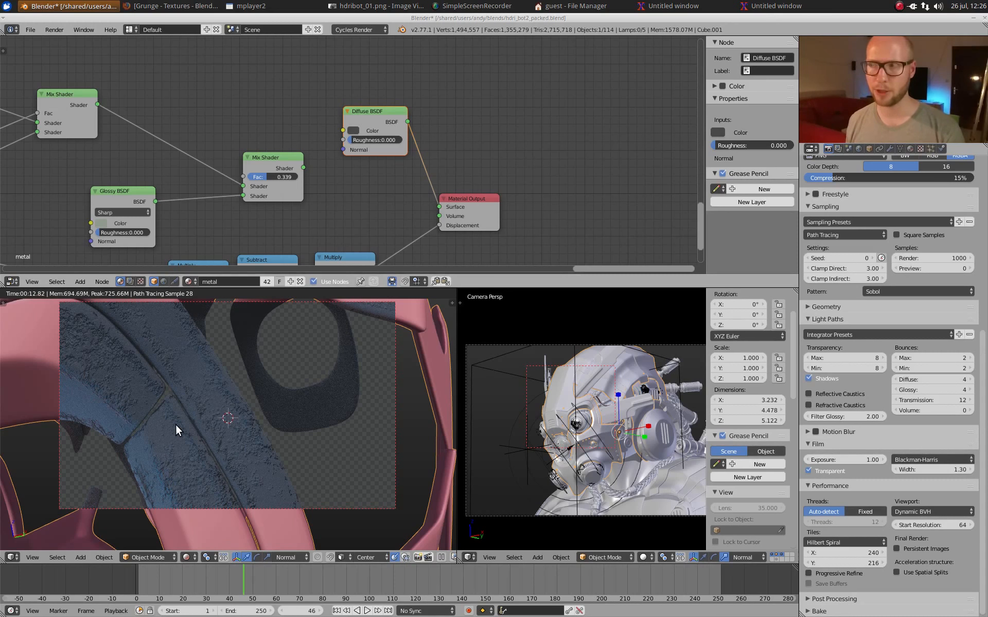
pyautogui.moveTo(176, 423); pyautogui.dragTo(246, 391, button='middle')
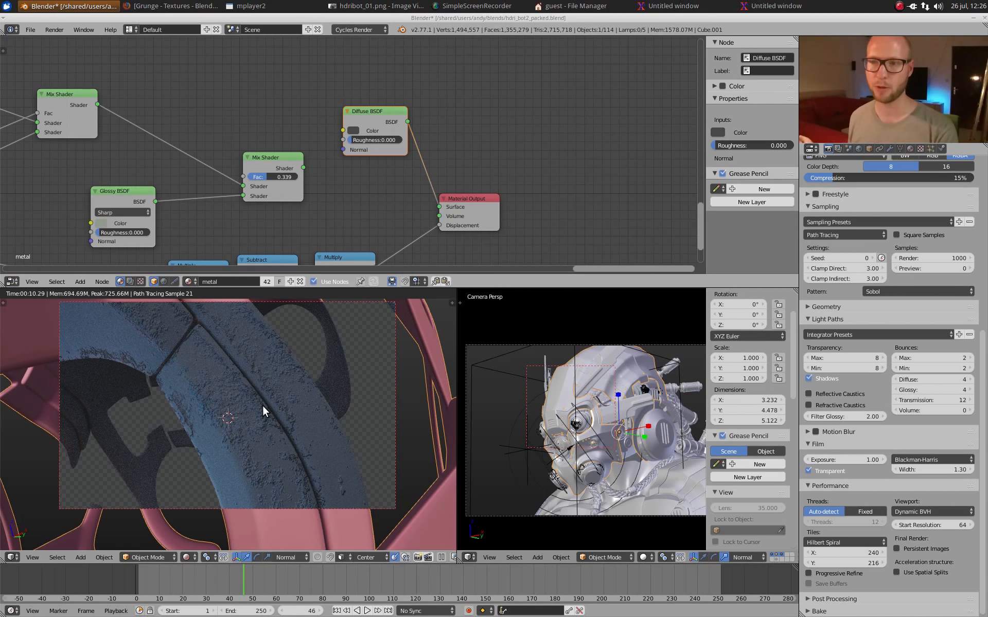
# Step: Reconnect the final Mix Shader to the Material Output's Surface, and show the whole bust again in solid shading
pyautogui.moveTo(304, 168); pyautogui.dragTo(440, 207)
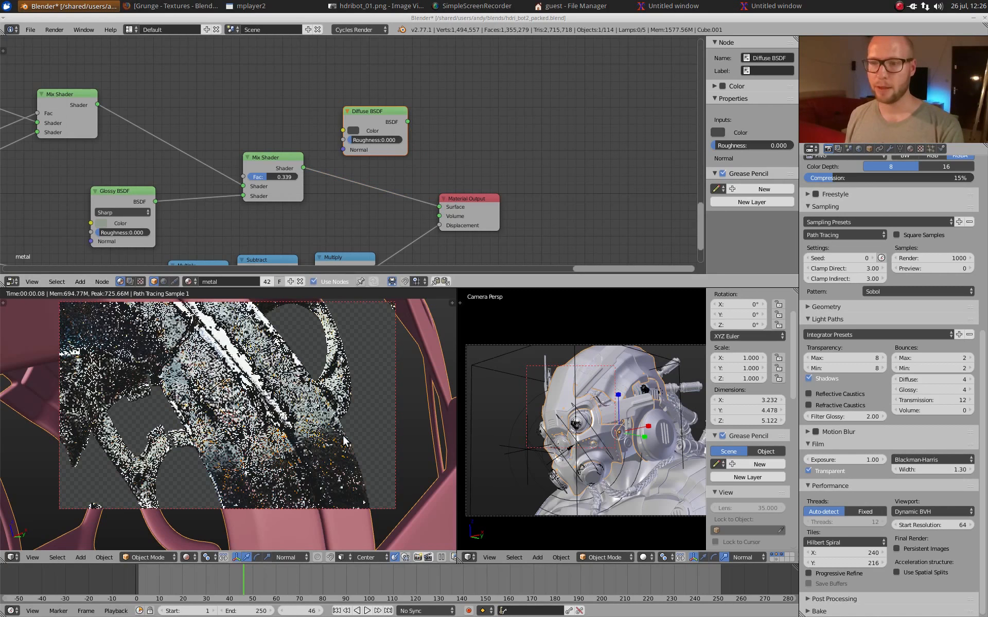
pyautogui.scroll(-5, 343, 436)
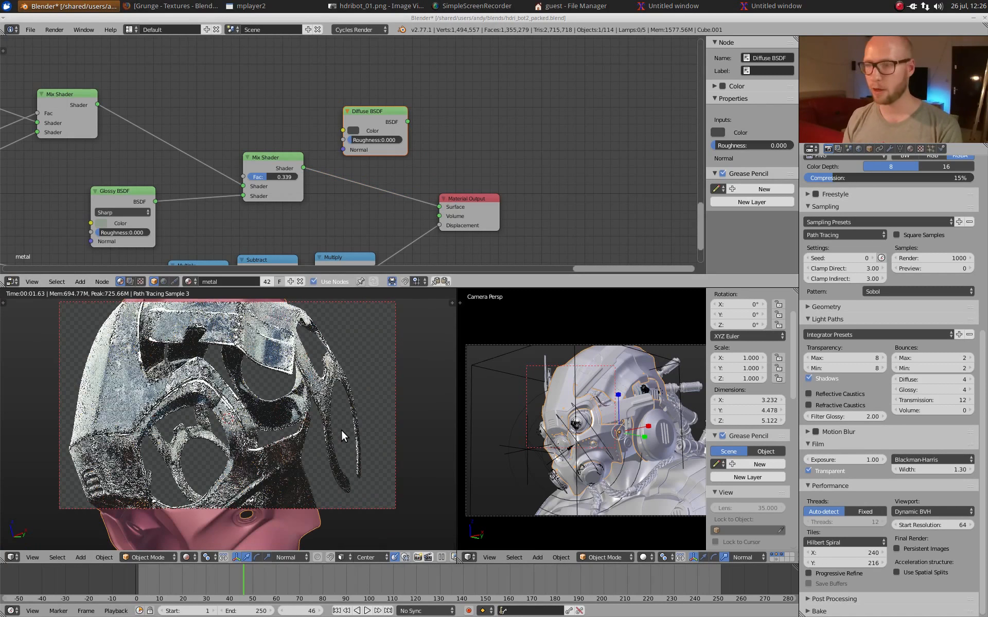
pyautogui.hotkey('shift', 'z')
pyautogui.press('KP_Divide')
pyautogui.moveTo(339, 413); pyautogui.dragTo(328, 414, button='middle')
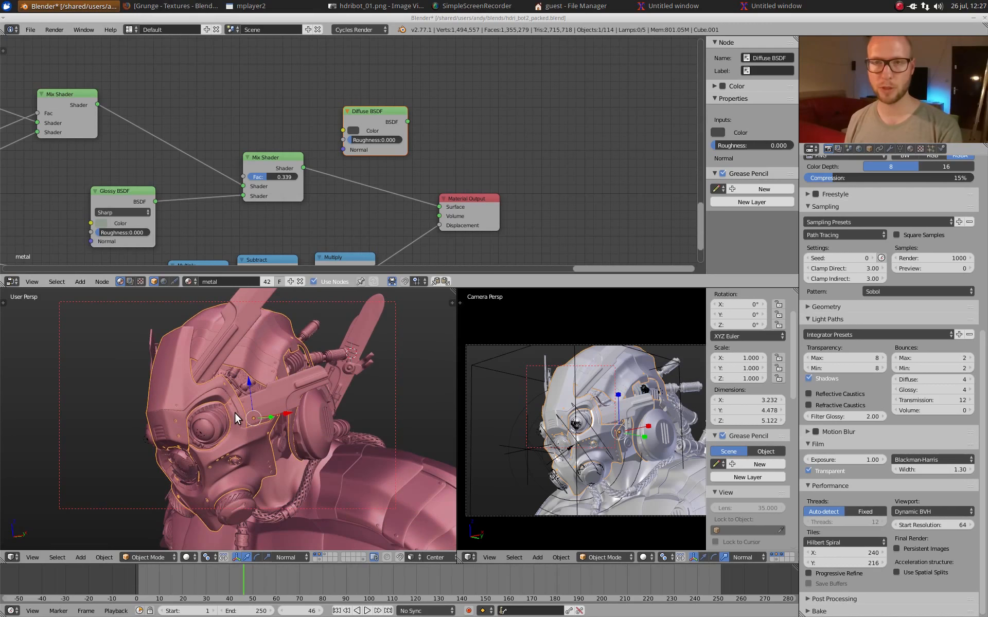
pyautogui.moveTo(325, 493); pyautogui.dragTo(317, 490, button='middle')
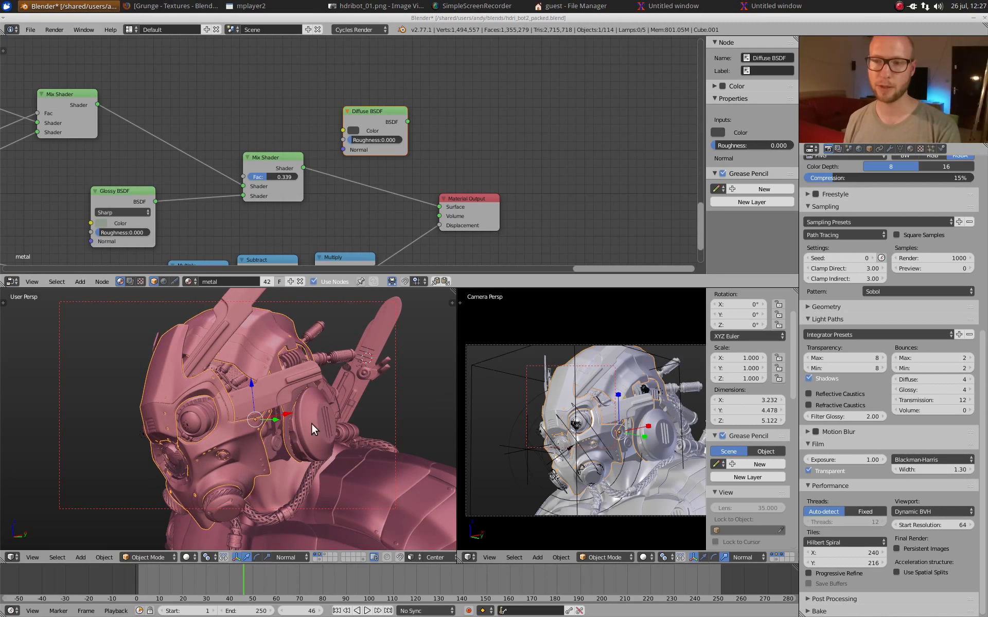
# Step: Enlarge the head outside the camera view, and examine the eye socket and the mechanical parts in the helmet opening
pyautogui.scroll(2, 311, 424)
pyautogui.hotkey('ctrl', 'Up')
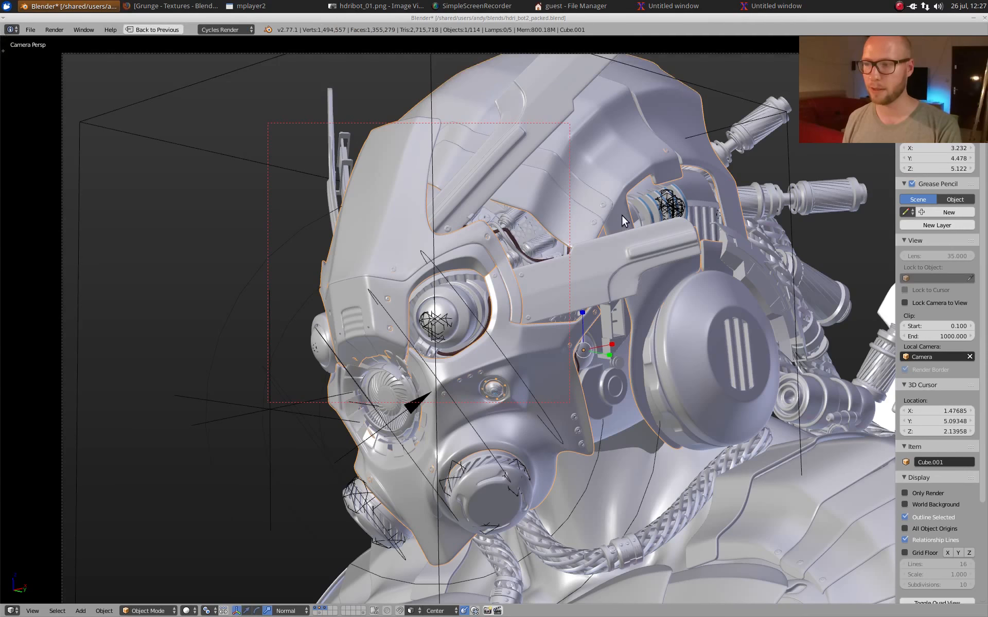
pyautogui.press('KP_0')
pyautogui.scroll(9, 617, 233)
pyautogui.keyDown('shift'); pyautogui.moveTo(341, 217); pyautogui.dragTo(397, 233, button='middle'); pyautogui.keyUp('shift')
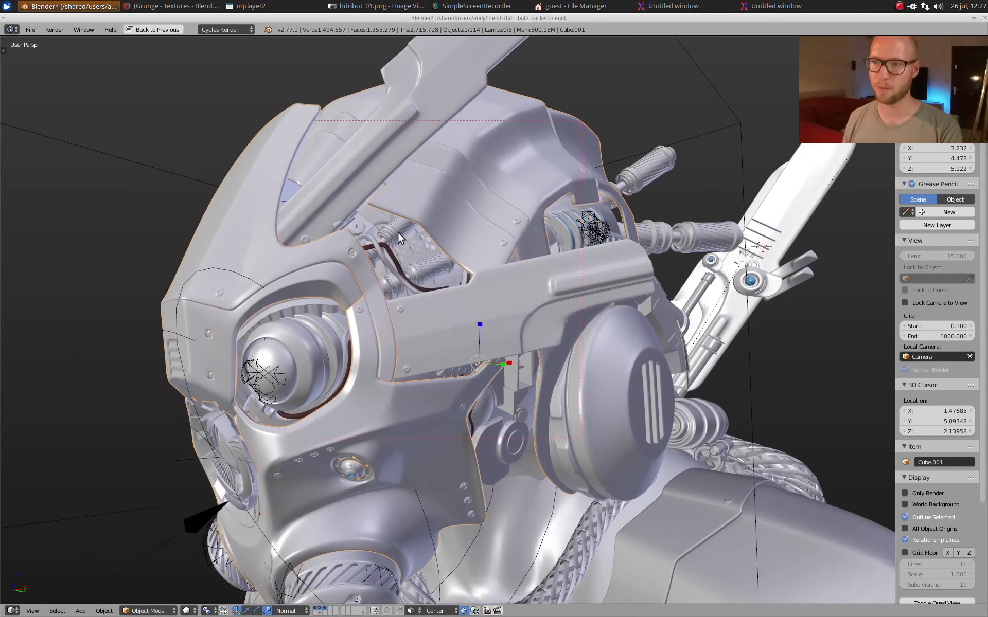
pyautogui.scroll(2, 398, 232)
pyautogui.moveTo(444, 433); pyautogui.dragTo(493, 415, button='middle')
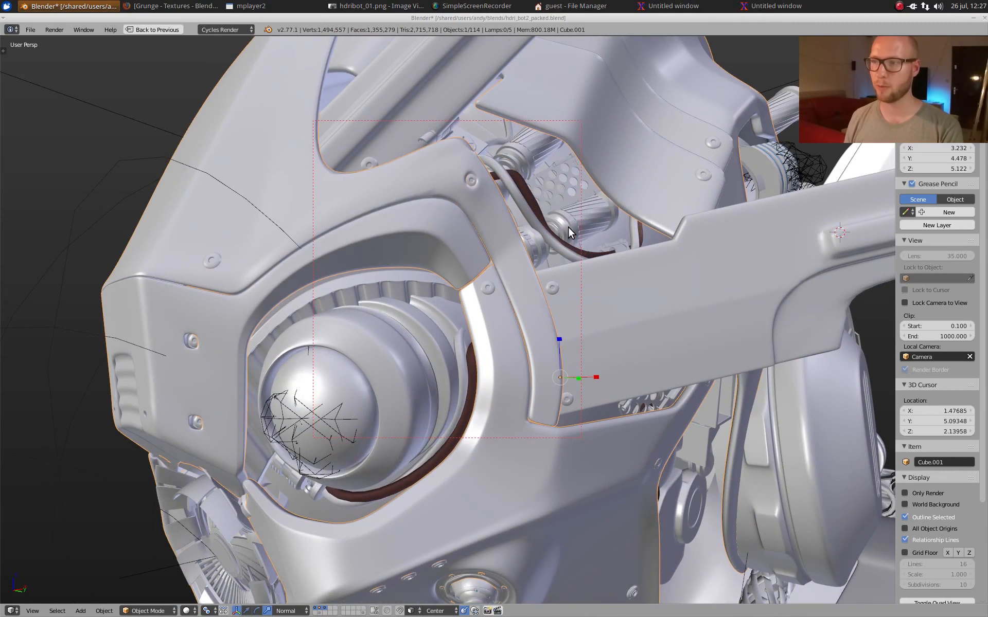
# Step: Select the perforated plate inside the helmet opening, and show its material settings
pyautogui.rightClick(556, 215)
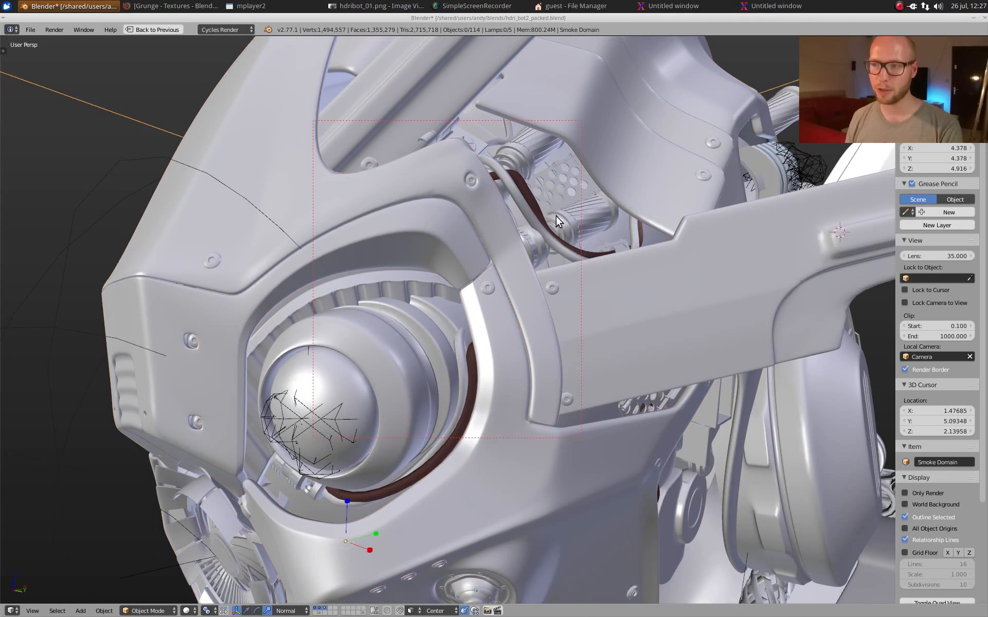
pyautogui.rightClick(576, 172)
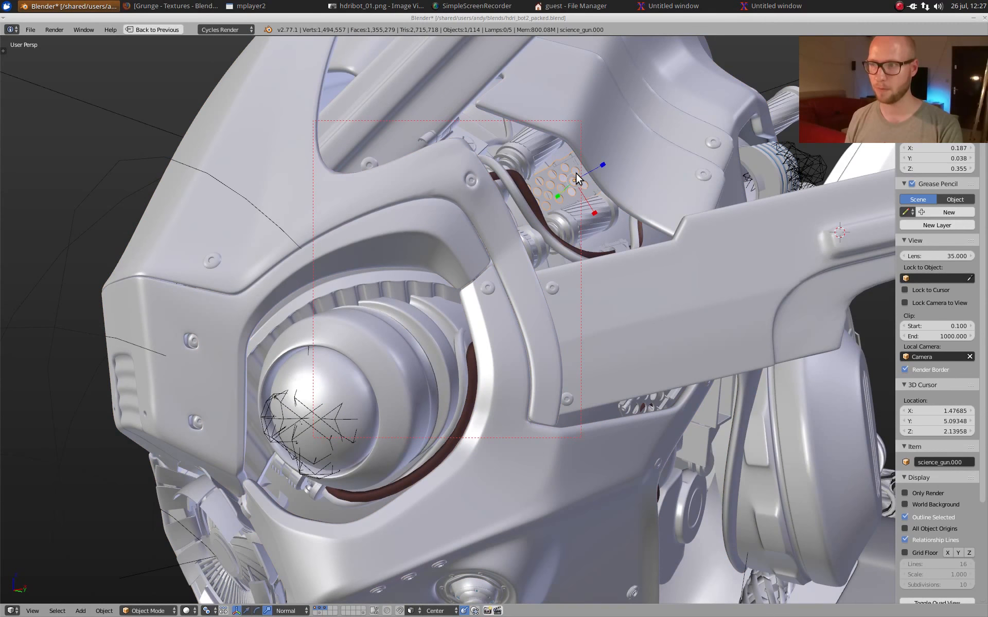
pyautogui.hotkey('ctrl', 'Up')
pyautogui.hotkey('ctrl', 'Up')
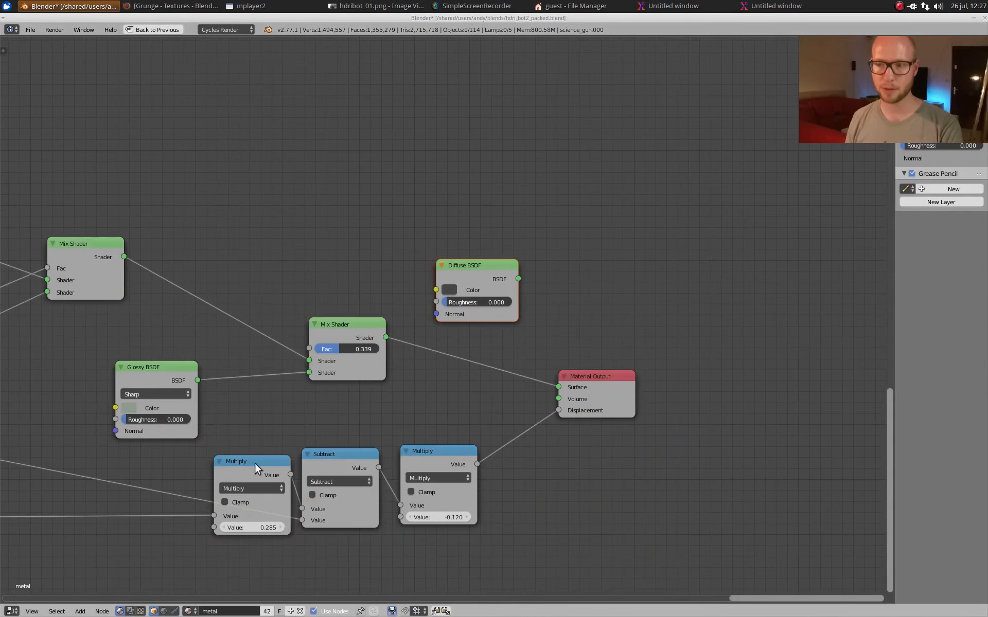
pyautogui.hotkey('ctrl', 'Up')
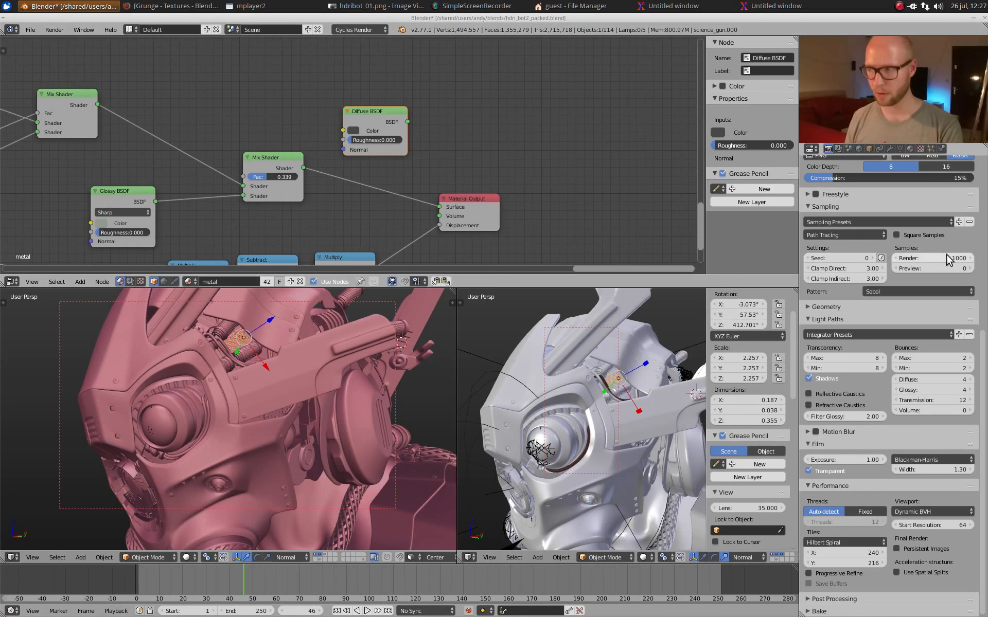
pyautogui.click(909, 150)
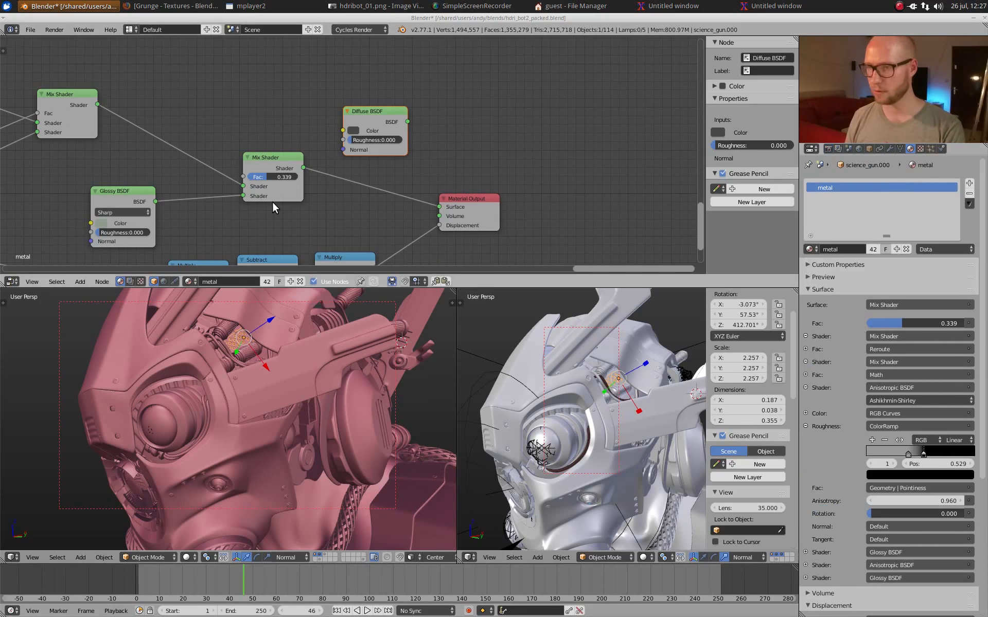
# Step: Select the helmet's side arm, and examine the Glossy BSDF and Material Output nodes of its metal_shiny material
pyautogui.rightClick(328, 335)
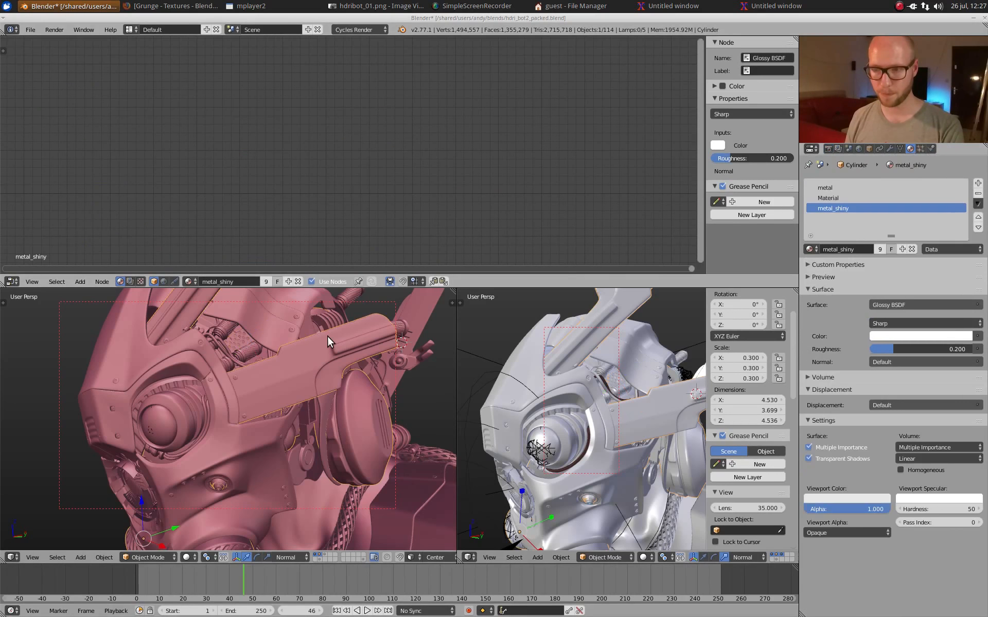
pyautogui.hotkey('ctrl', 'Up')
pyautogui.scroll(-10, 308, 216)
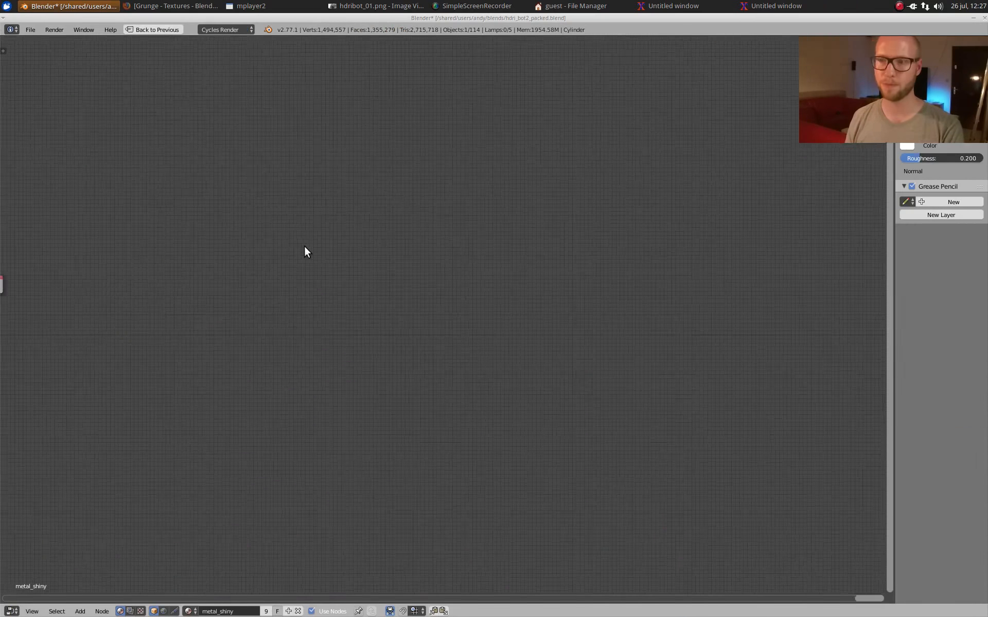
pyautogui.moveTo(277, 270); pyautogui.dragTo(603, 289, button='middle')
pyautogui.scroll(8, 601, 290)
pyautogui.scroll(3, 590, 294)
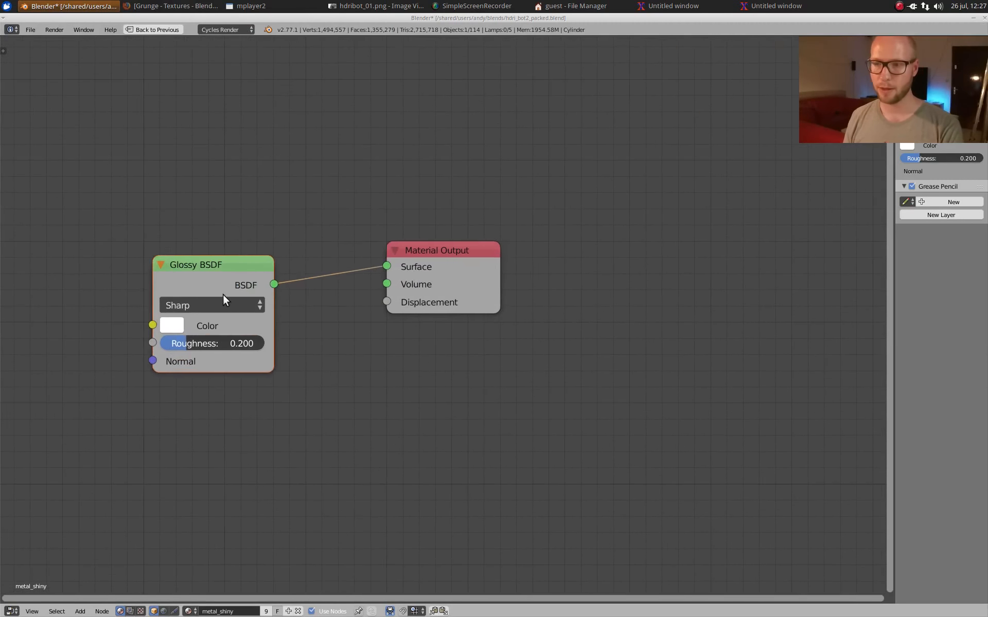
pyautogui.moveTo(223, 294); pyautogui.dragTo(403, 289, button='middle')
pyautogui.scroll(1, 404, 288)
pyautogui.scroll(2, 424, 307)
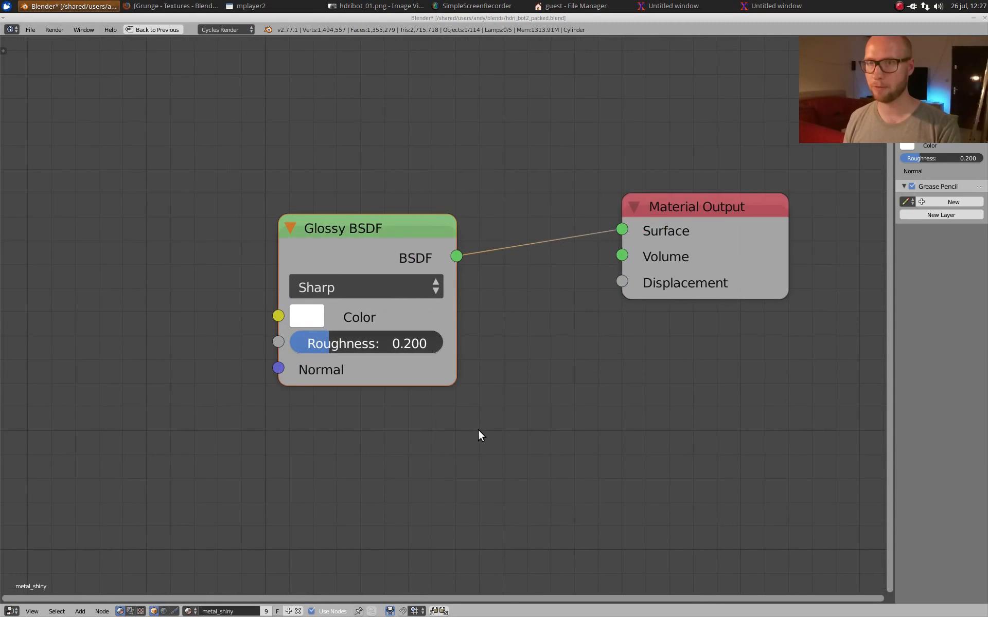
pyautogui.hotkey('ctrl', 'Up')
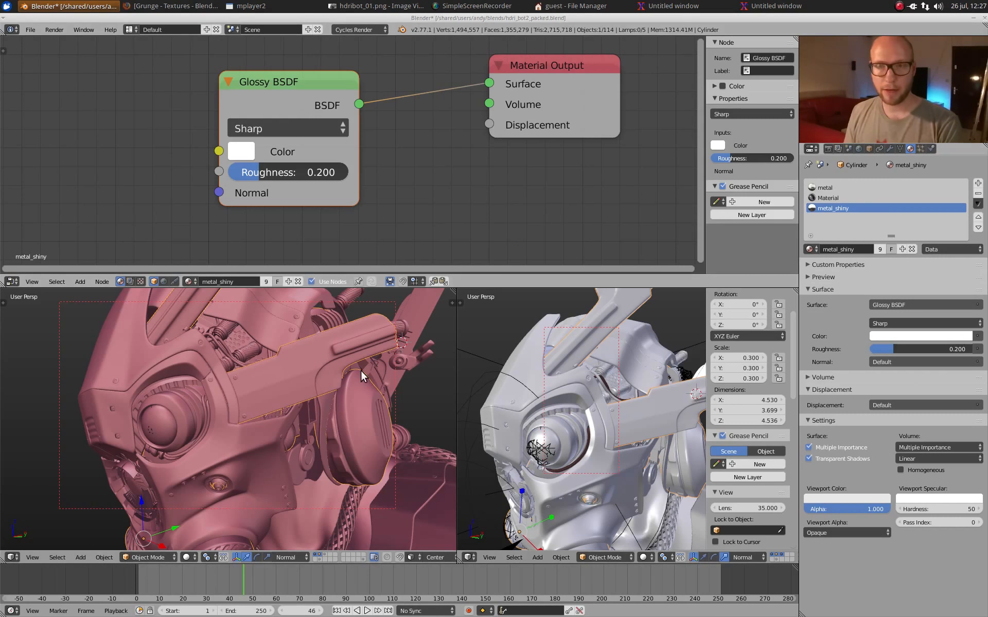
# Step: Hide the spherical lens cover of the eye to inspect the parts behind it, and unhide it again
pyautogui.rightClick(194, 400)
pyautogui.press('g')
pyautogui.rightClick(184, 404)
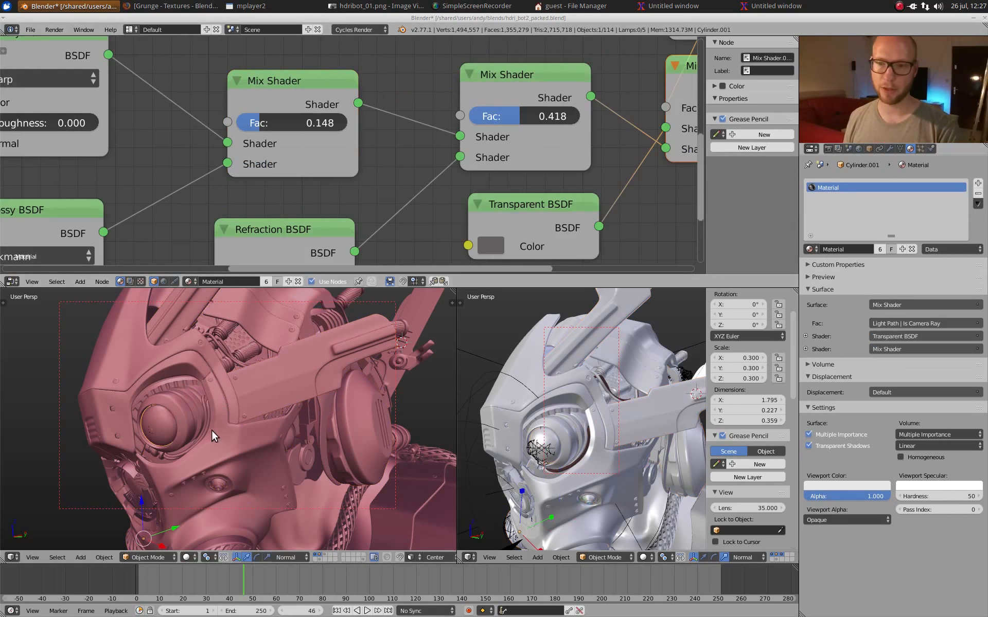
pyautogui.moveTo(212, 430); pyautogui.dragTo(261, 423, button='middle')
pyautogui.scroll(2, 265, 424)
pyautogui.press('h')
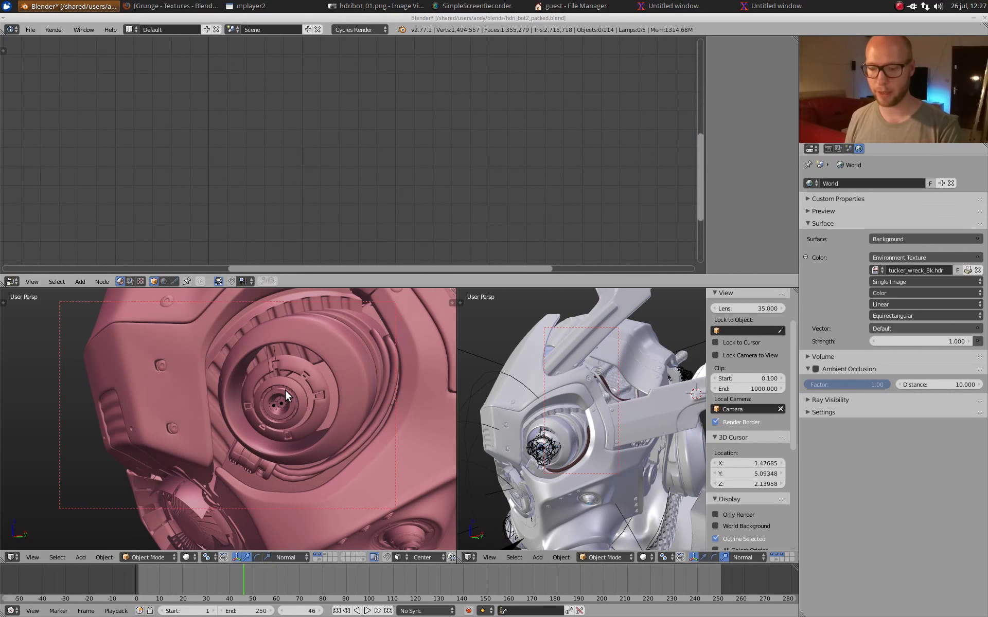
pyautogui.hotkey('alt', 'h')
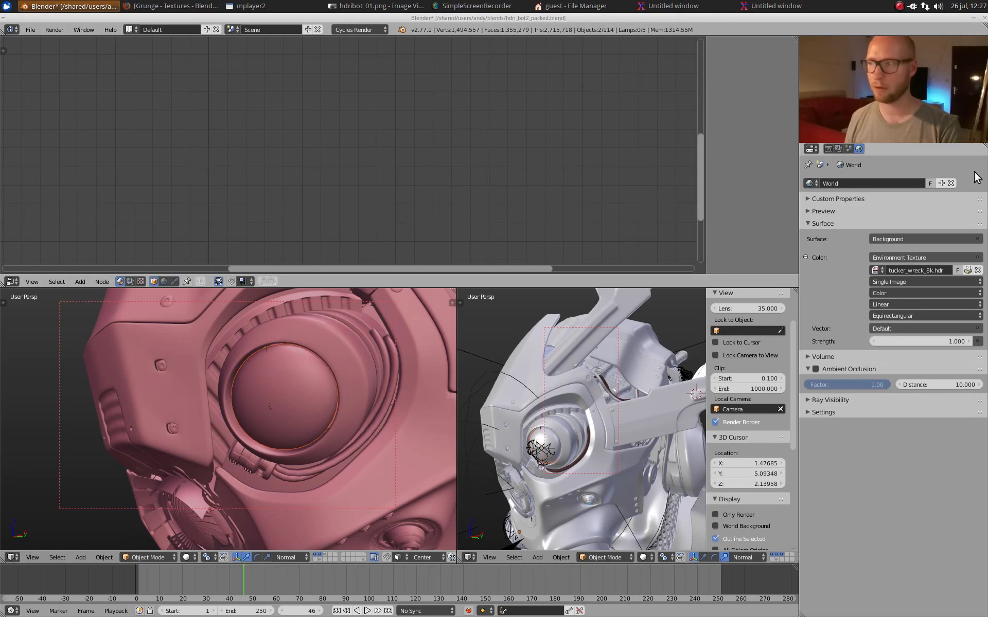
# Step: Select the eye's lens cover, and examine its material nodes from the Fresnel-driven Mix through the glossy and refraction shaders to the Material Output
pyautogui.rightClick(287, 362)
pyautogui.scroll(-4, 260, 122)
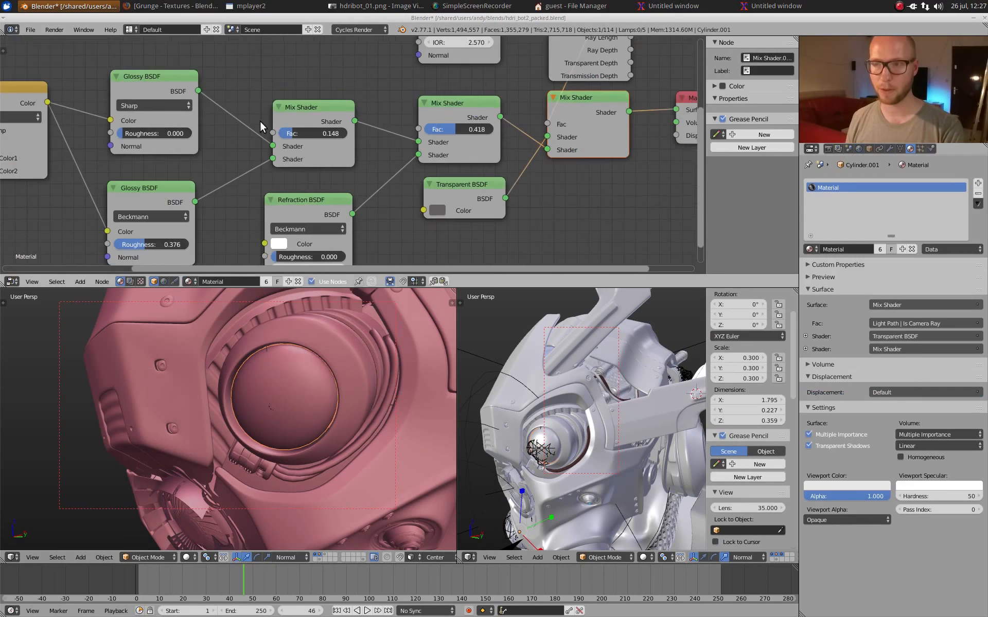
pyautogui.hotkey('ctrl', 'Up')
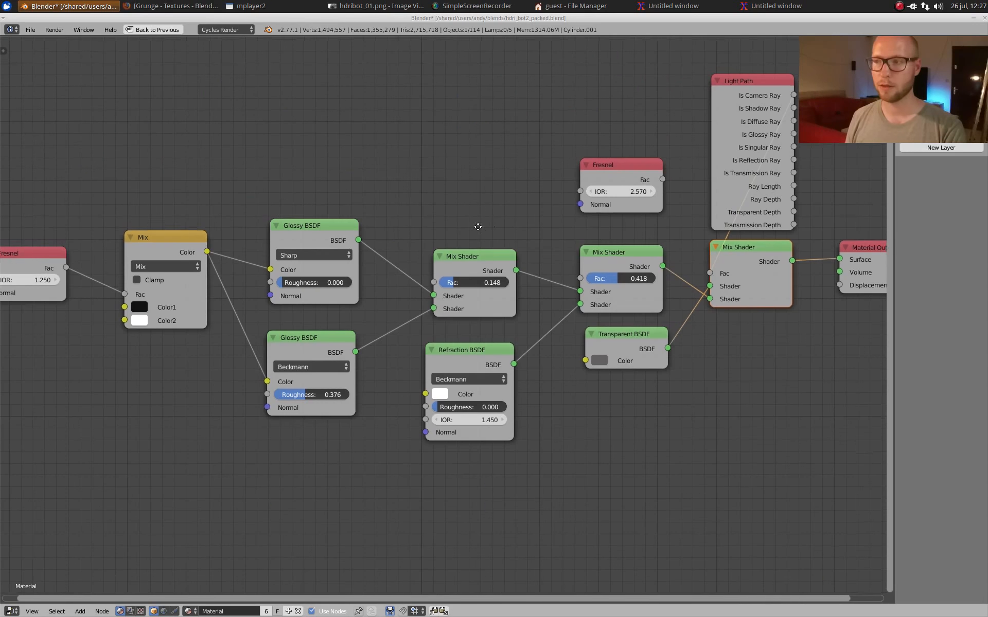
pyautogui.press('Home')
pyautogui.moveTo(295, 306); pyautogui.dragTo(301, 307, button='middle')
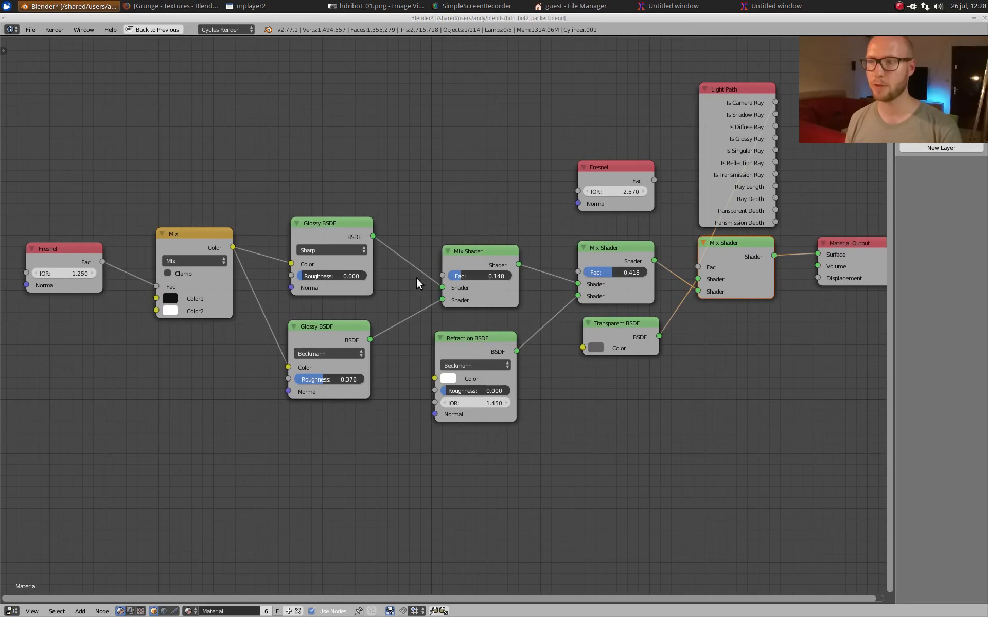
pyautogui.moveTo(437, 354); pyautogui.dragTo(388, 365, button='middle')
pyautogui.scroll(2, 388, 366)
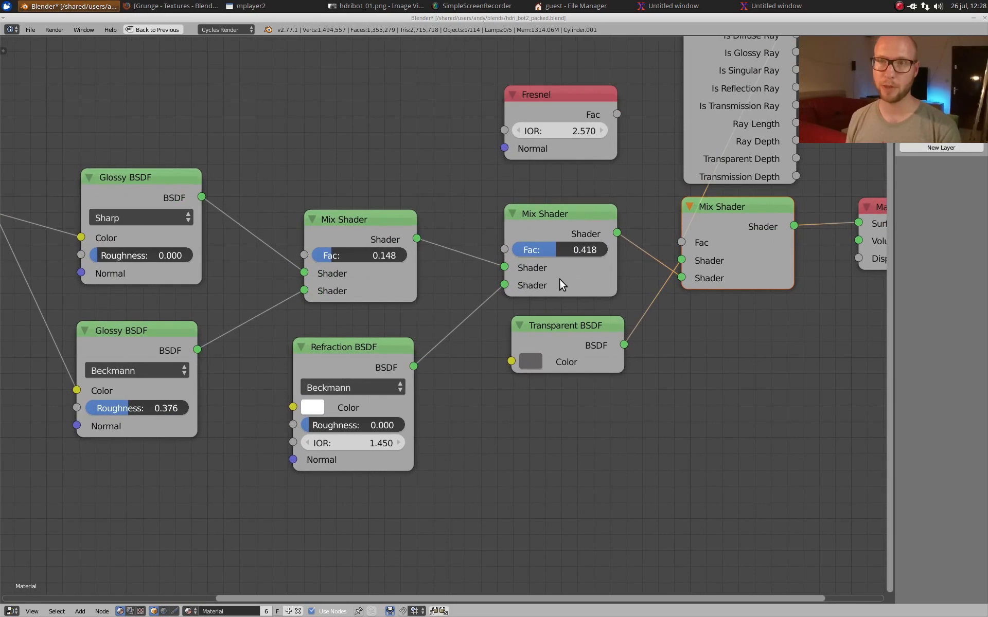
pyautogui.moveTo(646, 304); pyautogui.dragTo(450, 325, button='middle')
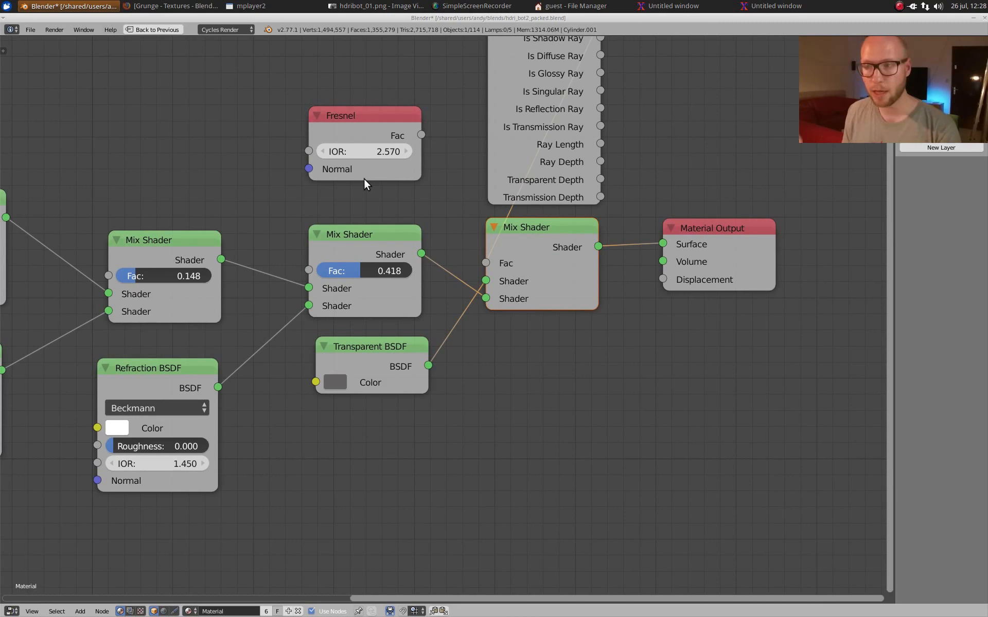
# Step: Move the Light Path node above the unconnected Fresnel node, and review its link to the final Mix Shader
pyautogui.moveTo(485, 181); pyautogui.dragTo(431, 353, button='middle')
pyautogui.moveTo(489, 203); pyautogui.dragTo(323, 88)
pyautogui.moveTo(325, 86); pyautogui.dragTo(368, 169, button='middle')
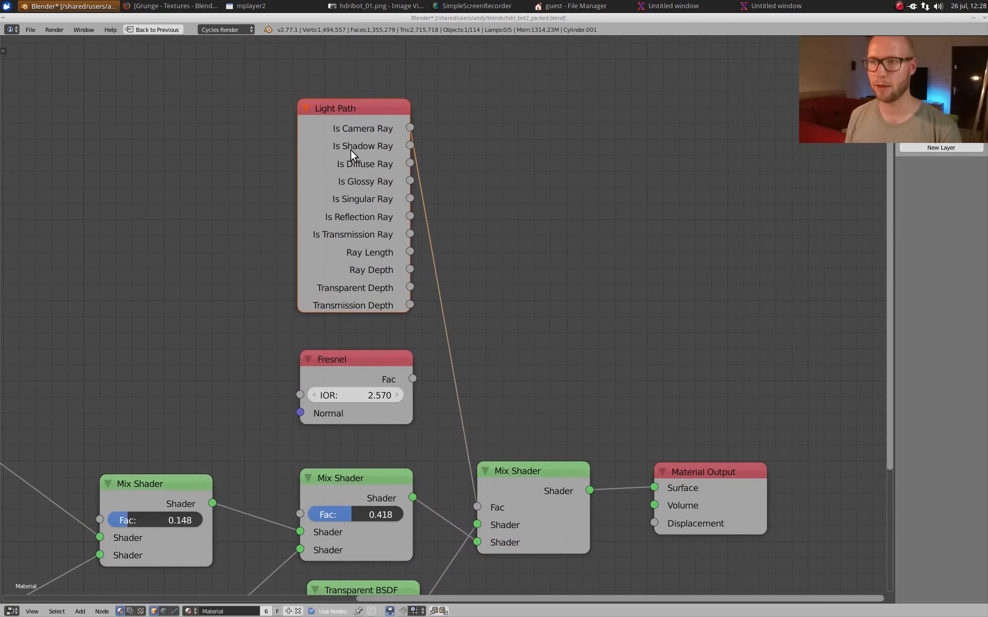
pyautogui.moveTo(431, 188); pyautogui.dragTo(434, 23, button='middle')
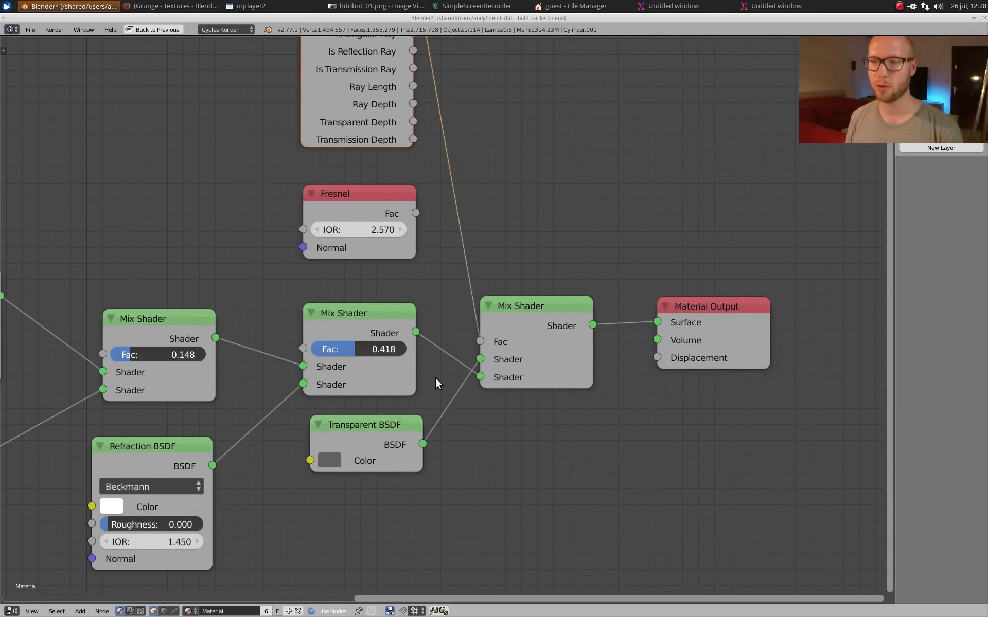
pyautogui.moveTo(433, 348); pyautogui.dragTo(431, 375, button='middle')
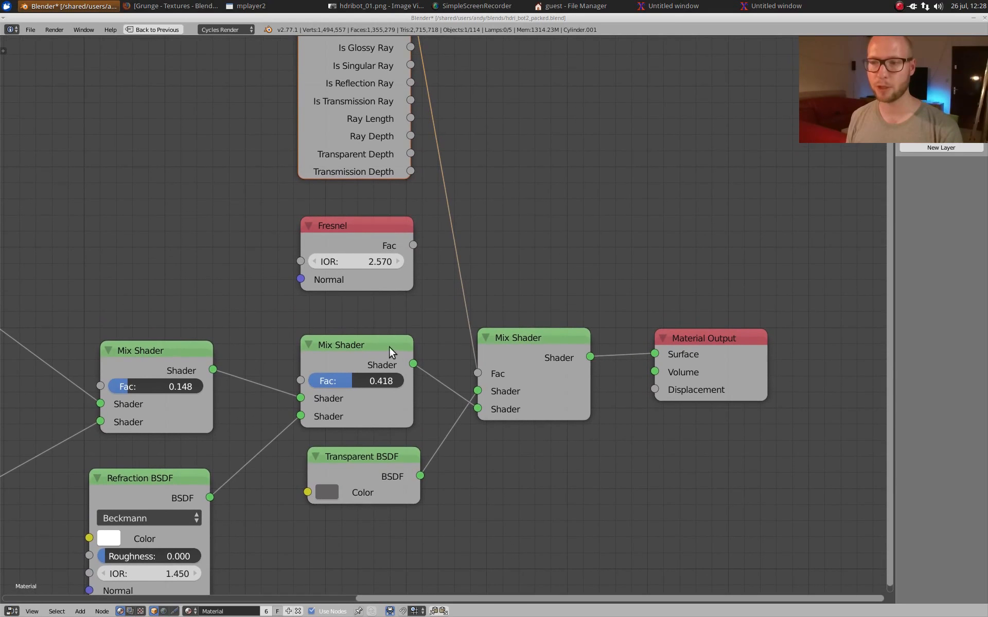
pyautogui.moveTo(235, 410); pyautogui.dragTo(240, 407, button='middle')
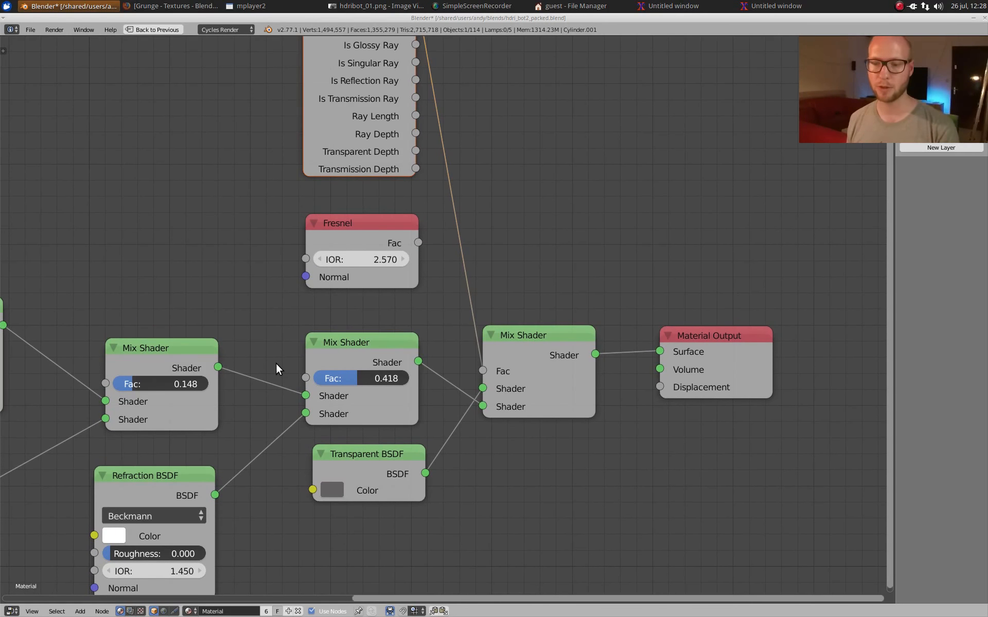
# Step: Restore the full layout, and move the lens cover off the eye to just below the socket
pyautogui.hotkey('ctrl', 'Up')
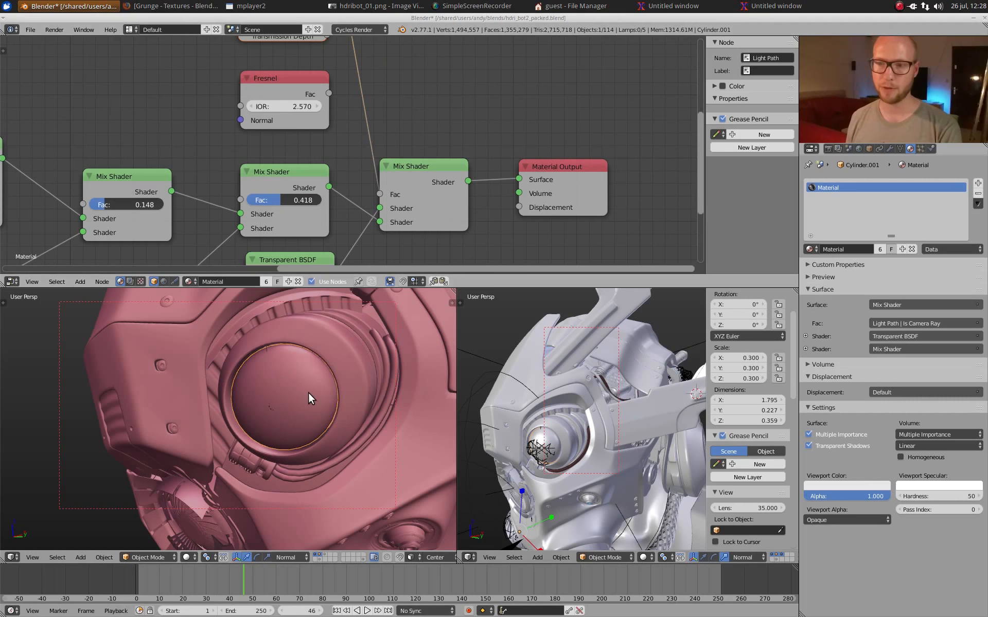
pyautogui.press('g')
pyautogui.click(361, 486)
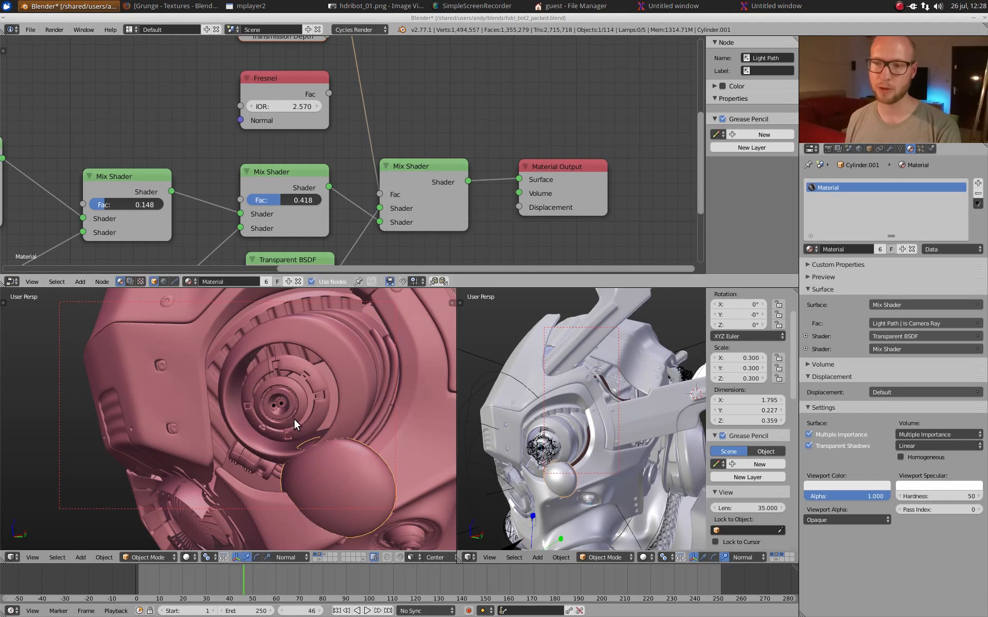
# Step: Select the point lamp inside the eye, preview its blue glow in rendered shading, and return to solid shading
pyautogui.rightClick(280, 404)
pyautogui.scroll(-3, 283, 403)
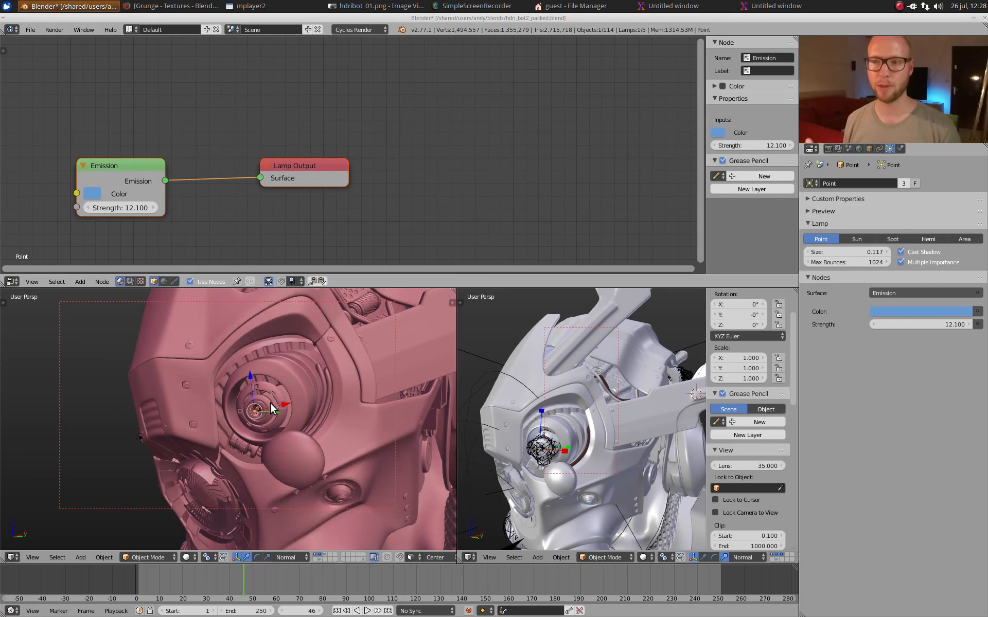
pyautogui.hotkey('shift', 'z')
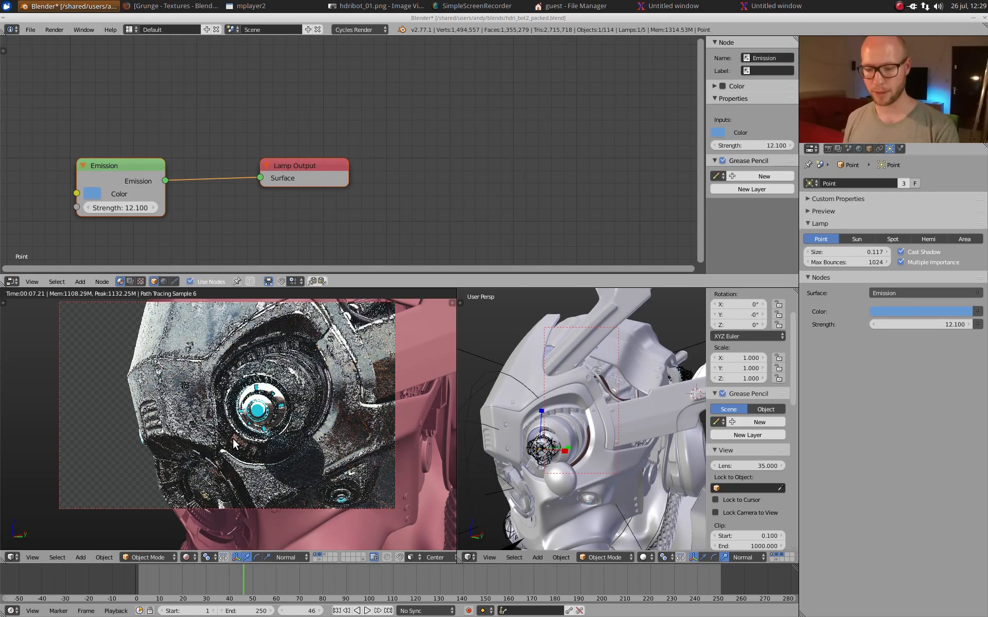
pyautogui.hotkey('shift', 'z')
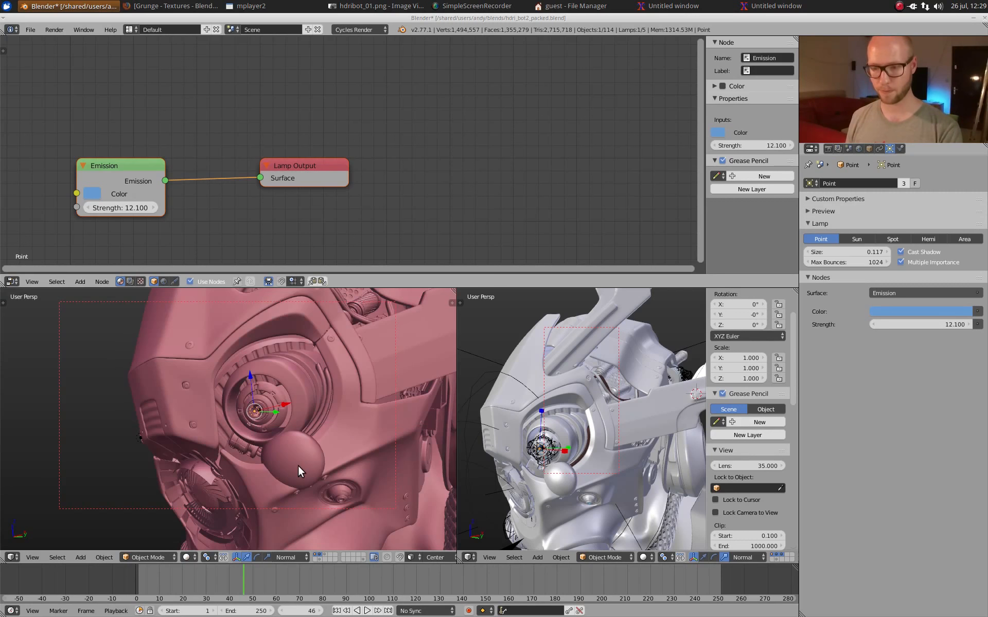
# Step: Undo the last change, try hiding the displaced lens cover, and undo that as well
pyautogui.hotkey('ctrl', 'z')
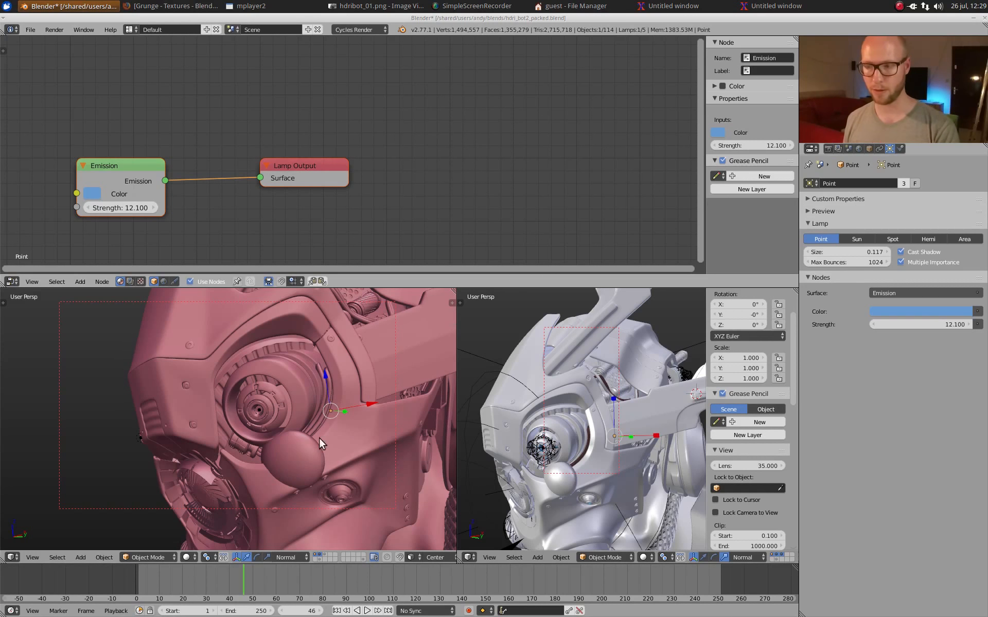
pyautogui.rightClick(307, 440)
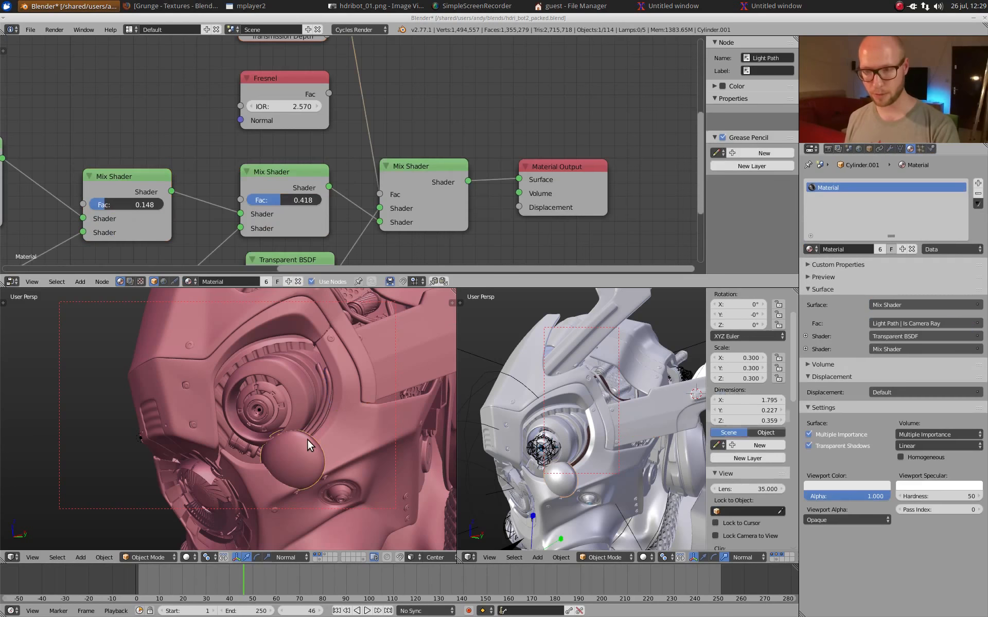
pyautogui.press('h')
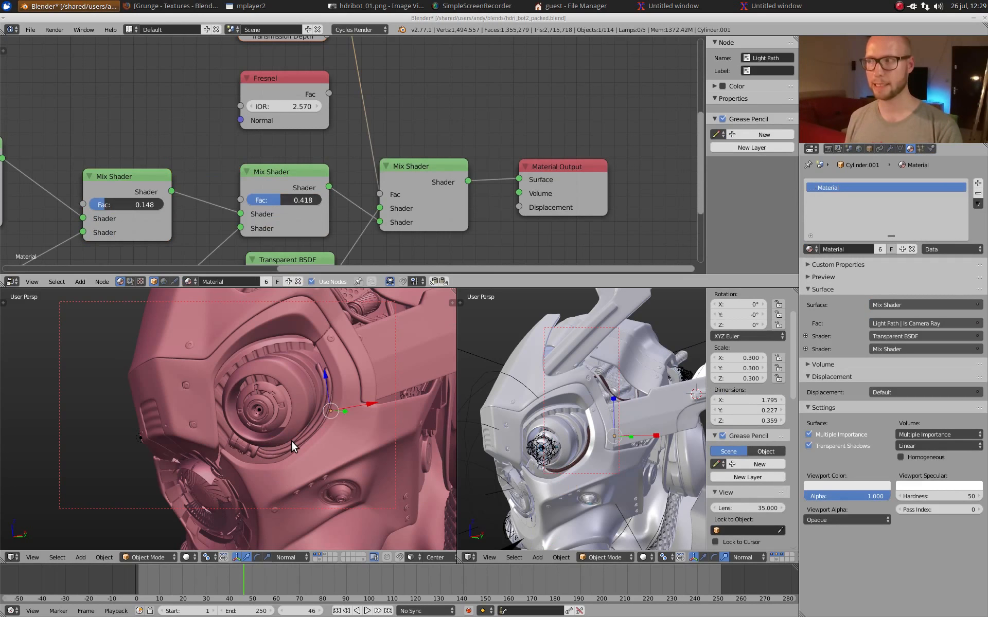
pyautogui.hotkey('ctrl', 'z')
pyautogui.hotkey('ctrl', 'z')
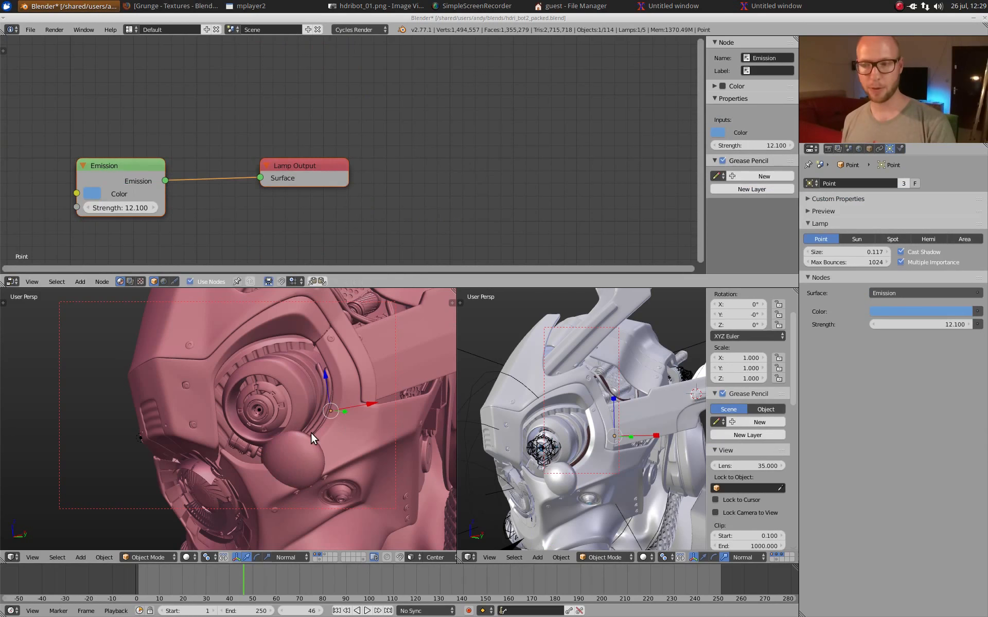
pyautogui.scroll(-3, 334, 431)
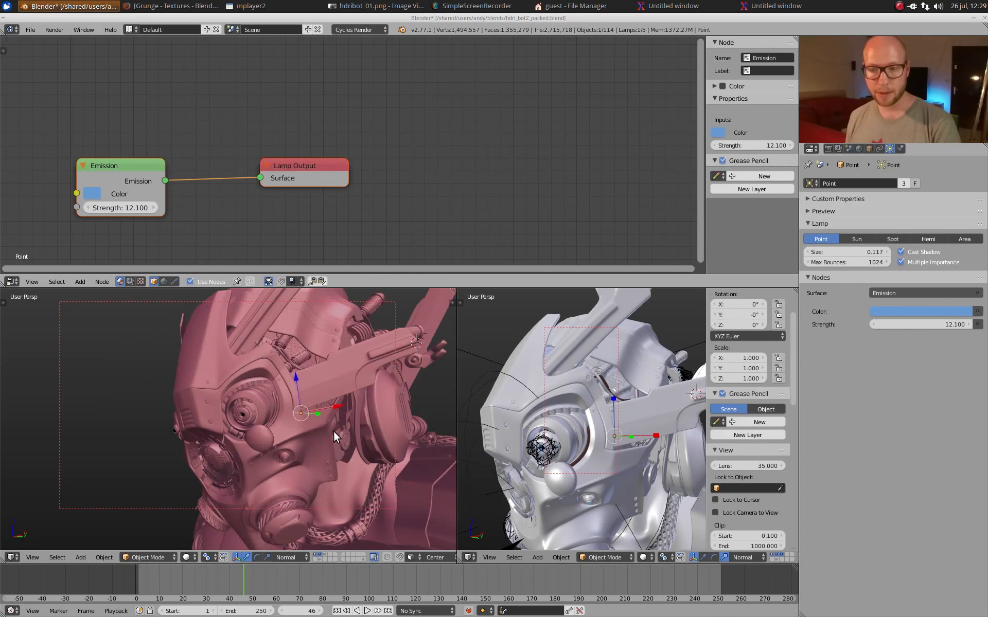
# Step: Select the displaced lens cover, clear it from below the eye socket, and deselect all parts of the head
pyautogui.moveTo(287, 406); pyautogui.dragTo(314, 448, button='middle')
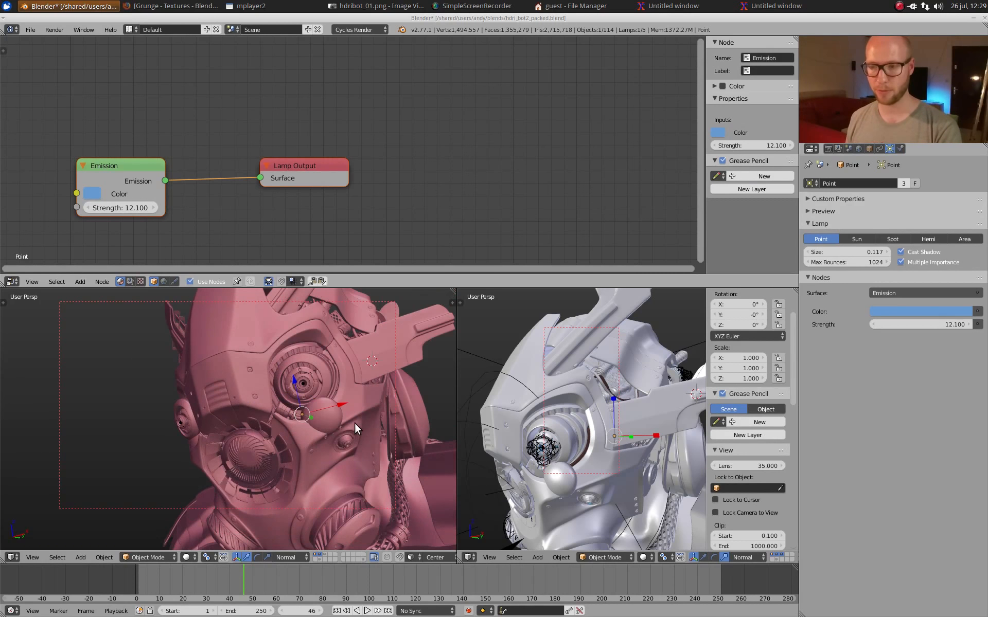
pyautogui.press('a')
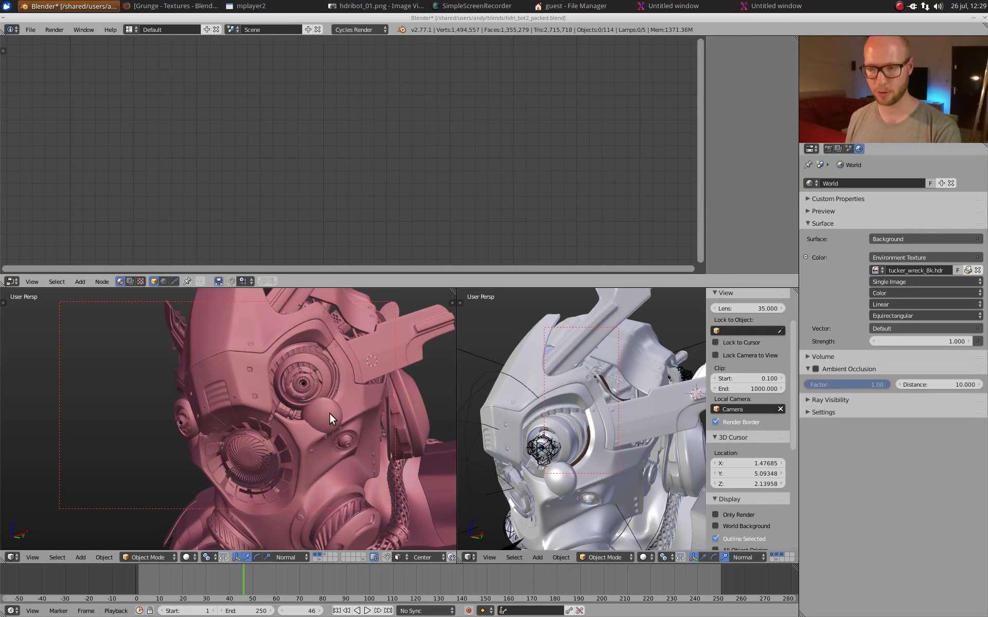
pyautogui.rightClick(329, 415)
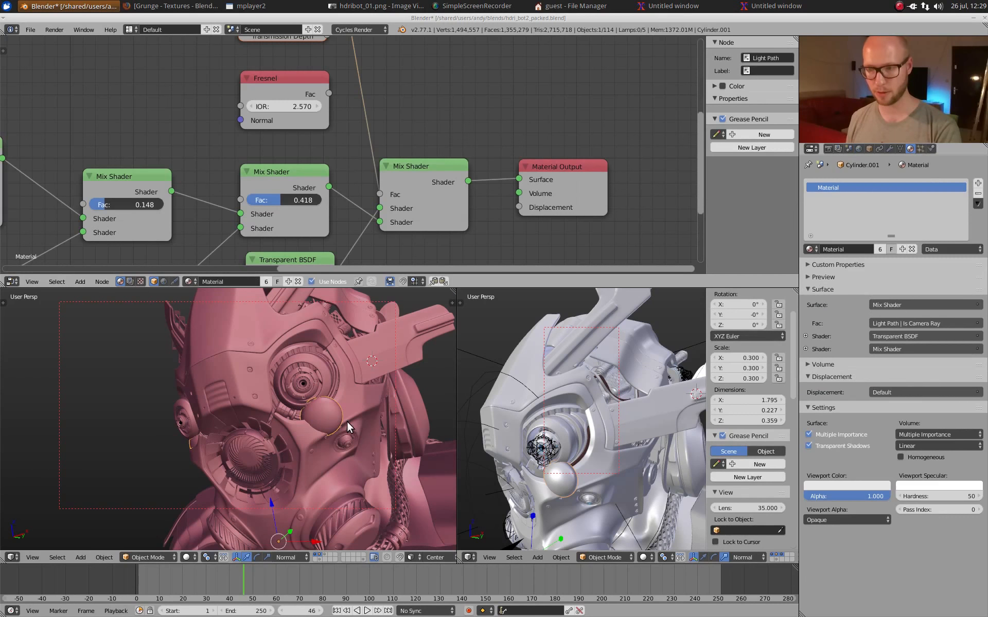
pyautogui.rightClick(345, 417)
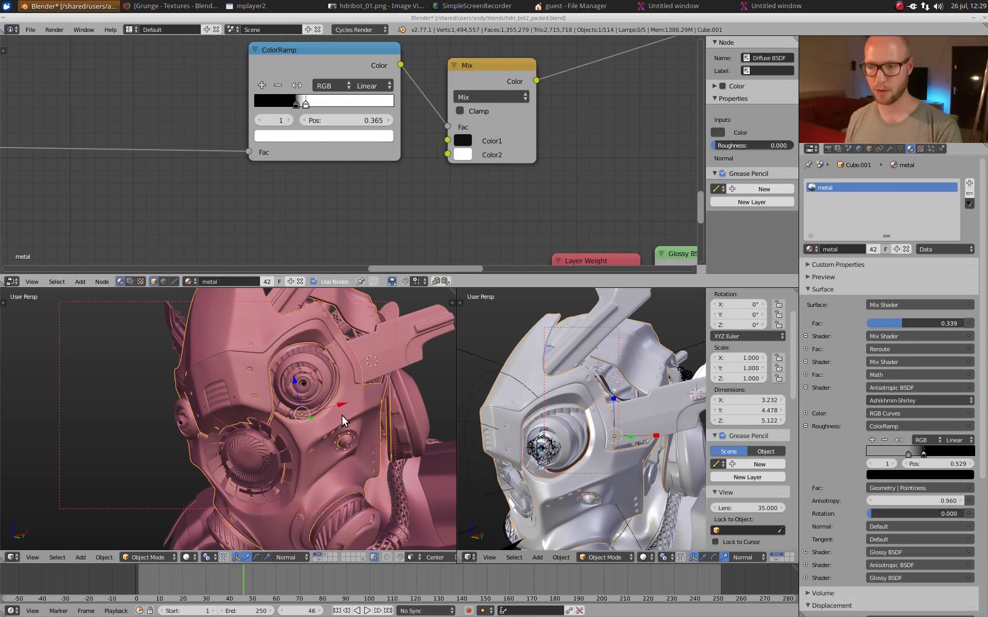
pyautogui.press('a')
pyautogui.moveTo(393, 419); pyautogui.dragTo(383, 420, button='middle')
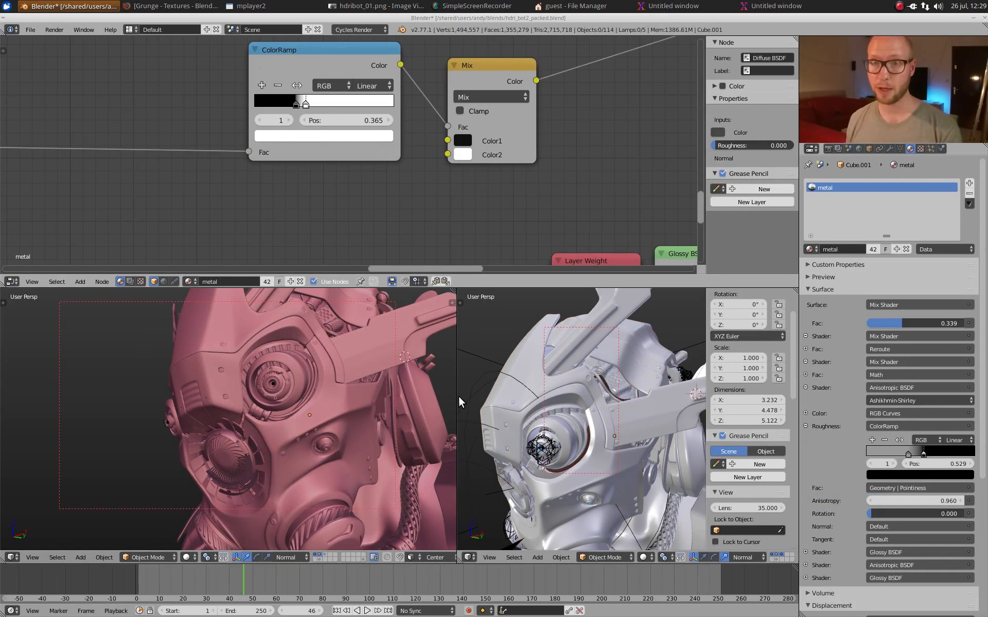
pyautogui.moveTo(303, 381)
pyautogui.mouseDown(button='middle')
pyautogui.moveTo(296, 401)
pyautogui.moveTo(294, 394)
pyautogui.moveTo(344, 381)
pyautogui.moveTo(300, 405)
pyautogui.moveTo(310, 369)
pyautogui.mouseUp(button='middle')
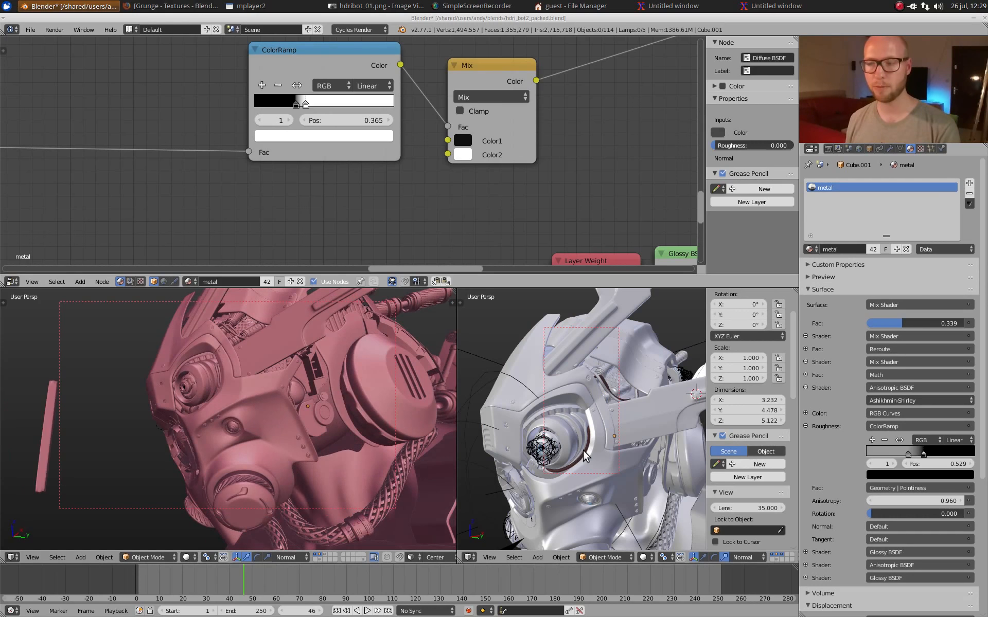
pyautogui.moveTo(596, 461); pyautogui.dragTo(575, 380, button='middle')
pyautogui.moveTo(613, 417); pyautogui.dragTo(575, 418, button='middle')
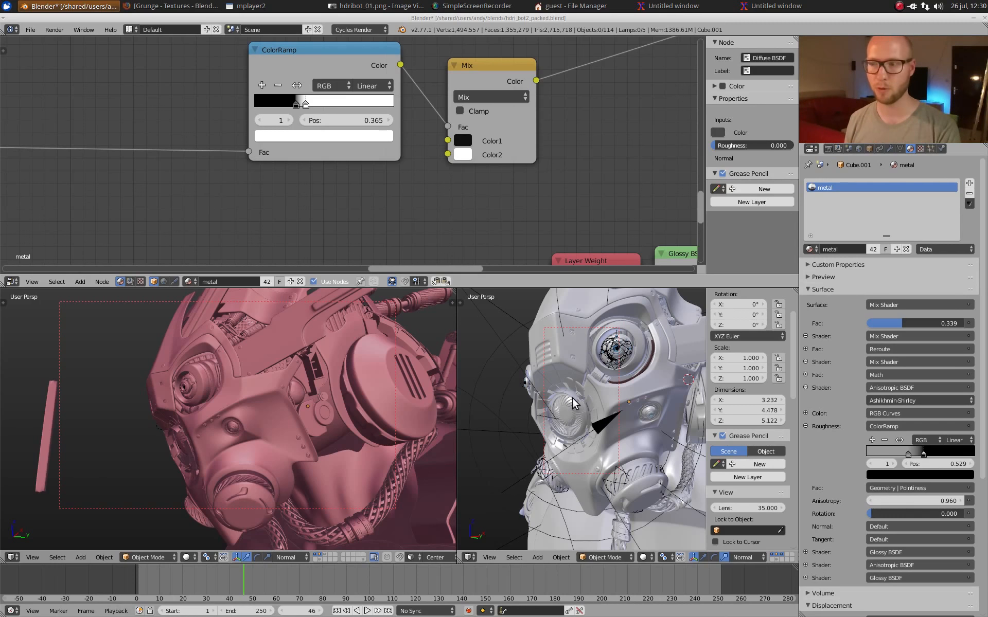
pyautogui.scroll(-2, 593, 449)
pyautogui.moveTo(607, 420); pyautogui.dragTo(596, 433, button='middle')
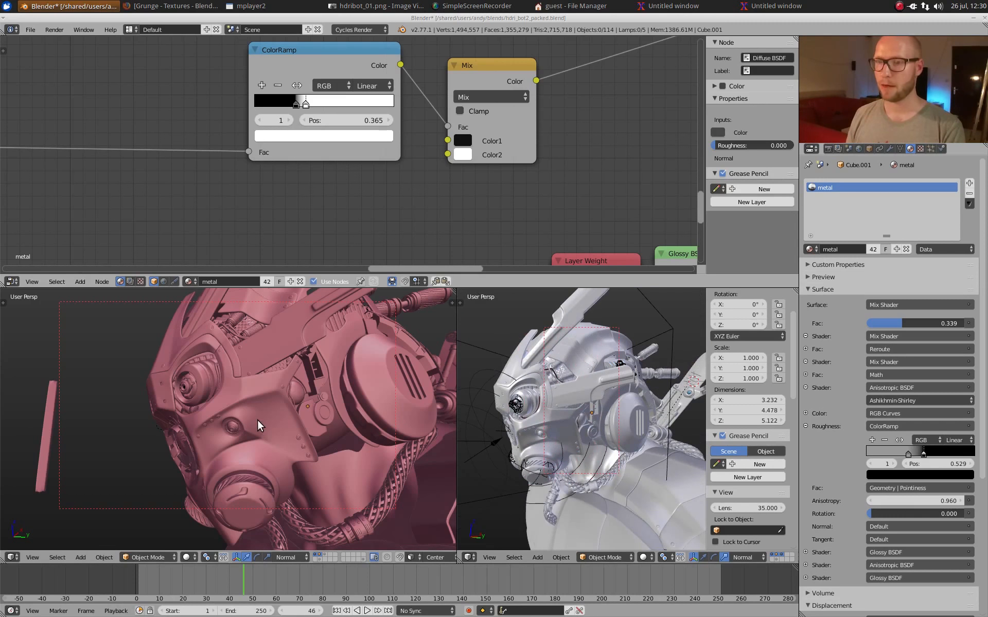
# Step: Switch to the camera view, redraw the render border around the whole head, and preview it in rendered shading
pyautogui.scroll(-4, 263, 425)
pyautogui.press('KP_0')
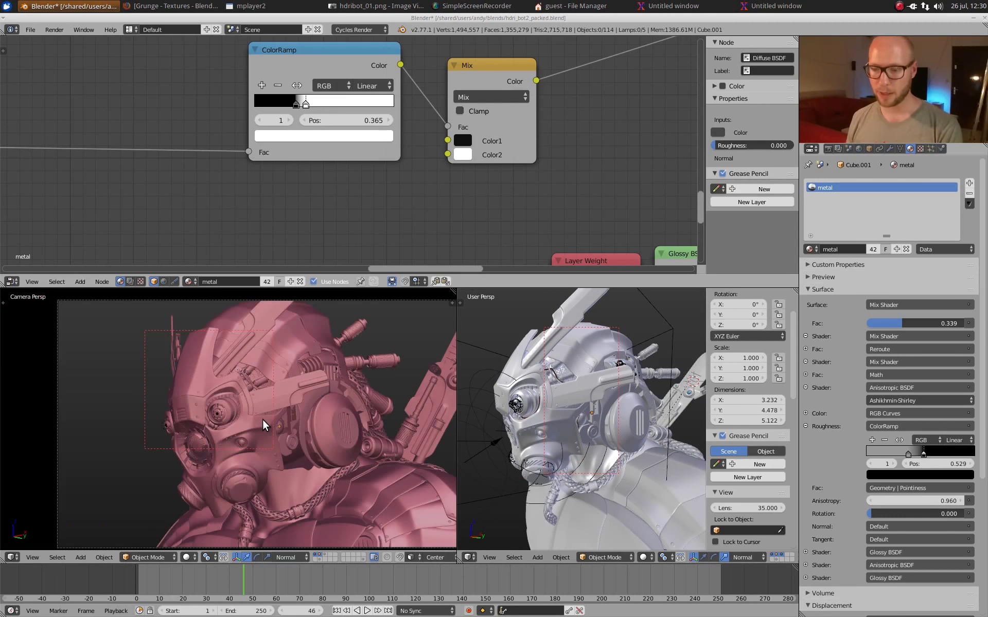
pyautogui.hotkey('ctrl', 'b')
pyautogui.moveTo(130, 311); pyautogui.dragTo(364, 507)
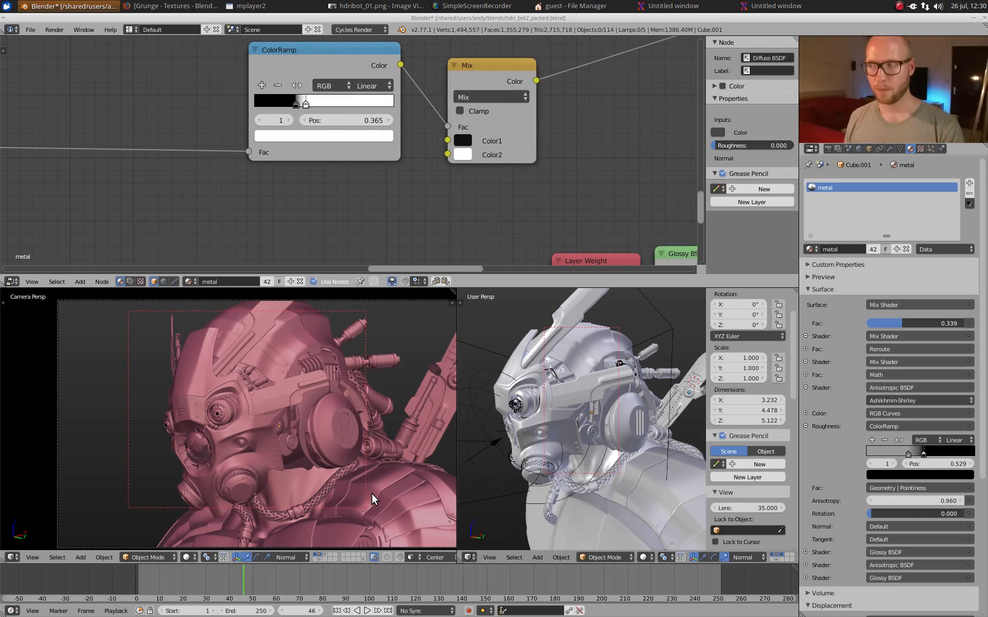
pyautogui.hotkey('shift', 'z')
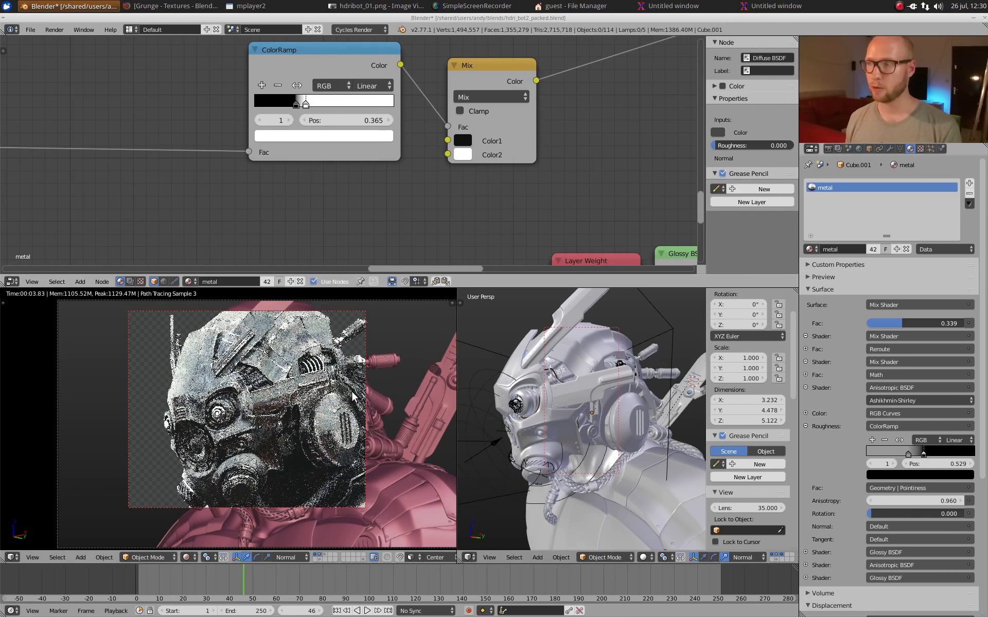
# Step: Review the scene's render settings, from dimensions and output through sampling clamps, light path bounces and caustics to film and performance
pyautogui.click(827, 149)
pyautogui.scroll(-6, 856, 426)
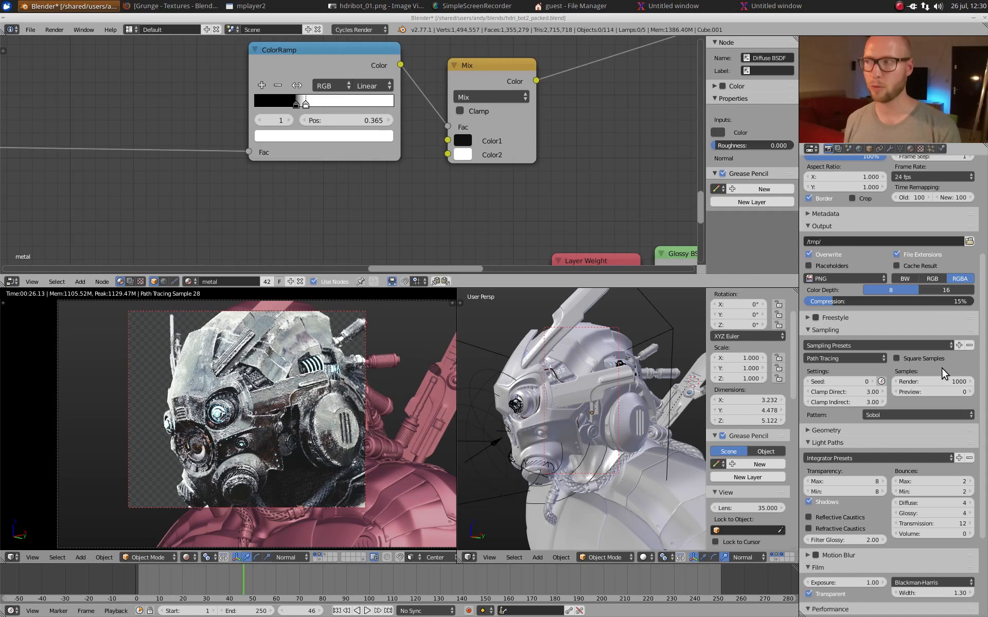
pyautogui.scroll(5, 942, 369)
pyautogui.scroll(3, 934, 371)
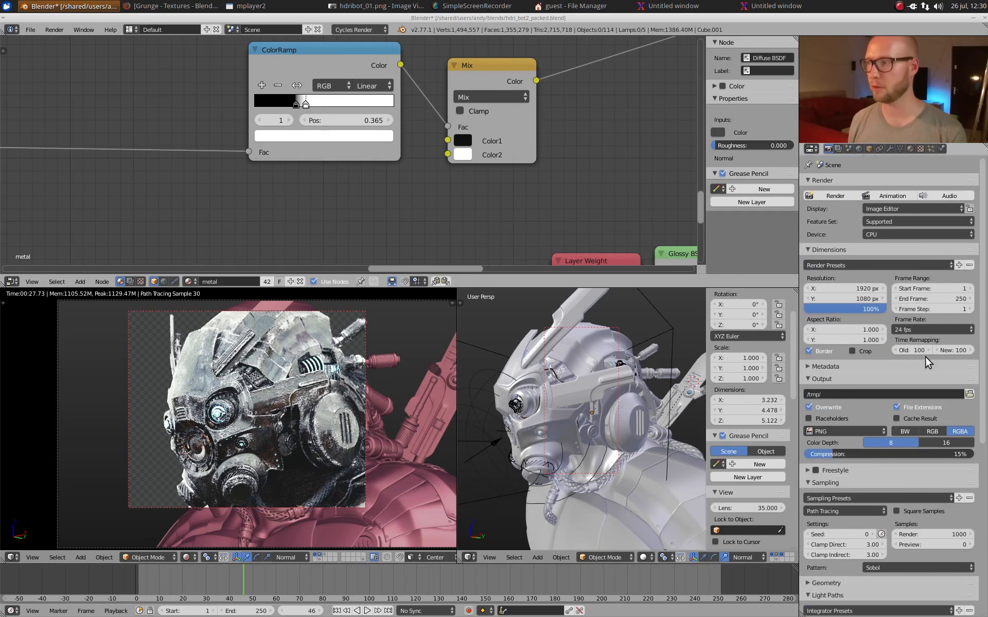
pyautogui.scroll(-4, 931, 370)
pyautogui.scroll(-5, 916, 371)
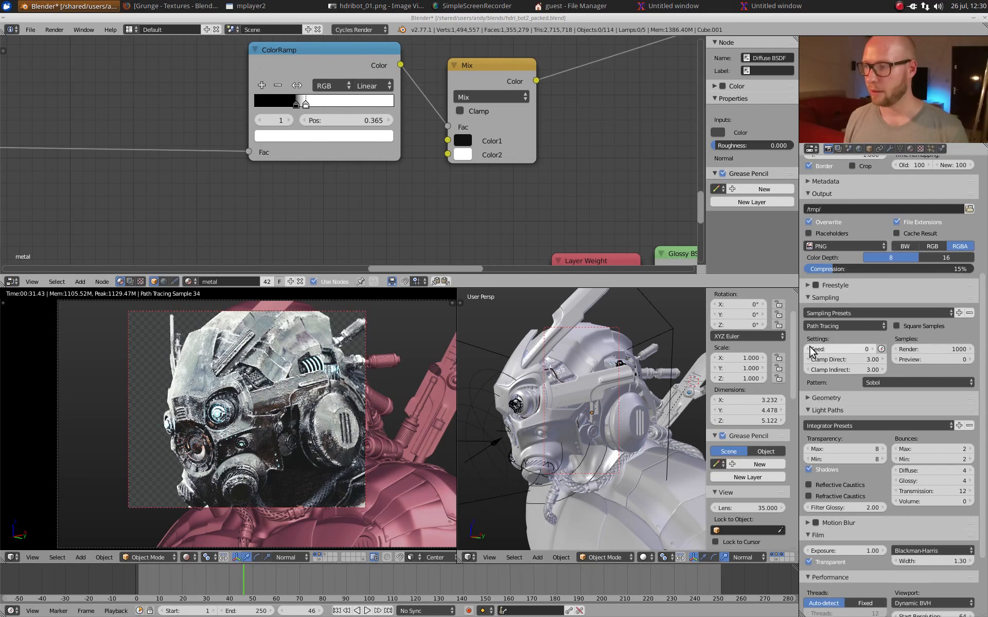
pyautogui.keyDown('ctrl'); pyautogui.moveTo(853, 340); pyautogui.dragTo(865, 277, button='middle'); pyautogui.keyUp('ctrl')
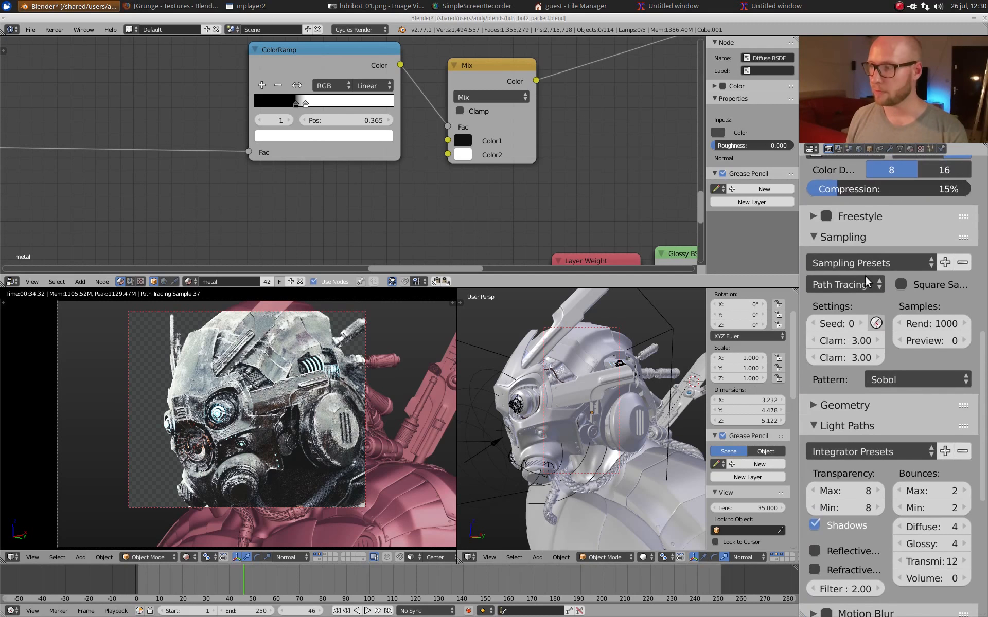
pyautogui.keyDown('ctrl'); pyautogui.moveTo(905, 351); pyautogui.dragTo(908, 380, button='middle'); pyautogui.keyUp('ctrl')
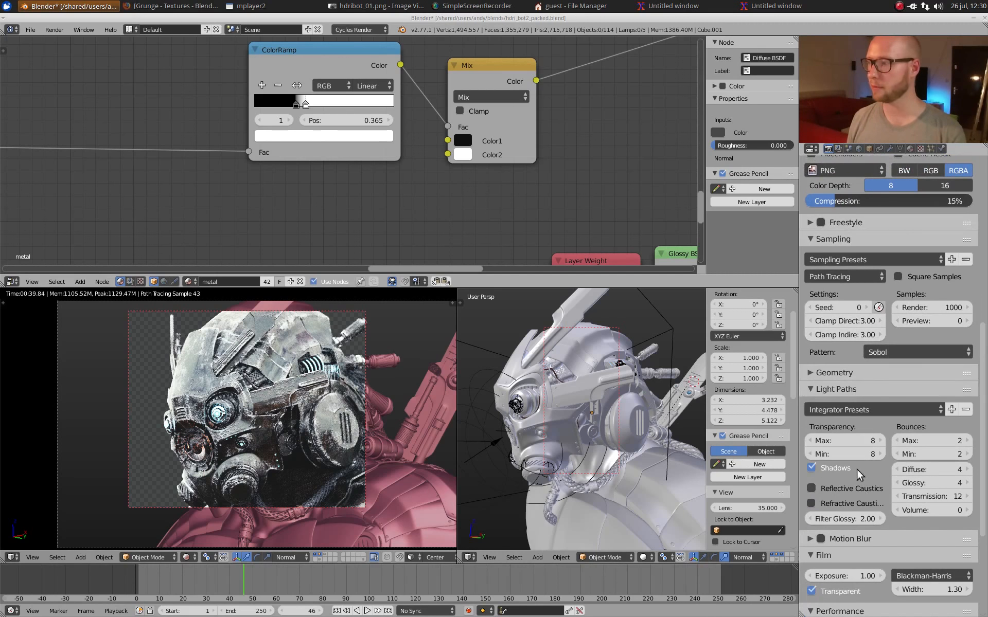
pyautogui.scroll(-1, 855, 467)
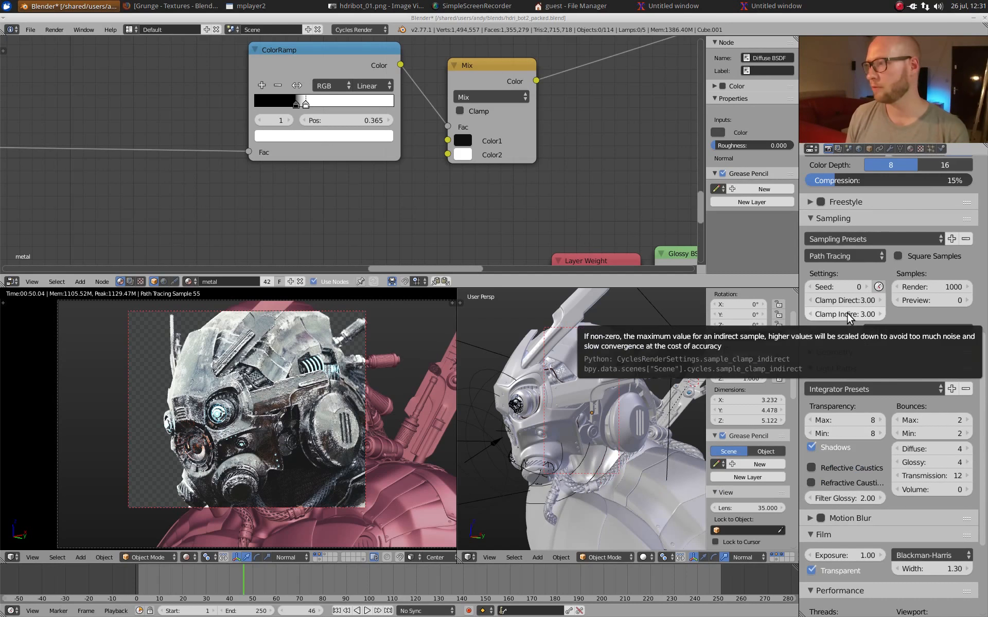
pyautogui.scroll(-4, 904, 507)
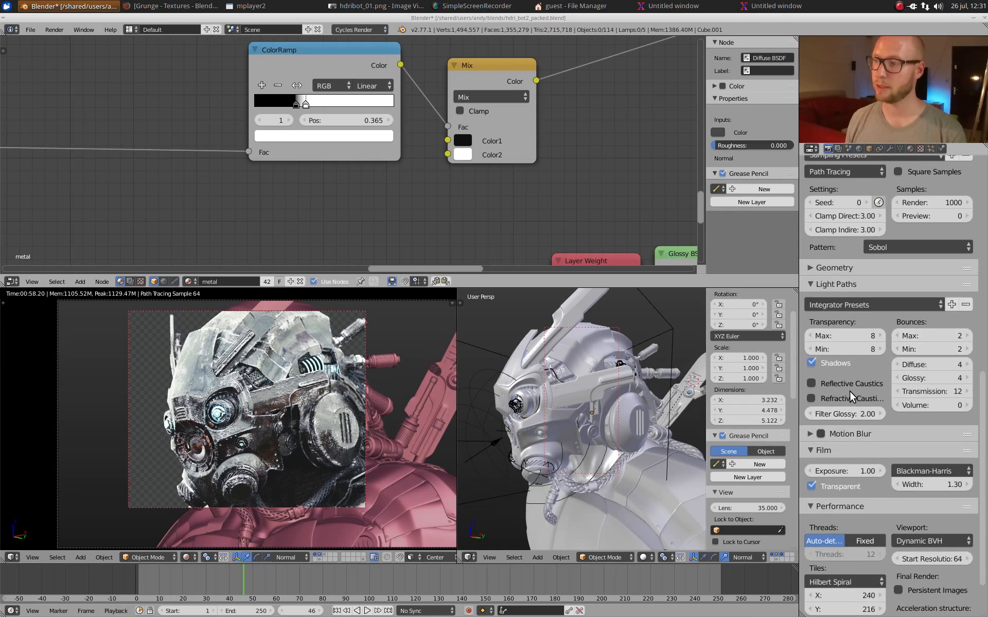
pyautogui.scroll(-3, 923, 400)
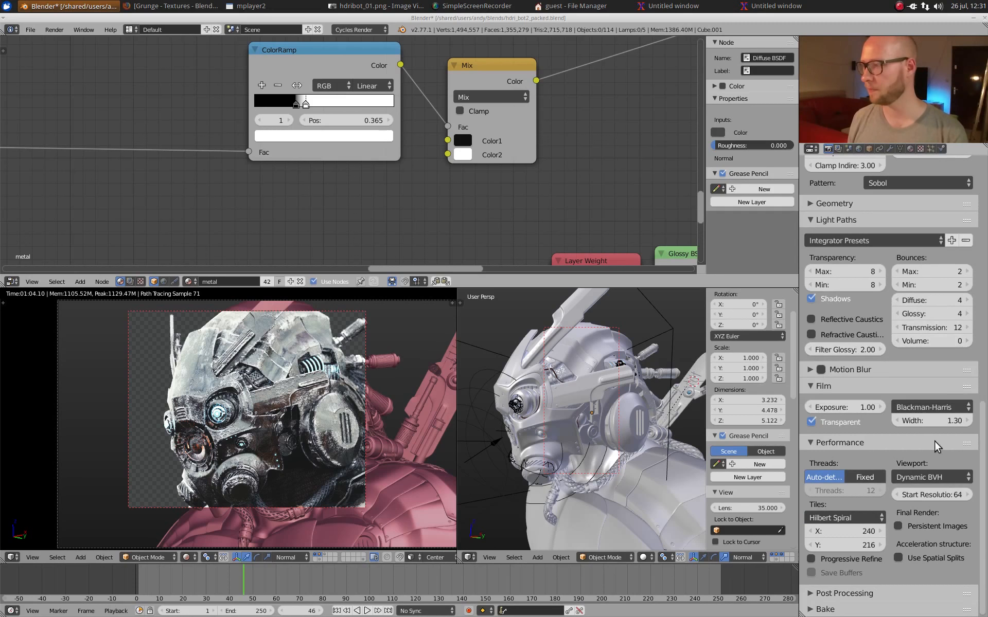
pyautogui.scroll(-3, 794, 343)
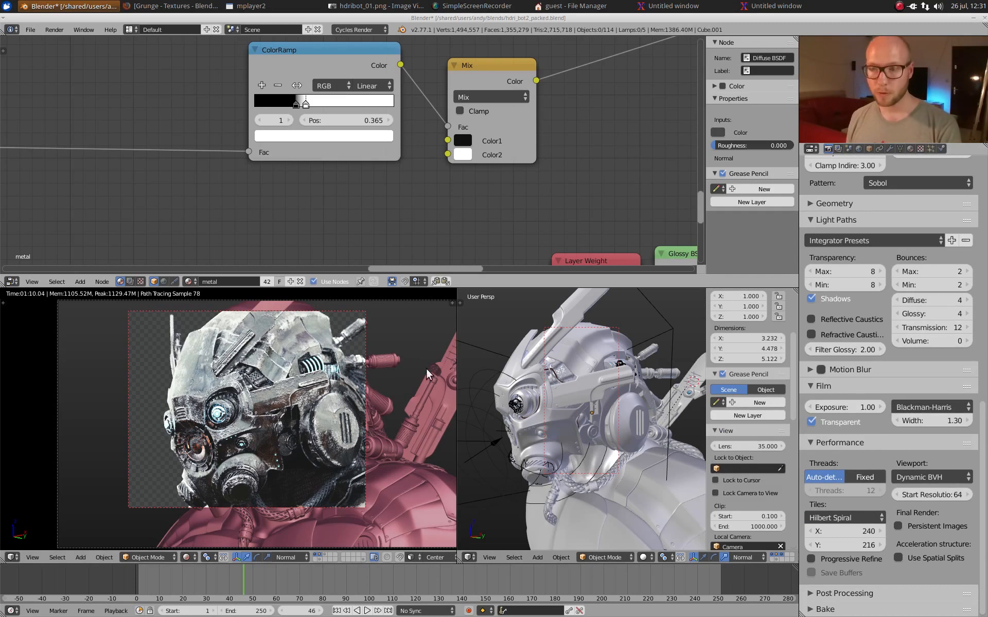
# Step: In the scene's color management, compare the Default view transform on the rendered head, and return to Film
pyautogui.click(858, 147)
pyautogui.click(849, 148)
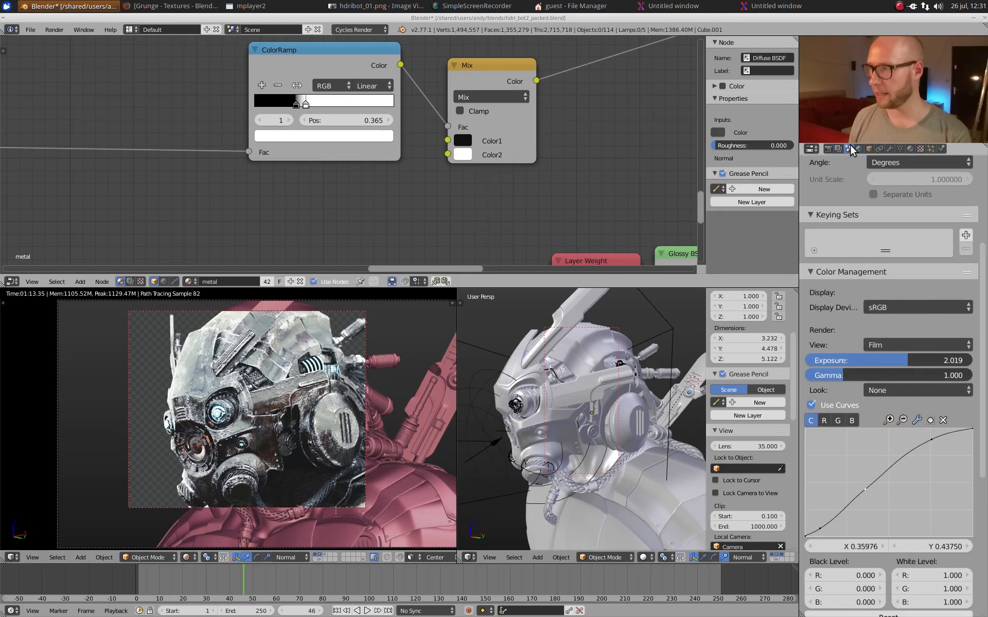
pyautogui.click(902, 341)
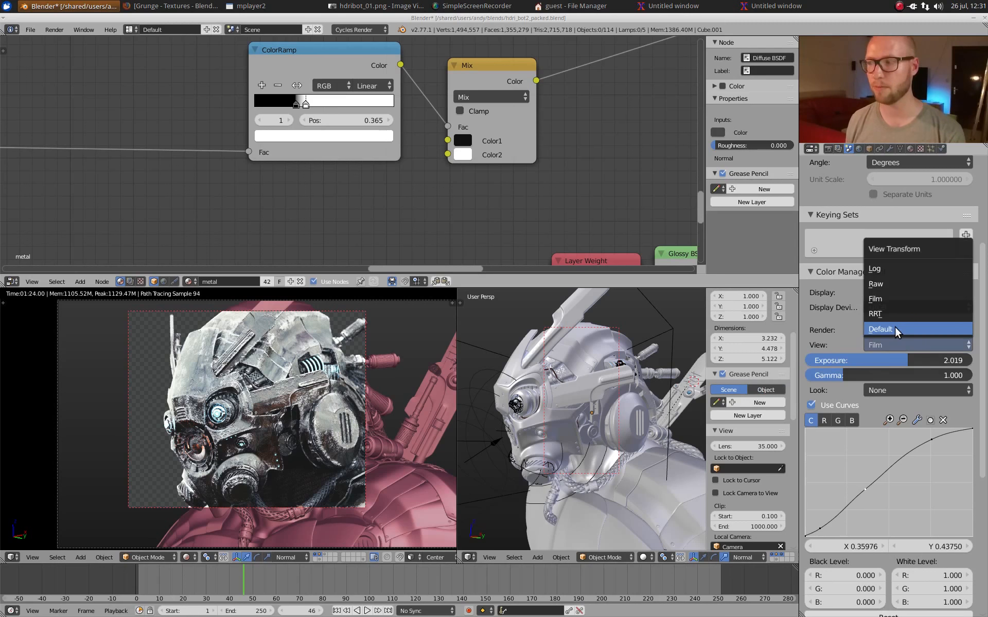
pyautogui.click(894, 328)
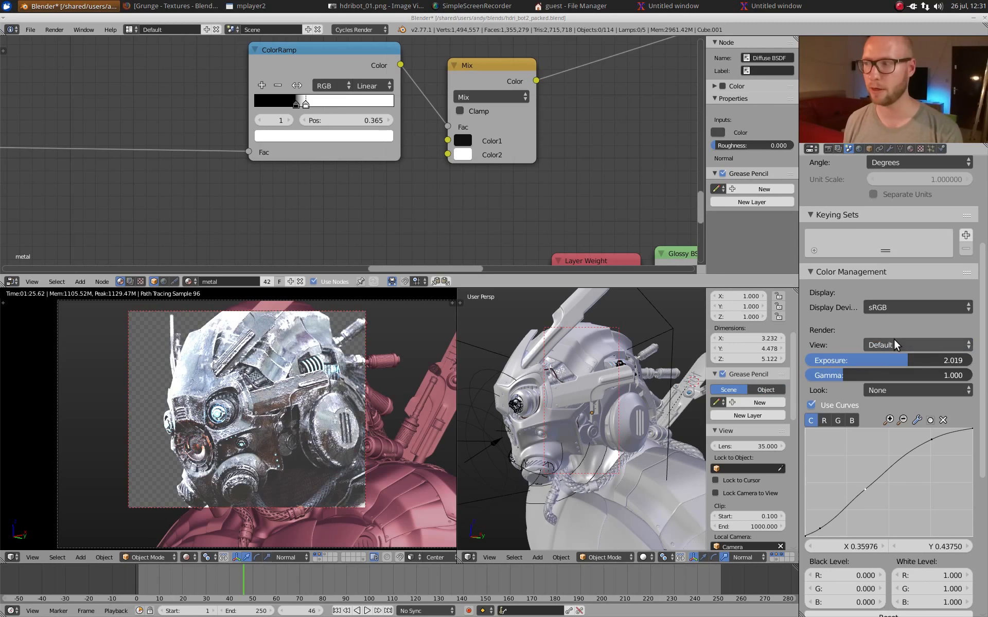
pyautogui.click(894, 342)
pyautogui.click(889, 299)
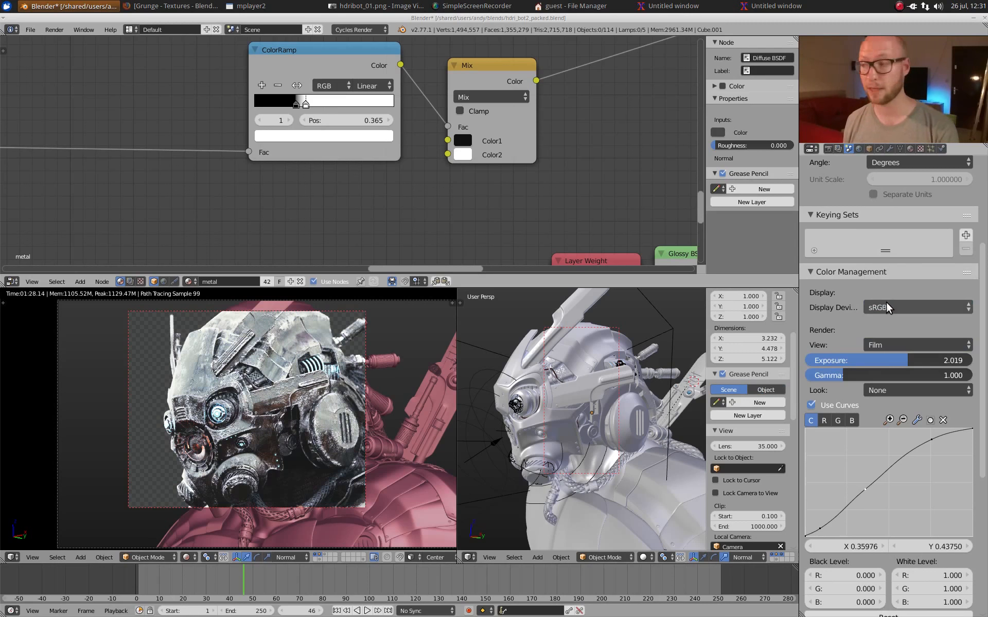
# Step: Compare the rendered head with the color management curves off and on, and try adjusting the exposure
pyautogui.scroll(-5, 852, 388)
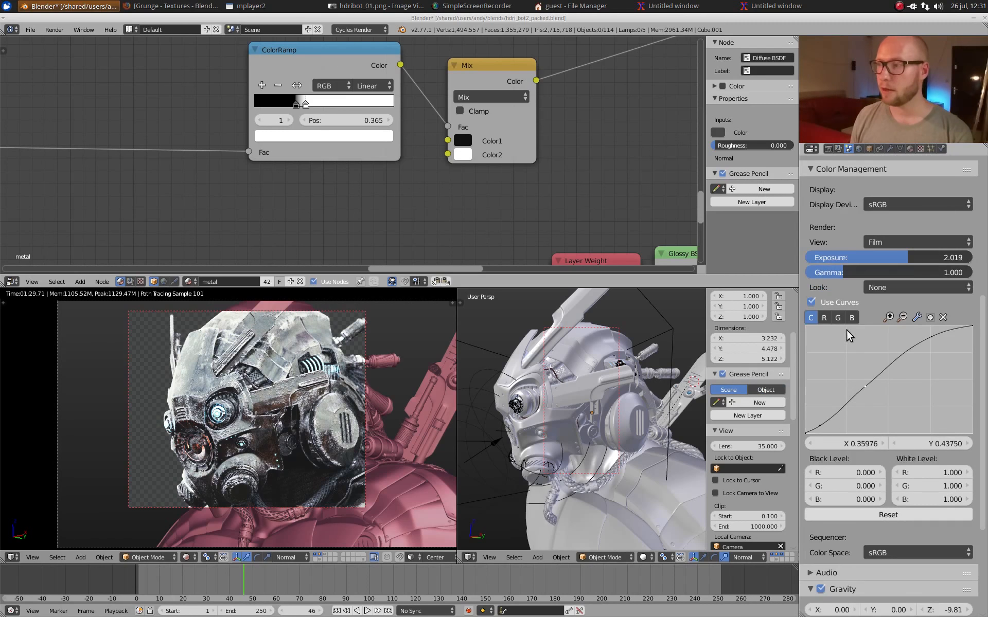
pyautogui.click(835, 303)
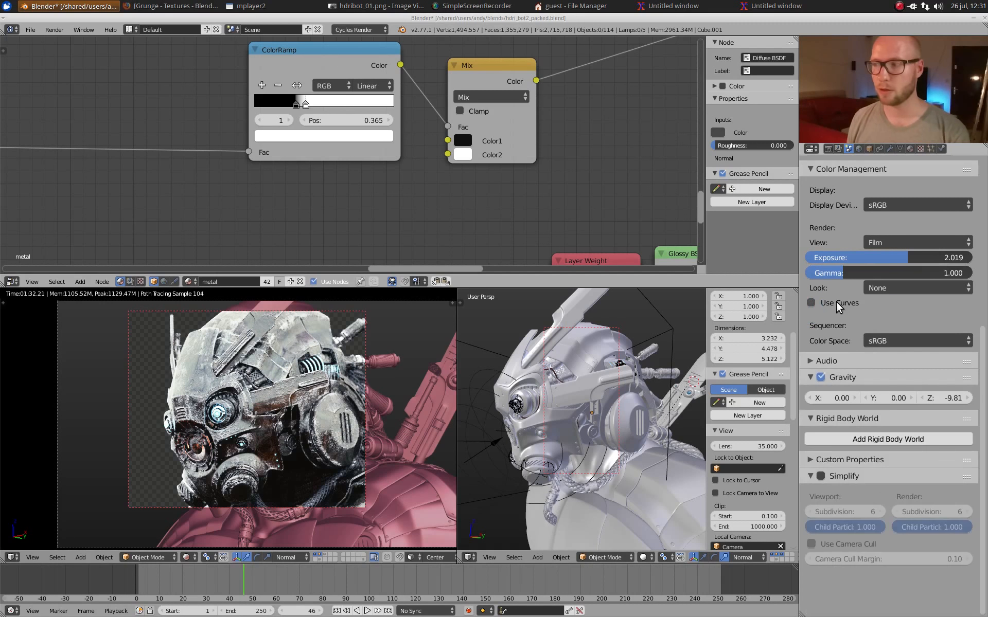
pyautogui.click(835, 303)
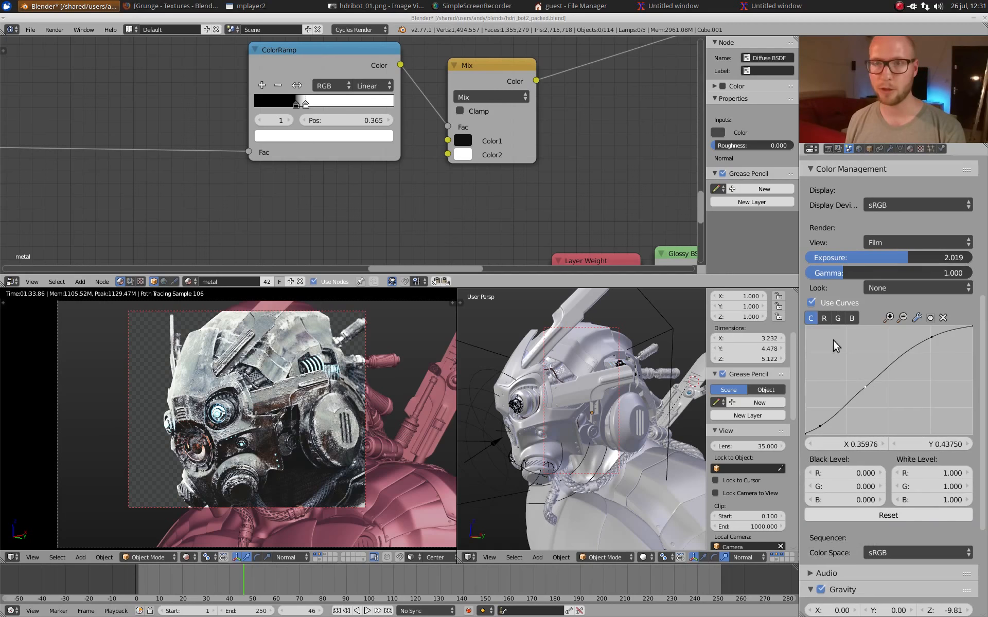
pyautogui.click(824, 303)
pyautogui.click(828, 304)
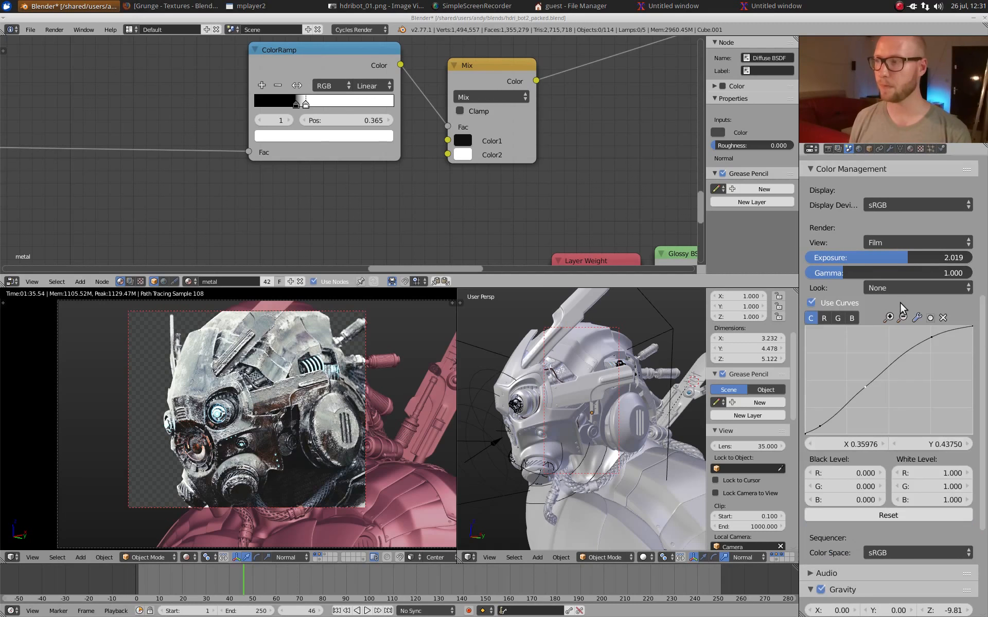
pyautogui.moveTo(912, 257)
pyautogui.mouseDown()
pyautogui.moveTo(897, 258)
pyautogui.moveTo(906, 257)
pyautogui.mouseUp()
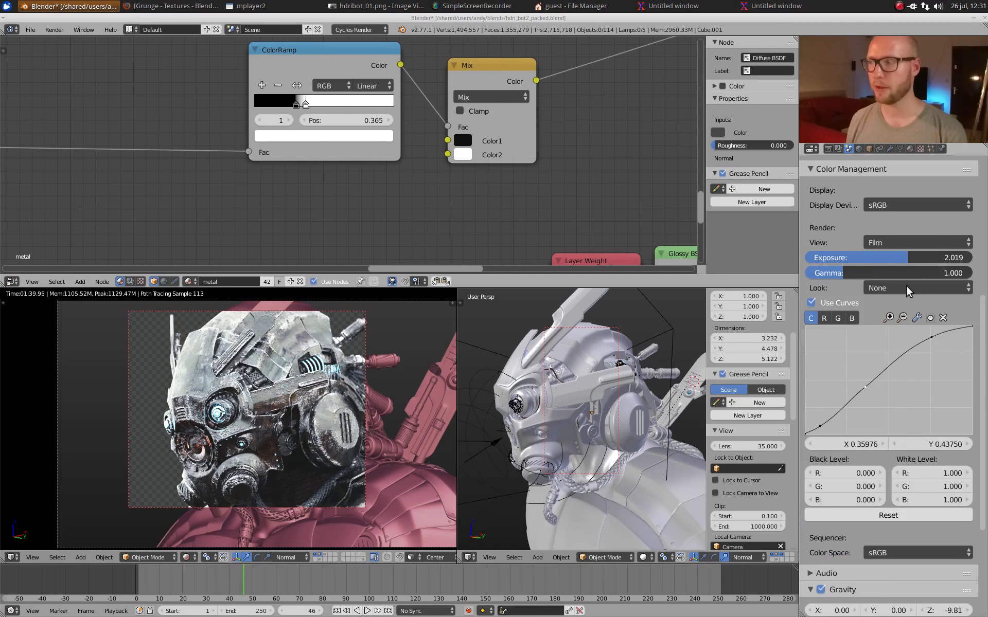